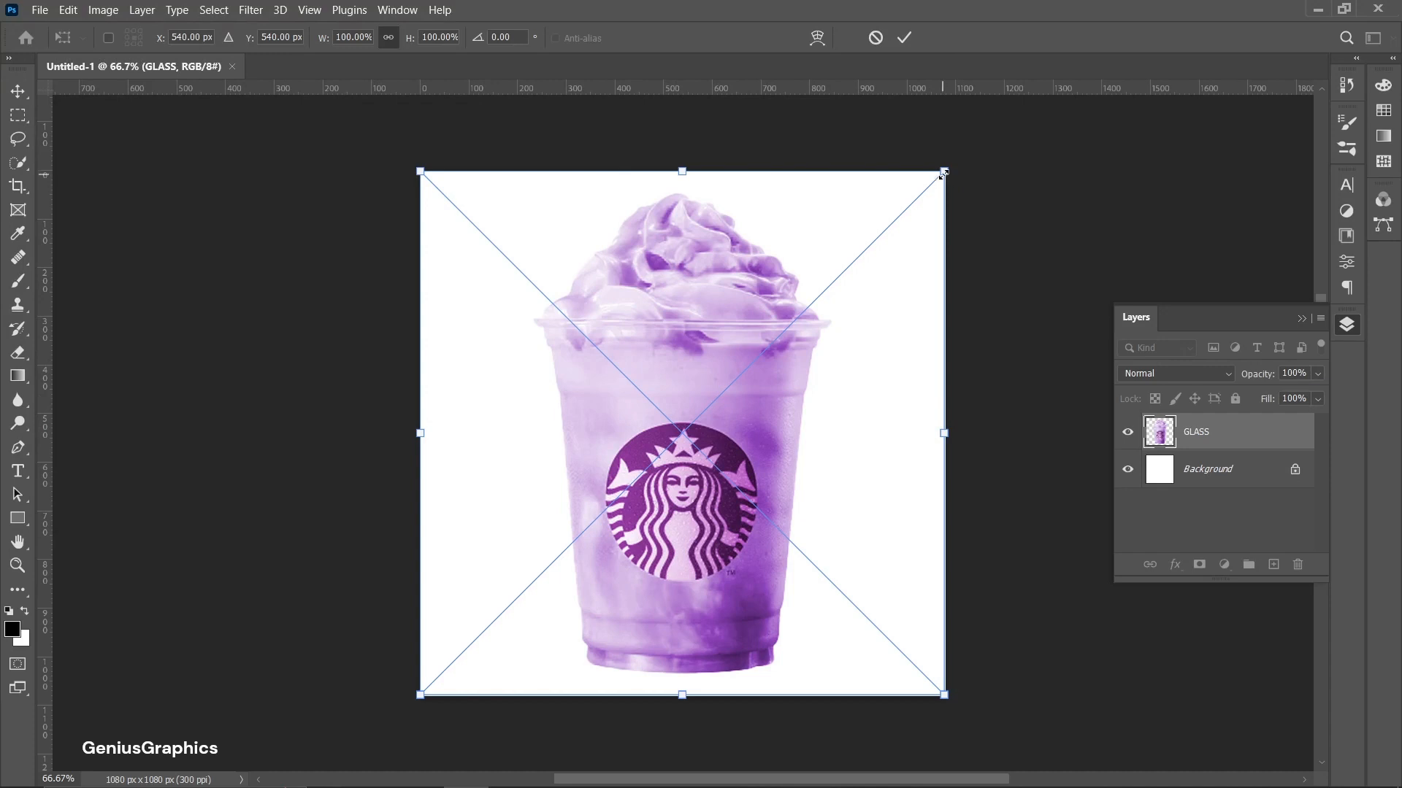
# Scale the GLASS layer down proportionally around its centre to about 58%
pyautogui.moveTo(943, 172); pyautogui.dragTo(840, 299)
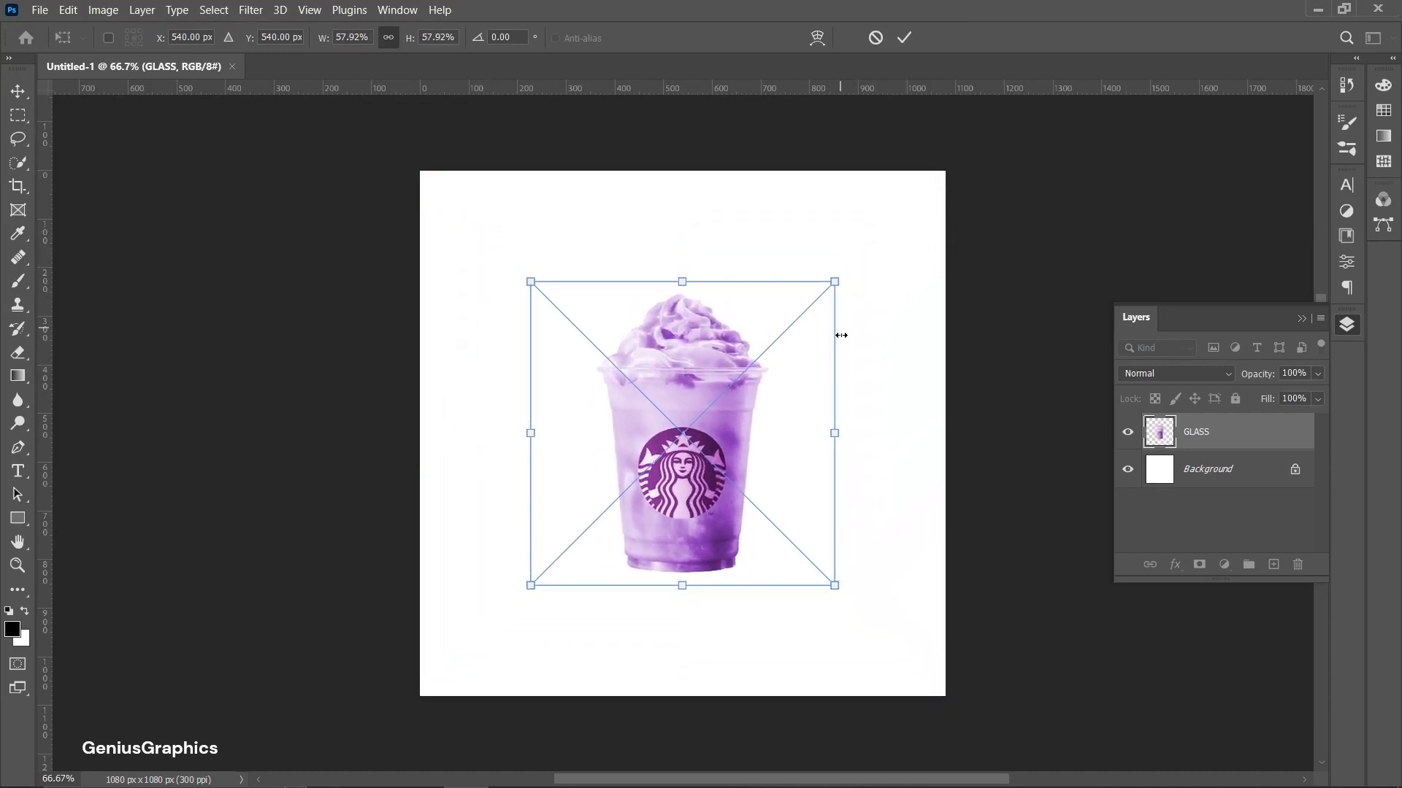
pyautogui.click(19, 91)
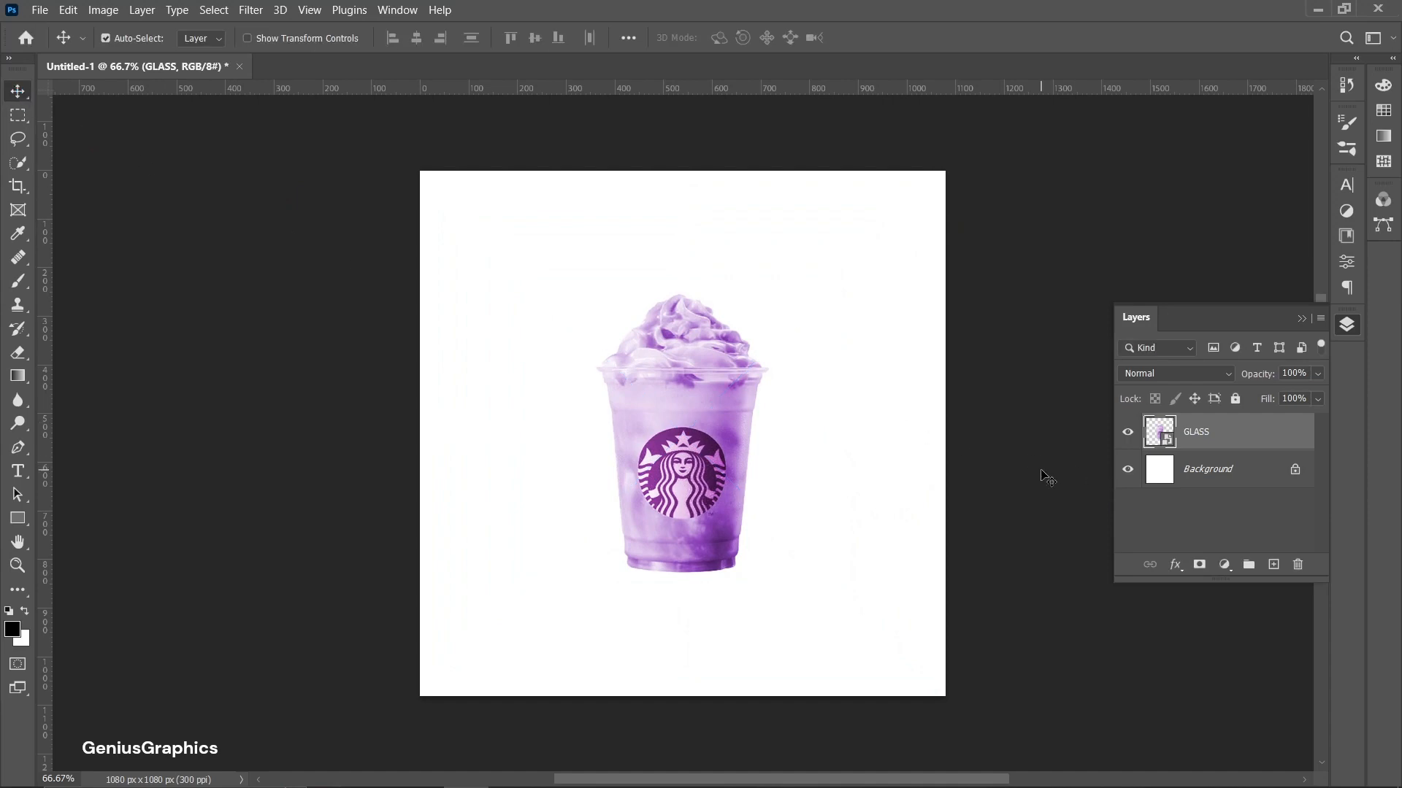
# Apply a Camera Raw Filter to the GLASS layer with temperature +1, tint +1, exposure -0.05, contrast +63, highlights -5, shadows -7 and whites -3
pyautogui.click(250, 9)
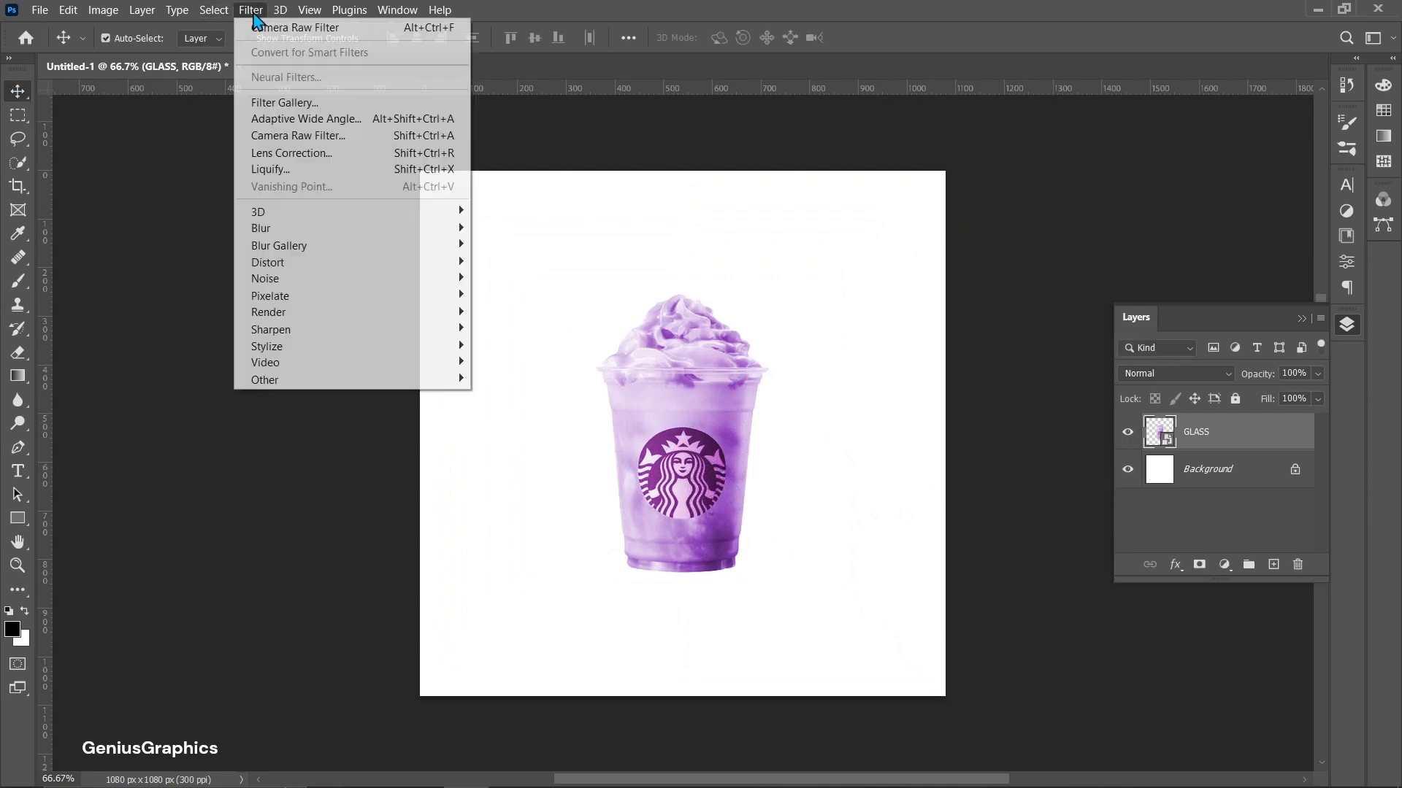
pyautogui.click(287, 135)
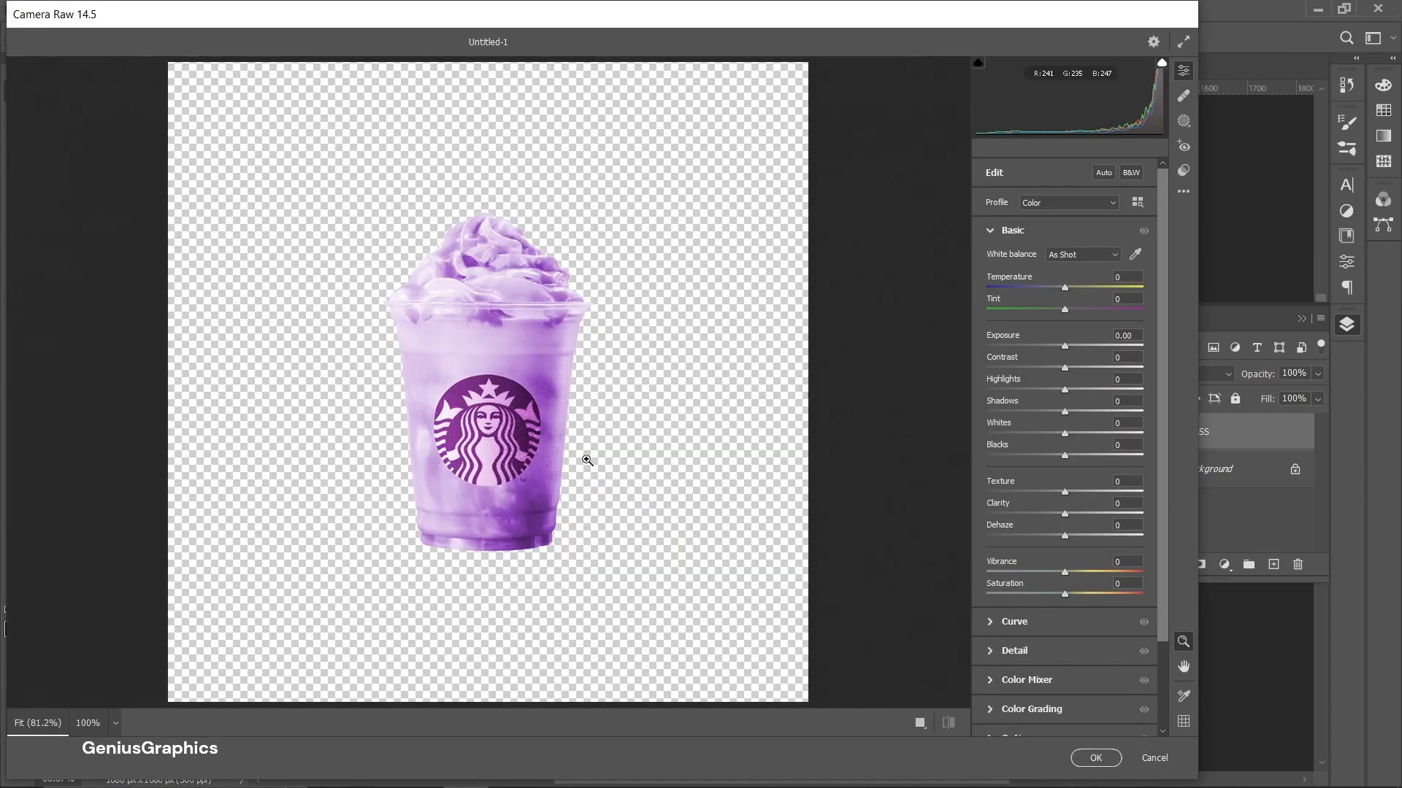
pyautogui.moveTo(1064, 295); pyautogui.dragTo(1065, 293)
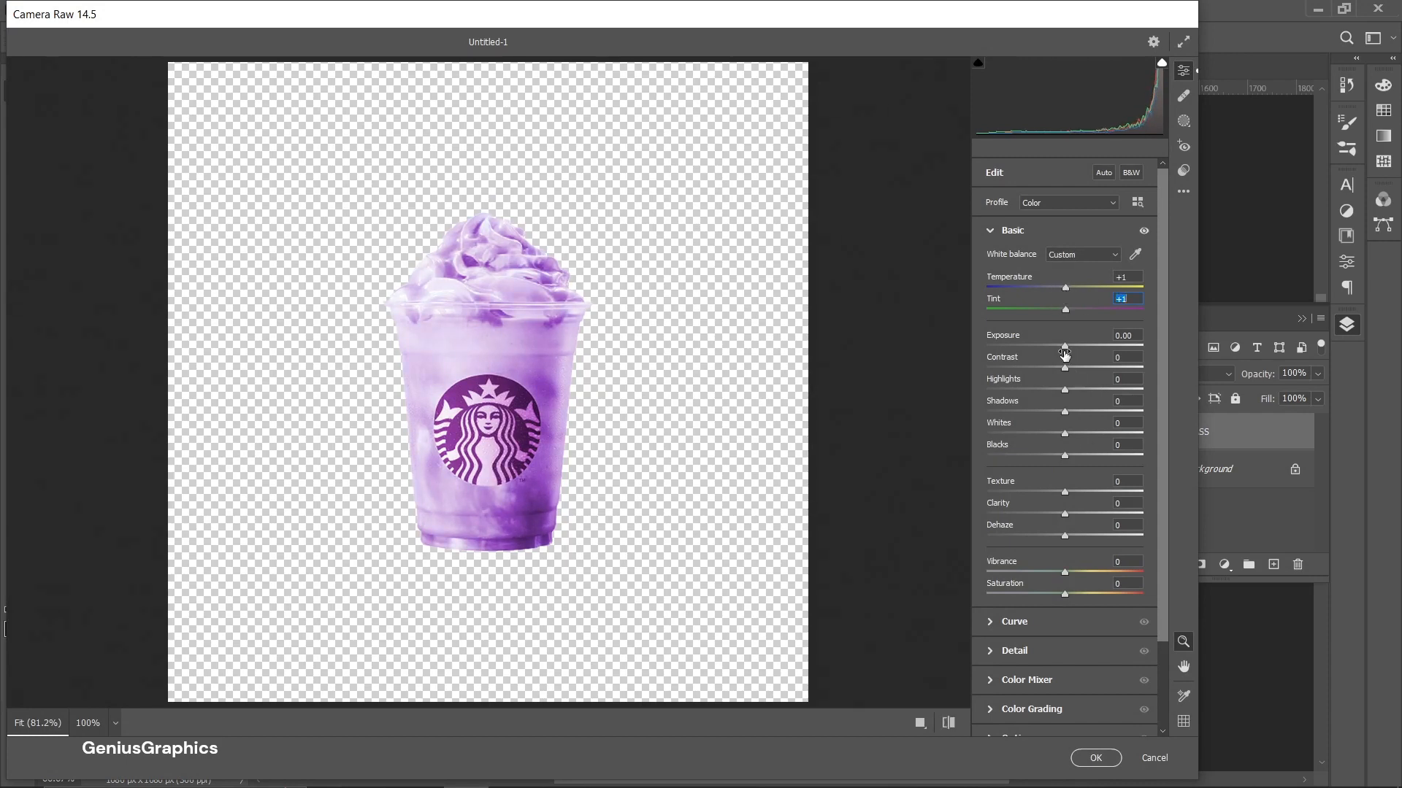
pyautogui.moveTo(1065, 349); pyautogui.dragTo(1063, 435)
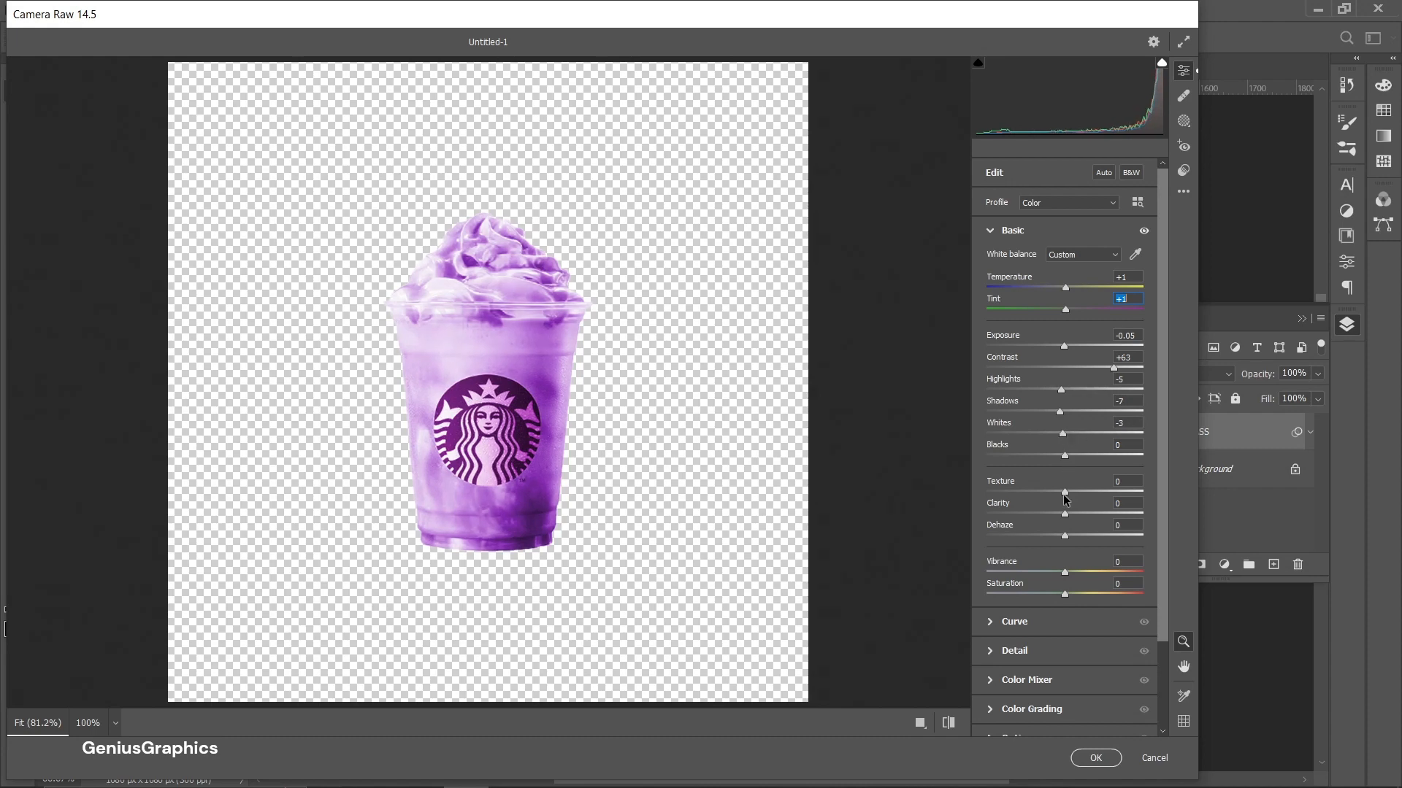
# Set texture to +7, clarity to -18 and dehaze to +1, adjust vibrance and saturation, and apply the filter
pyautogui.moveTo(1091, 495); pyautogui.dragTo(1078, 536)
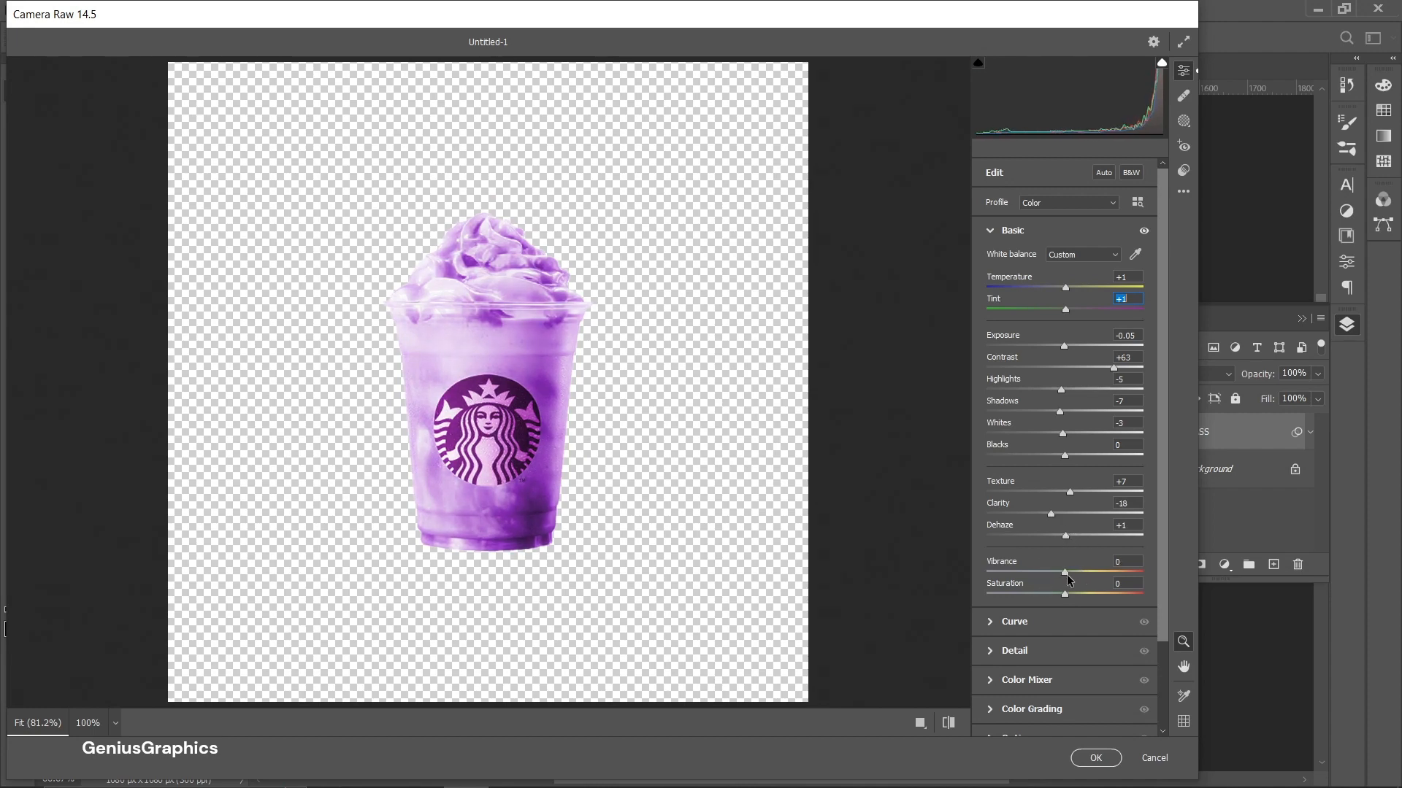
pyautogui.moveTo(1066, 595)
pyautogui.mouseDown()
pyautogui.moveTo(1023, 576)
pyautogui.moveTo(1080, 576)
pyautogui.mouseUp()
pyautogui.click(1095, 758)
# Add a Gradient Fill layer above the Background and set its style to Radial
pyautogui.click(1215, 526)
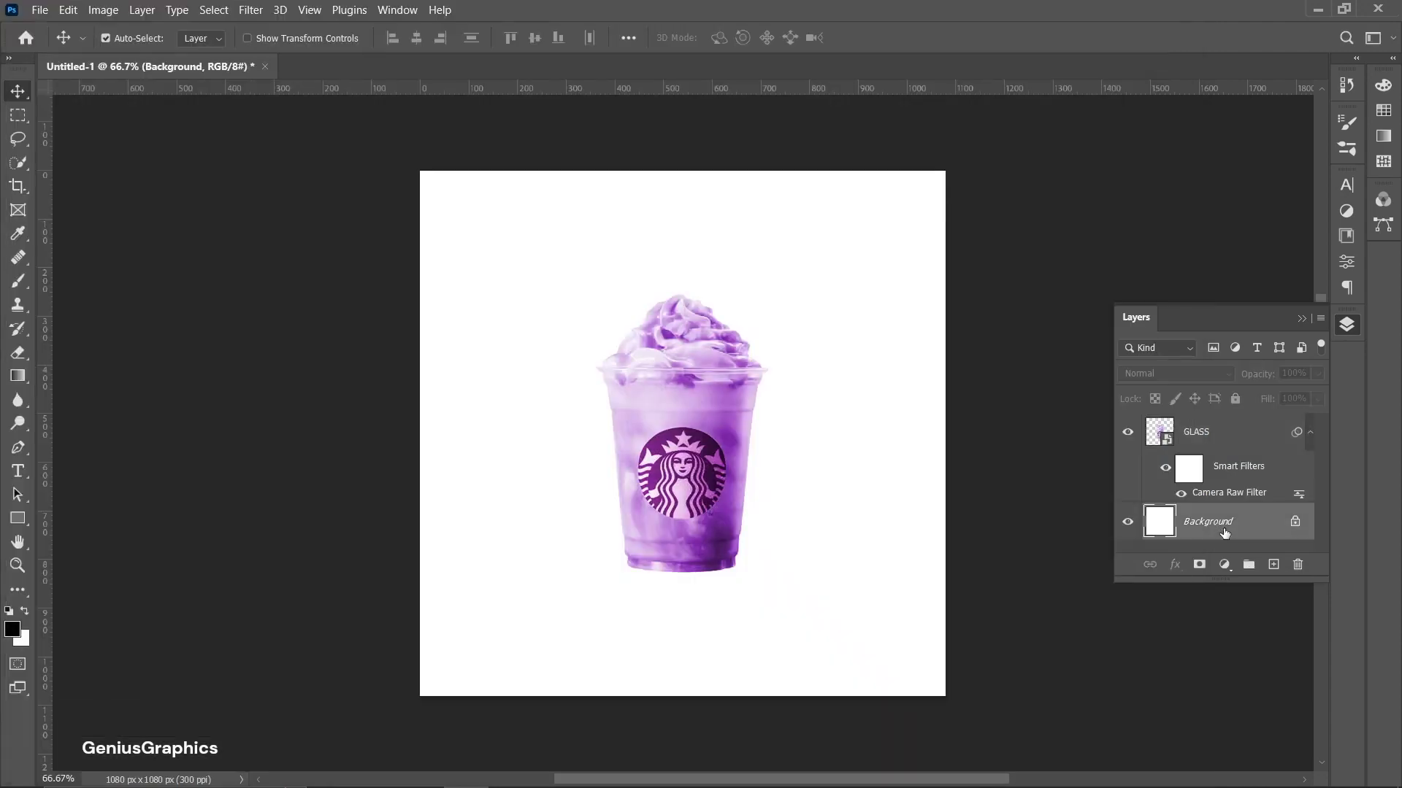
pyautogui.click(1225, 567)
pyautogui.click(1254, 272)
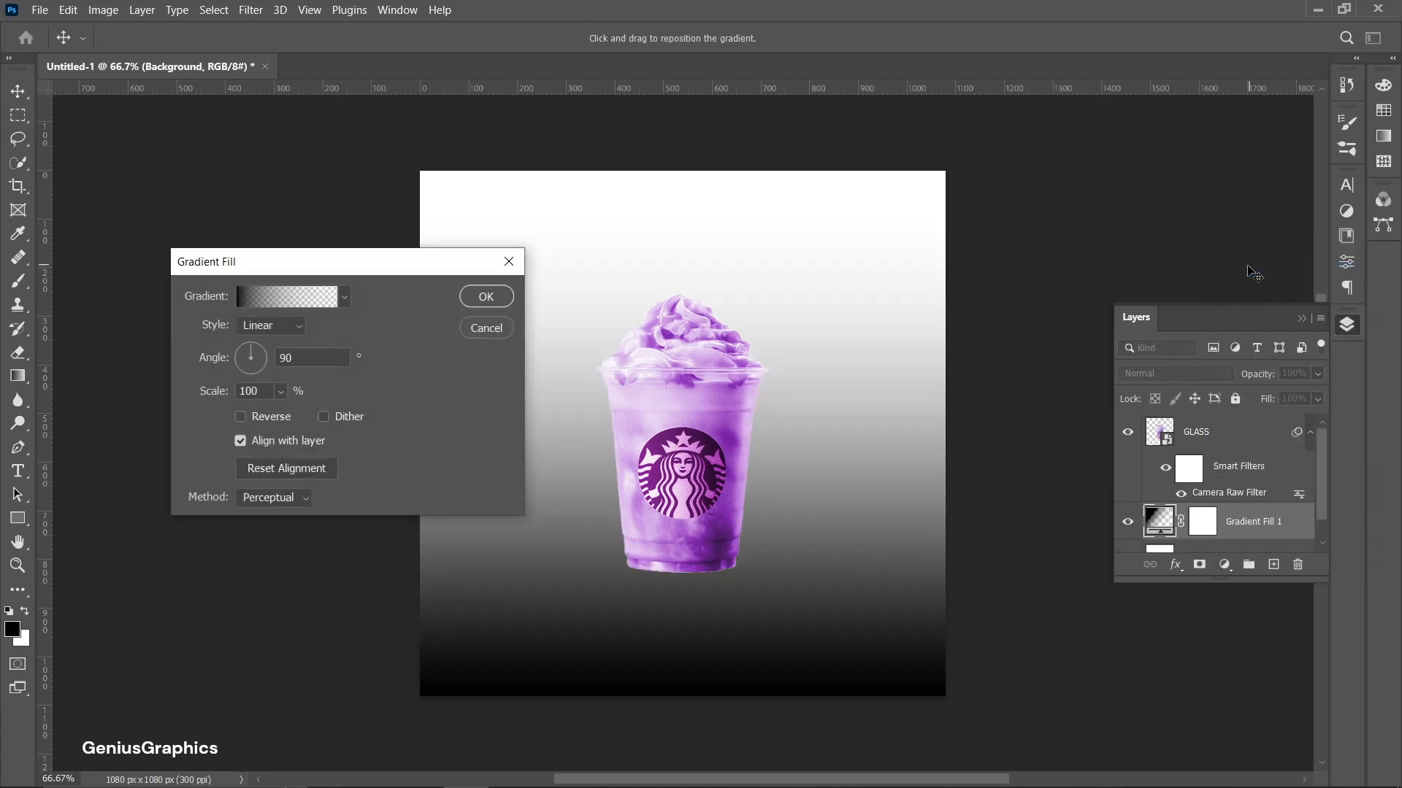
pyautogui.click(270, 326)
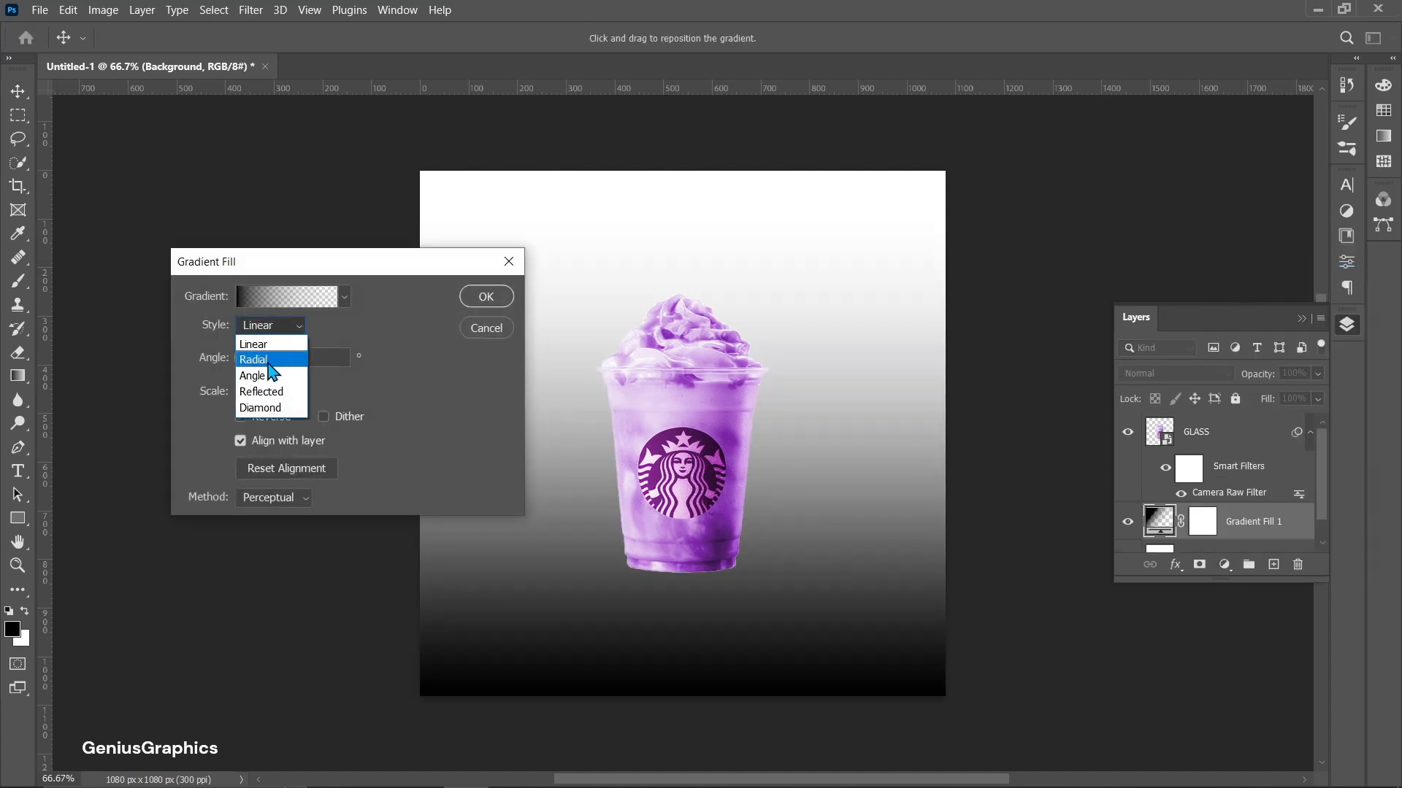
pyautogui.click(269, 363)
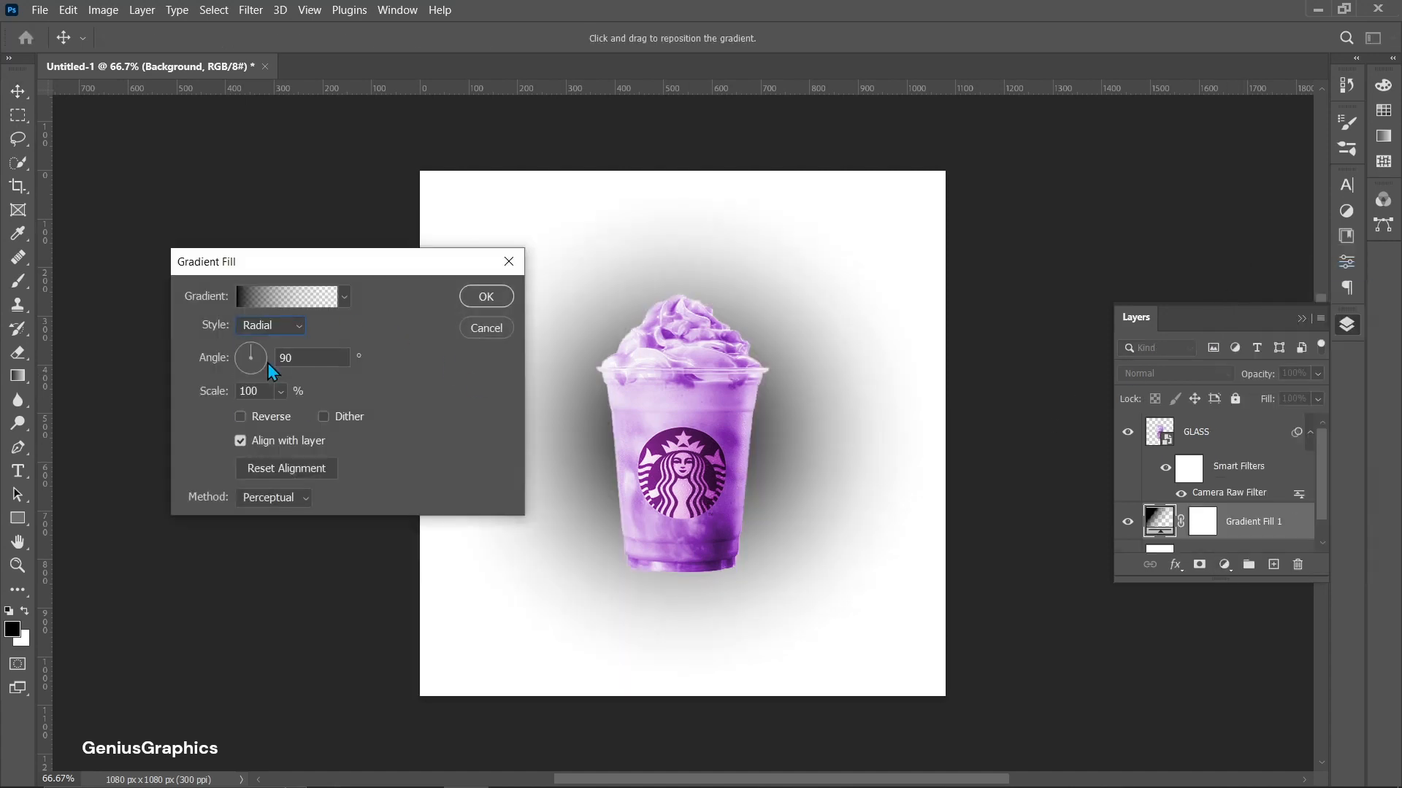
# Open the gradient for editing and choose the Foreground to Background preset from the Basics group
pyautogui.click(281, 298)
pyautogui.click(805, 243)
pyautogui.click(823, 270)
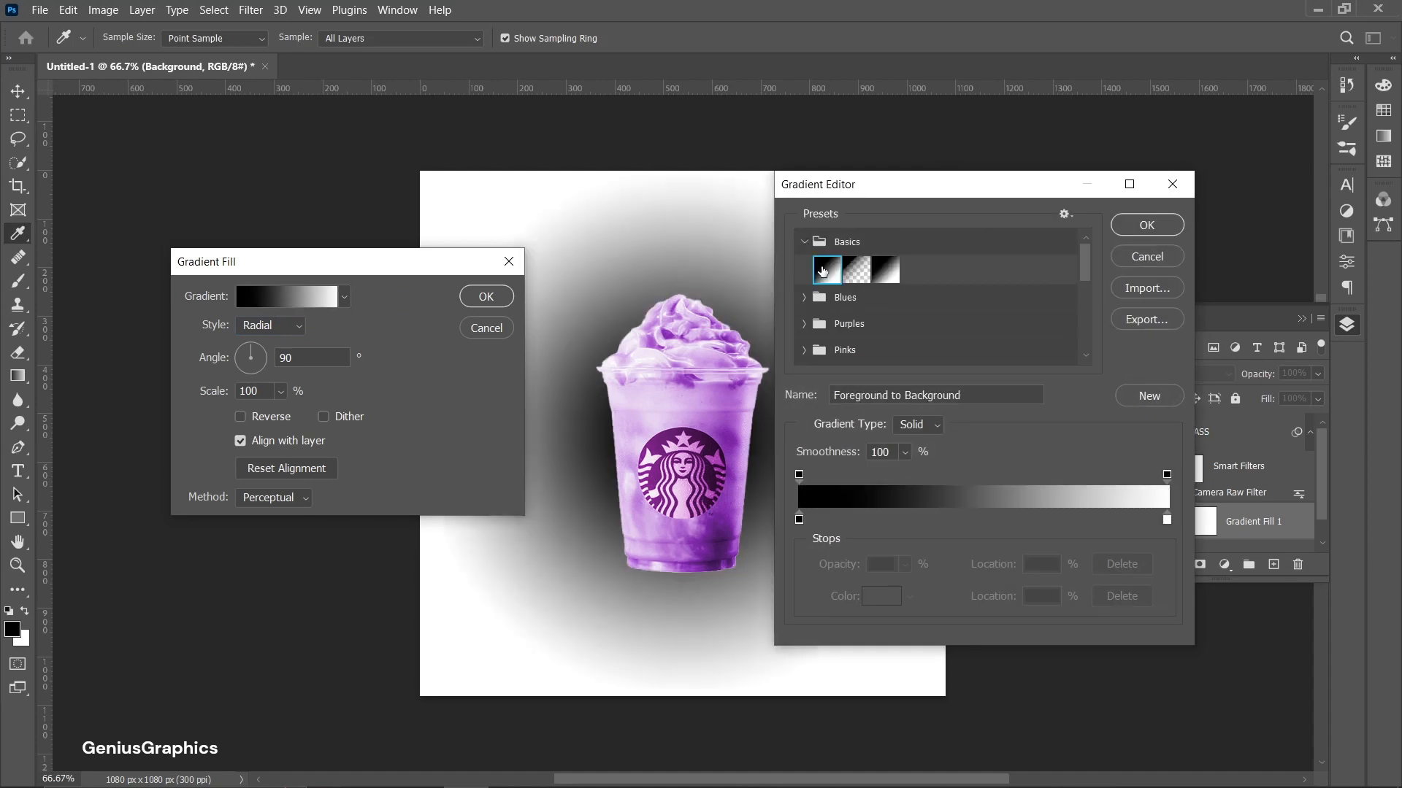
pyautogui.moveTo(883, 200); pyautogui.dragTo(982, 183)
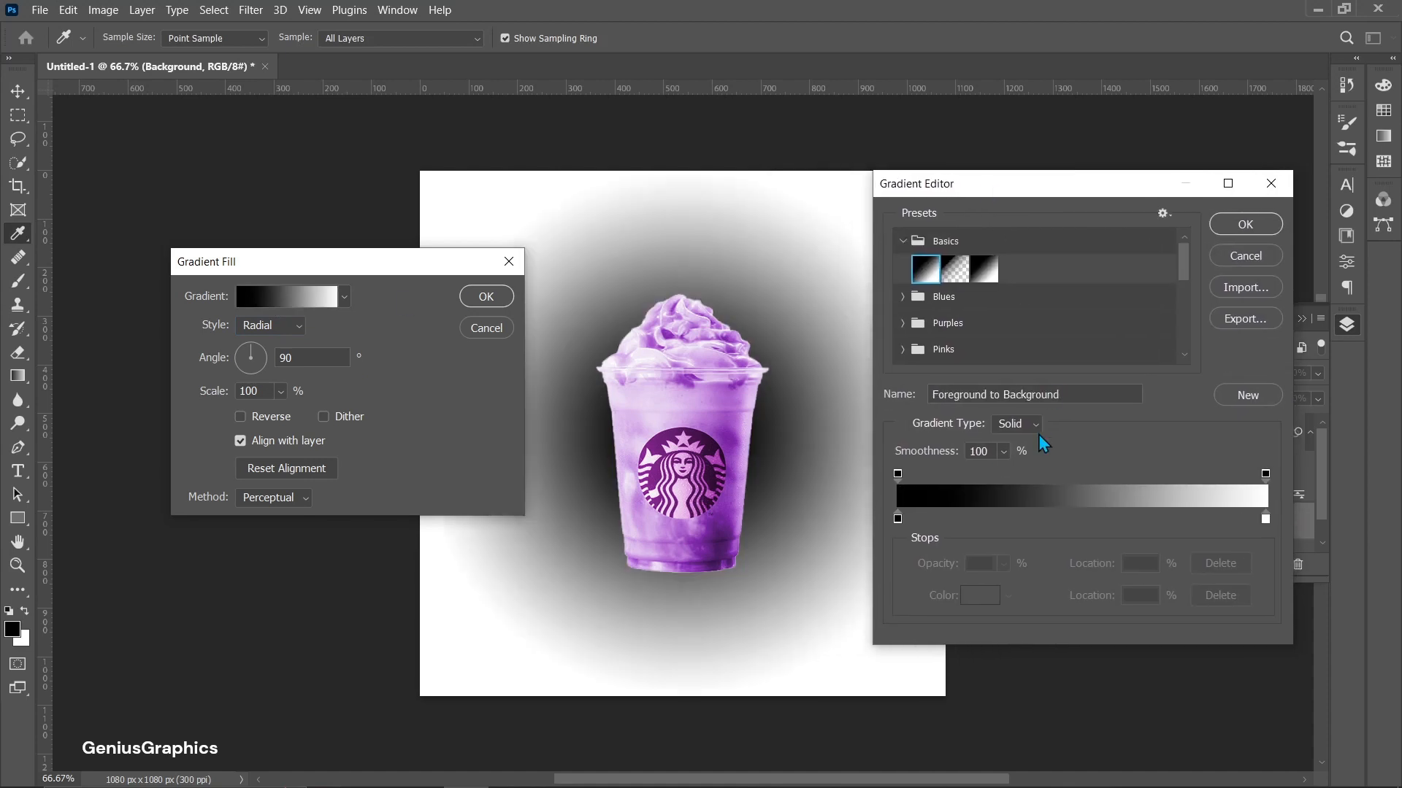
# Set the gradient's starting colour stop to the light lilac #debdeb sampled from the upper part of the cup
pyautogui.doubleClick(897, 519)
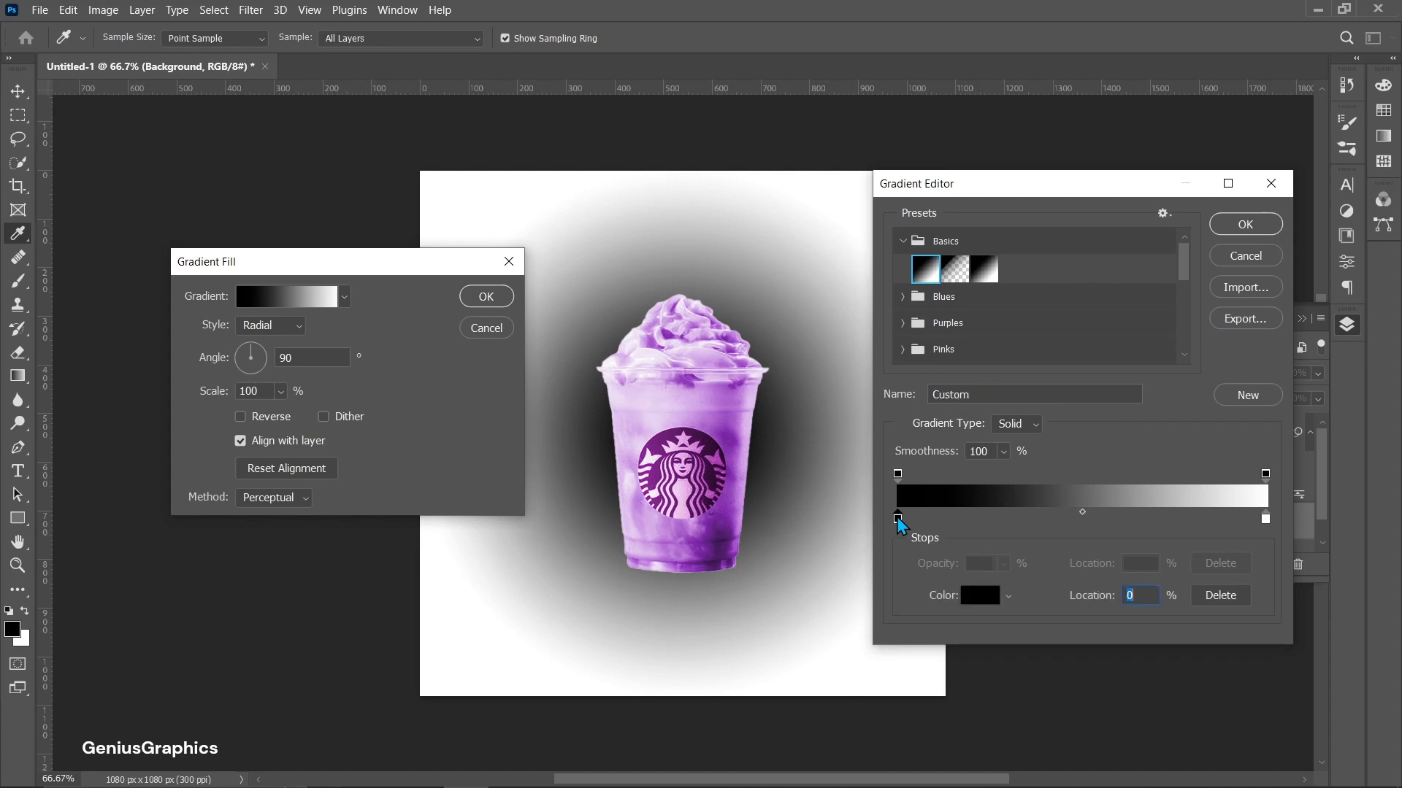
pyautogui.click(736, 402)
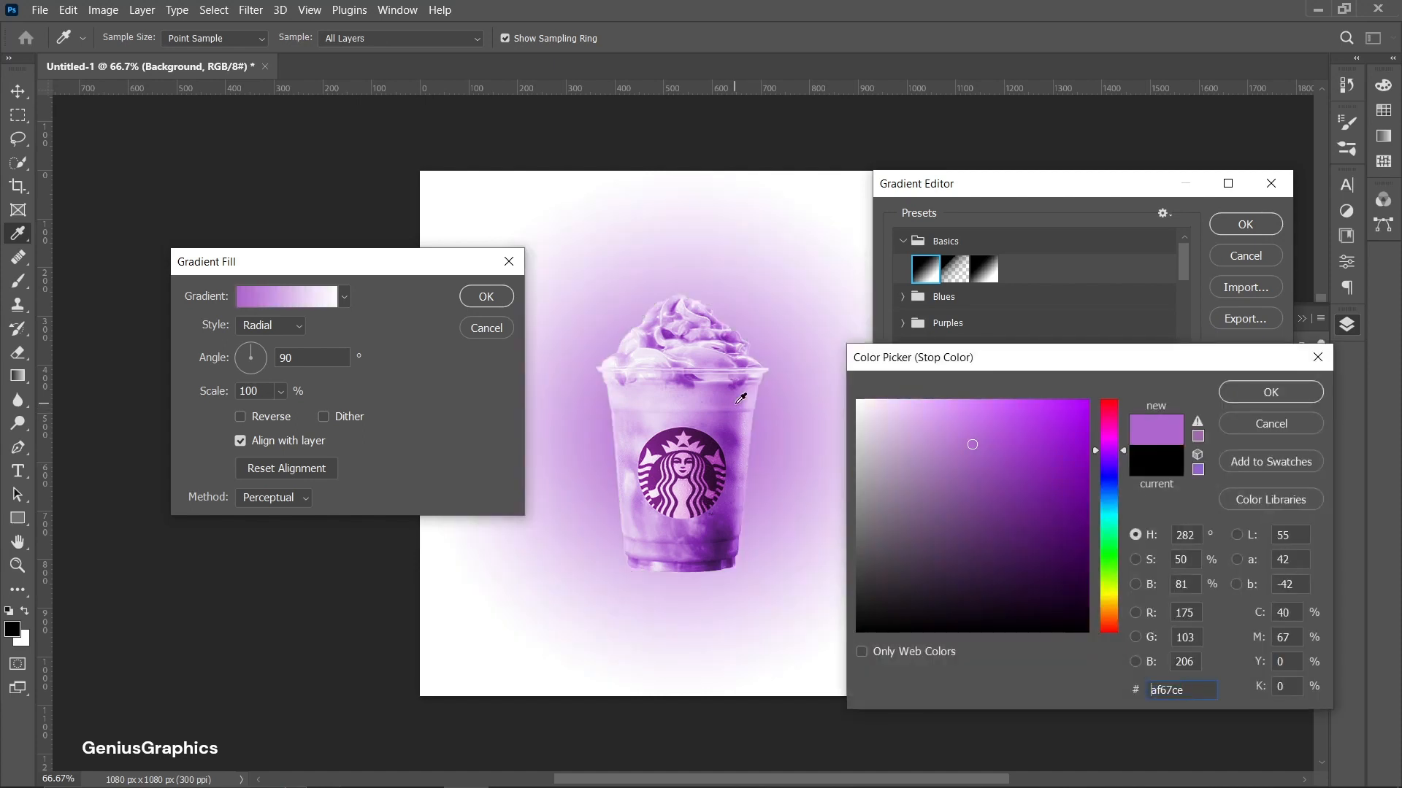
pyautogui.click(673, 401)
pyautogui.click(685, 405)
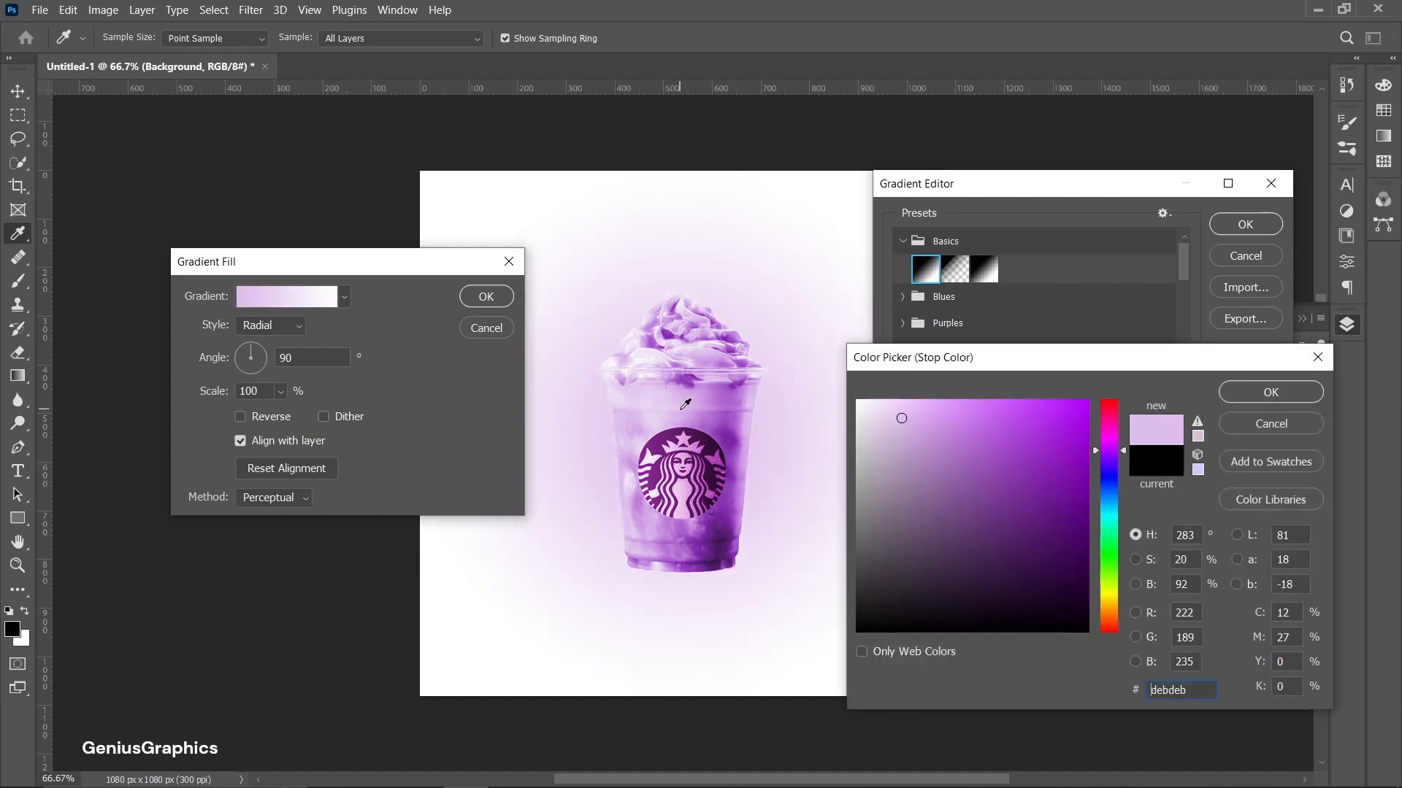
pyautogui.click(1295, 398)
# Set the gradient's end colour stop to the dark purple #6f2495 sampled from the cup and accept the gradient
pyautogui.doubleClick(1266, 519)
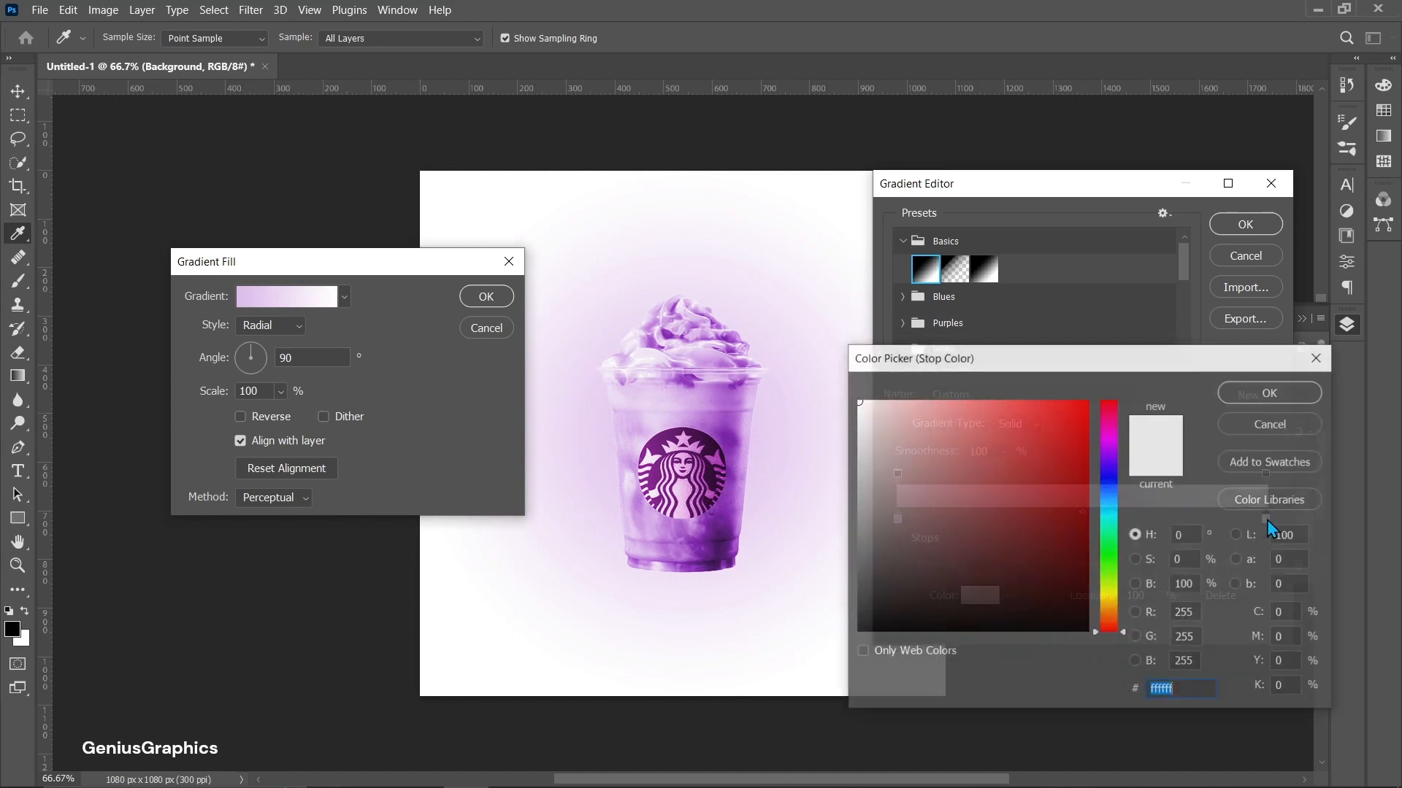
pyautogui.click(732, 512)
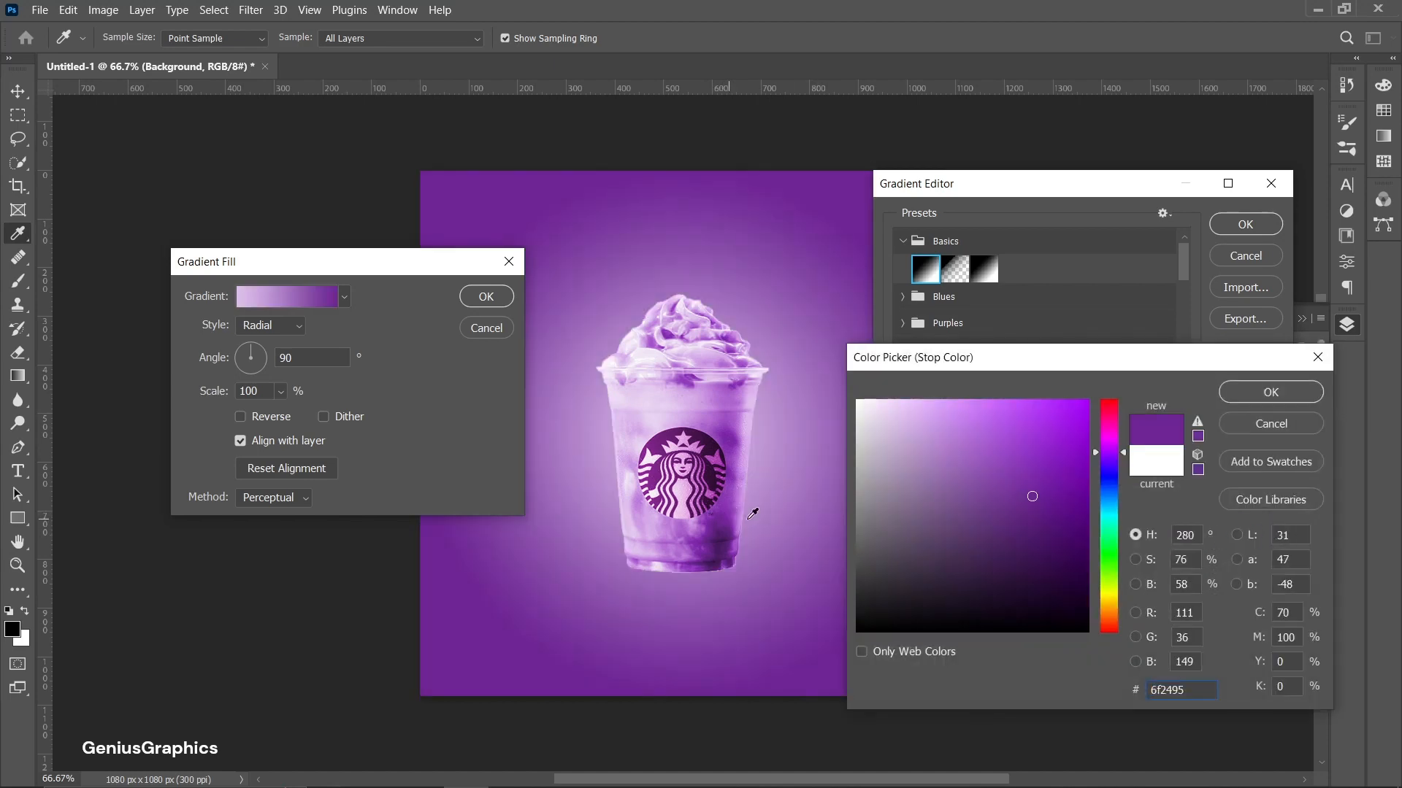
pyautogui.click(1246, 393)
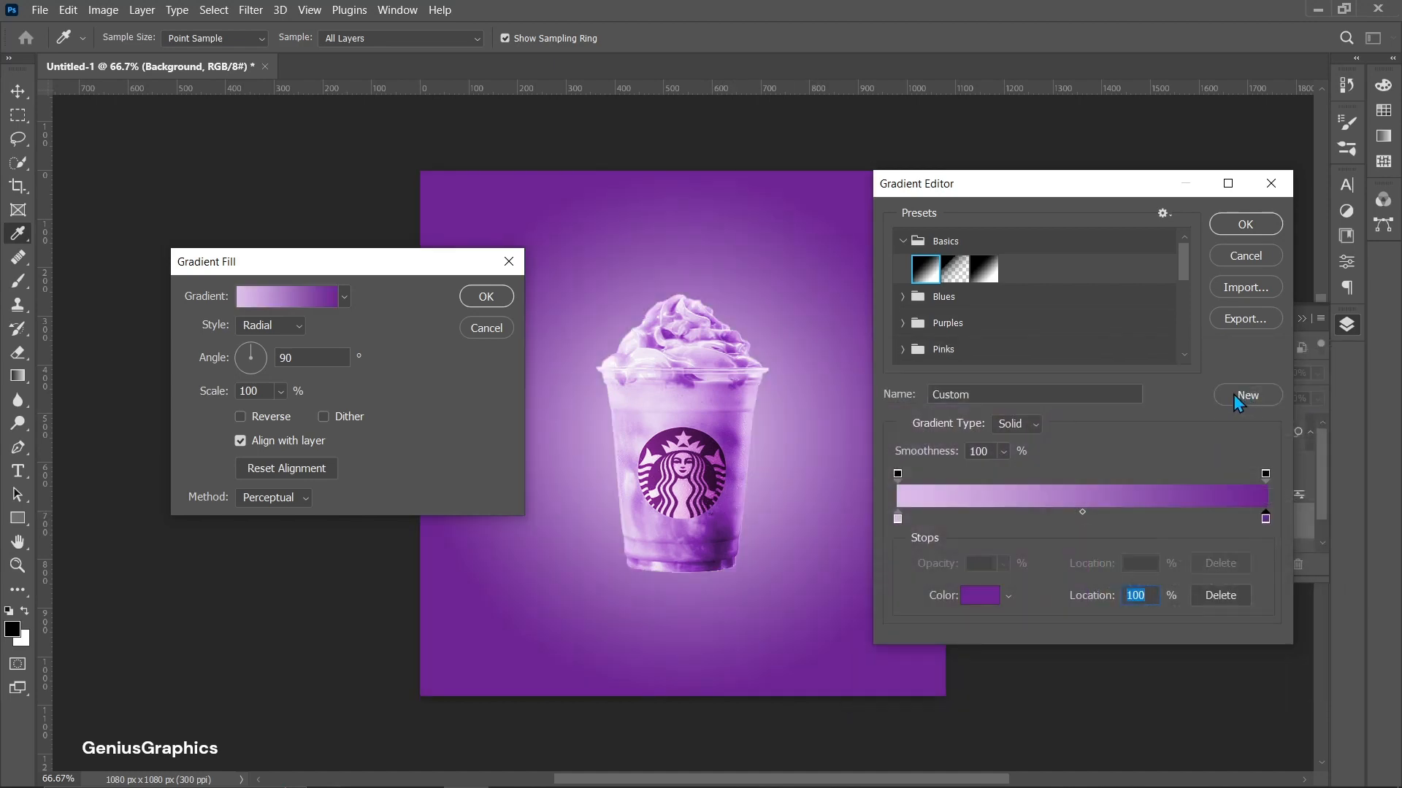
pyautogui.click(1243, 224)
# Shift the radial glow slightly up and left behind the cup and apply the gradient fill
pyautogui.moveTo(597, 474); pyautogui.dragTo(562, 456)
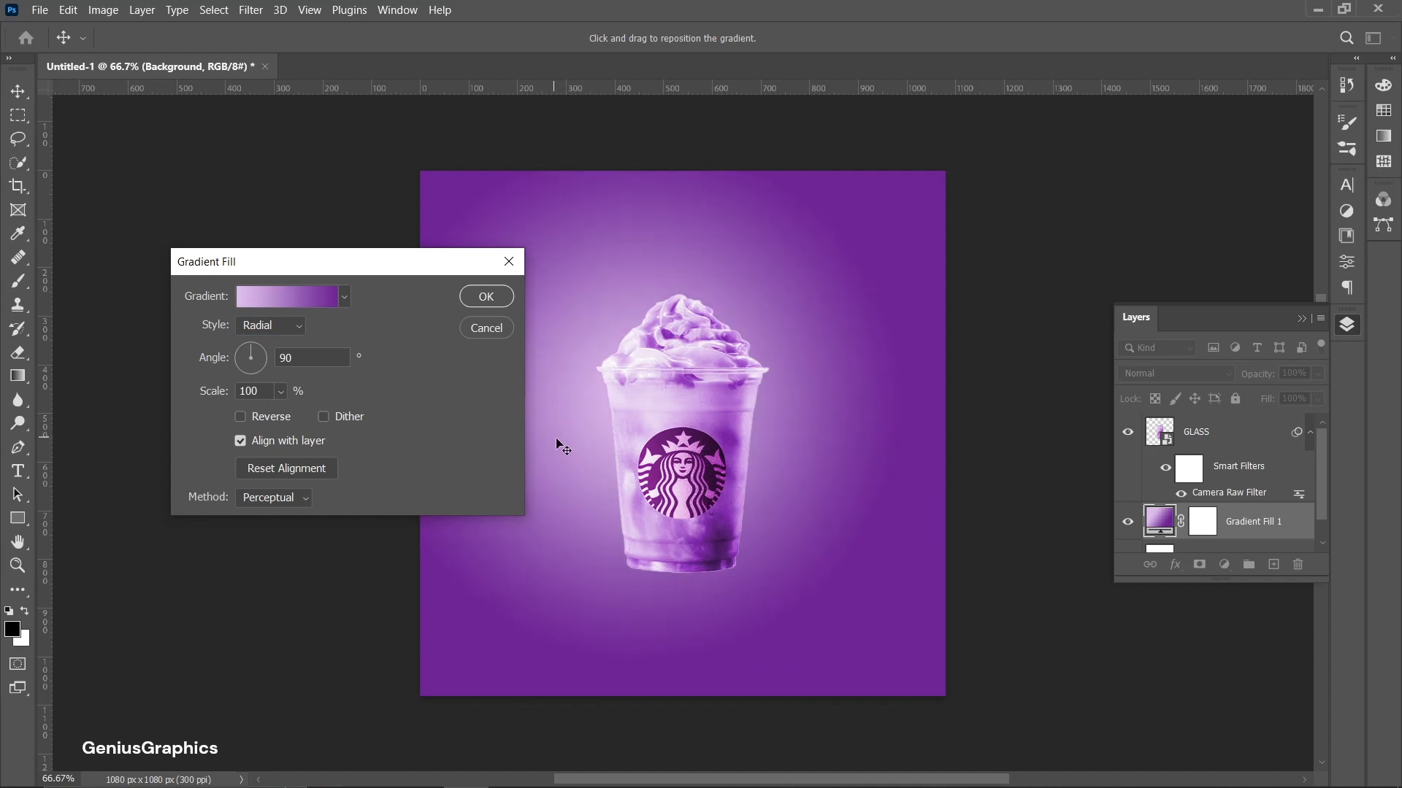
pyautogui.moveTo(223, 394); pyautogui.dragTo(216, 398)
pyautogui.click(482, 298)
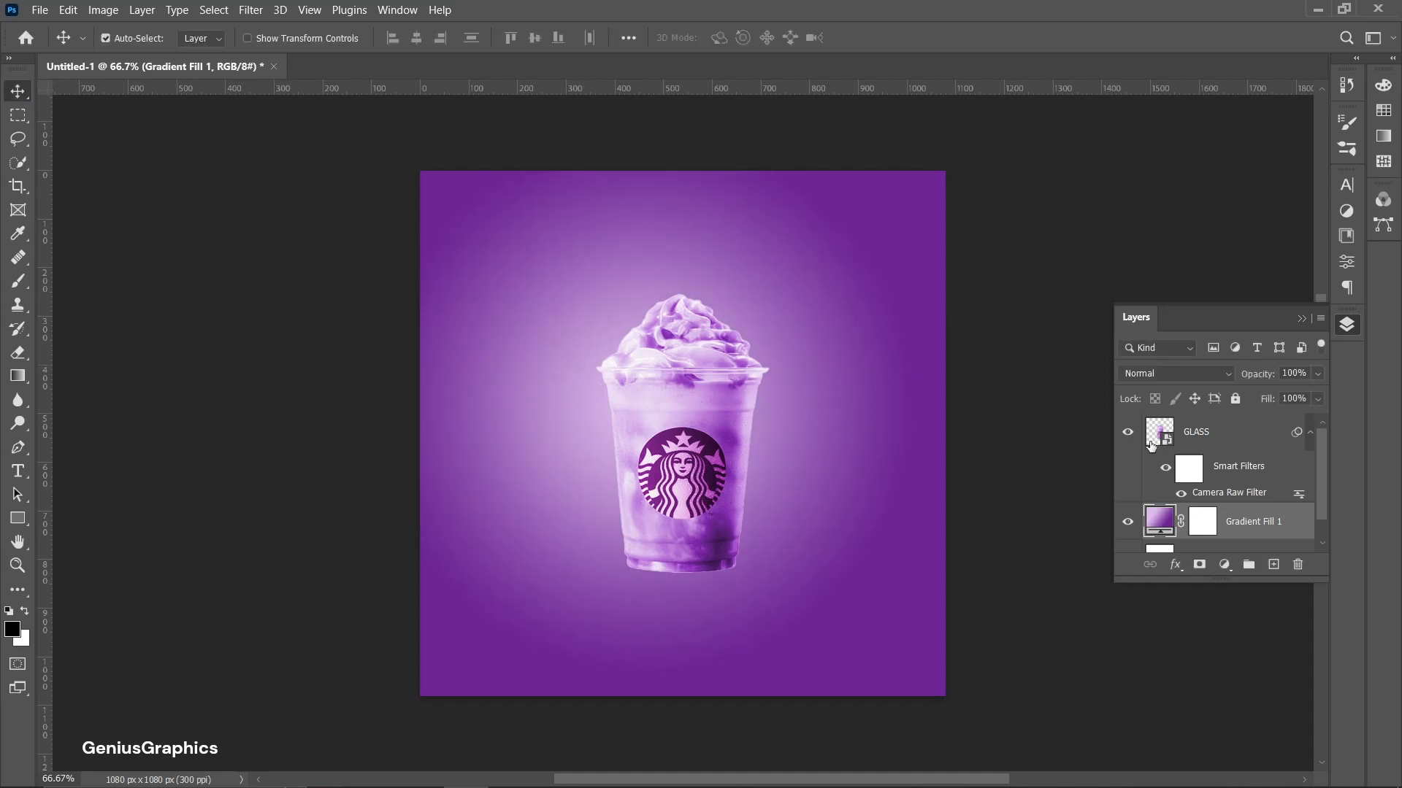
# Rotate the GLASS layer about 11.3° clockwise and move it up about 24 px
pyautogui.click(1157, 438)
pyautogui.hotkey('ctrl', 't')
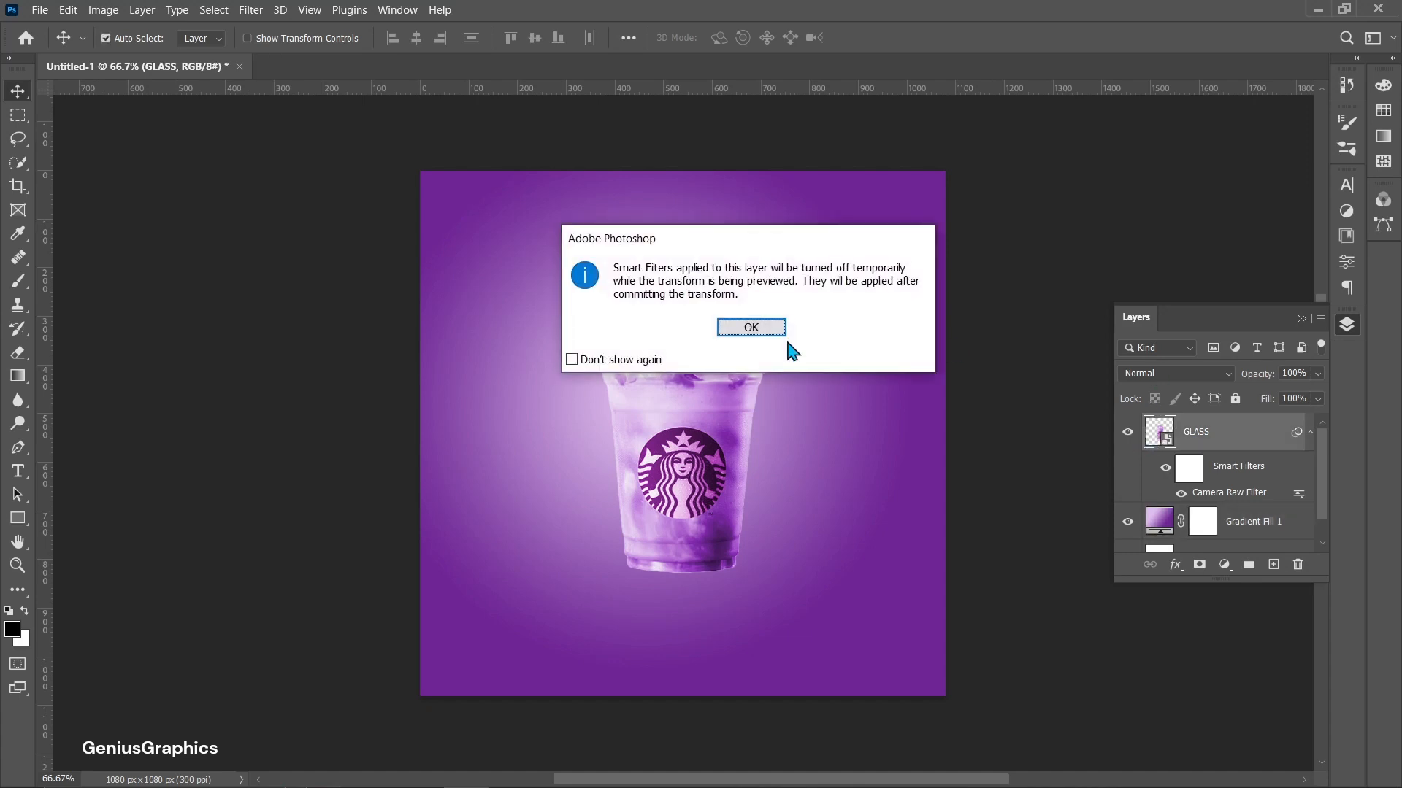
pyautogui.click(752, 326)
pyautogui.moveTo(847, 267); pyautogui.dragTo(865, 312)
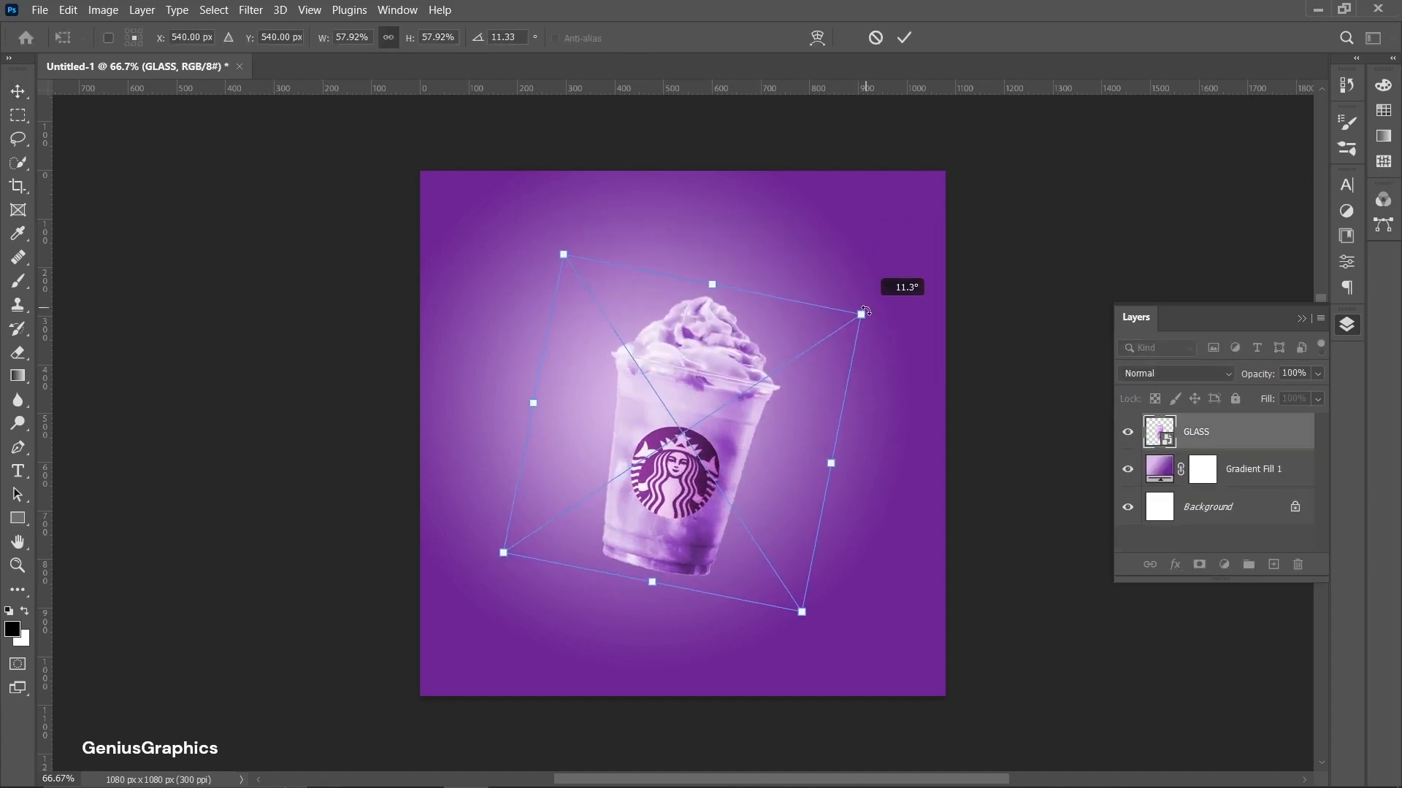
pyautogui.click(18, 91)
pyautogui.moveTo(683, 492); pyautogui.dragTo(679, 479)
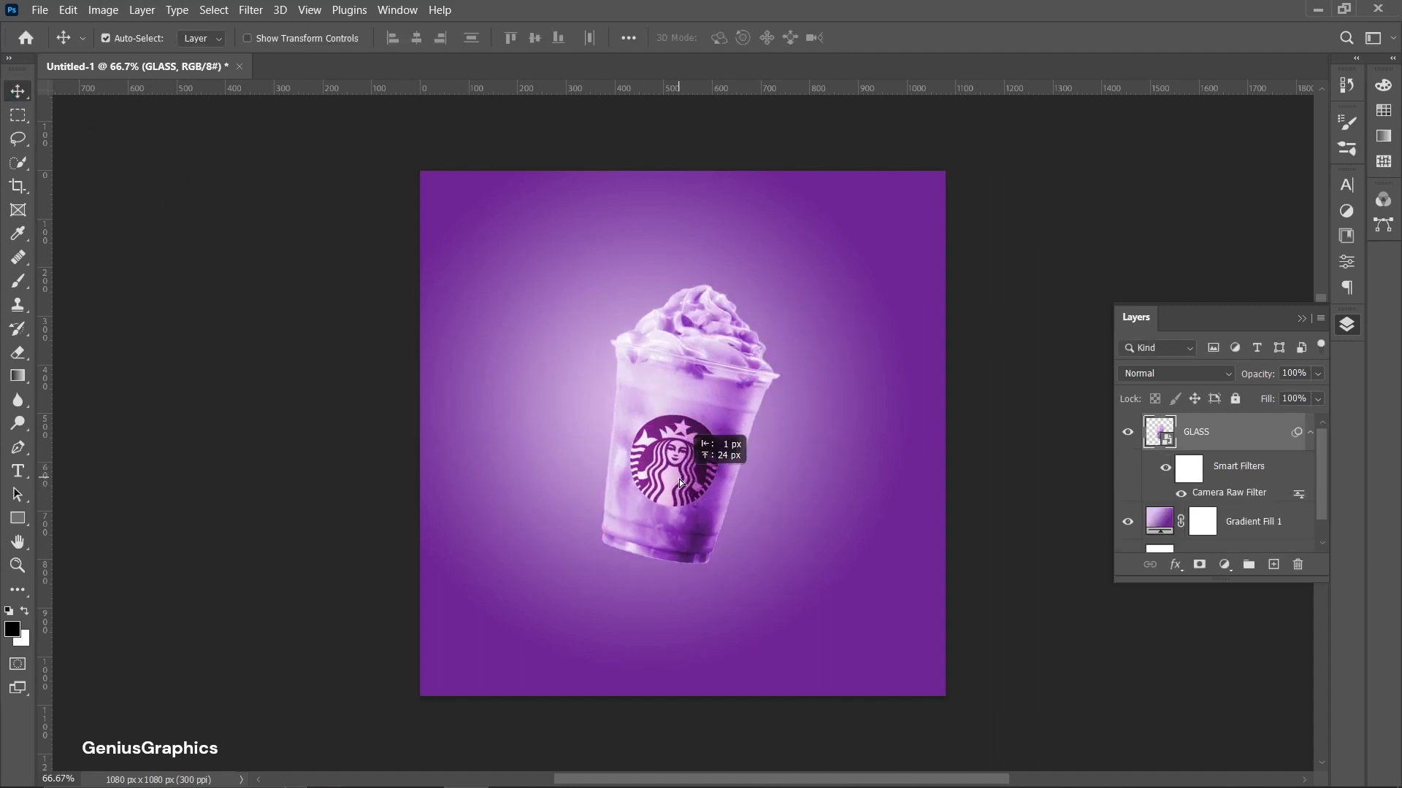
# Transform the cup again, making it slightly smaller, tilting it a little further clockwise and nudging it back into the centre
pyautogui.hotkey('ctrl', 't')
pyautogui.press('Return')
pyautogui.moveTo(808, 329); pyautogui.dragTo(905, 310)
pyautogui.moveTo(684, 474)
pyautogui.mouseDown()
pyautogui.moveTo(702, 487)
pyautogui.moveTo(692, 469)
pyautogui.moveTo(679, 488)
pyautogui.moveTo(691, 473)
pyautogui.mouseUp()
pyautogui.moveTo(884, 329); pyautogui.dragTo(861, 330)
pyautogui.click(26, 95)
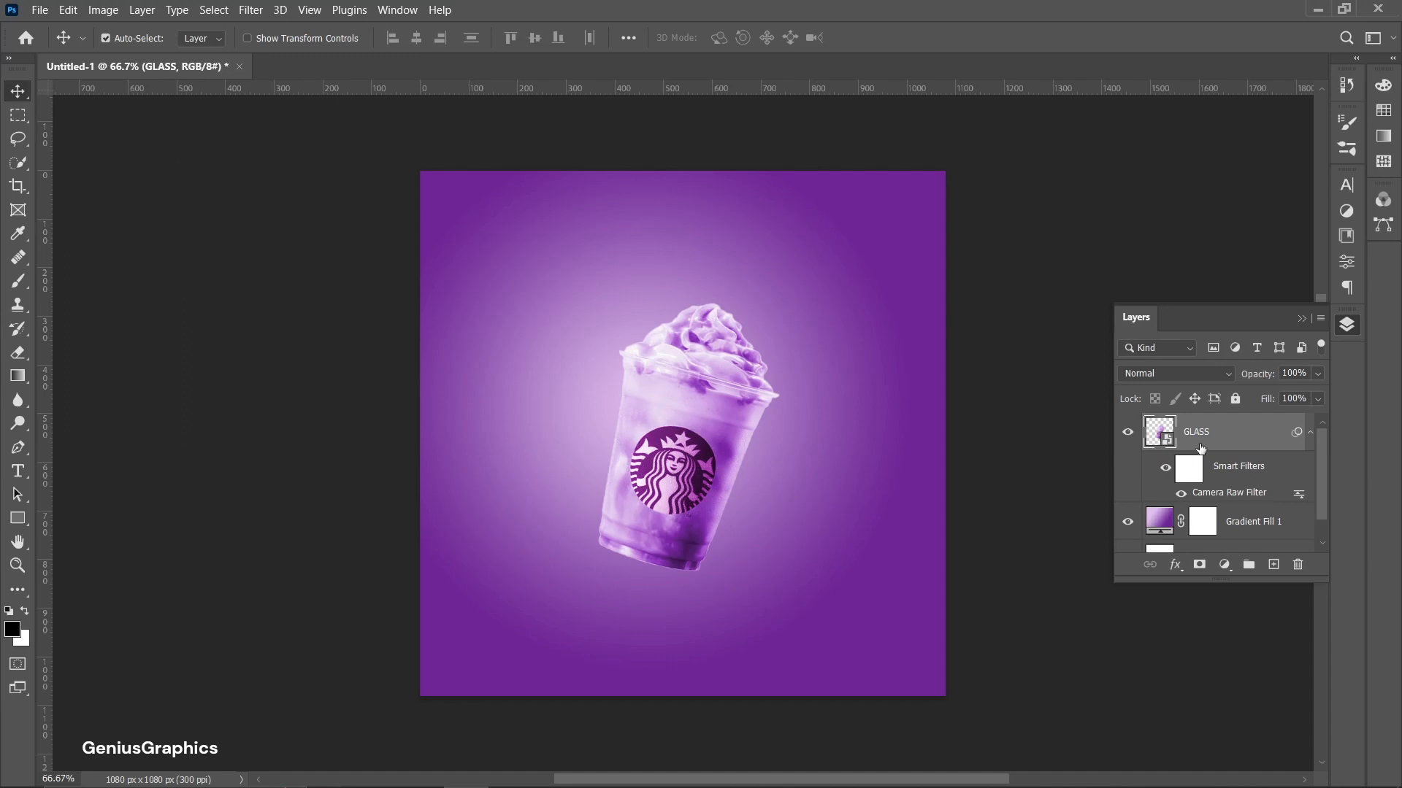
# Add a new blank layer directly above the Gradient Fill 1 layer
pyautogui.scroll(-1, 1232, 496)
pyautogui.click(1261, 504)
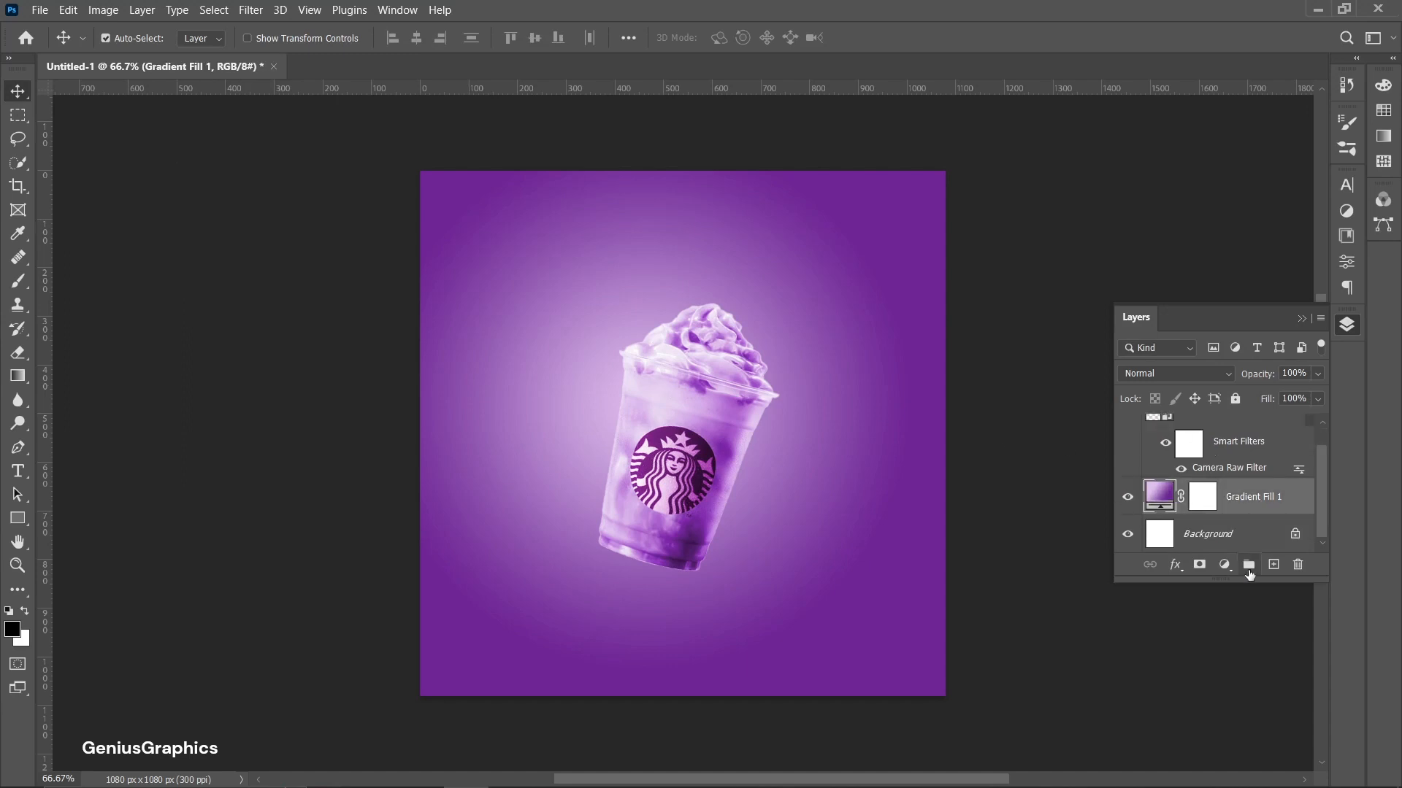
pyautogui.click(1273, 566)
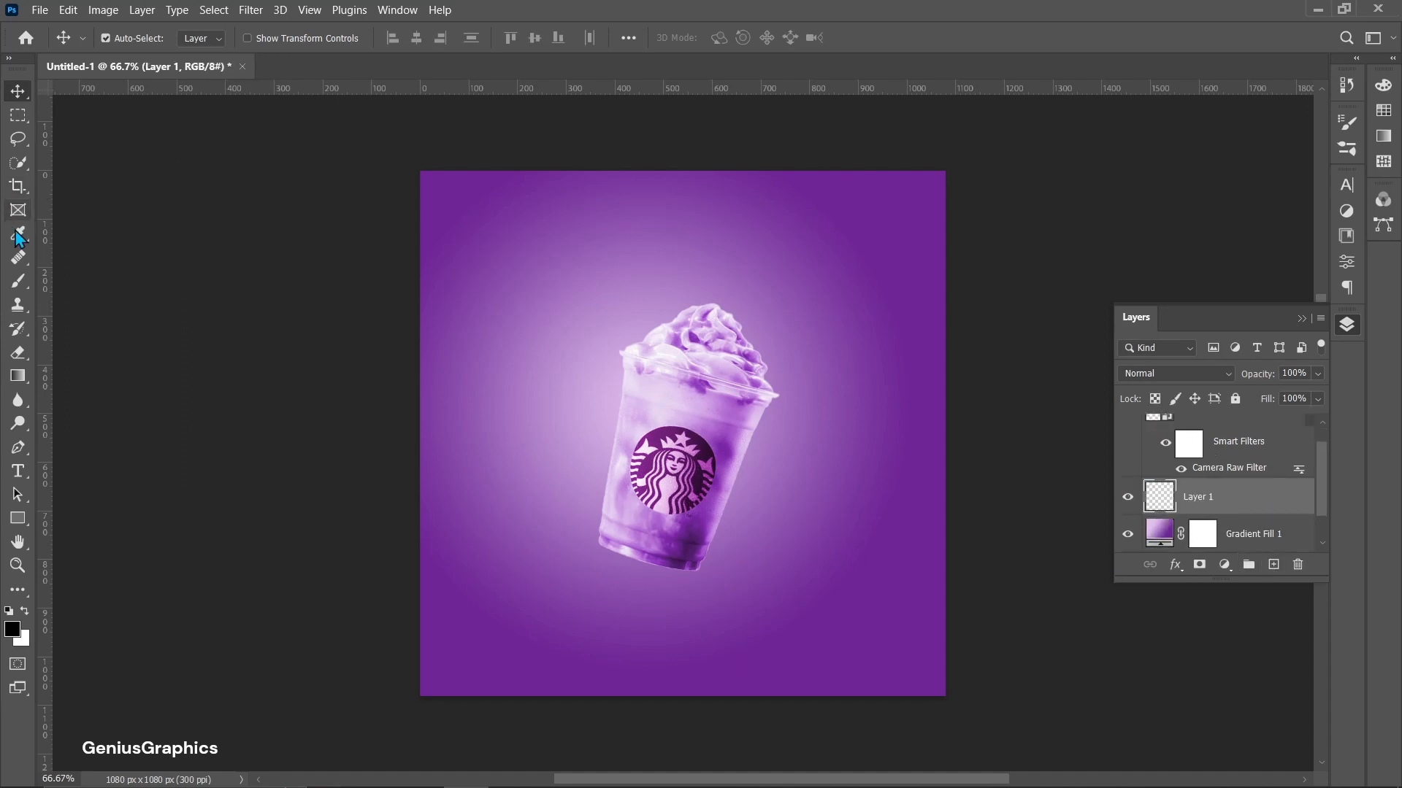
# Flatten the soft Brush tip into a thin horizontal ellipse and reduce its size
pyautogui.click(17, 281)
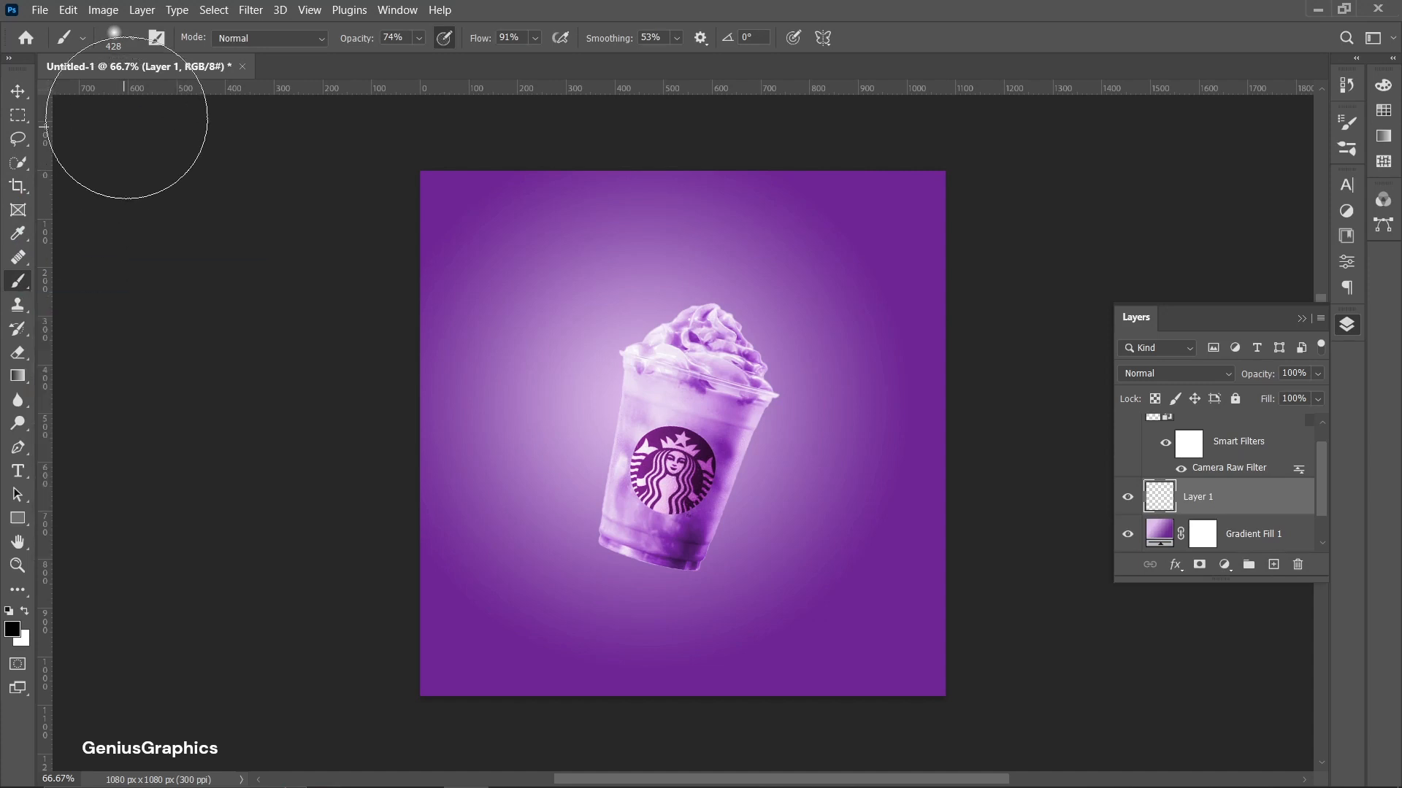
pyautogui.click(131, 38)
pyautogui.moveTo(73, 97)
pyautogui.mouseDown()
pyautogui.moveTo(71, 116)
pyautogui.moveTo(56, 104)
pyautogui.mouseUp()
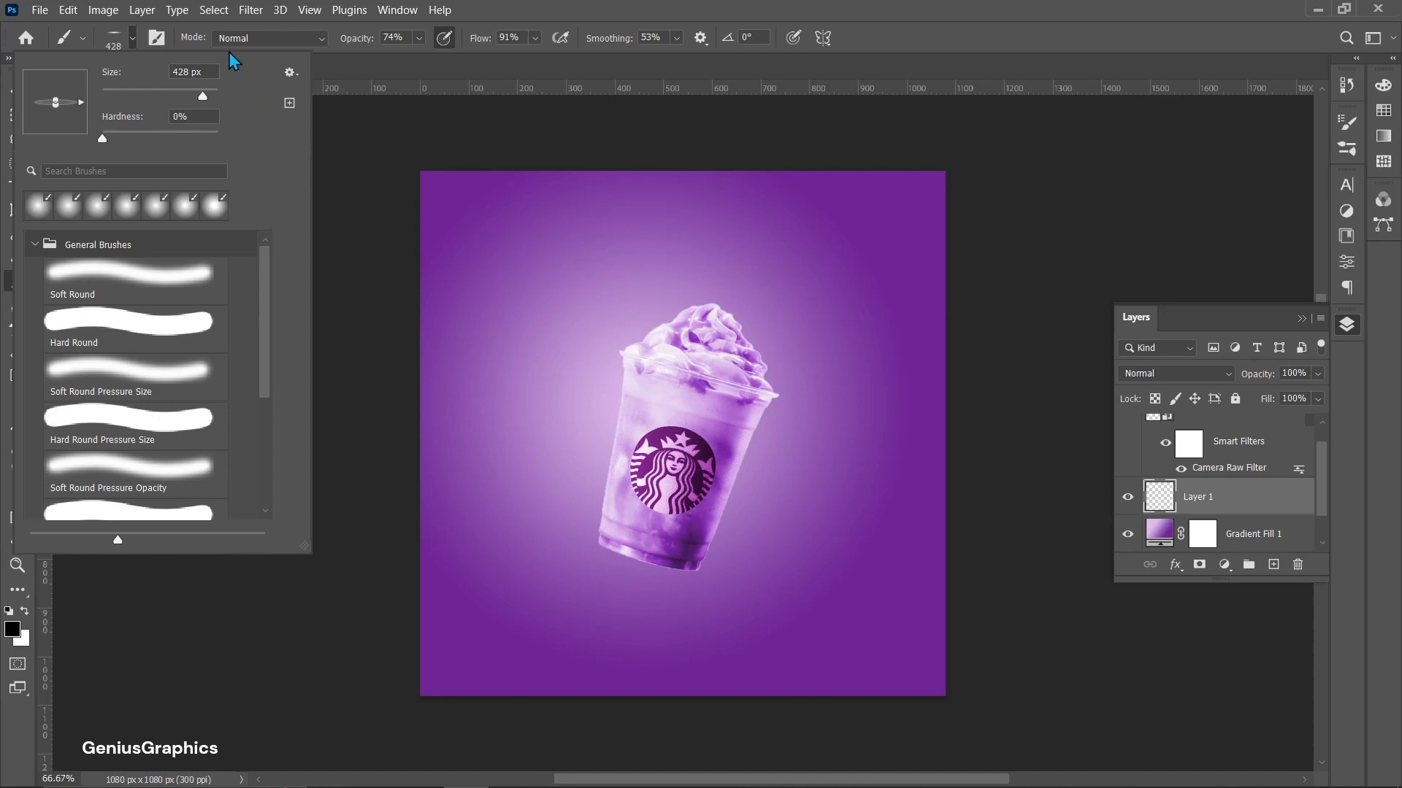
pyautogui.click(132, 38)
pyautogui.press('[')
pyautogui.press('[')
pyautogui.press('[')
pyautogui.press('[')
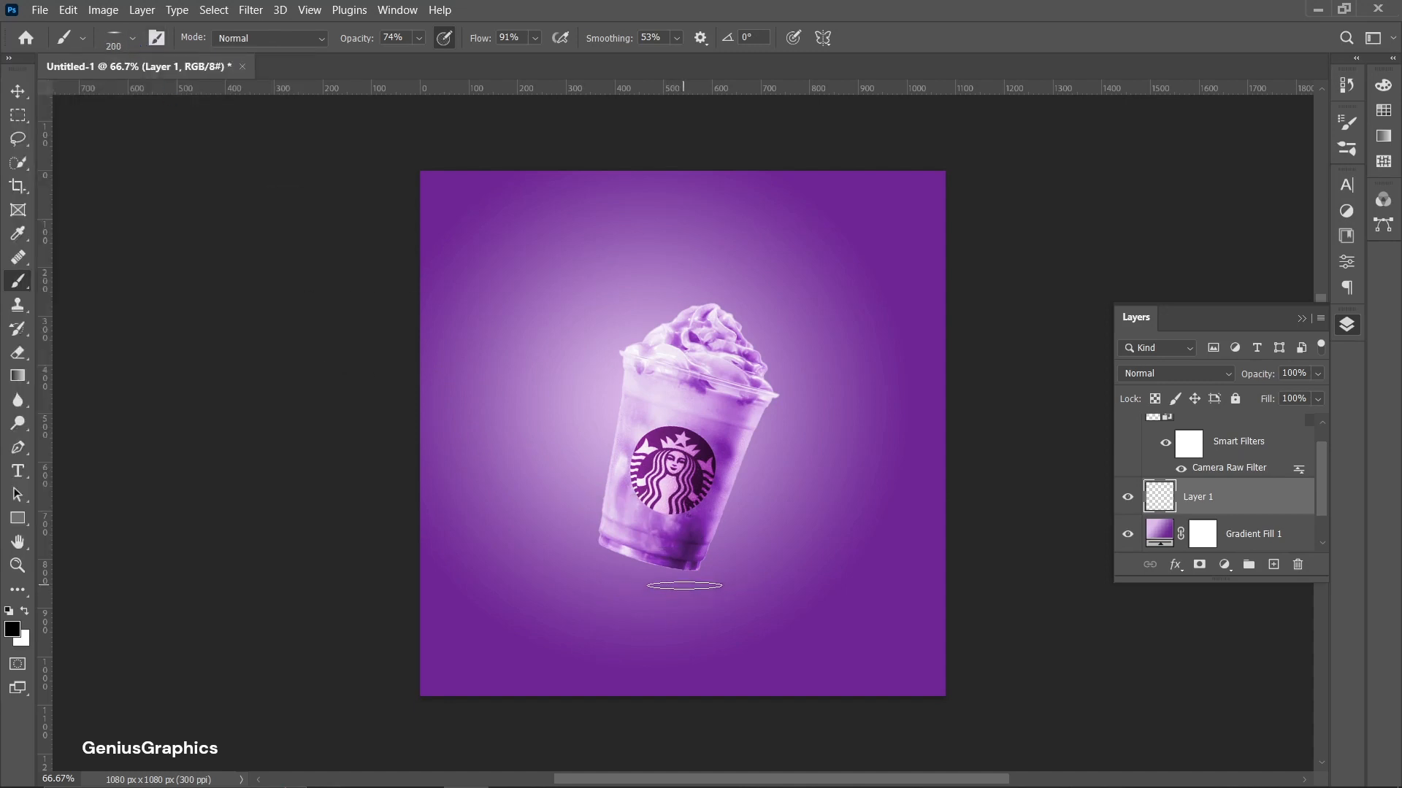
pyautogui.press('[')
# Paint a thin black shadow beneath the cup with a 342 px brush at 80% flow, using 48% and 60% opacity
pyautogui.moveTo(357, 46); pyautogui.dragTo(359, 46)
pyautogui.moveTo(489, 44); pyautogui.dragTo(487, 44)
pyautogui.click(699, 583)
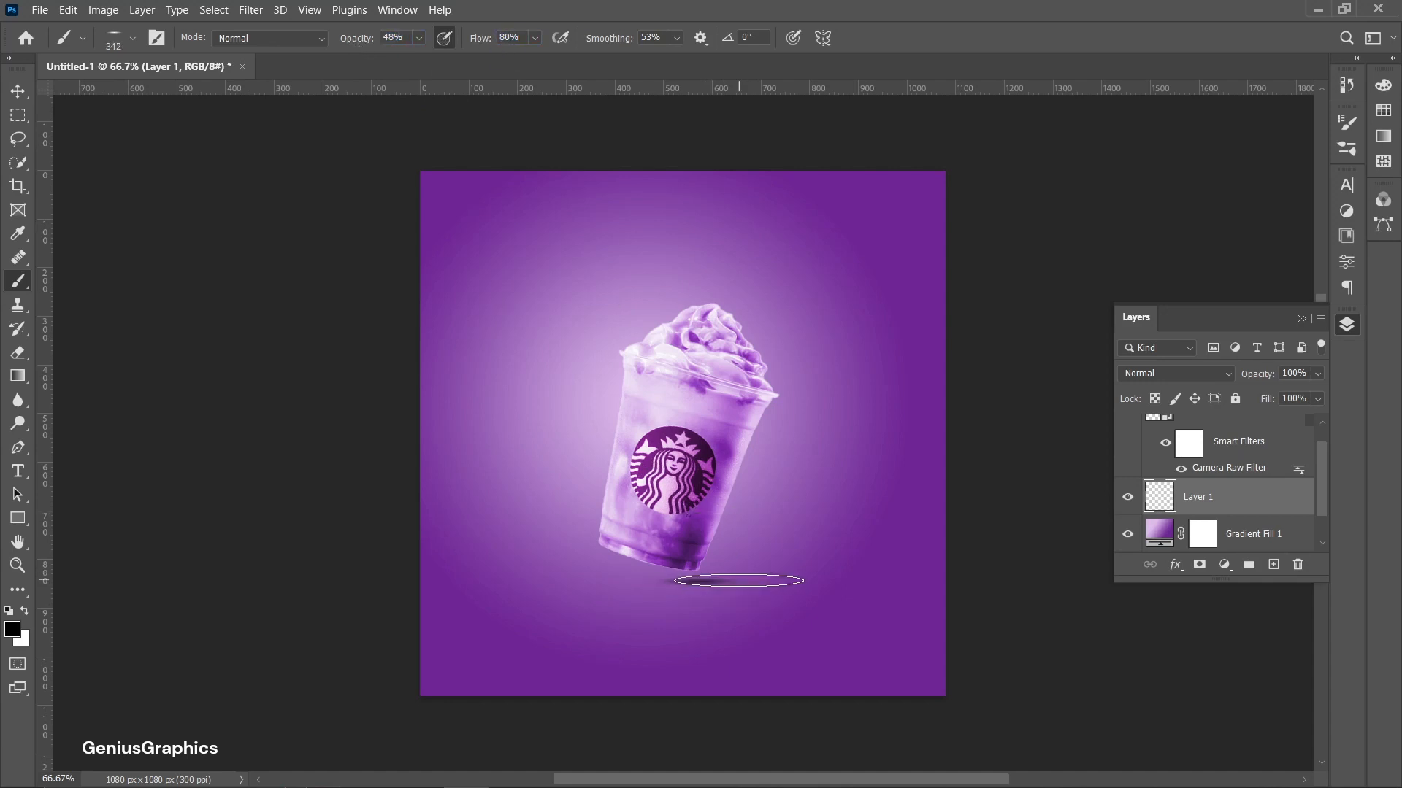
pyautogui.click(736, 581)
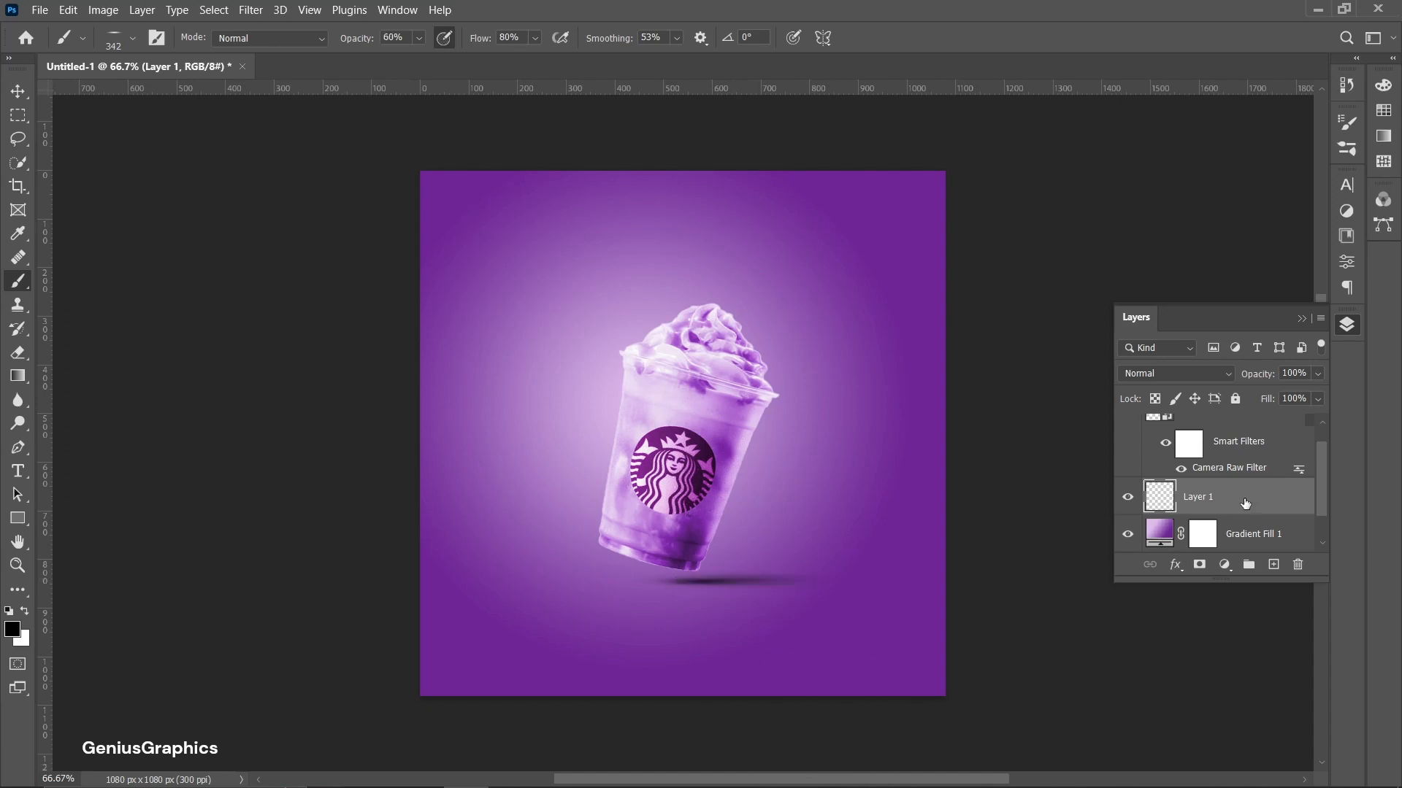
# Unlock the Background layer and group it with Layer 1 and Gradient Fill 1
pyautogui.scroll(-1, 1245, 504)
pyautogui.click(1296, 531)
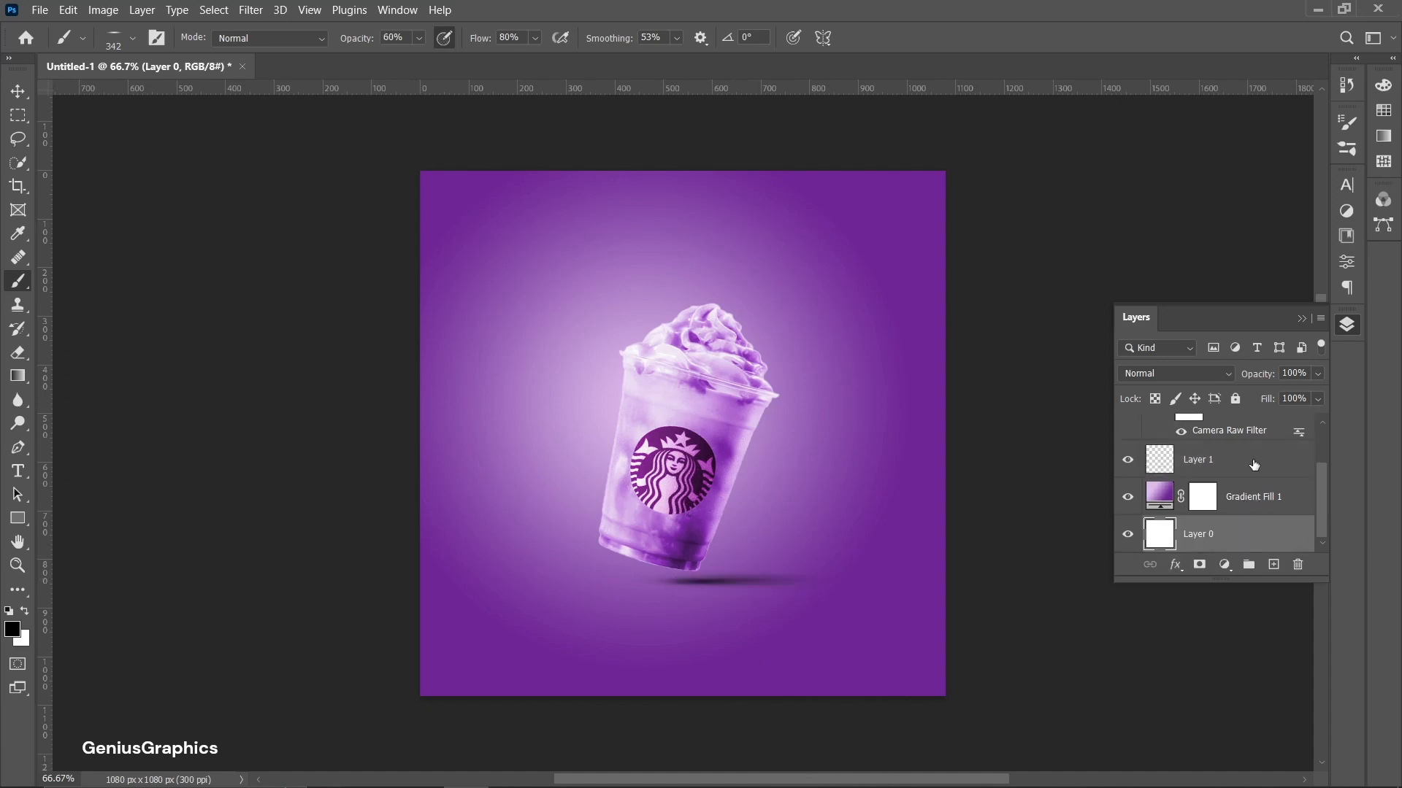
pyautogui.click(1253, 465)
pyautogui.keyDown('ctrl'); pyautogui.click(1254, 498); pyautogui.keyUp('ctrl')
pyautogui.keyDown('ctrl'); pyautogui.click(1253, 537); pyautogui.keyUp('ctrl')
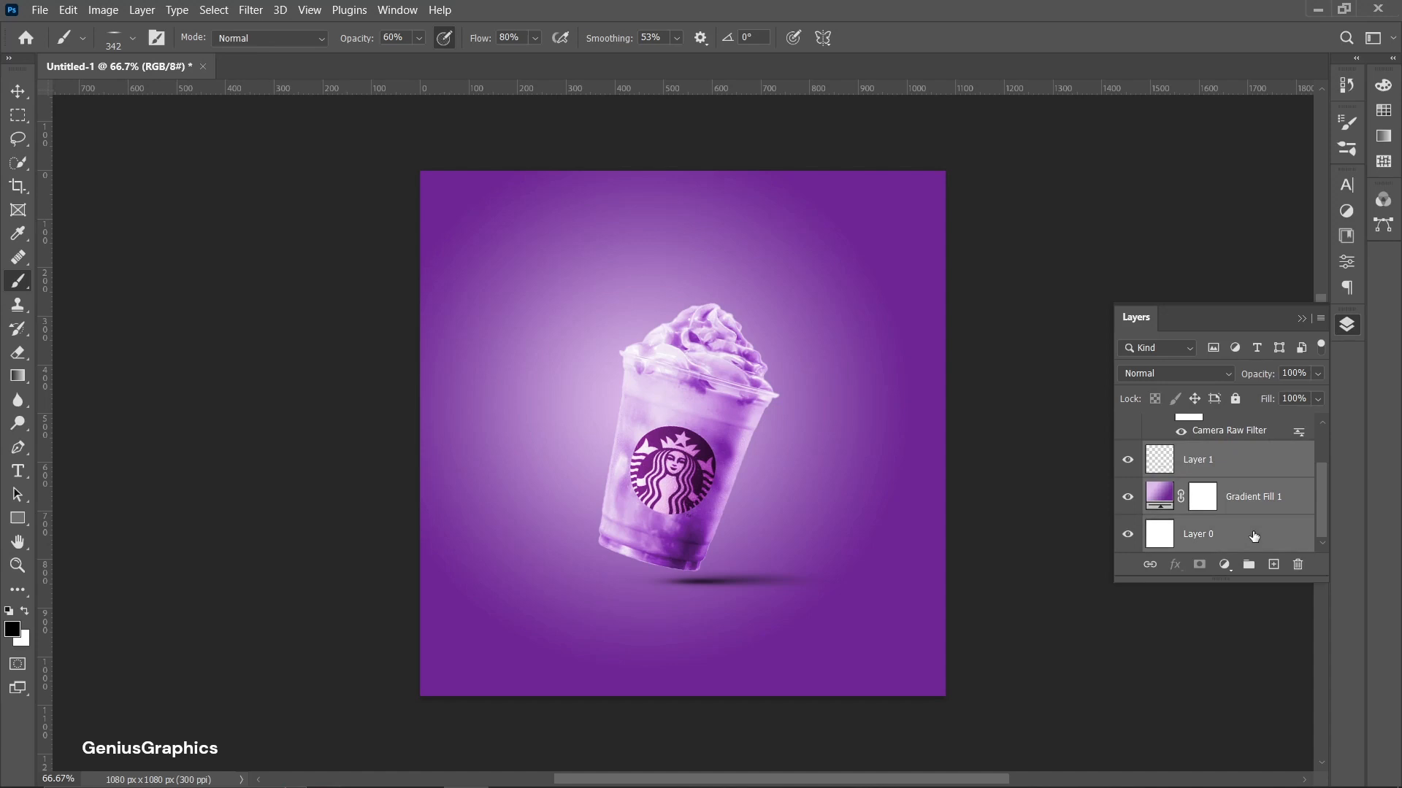
pyautogui.click(1249, 564)
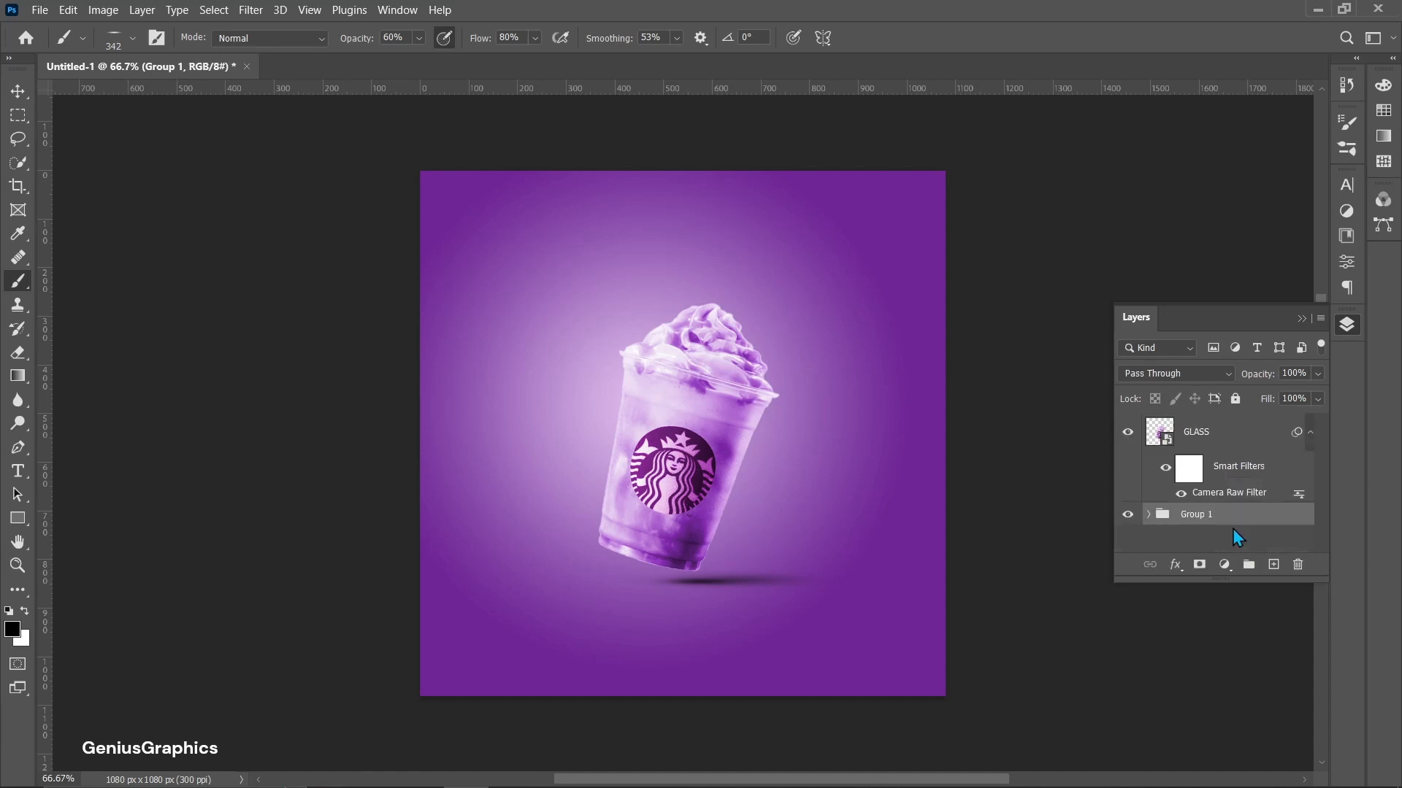
# Add an Exposure adjustment of +0.32 clipped to the GLASS layer and invert its mask to black
pyautogui.click(1206, 429)
pyautogui.click(1225, 566)
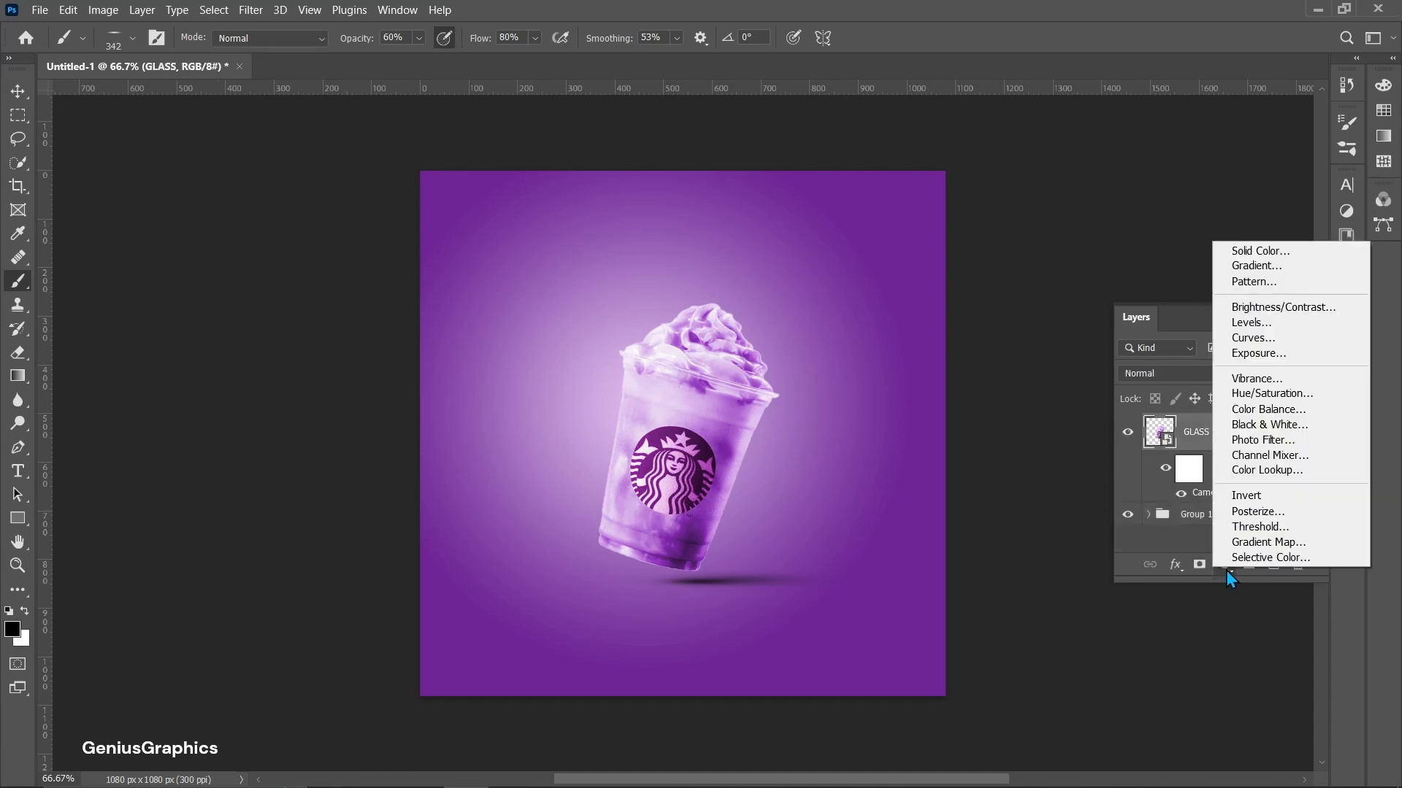
pyautogui.click(1241, 354)
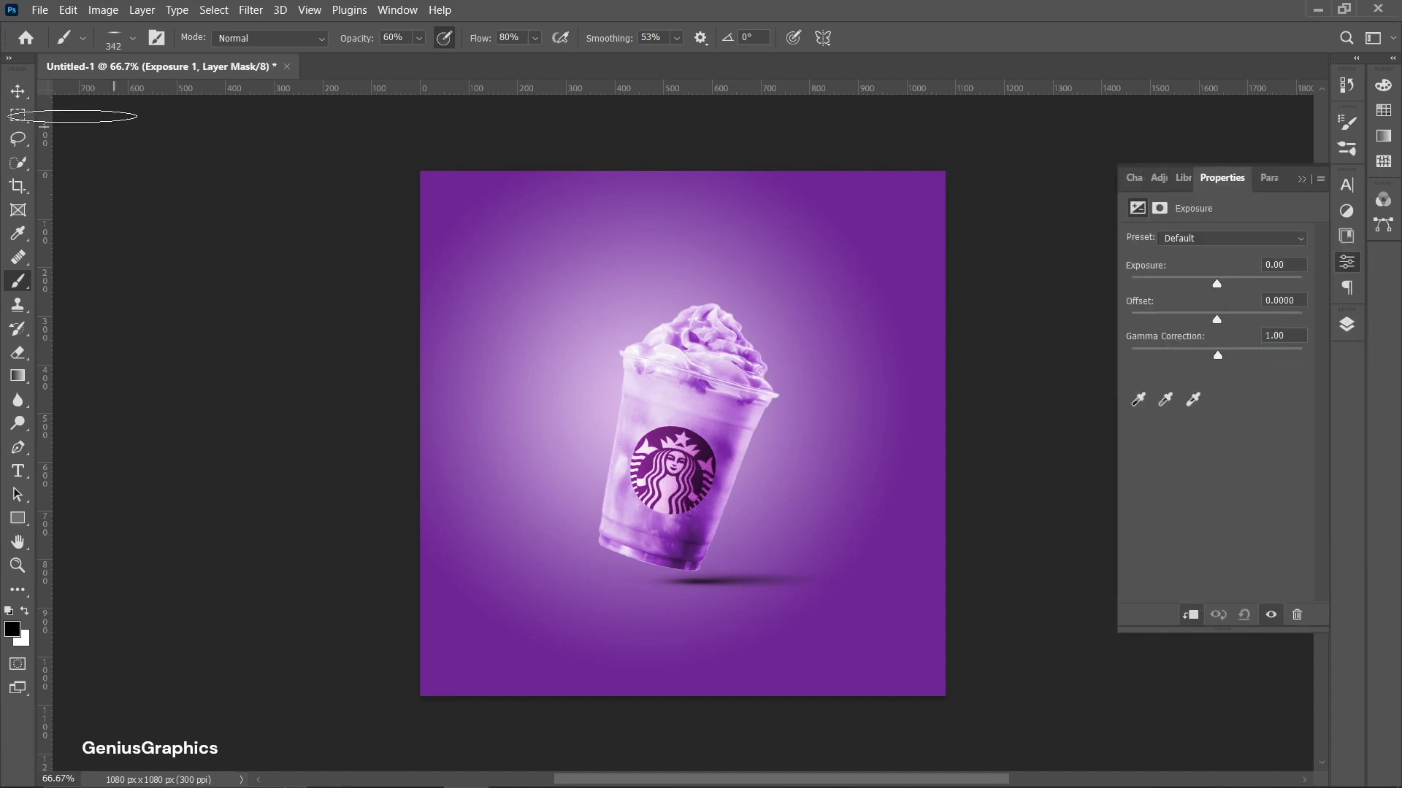
pyautogui.press('v')
pyautogui.moveTo(1217, 284); pyautogui.dragTo(1225, 292)
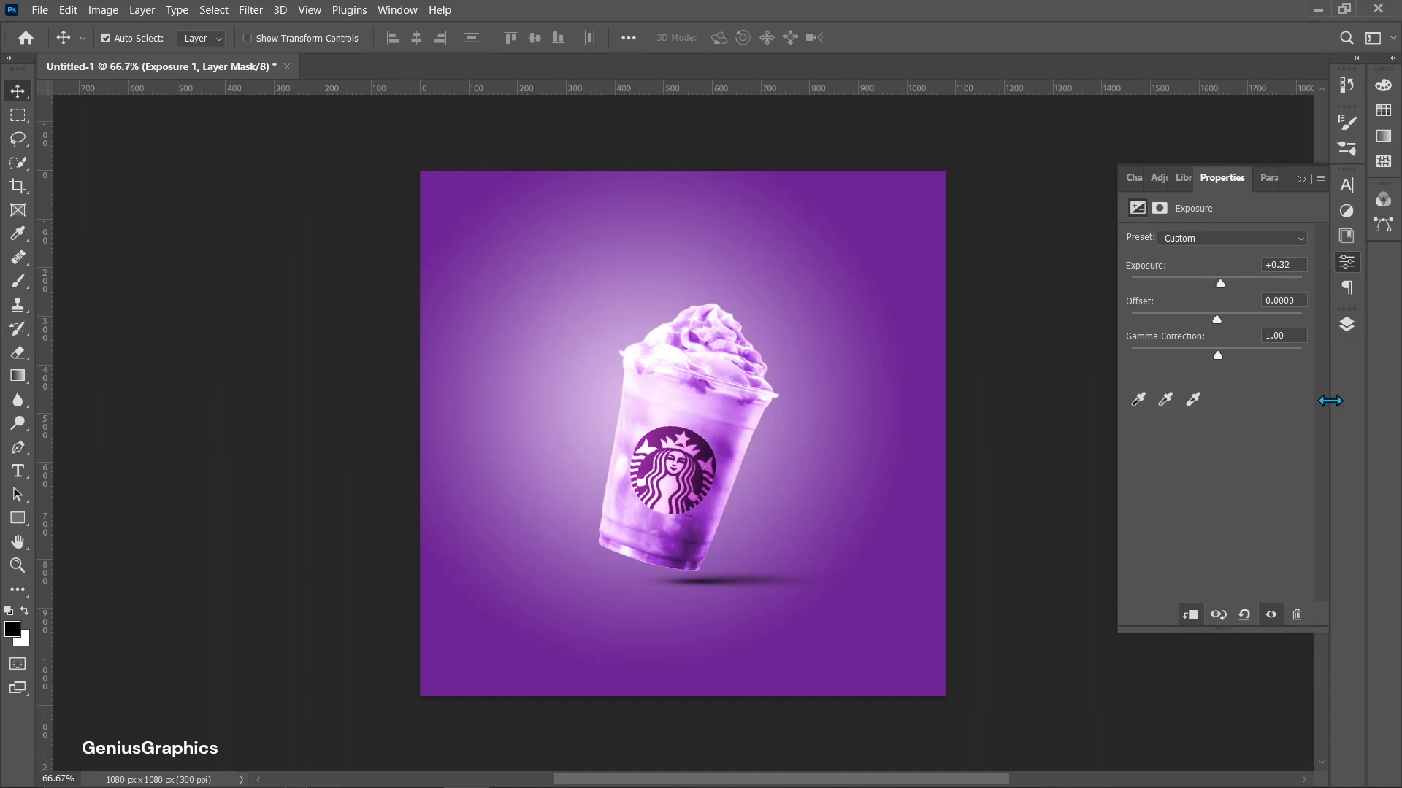
pyautogui.click(1347, 324)
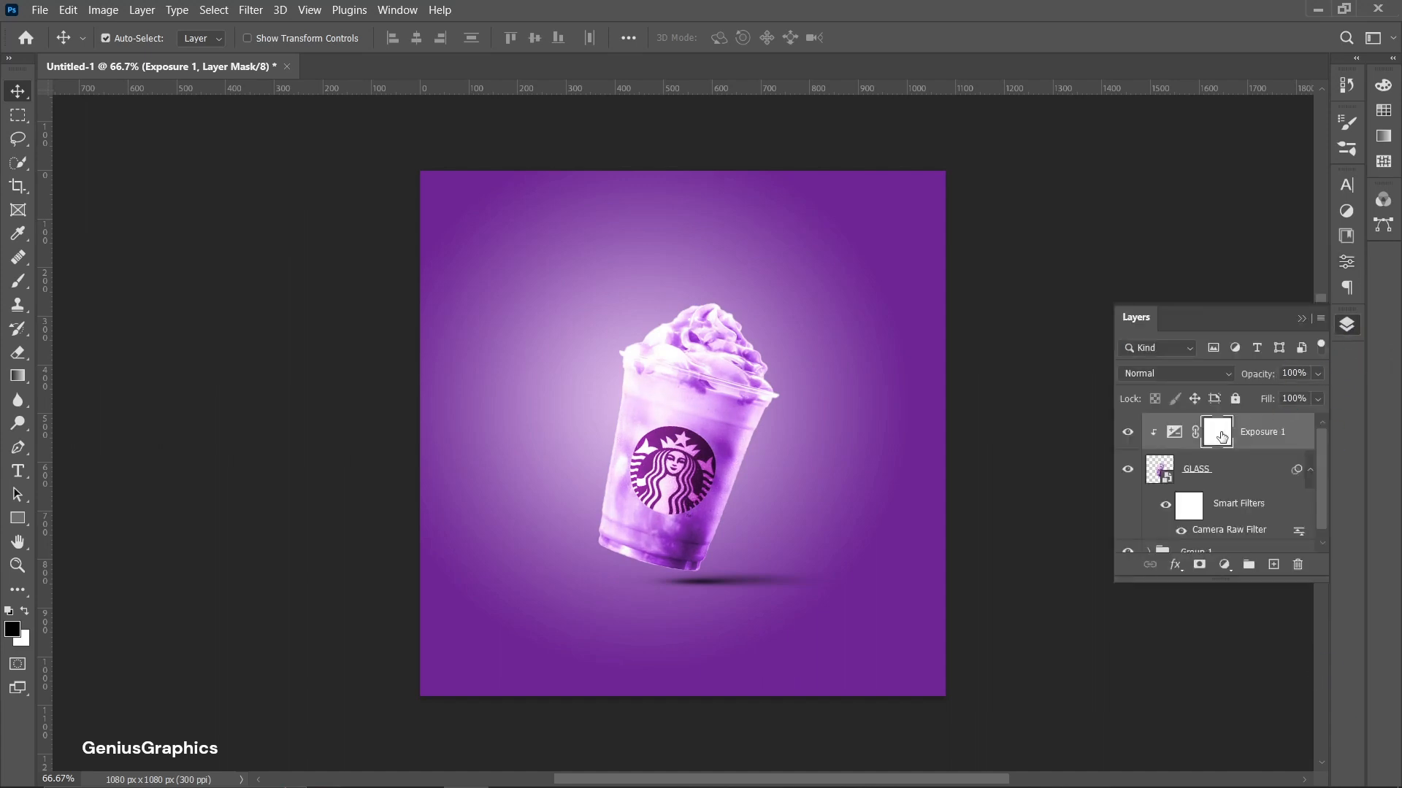
pyautogui.hotkey('ctrl', 'i')
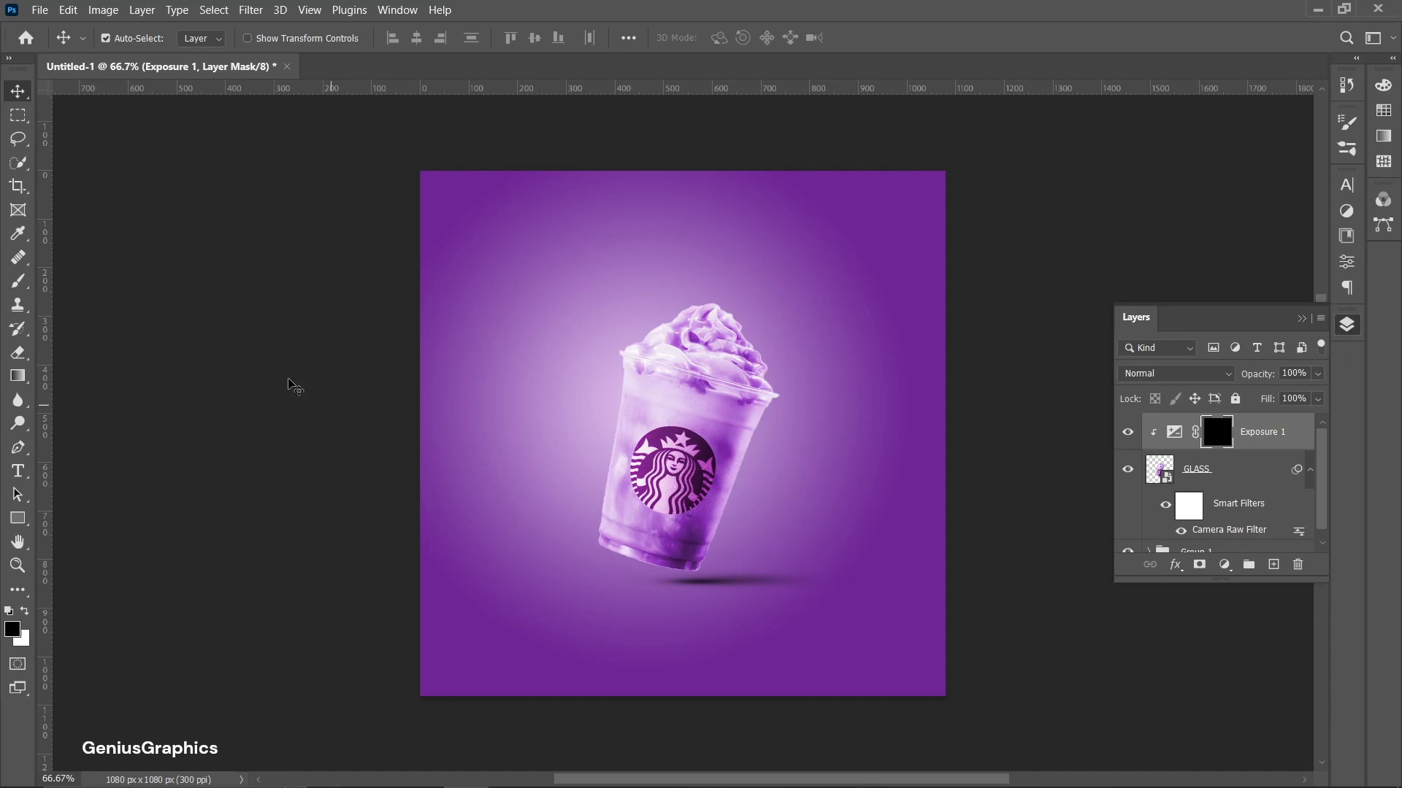
# Restore the soft Brush tip to a round shape at 28 px with white foreground, 92% opacity and 98% flow
pyautogui.click(18, 281)
pyautogui.click(133, 40)
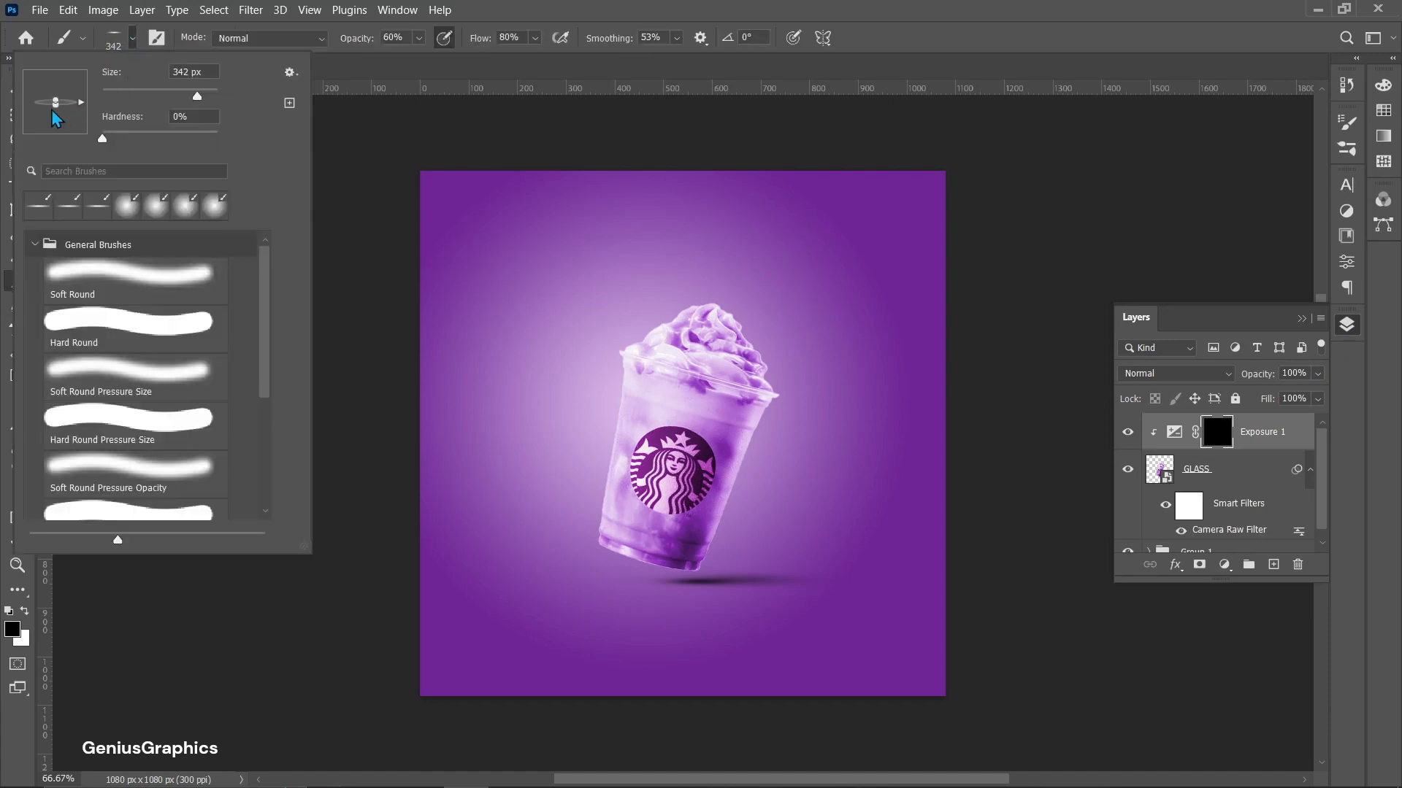
pyautogui.click(134, 41)
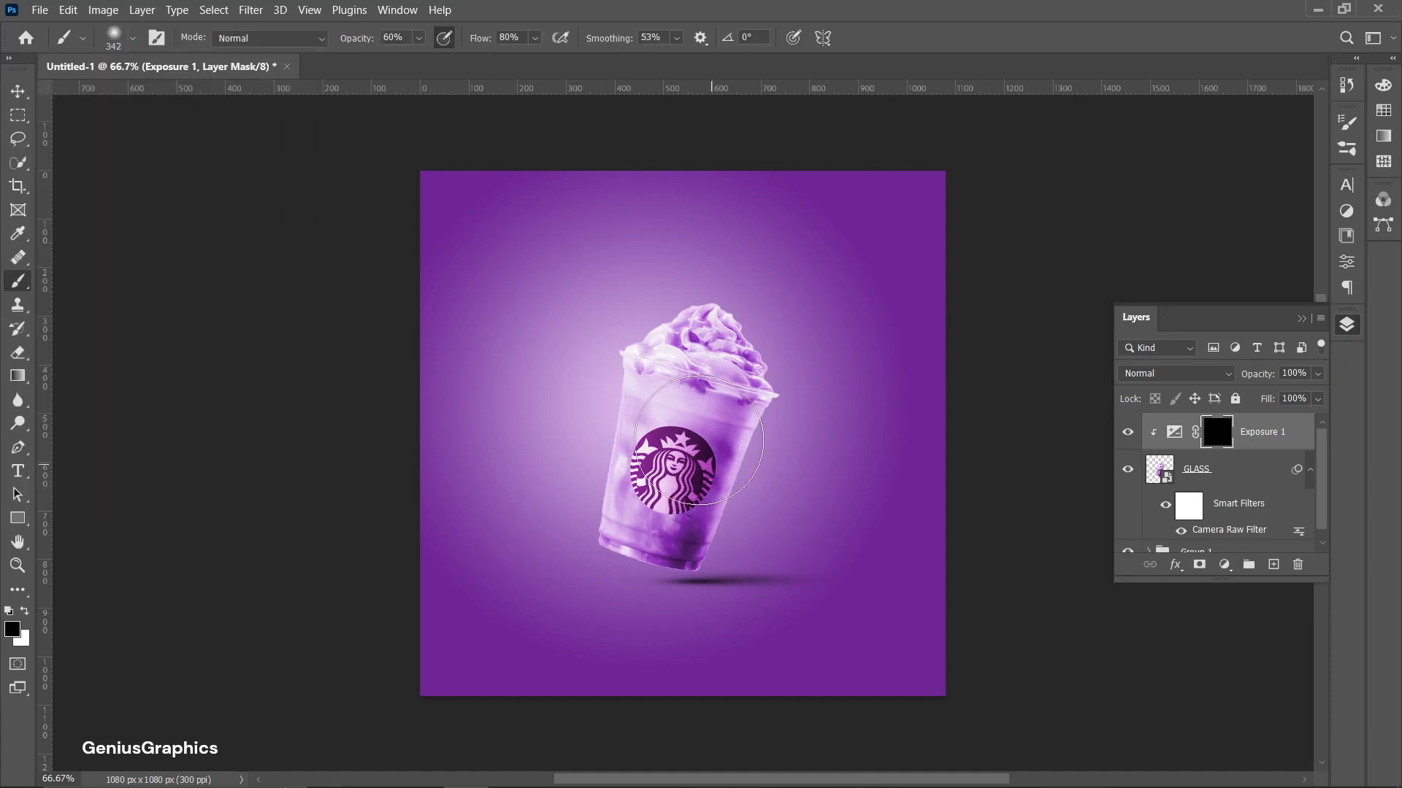
pyautogui.scroll(6, 694, 408)
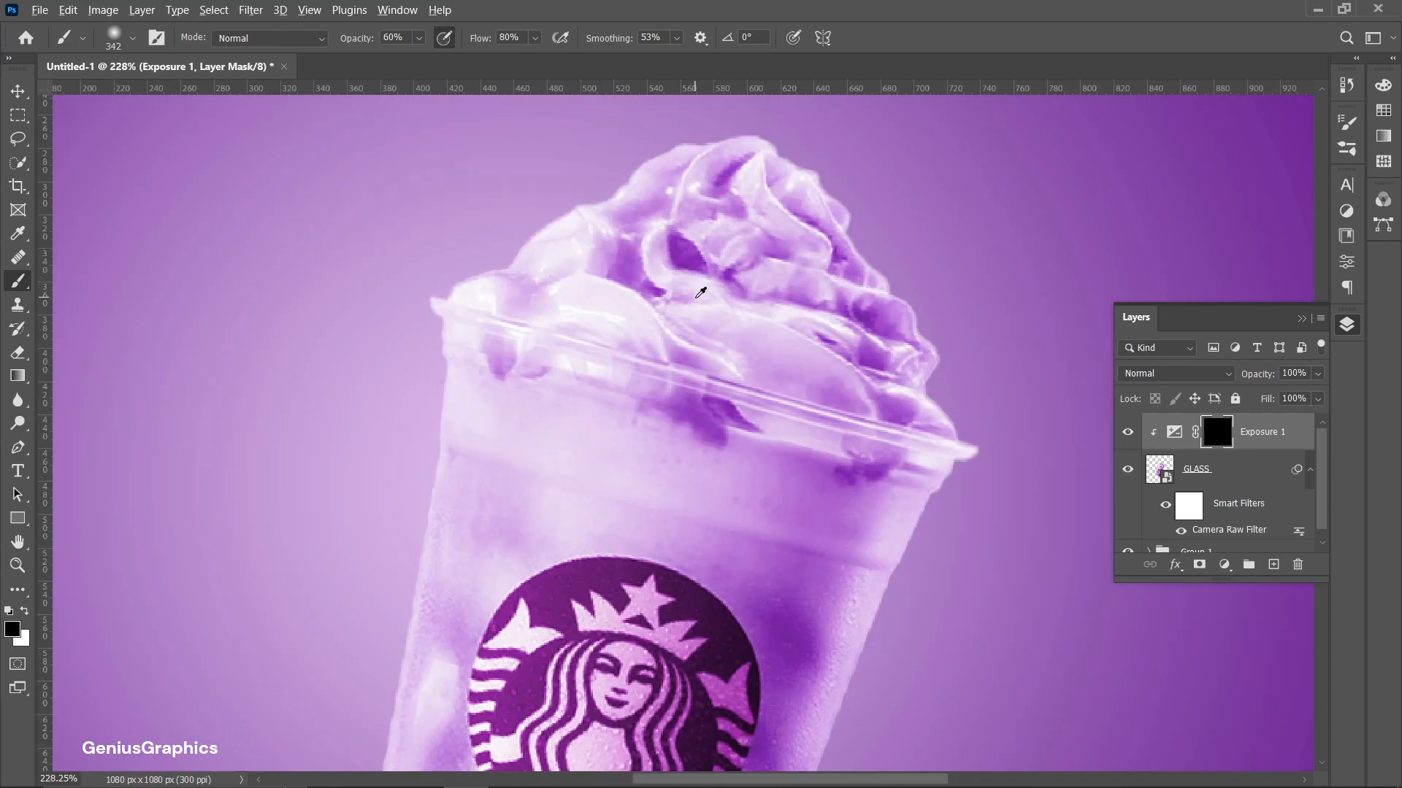
pyautogui.moveTo(697, 296); pyautogui.dragTo(363, 391)
pyautogui.moveTo(482, 41); pyautogui.dragTo(528, 51)
pyautogui.moveTo(350, 44); pyautogui.dragTo(363, 43)
pyautogui.moveTo(356, 43); pyautogui.dragTo(363, 45)
pyautogui.press('x')
# Paint white on the Exposure 1 mask along the cup's left edge, from cream to base, at 100% opacity and flow
pyautogui.moveTo(616, 190); pyautogui.dragTo(560, 210)
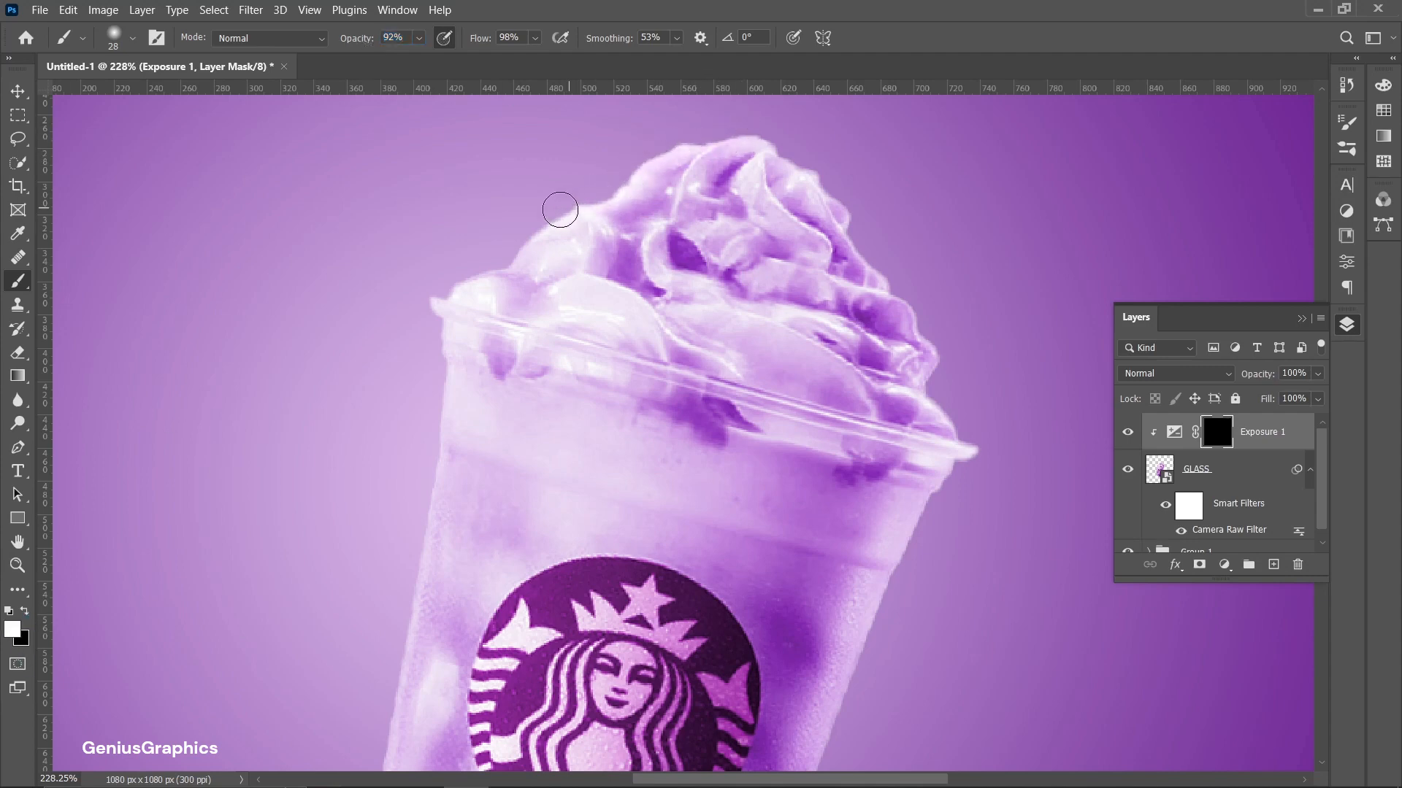
pyautogui.moveTo(358, 45); pyautogui.dragTo(388, 52)
pyautogui.moveTo(584, 199); pyautogui.dragTo(530, 236)
pyautogui.moveTo(482, 41); pyautogui.dragTo(512, 45)
pyautogui.moveTo(541, 211)
pyautogui.mouseDown()
pyautogui.moveTo(505, 262)
pyautogui.moveTo(434, 294)
pyautogui.moveTo(435, 382)
pyautogui.mouseUp()
pyautogui.scroll(-4, 438, 376)
pyautogui.moveTo(434, 177); pyautogui.dragTo(384, 524)
pyautogui.scroll(-3, 387, 481)
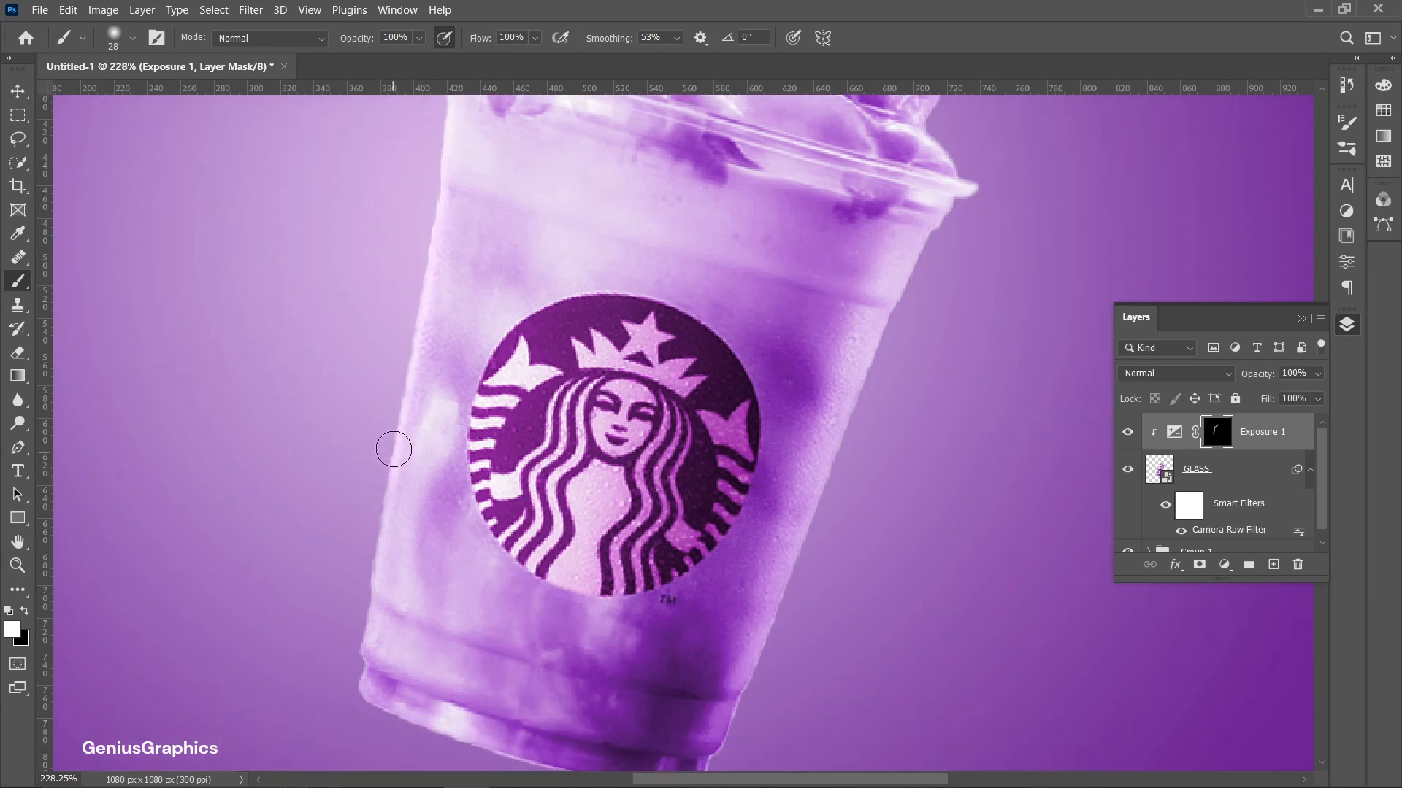
pyautogui.moveTo(370, 436)
pyautogui.mouseDown()
pyautogui.moveTo(351, 567)
pyautogui.moveTo(361, 638)
pyautogui.mouseUp()
# Paint fine highlights on the whipped cream folds in the Exposure 1 mask with a 9 px brush
pyautogui.scroll(8, 409, 453)
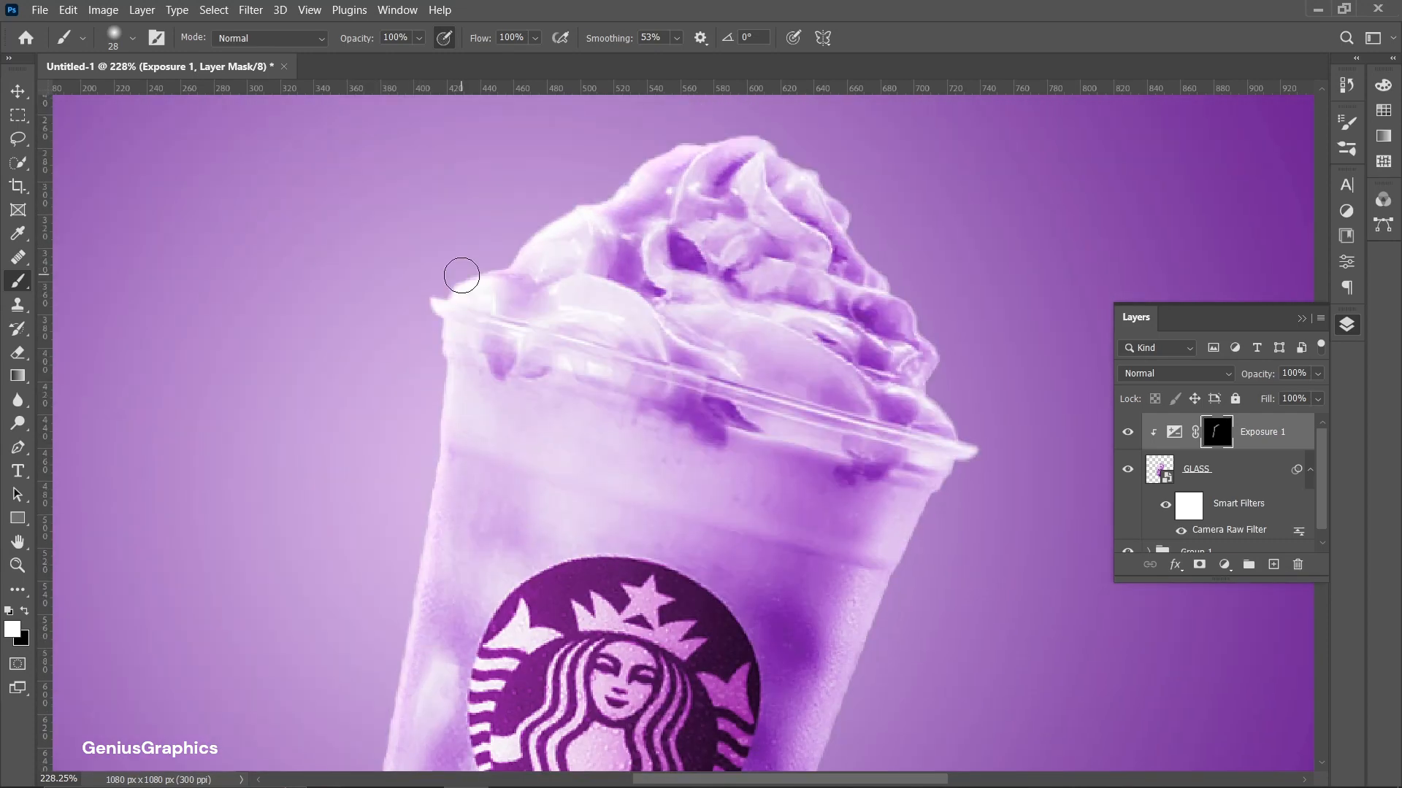
pyautogui.press('[')
pyautogui.press('[')
pyautogui.press('[')
pyautogui.press('[')
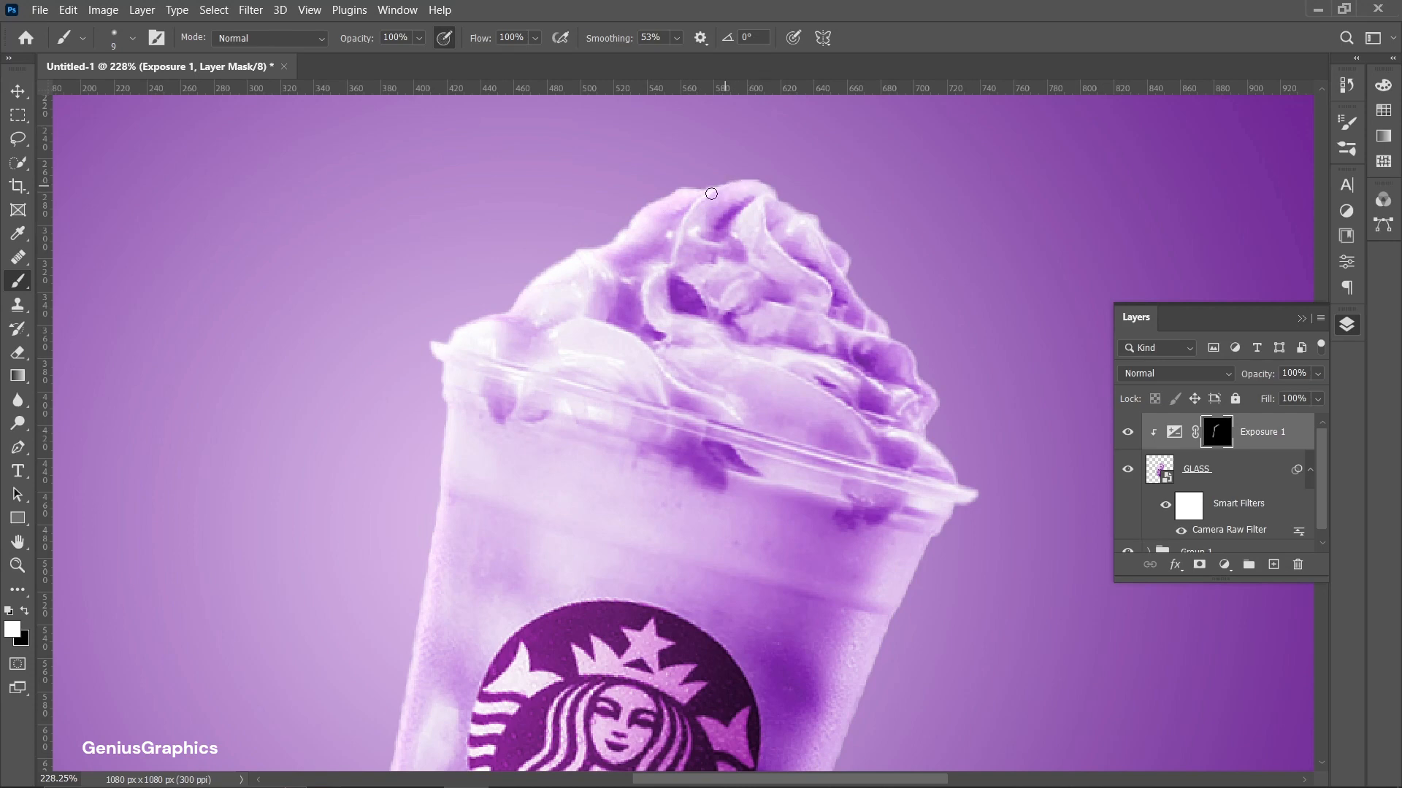
pyautogui.moveTo(711, 193)
pyautogui.mouseDown()
pyautogui.moveTo(621, 320)
pyautogui.moveTo(761, 211)
pyautogui.moveTo(824, 340)
pyautogui.moveTo(815, 333)
pyautogui.moveTo(782, 376)
pyautogui.moveTo(655, 362)
pyautogui.moveTo(733, 427)
pyautogui.mouseUp()
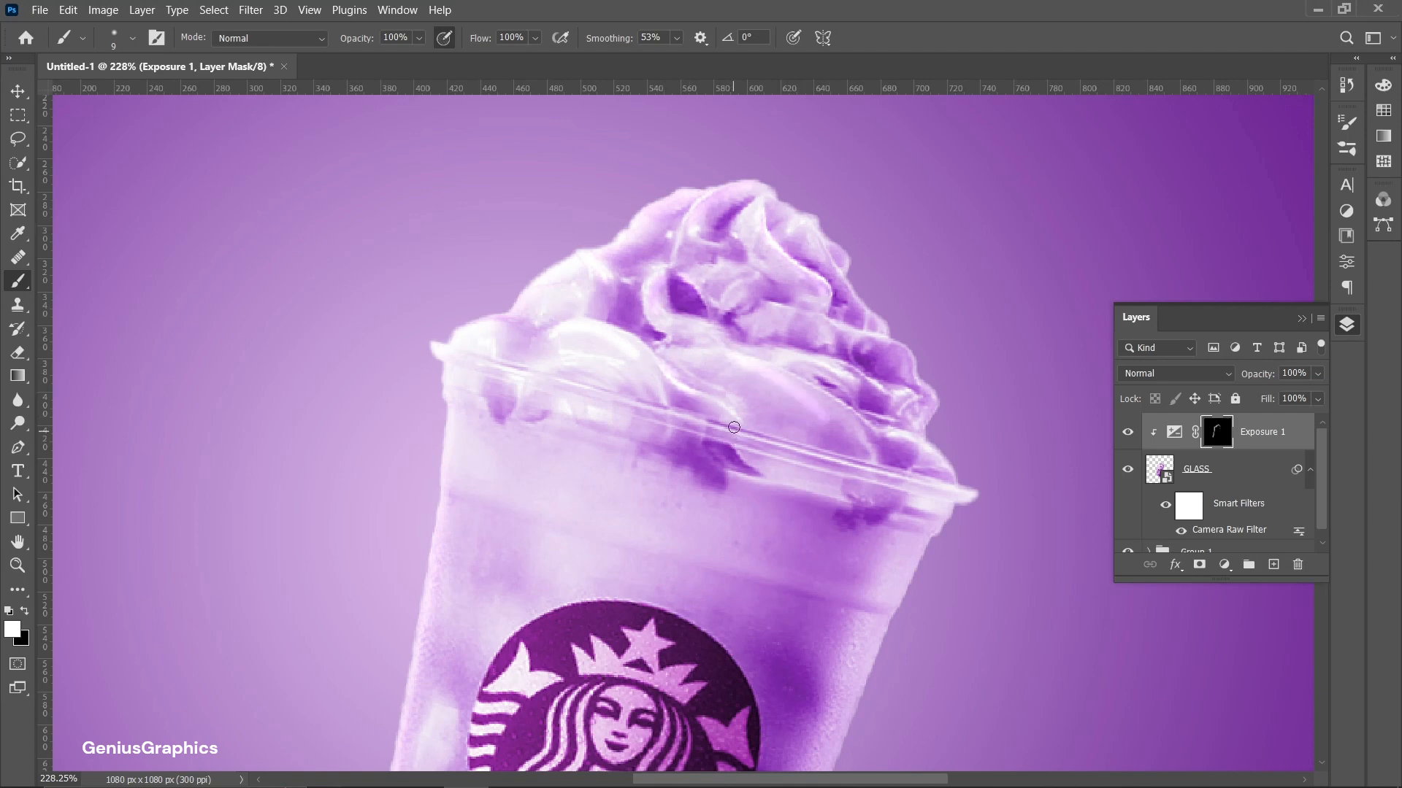
pyautogui.scroll(-2, 594, 360)
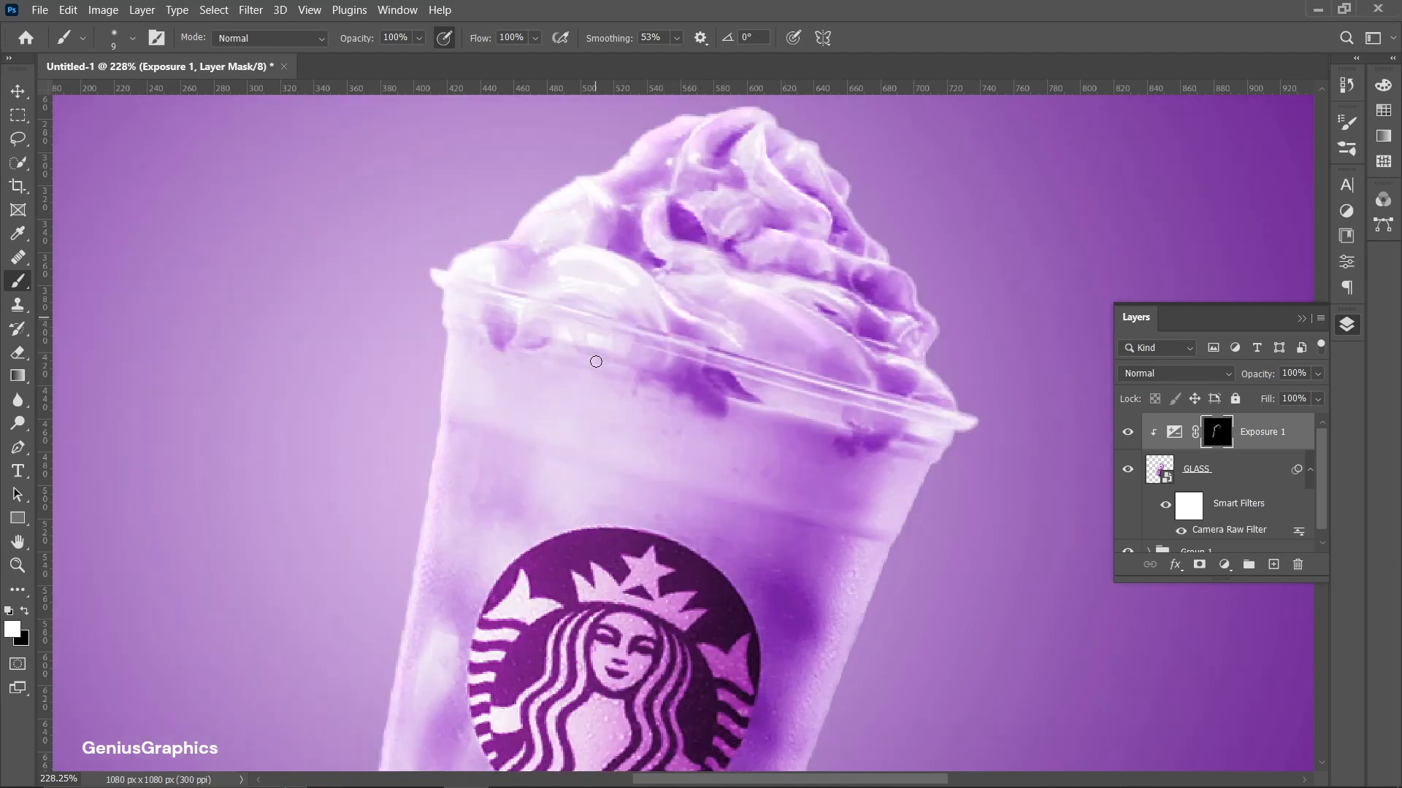
# Raise the Exposure 1 adjustment to +0.75
pyautogui.scroll(-5, 517, 378)
pyautogui.doubleClick(1176, 433)
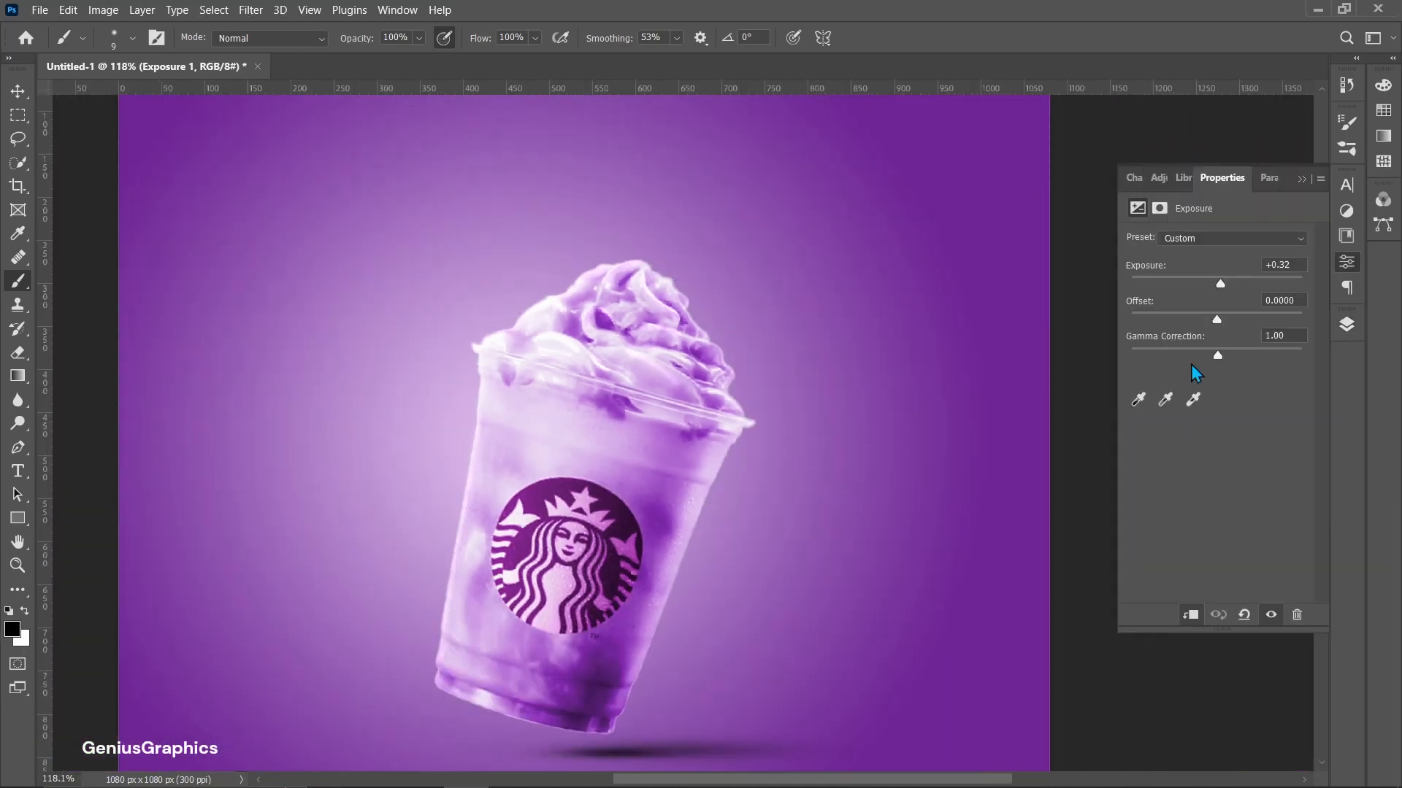
pyautogui.moveTo(1221, 284)
pyautogui.mouseDown()
pyautogui.moveTo(1249, 283)
pyautogui.moveTo(1225, 290)
pyautogui.mouseUp()
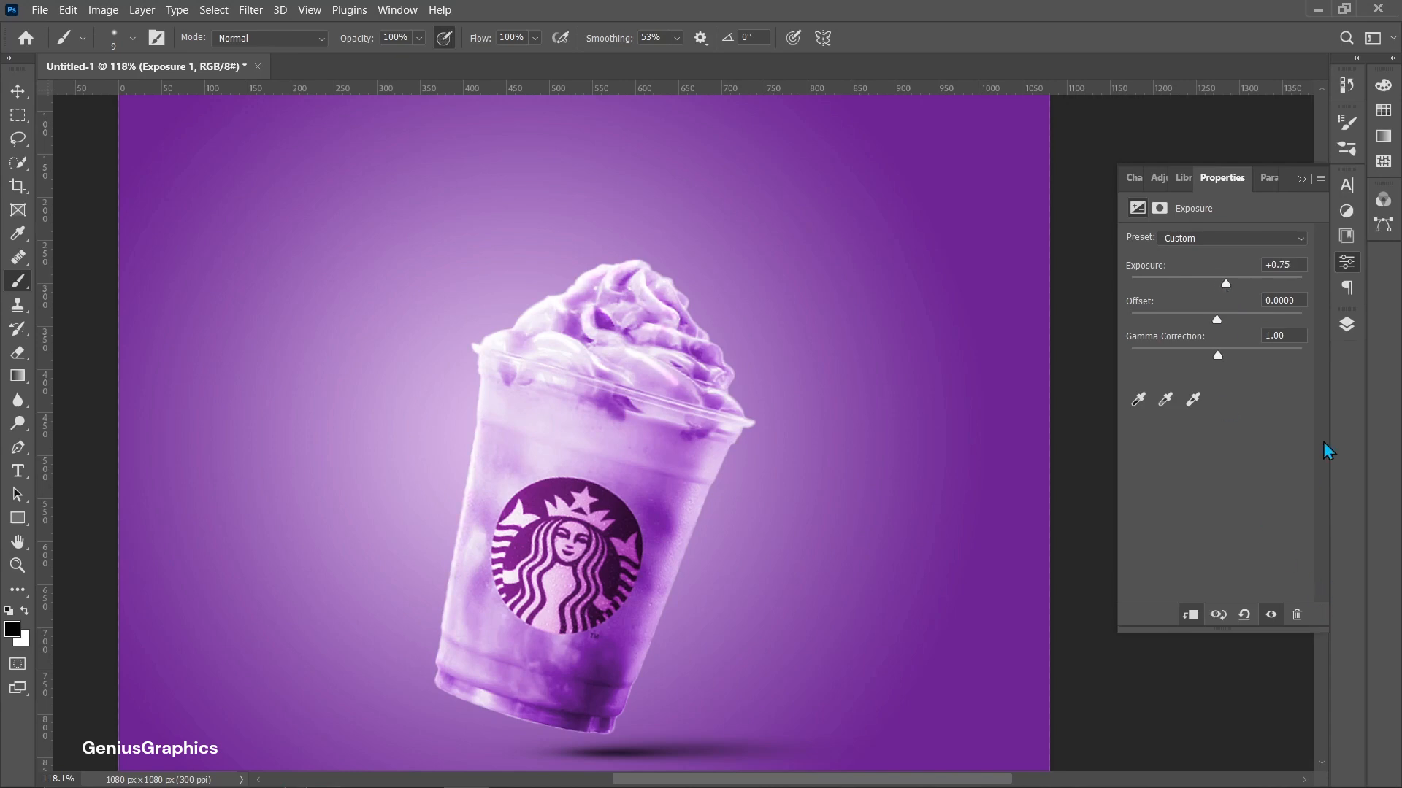
pyautogui.click(1346, 330)
# Paint soft light over the cup's left side on the Exposure 1 mask, enlarging the brush to 247 px and lowering opacity to 65%
pyautogui.click(1217, 433)
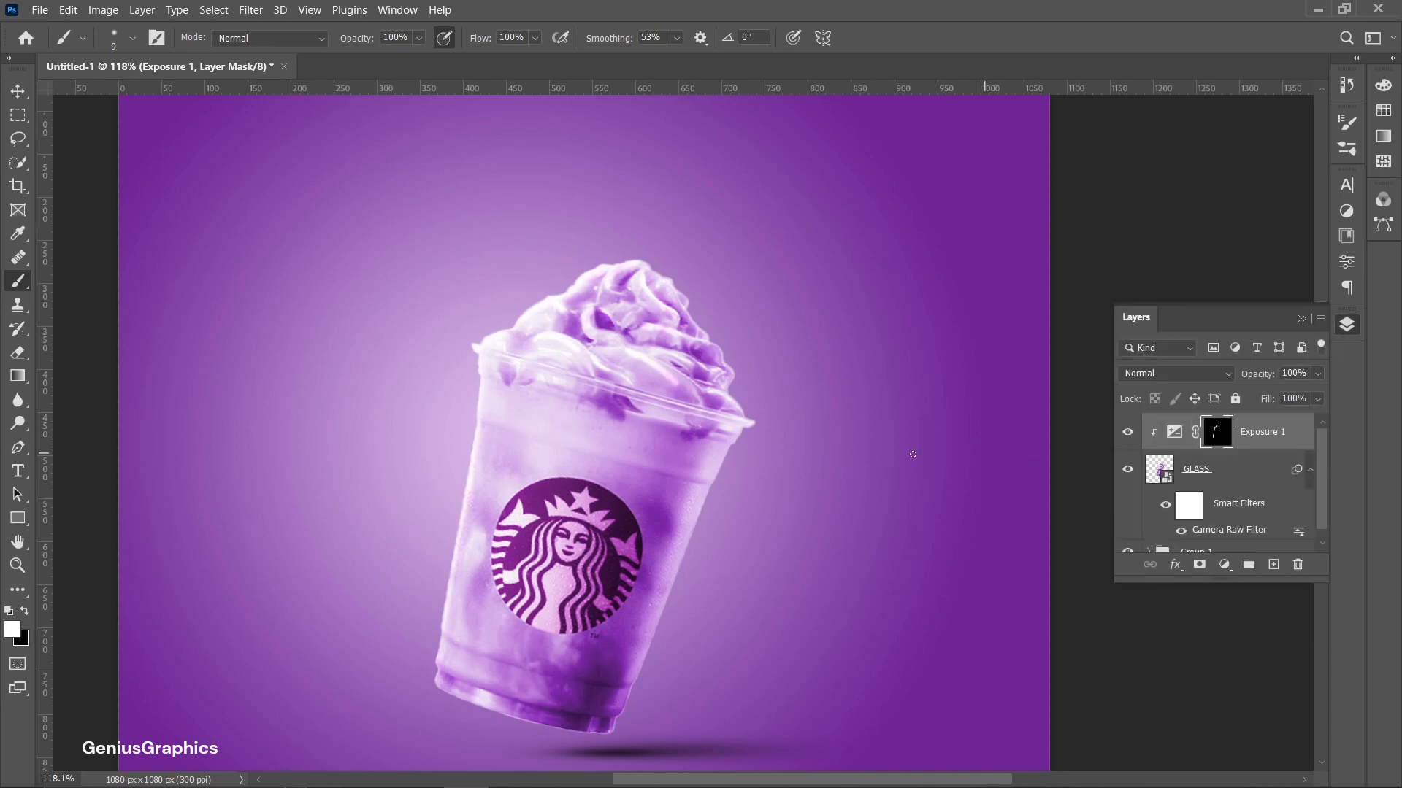
pyautogui.moveTo(410, 433); pyautogui.dragTo(515, 443)
pyautogui.moveTo(433, 468)
pyautogui.mouseDown()
pyautogui.moveTo(423, 576)
pyautogui.moveTo(369, 584)
pyautogui.mouseUp()
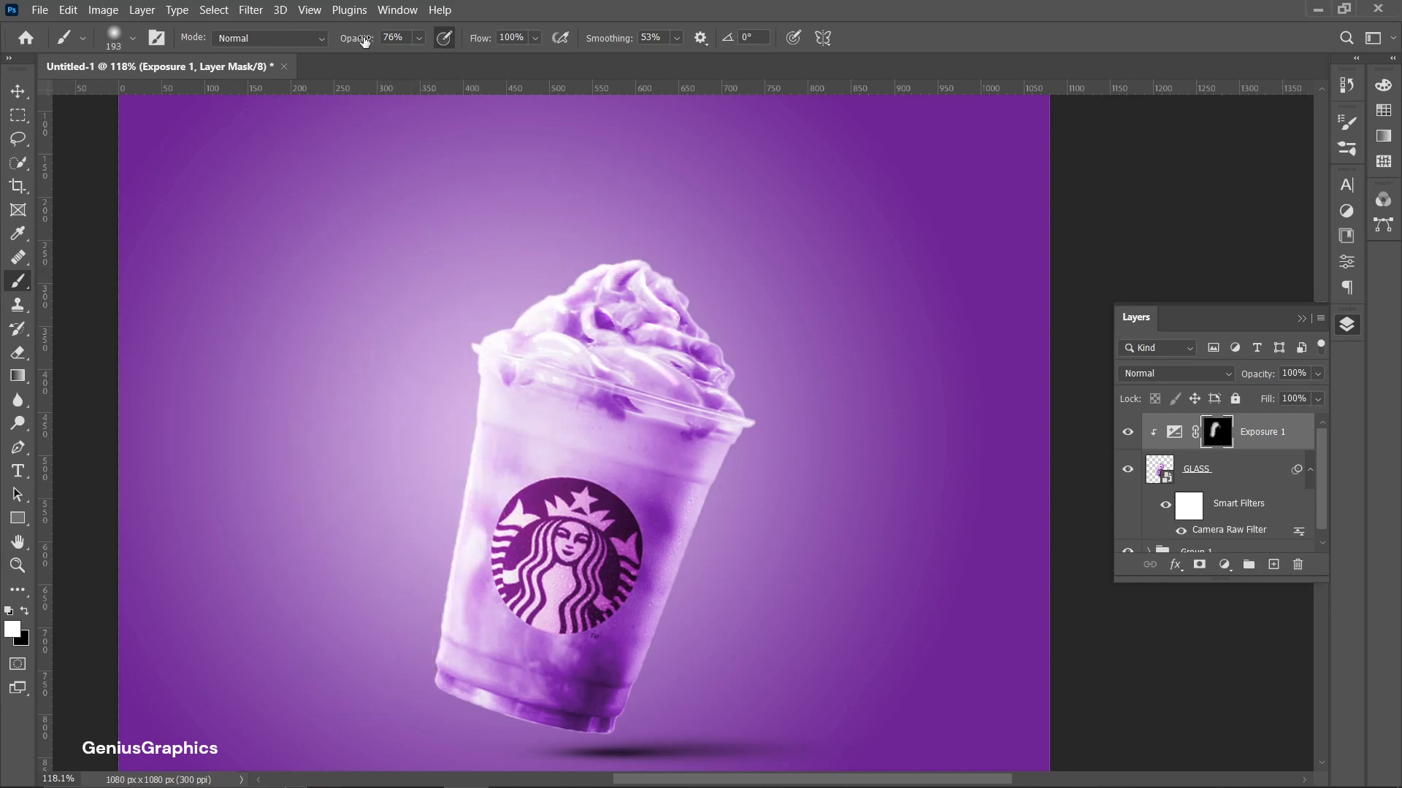
pyautogui.moveTo(428, 460)
pyautogui.mouseDown()
pyautogui.moveTo(442, 463)
pyautogui.moveTo(439, 426)
pyautogui.moveTo(438, 511)
pyautogui.moveTo(430, 460)
pyautogui.moveTo(382, 615)
pyautogui.moveTo(402, 430)
pyautogui.mouseUp()
pyautogui.moveTo(423, 360); pyautogui.dragTo(444, 457)
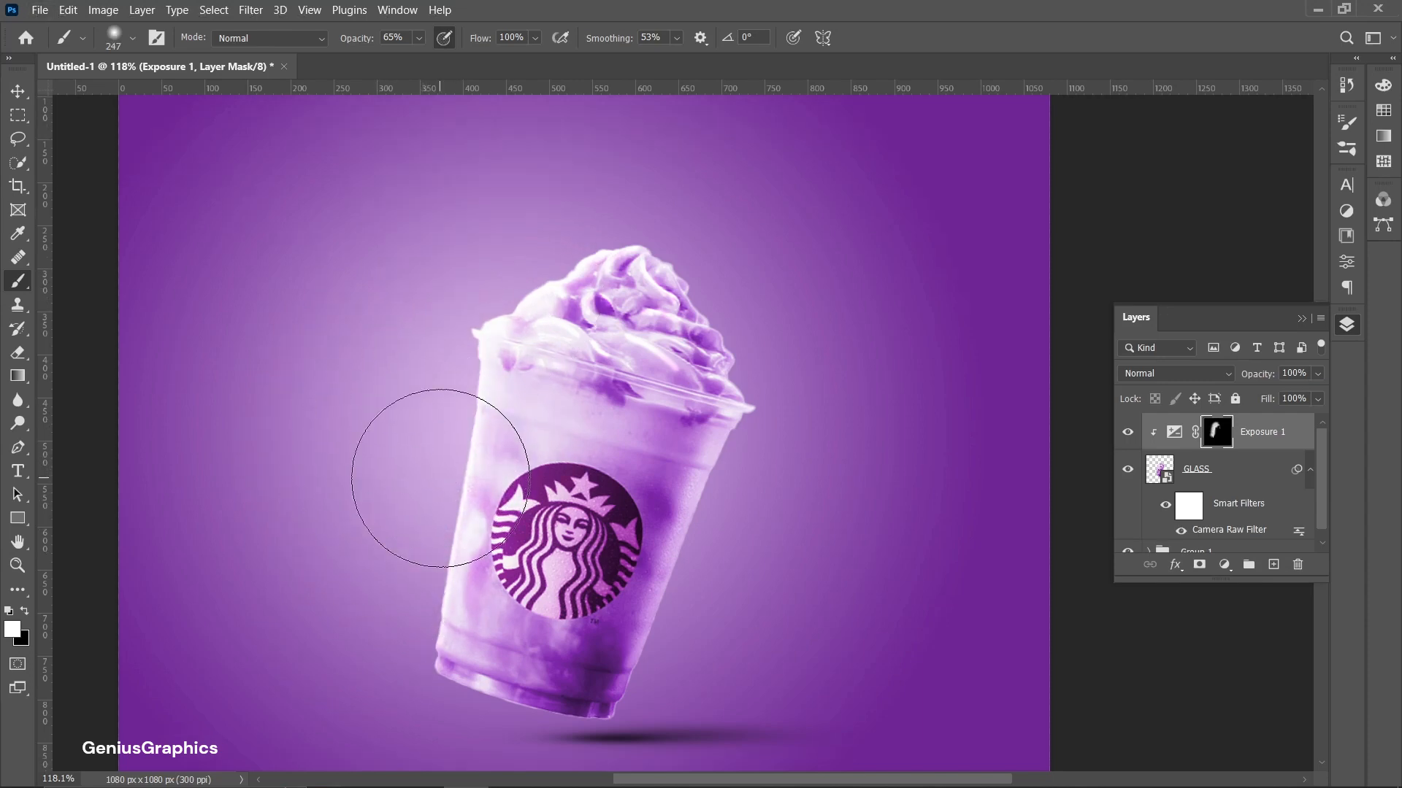
# Sample light grey and extend the cup's left-side glow on the Exposure 1 mask with a brush up to 389 px at 61% opacity
pyautogui.keyDown('alt'); pyautogui.click(413, 484); pyautogui.keyUp('alt')
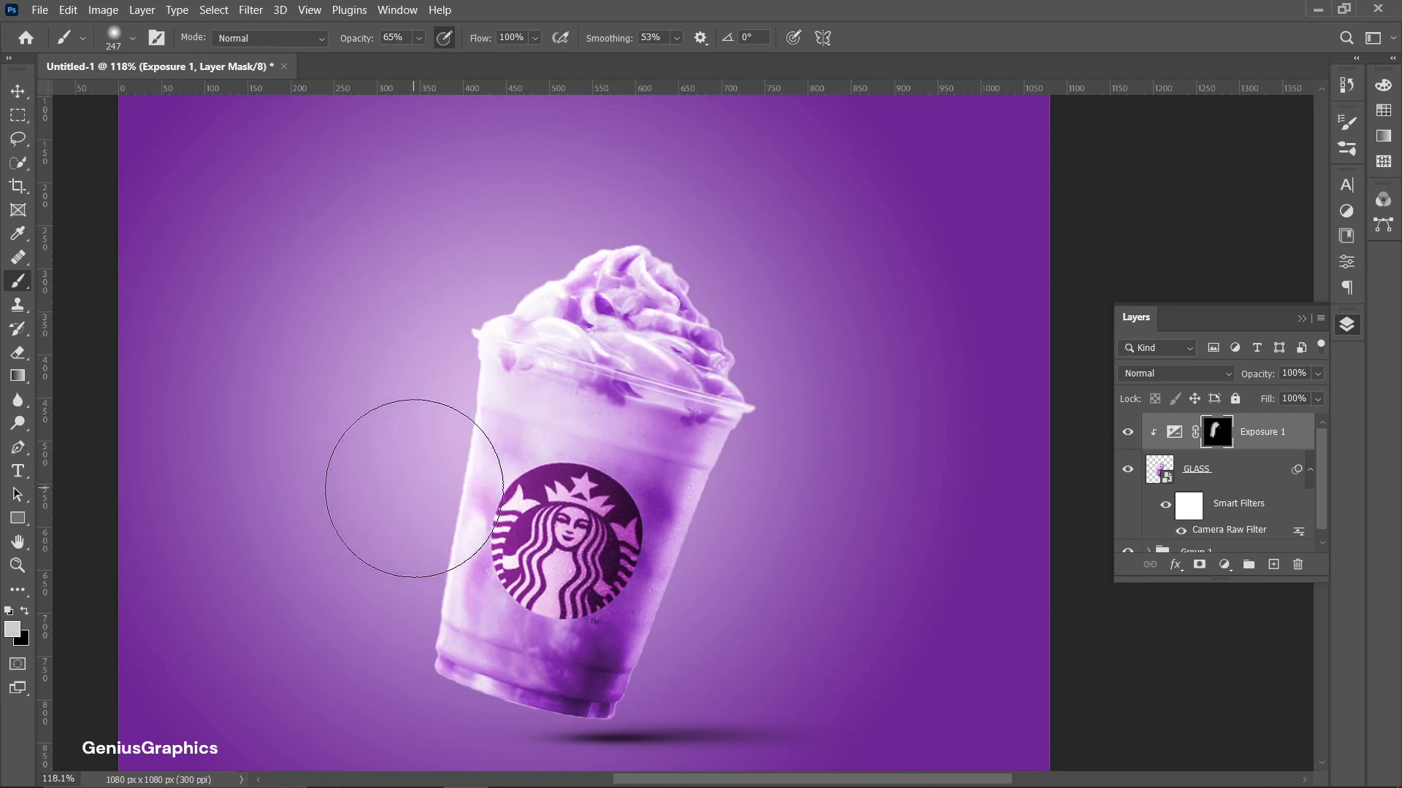
pyautogui.moveTo(416, 479); pyautogui.dragTo(409, 493)
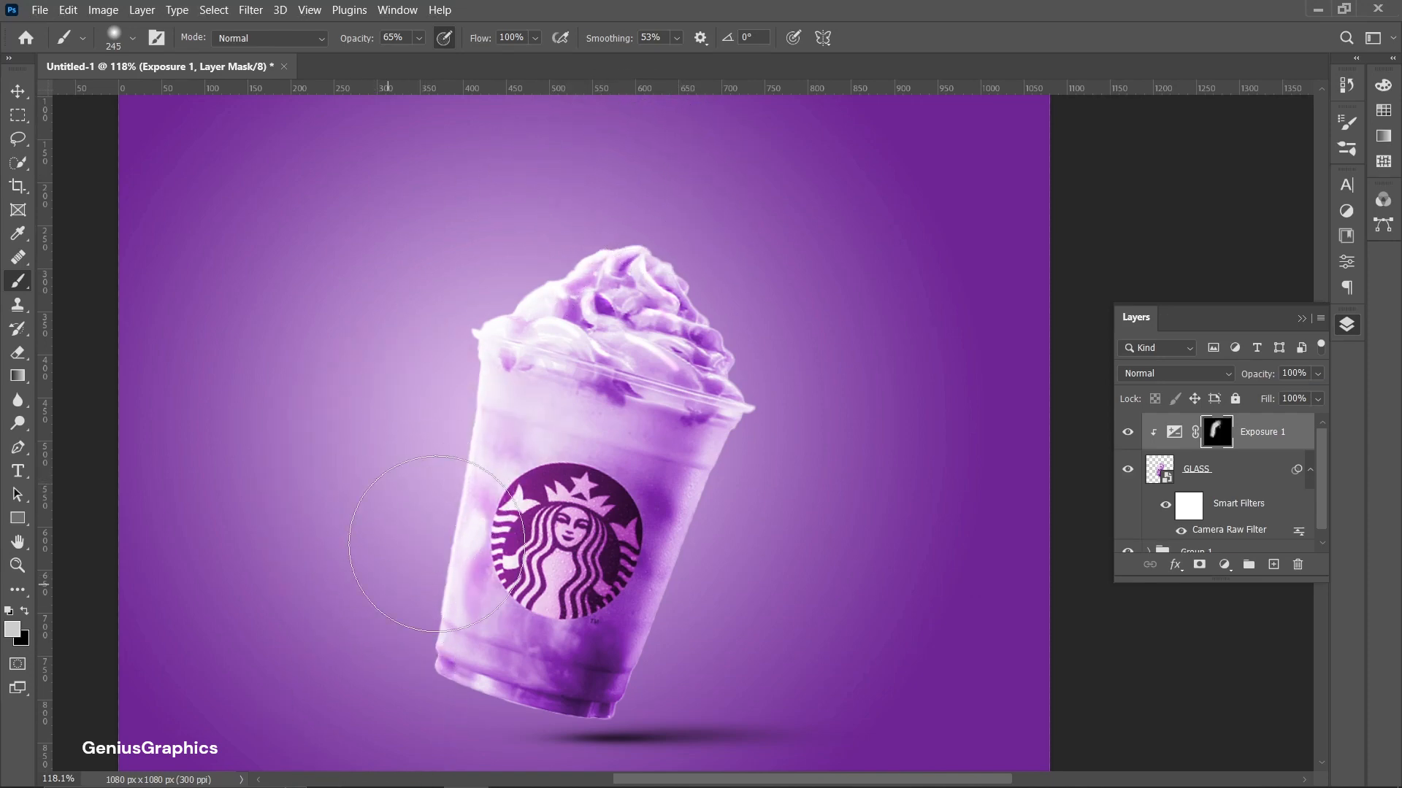
pyautogui.scroll(-2, 479, 544)
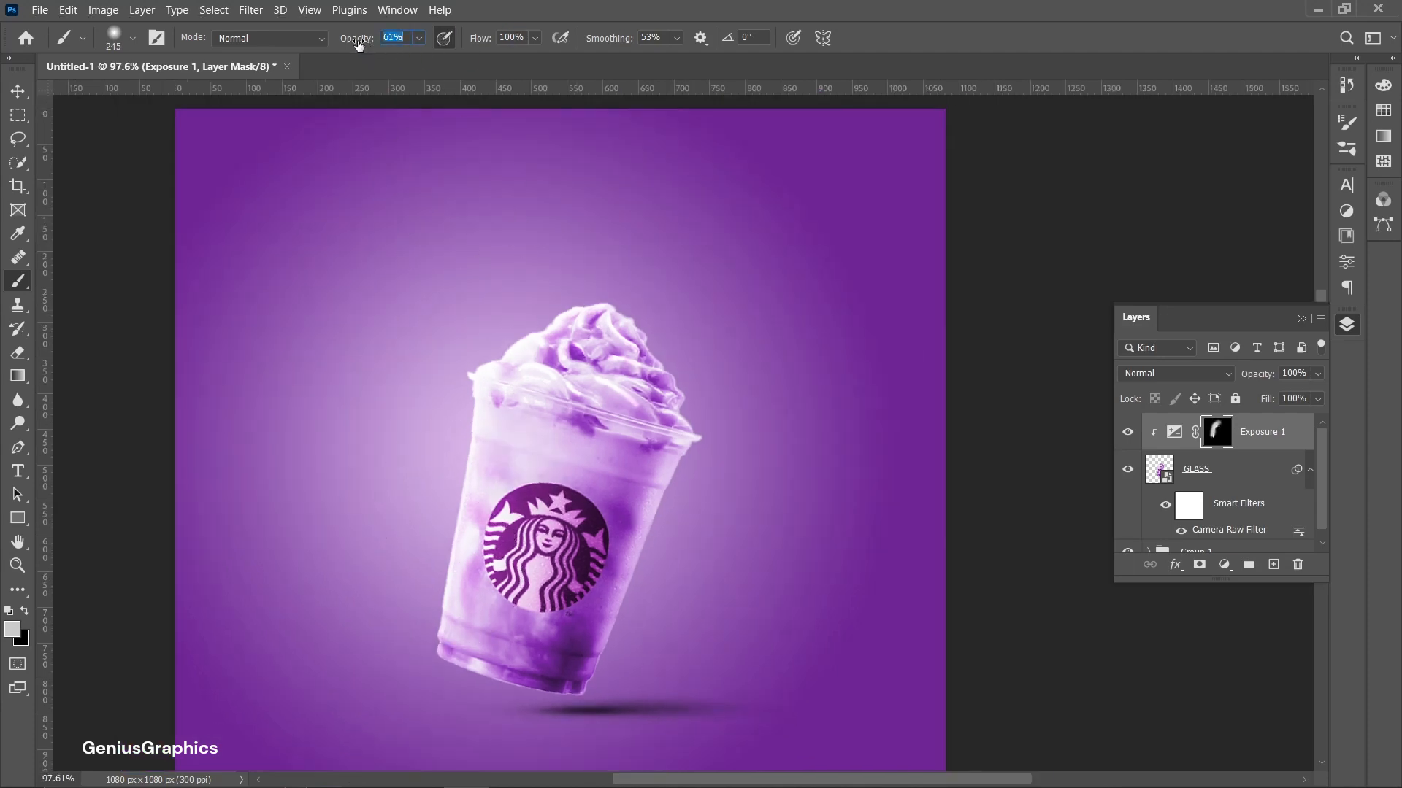
pyautogui.press('alt')
pyautogui.moveTo(423, 523); pyautogui.dragTo(501, 511)
pyautogui.moveTo(406, 487); pyautogui.dragTo(414, 410)
pyautogui.moveTo(411, 239); pyautogui.dragTo(411, 237)
pyautogui.scroll(-2, 438, 370)
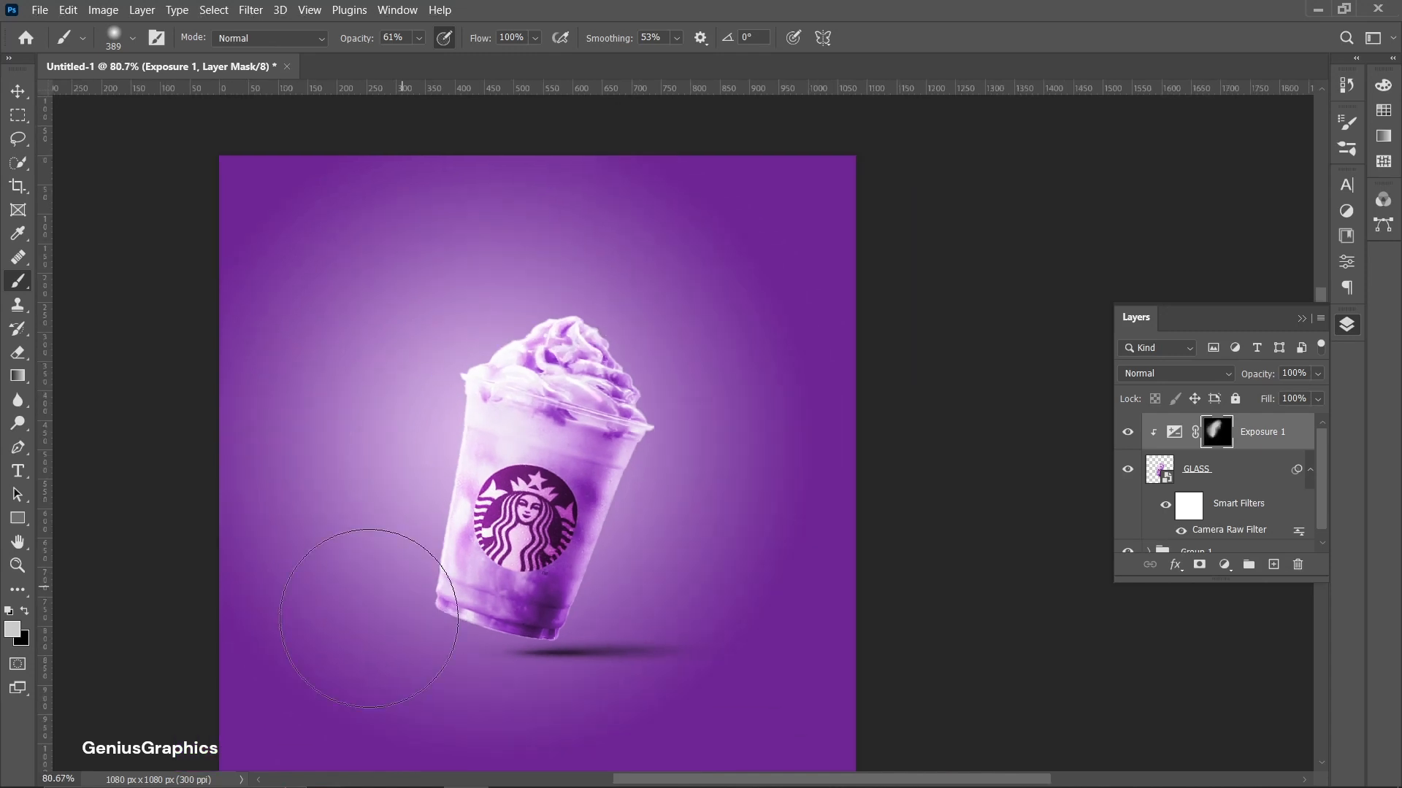
pyautogui.scroll(1, 594, 552)
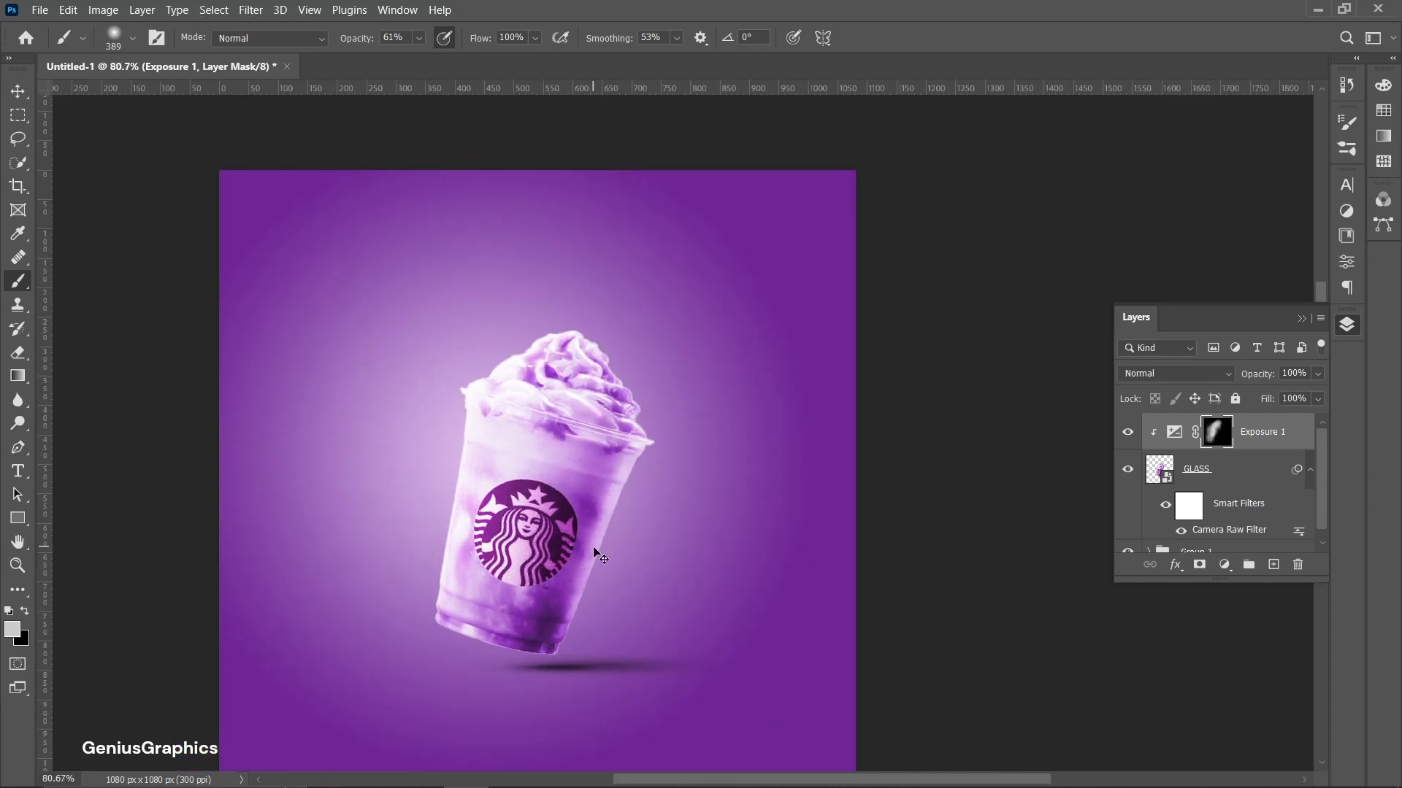
# Add a clipped Curves adjustment with white output 191 and midpoint input 140, output 87, and invert its mask to black
pyautogui.hotkey('ctrl', '0')
pyautogui.click(1224, 565)
pyautogui.click(1255, 334)
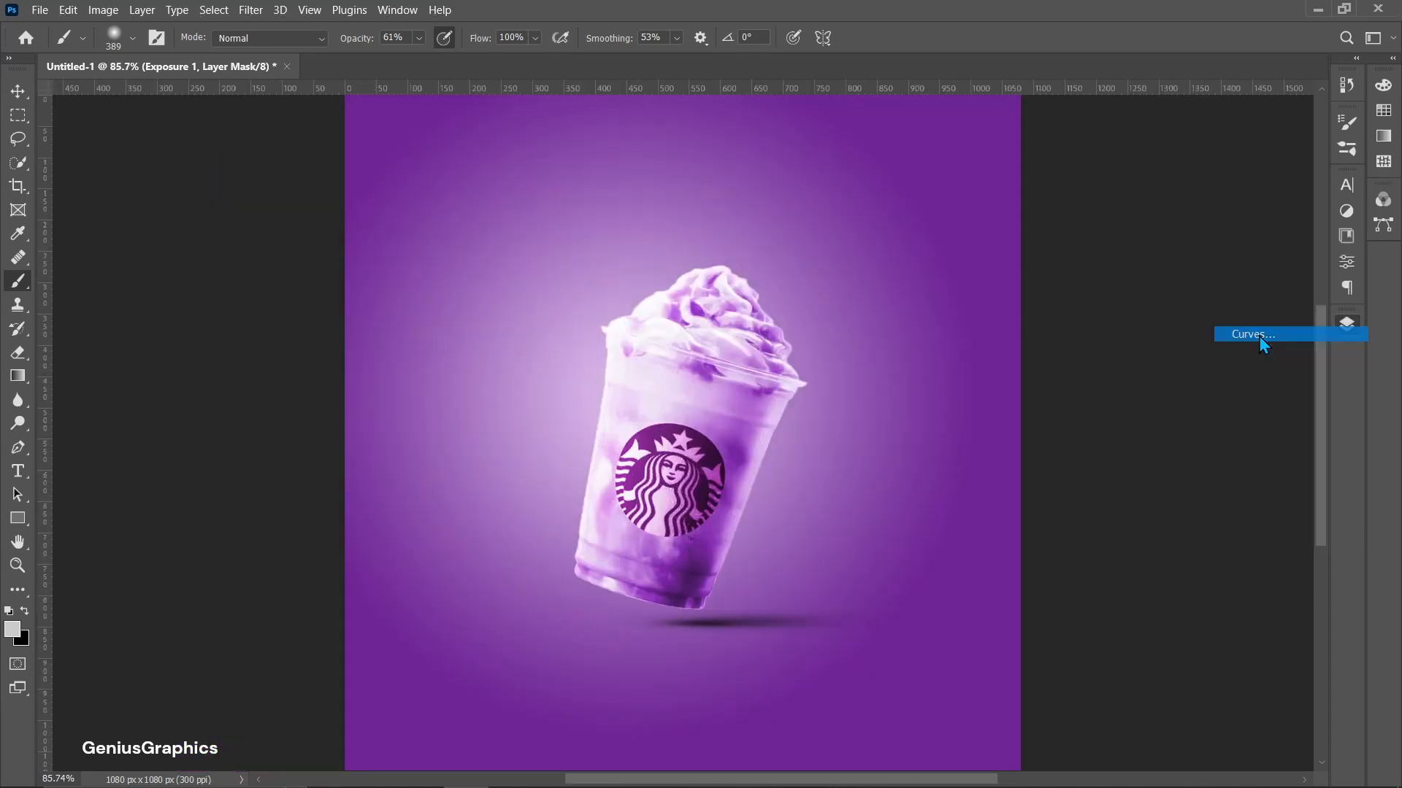
pyautogui.moveTo(1299, 286); pyautogui.dragTo(1300, 318)
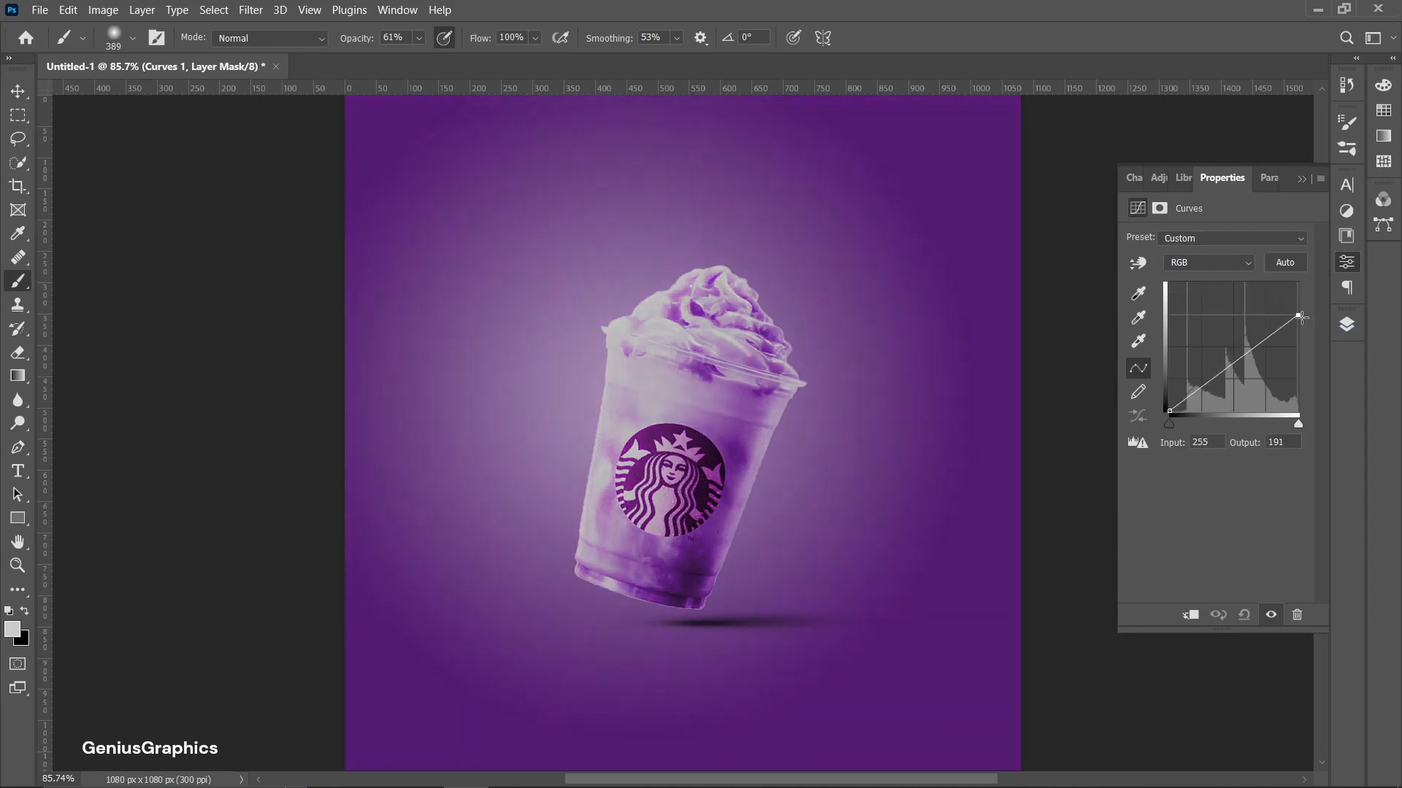
pyautogui.moveTo(1240, 359); pyautogui.dragTo(1235, 368)
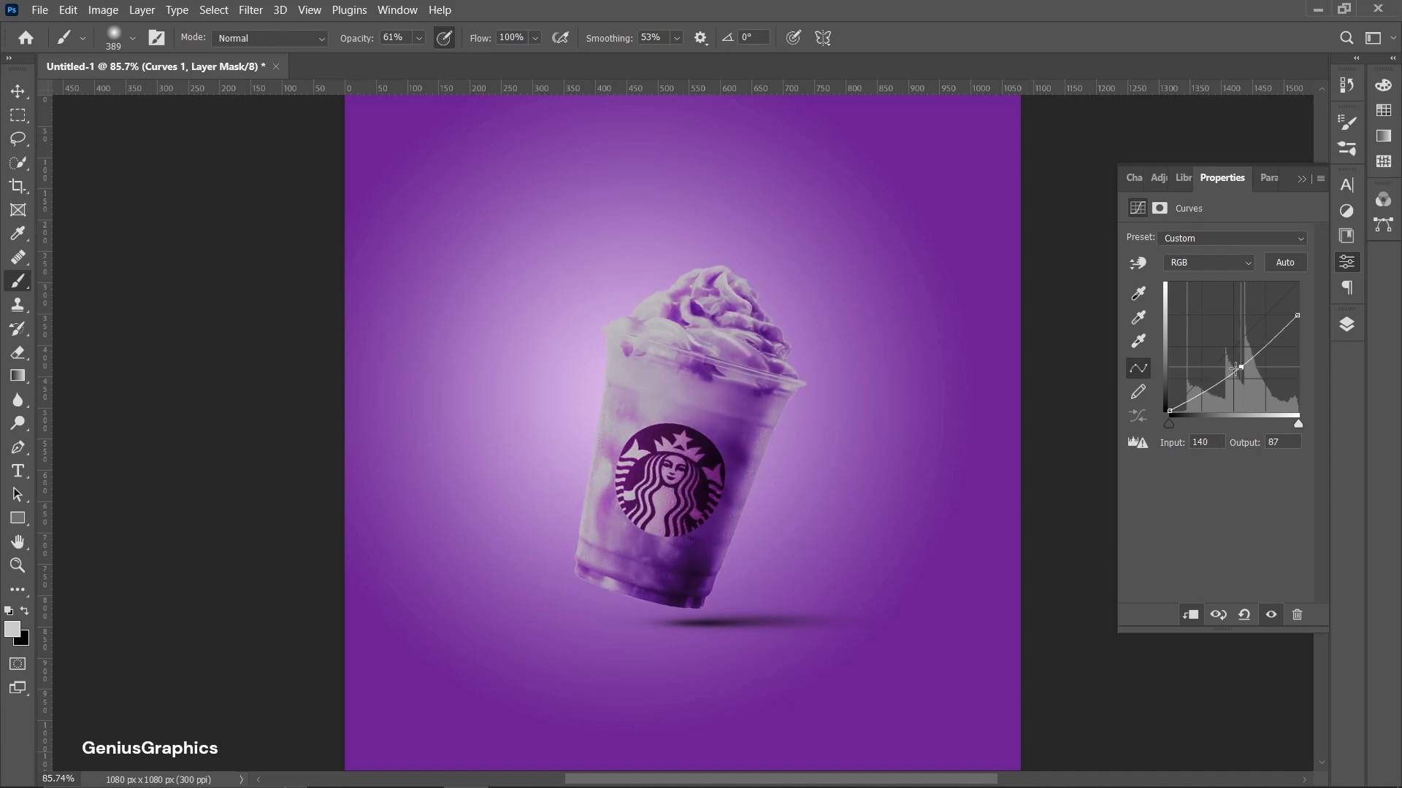
pyautogui.click(1340, 333)
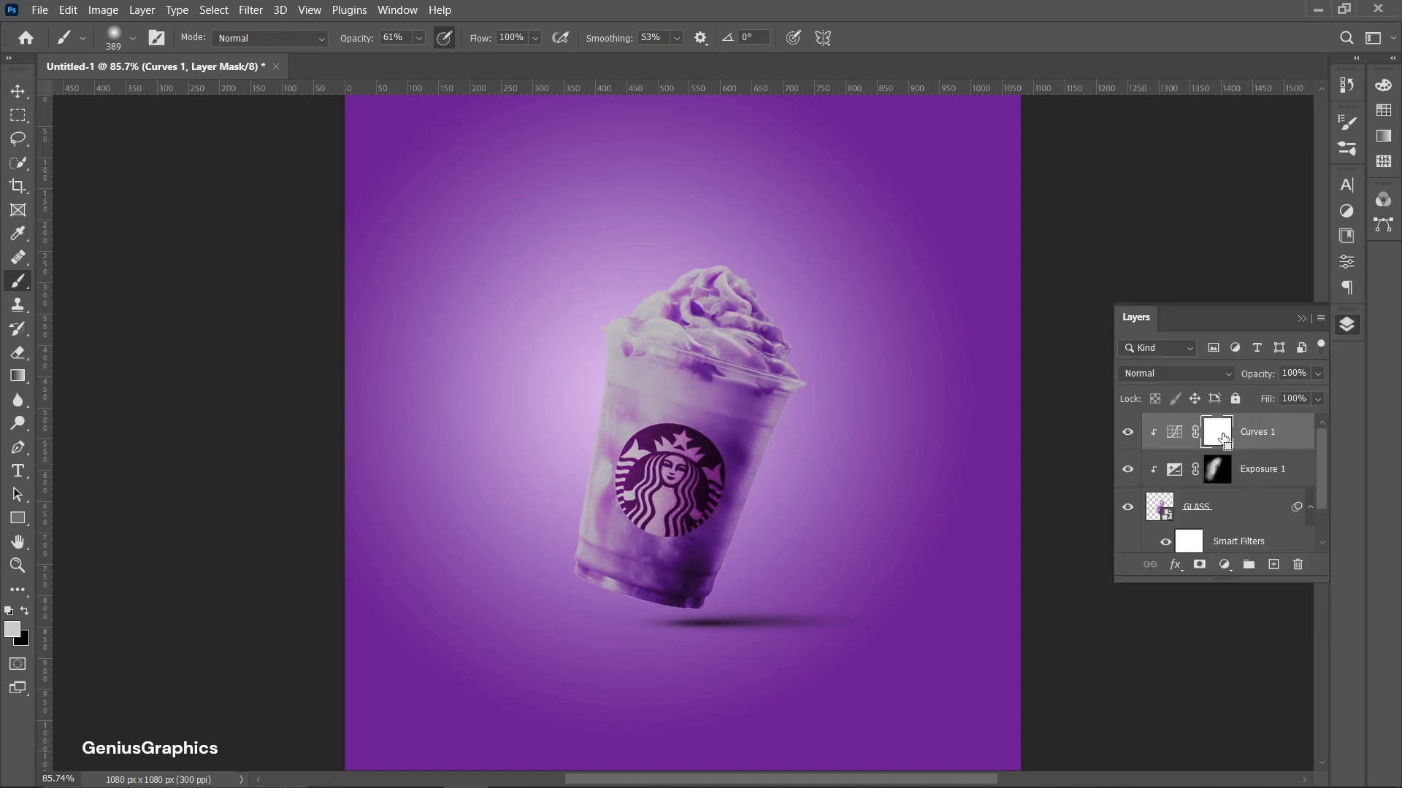
pyautogui.hotkey('ctrl', 'i')
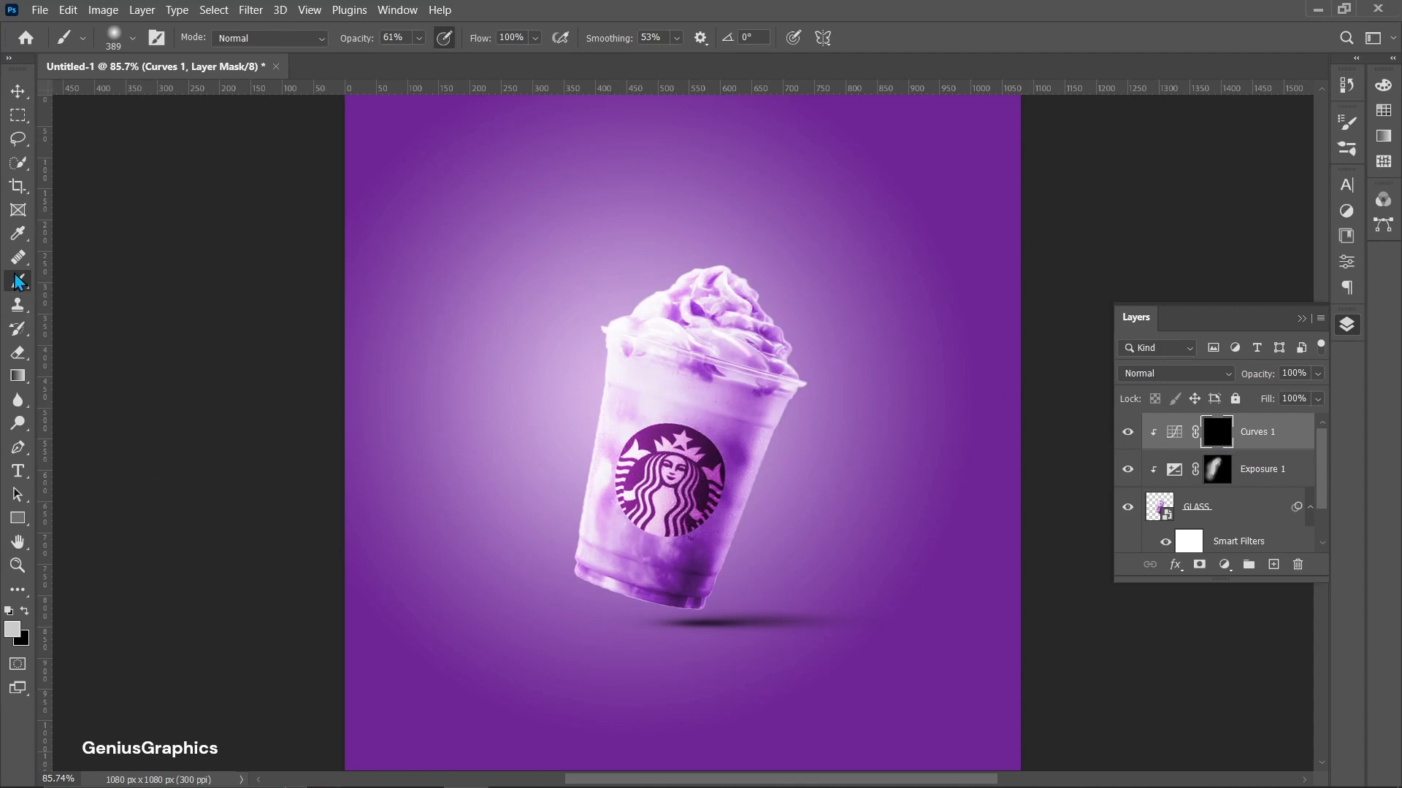
# Paint white on the Curves 1 mask along the cup's right side and base, using 225 px and 85 px brushes at 97% opacity
pyautogui.moveTo(577, 568)
pyautogui.mouseDown()
pyautogui.moveTo(529, 567)
pyautogui.moveTo(540, 568)
pyautogui.mouseUp()
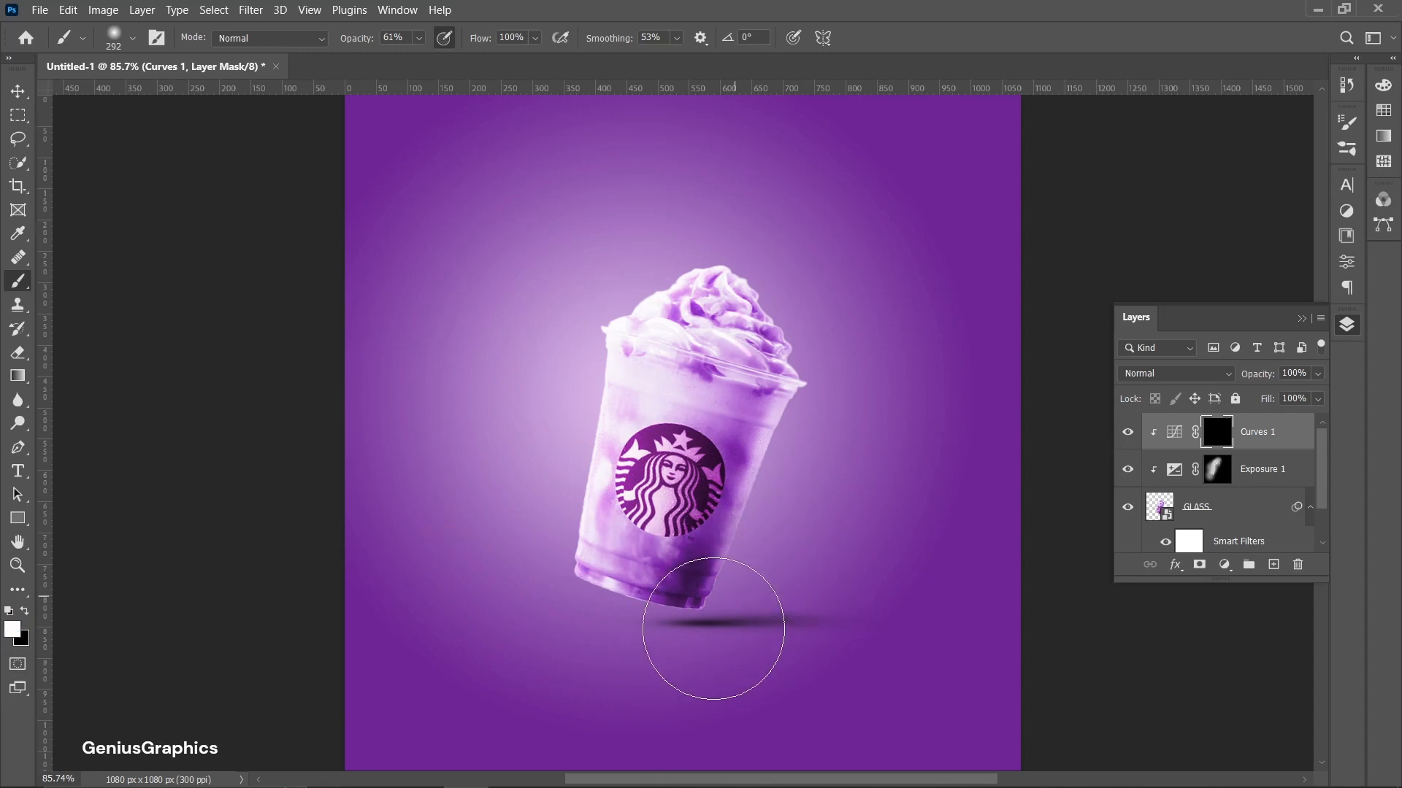
pyautogui.moveTo(805, 461)
pyautogui.mouseDown()
pyautogui.moveTo(748, 502)
pyautogui.moveTo(765, 515)
pyautogui.moveTo(689, 629)
pyautogui.moveTo(618, 618)
pyautogui.moveTo(732, 570)
pyautogui.moveTo(794, 471)
pyautogui.moveTo(793, 552)
pyautogui.moveTo(792, 520)
pyautogui.moveTo(756, 488)
pyautogui.moveTo(828, 399)
pyautogui.moveTo(862, 403)
pyautogui.moveTo(838, 354)
pyautogui.moveTo(827, 258)
pyautogui.moveTo(856, 296)
pyautogui.moveTo(844, 429)
pyautogui.moveTo(741, 625)
pyautogui.mouseUp()
pyautogui.moveTo(741, 614)
pyautogui.mouseDown()
pyautogui.moveTo(713, 624)
pyautogui.moveTo(729, 487)
pyautogui.moveTo(734, 685)
pyautogui.mouseUp()
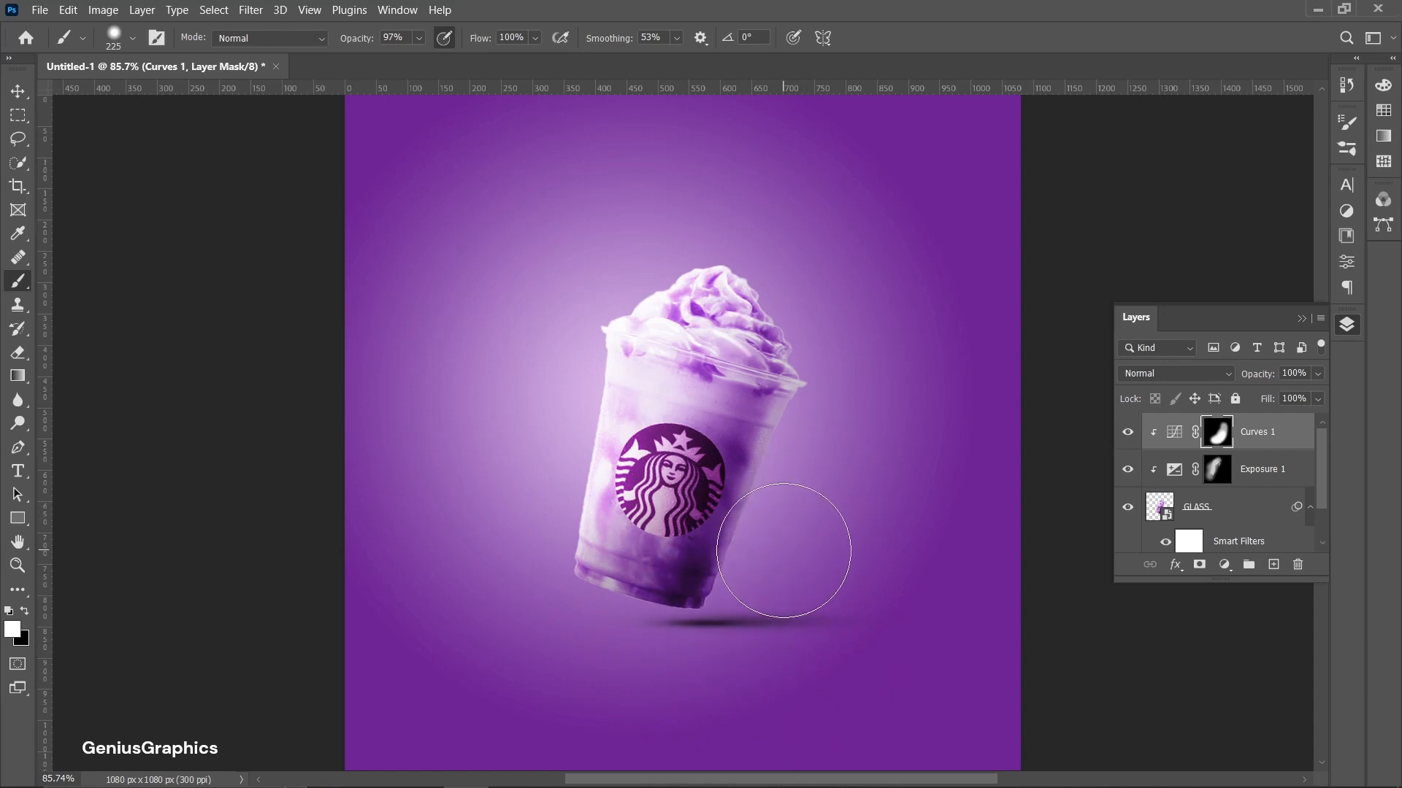
pyautogui.moveTo(785, 551)
pyautogui.mouseDown()
pyautogui.moveTo(785, 574)
pyautogui.moveTo(733, 554)
pyautogui.mouseUp()
pyautogui.scroll(3, 733, 554)
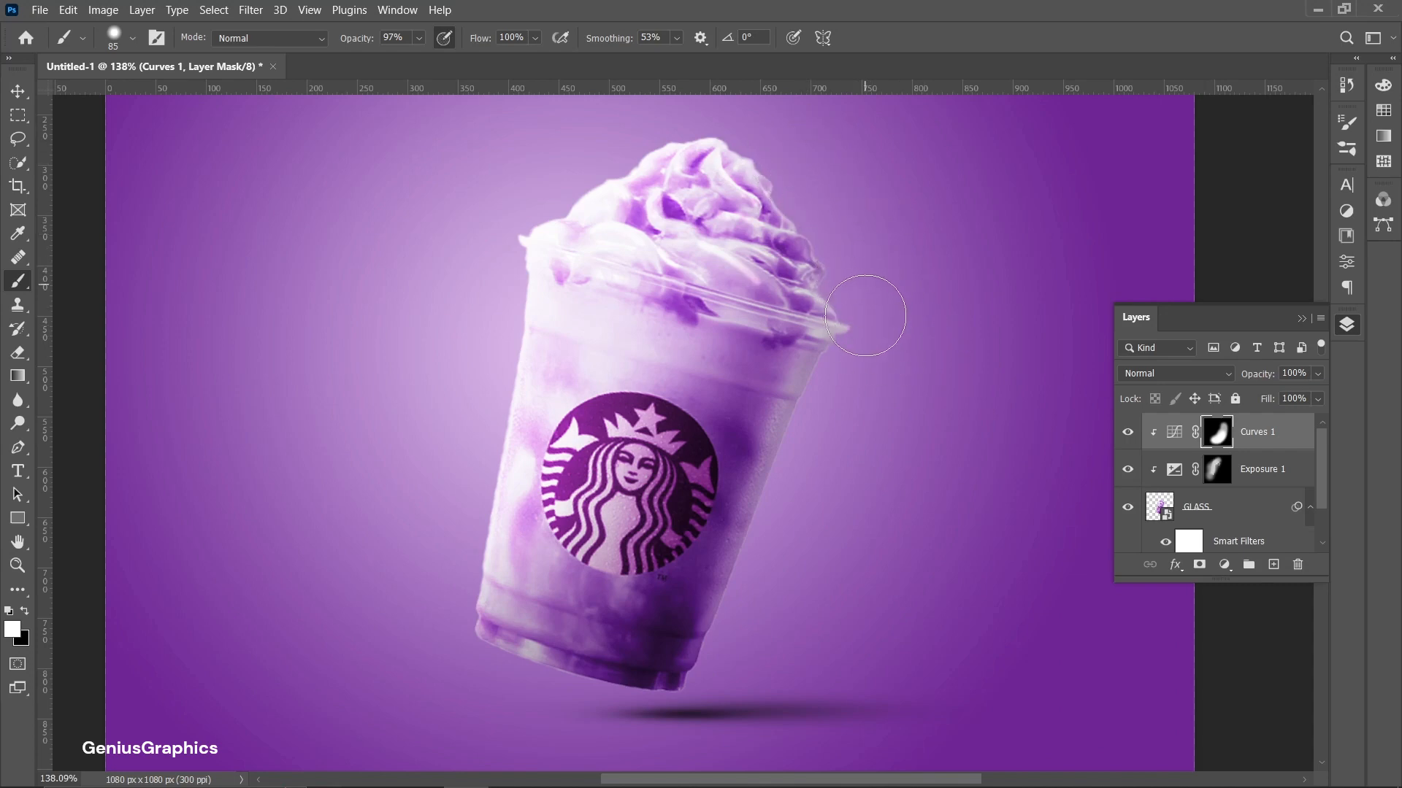
pyautogui.scroll(-3, 829, 467)
pyautogui.scroll(1, 808, 495)
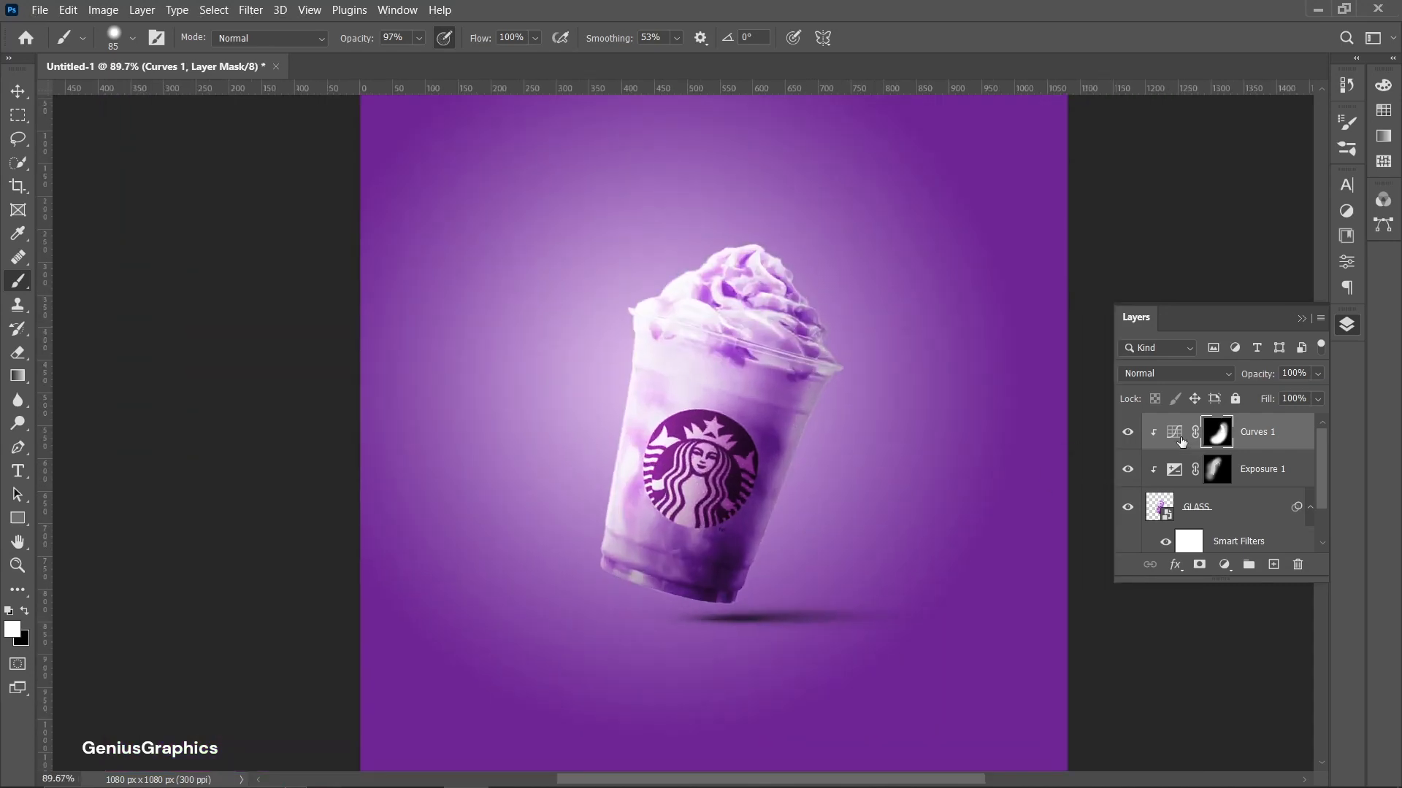
# Darken the Curves 1 adjustment by lowering its white point and setting the midpoint to input 140, output 76
pyautogui.doubleClick(1180, 440)
pyautogui.moveTo(1295, 317); pyautogui.dragTo(1298, 328)
pyautogui.moveTo(1239, 367); pyautogui.dragTo(1241, 370)
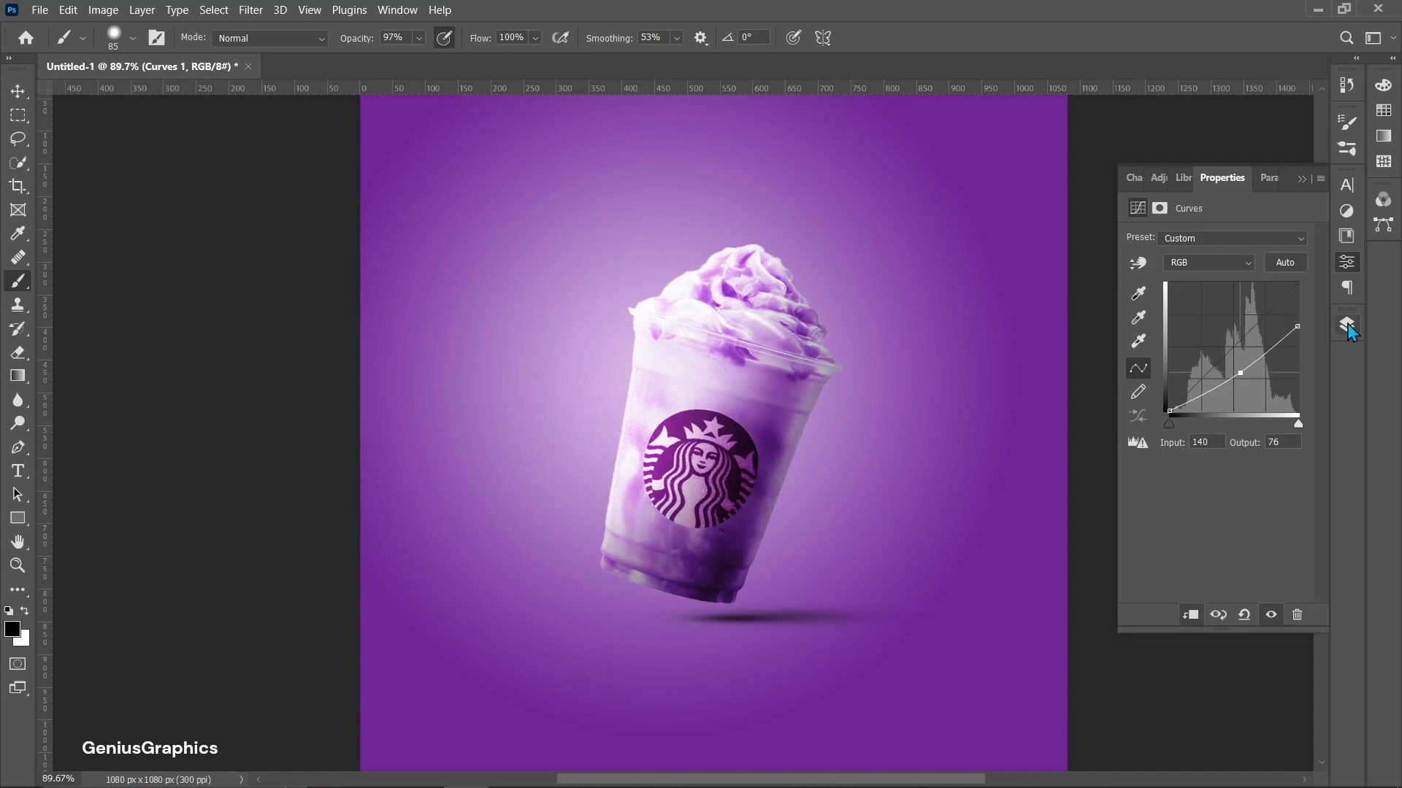
pyautogui.click(1347, 325)
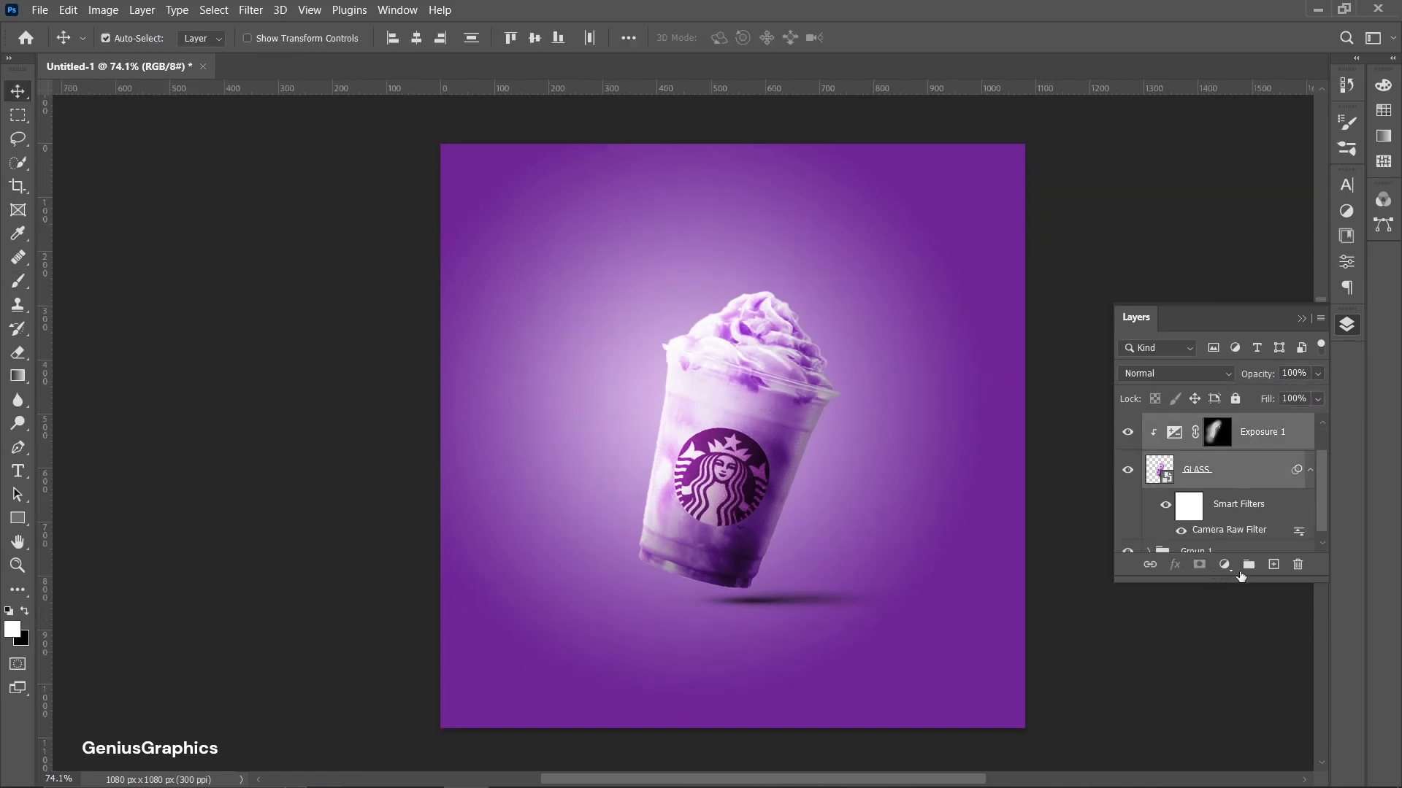
# Group the cup layer with its adjustments as GLASS and rename the background group to BG
pyautogui.click(1249, 567)
pyautogui.doubleClick(1208, 426)
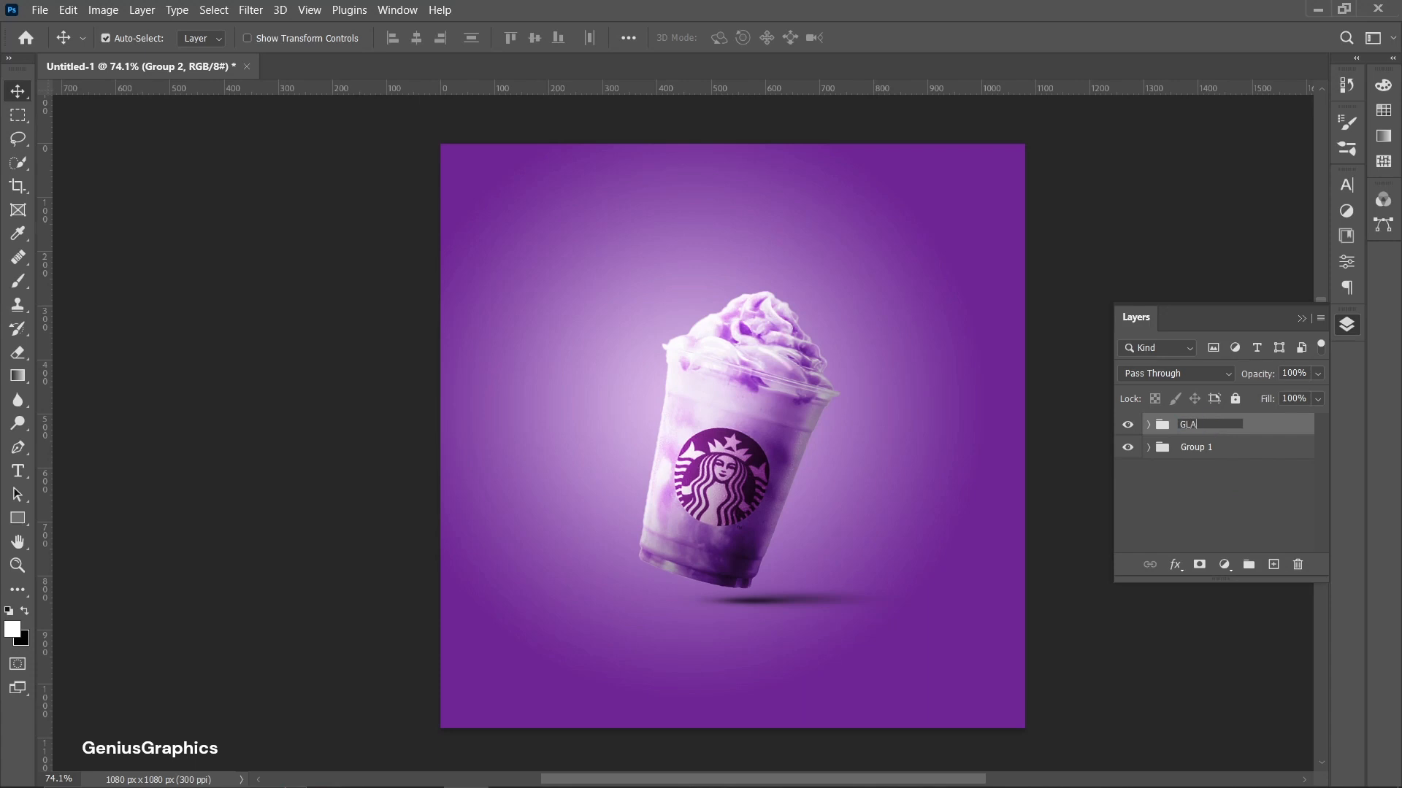
pyautogui.doubleClick(1203, 447)
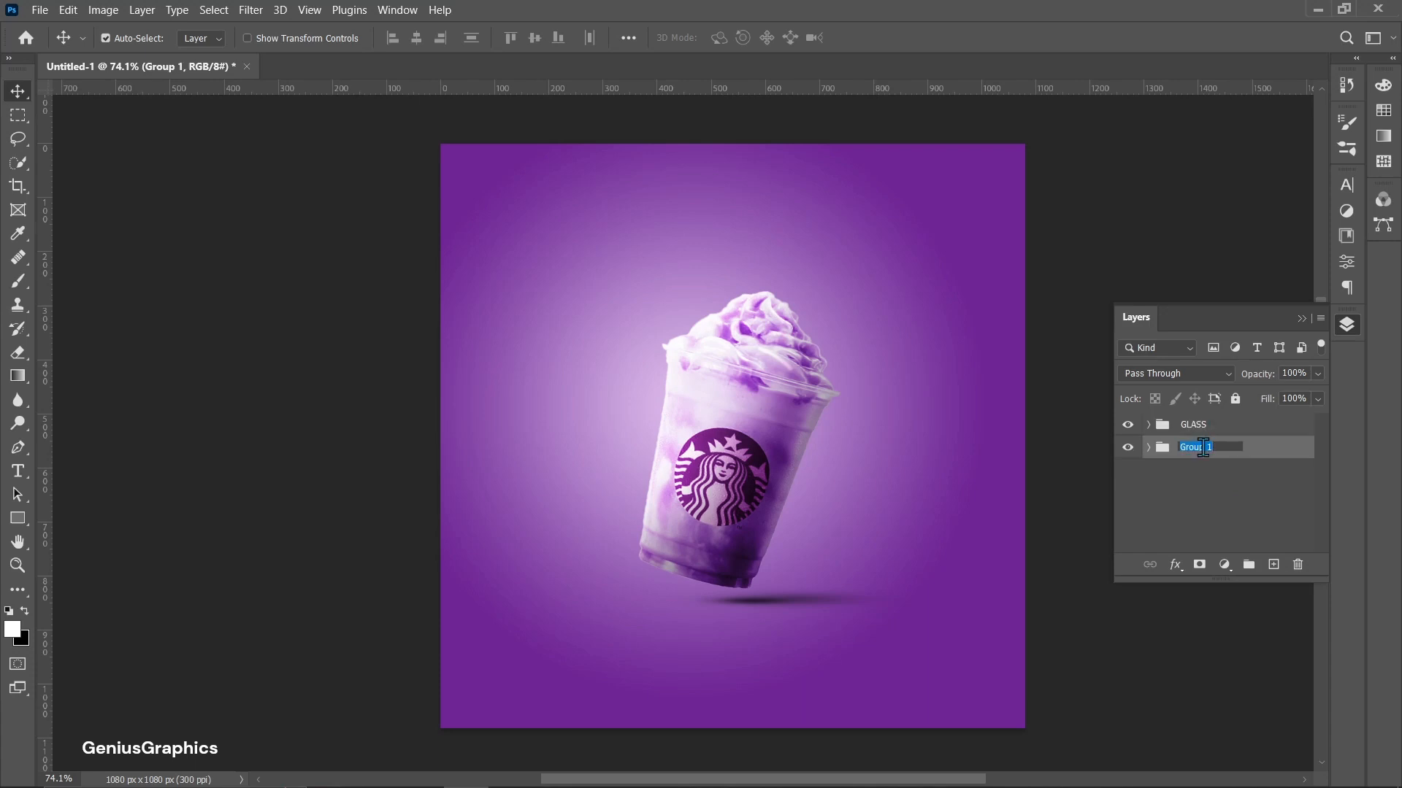
pyautogui.click(1188, 522)
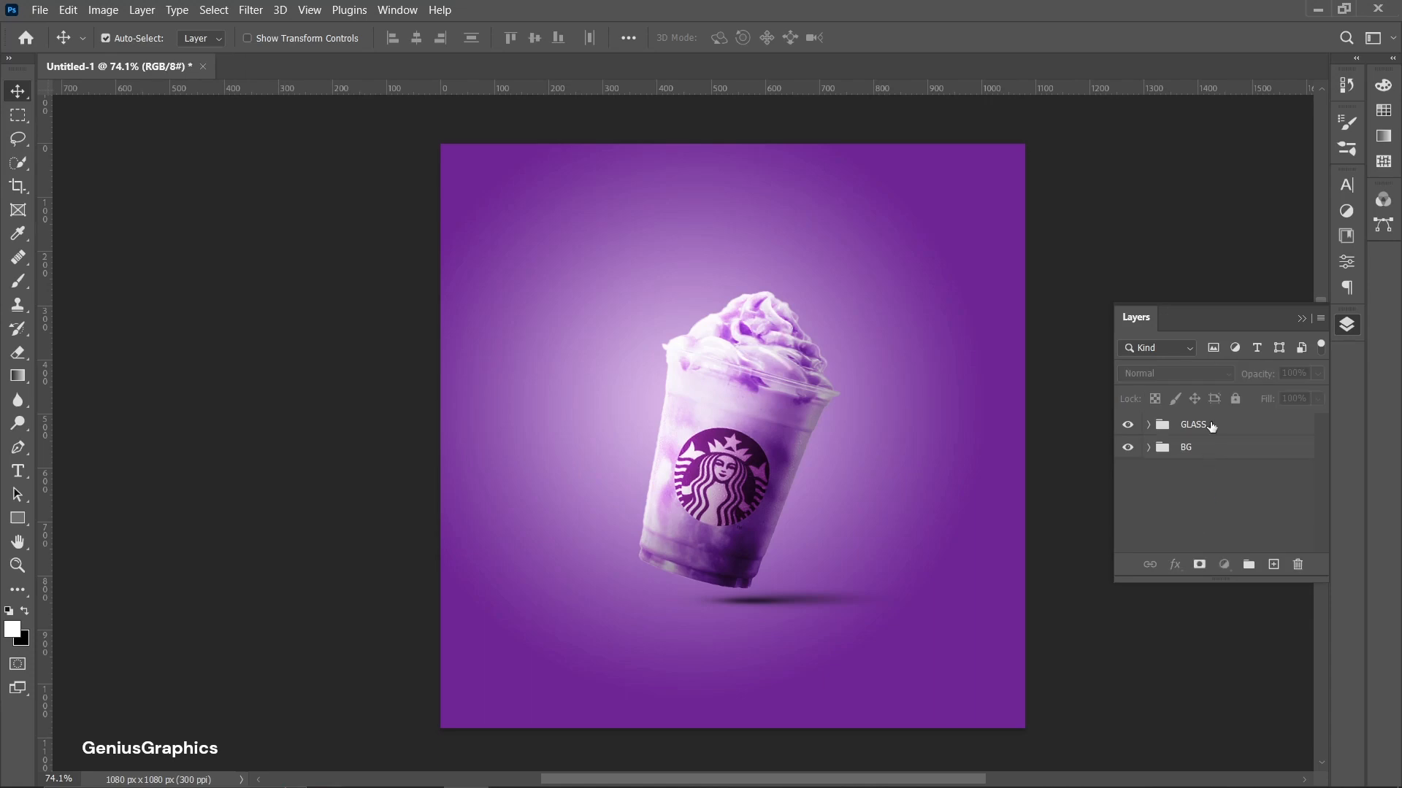
# Place the LIGHT flare image as an embedded object above the GLASS group, scaled to about 17.63% over the cup's left edge
pyautogui.click(1211, 427)
pyautogui.click(40, 10)
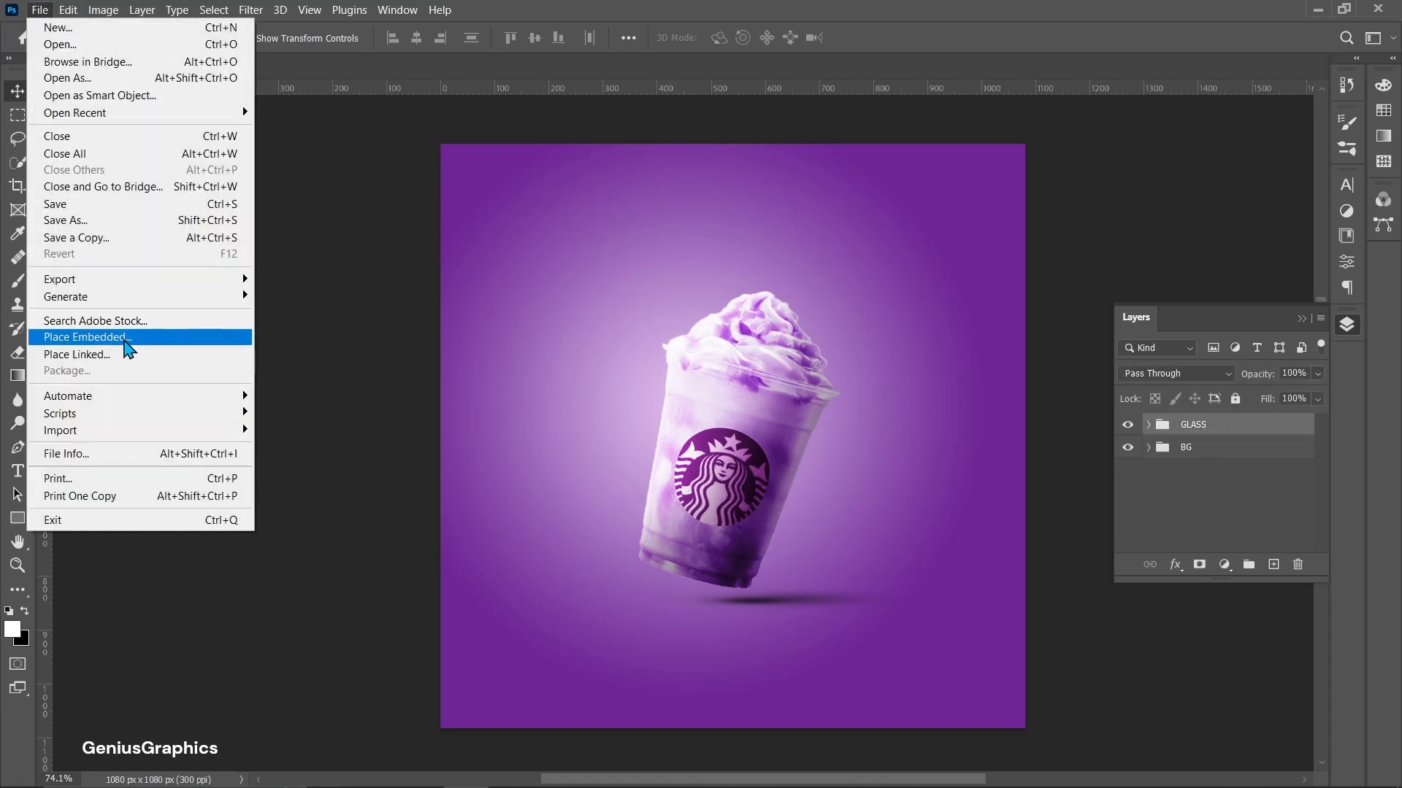
pyautogui.click(117, 337)
pyautogui.click(597, 150)
pyautogui.click(885, 500)
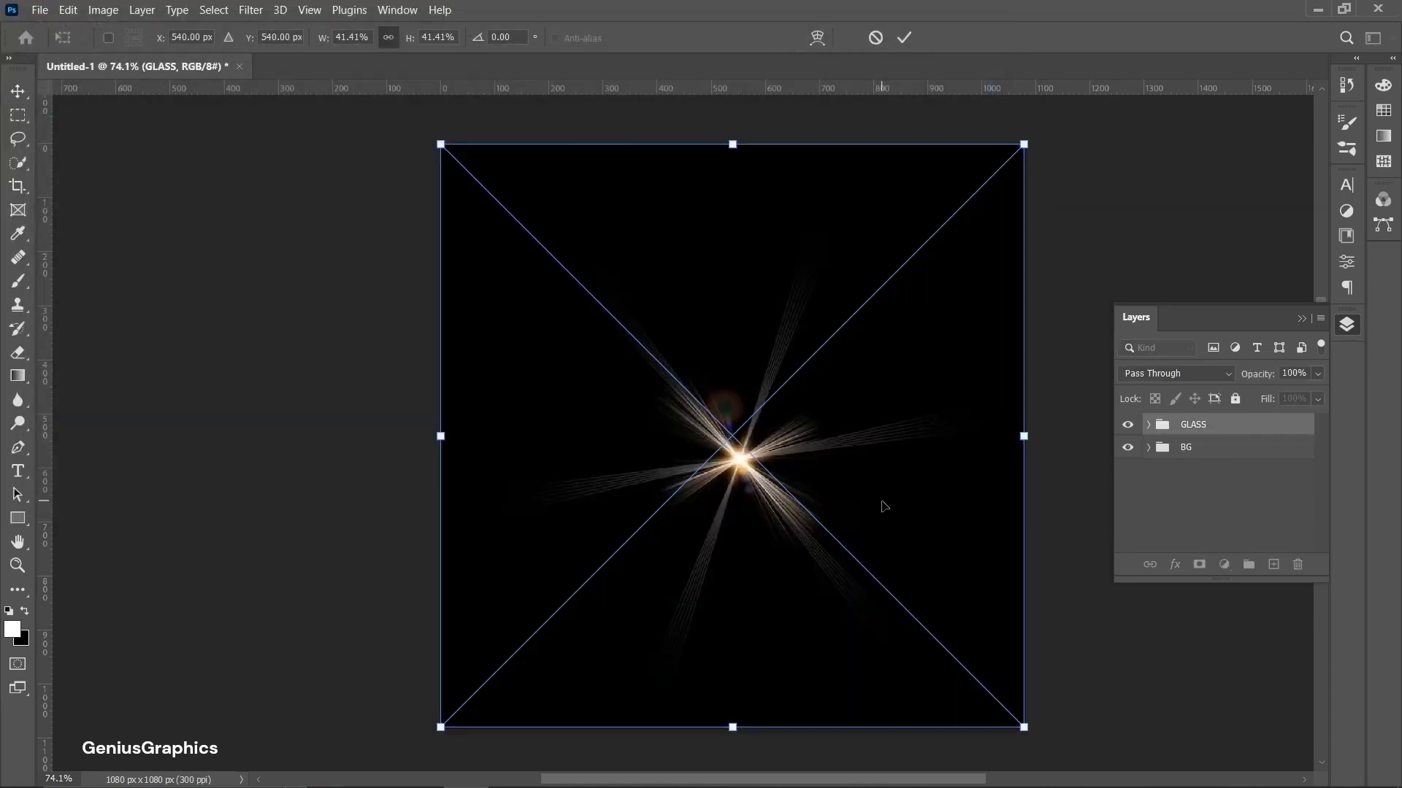
pyautogui.moveTo(1019, 143); pyautogui.dragTo(688, 479)
pyautogui.moveTo(584, 619); pyautogui.dragTo(682, 379)
pyautogui.press('Return')
# Set the LIGHT layer's blend mode to Screen and add a smaller duplicate of it at the cup's right edge
pyautogui.click(1194, 374)
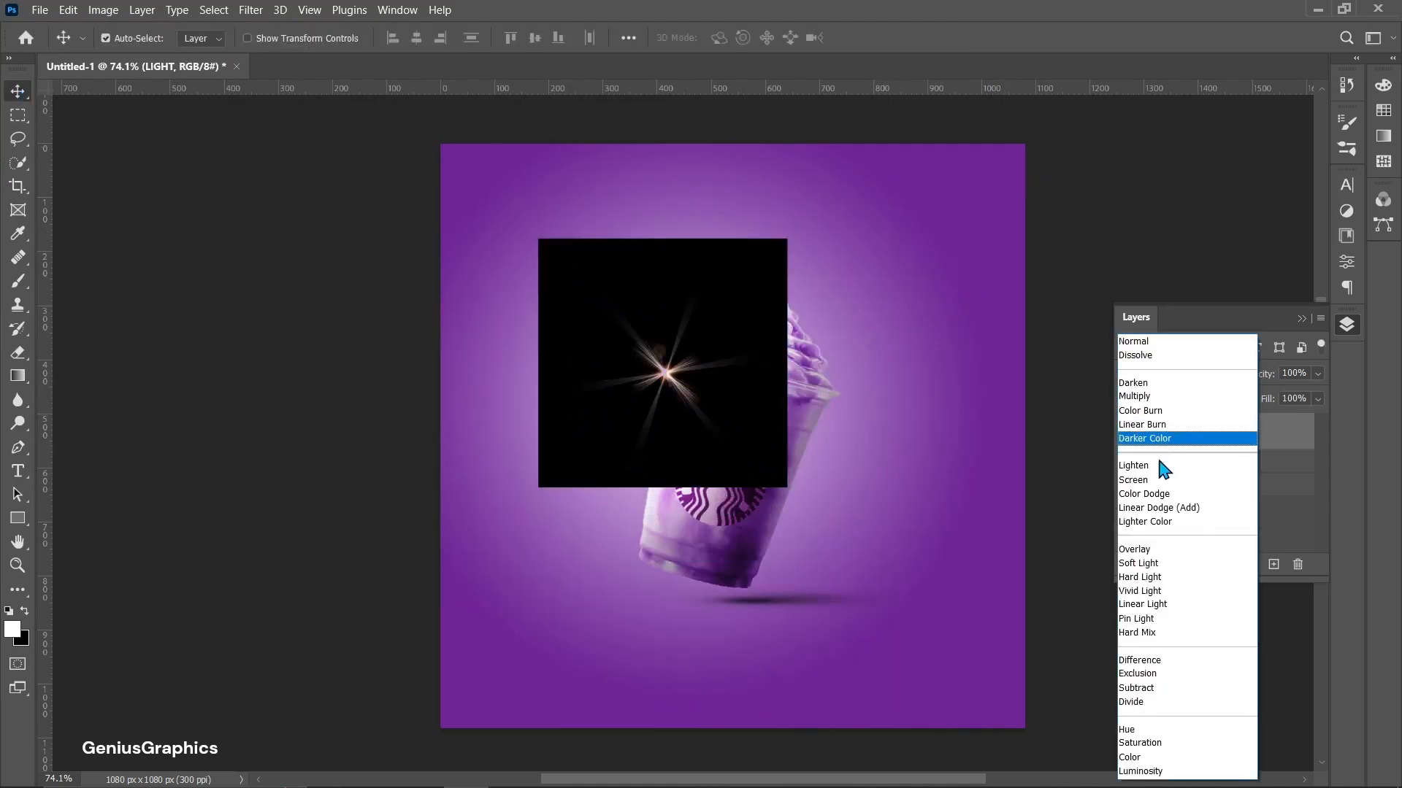
pyautogui.click(1159, 479)
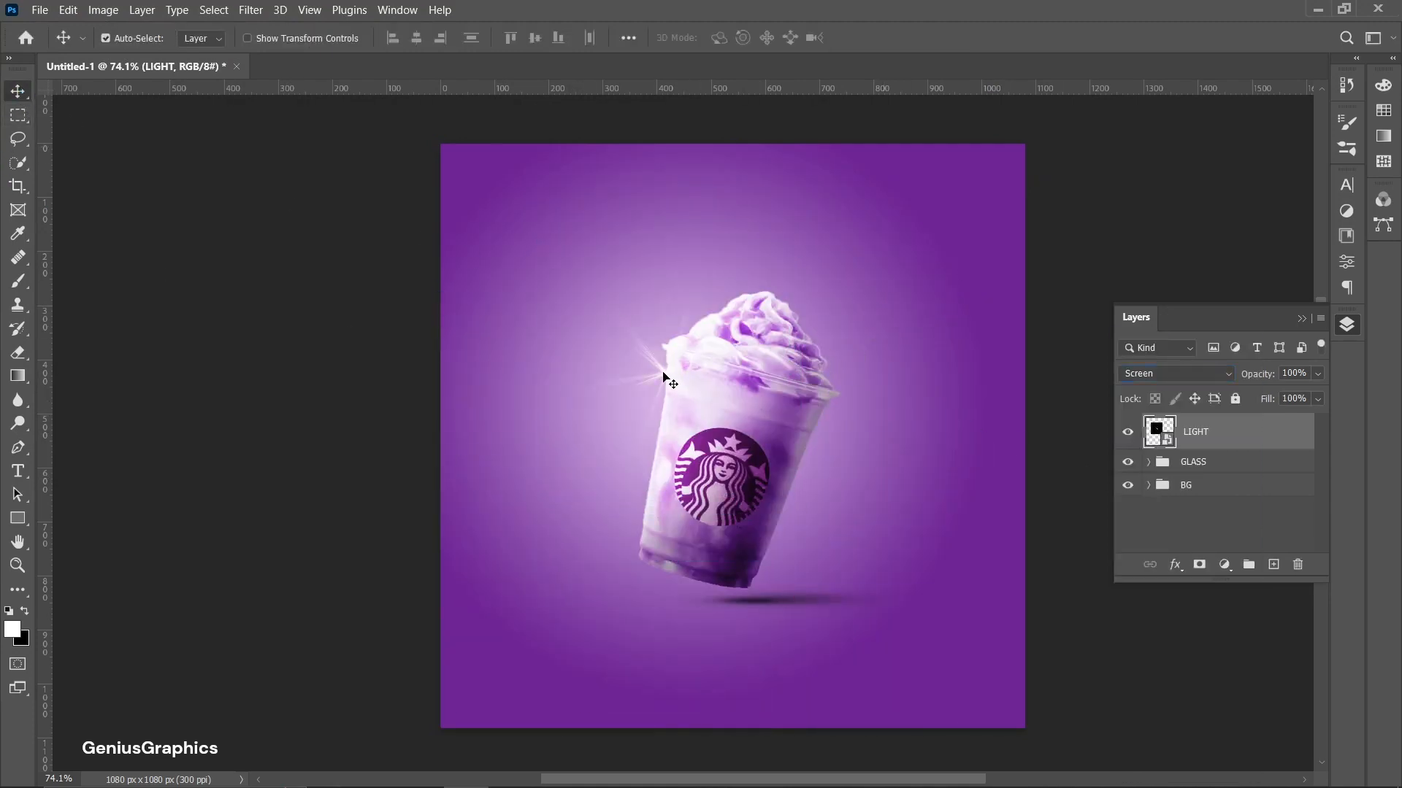
pyautogui.moveTo(663, 376); pyautogui.dragTo(828, 436)
pyautogui.hotkey('ctrl', 't')
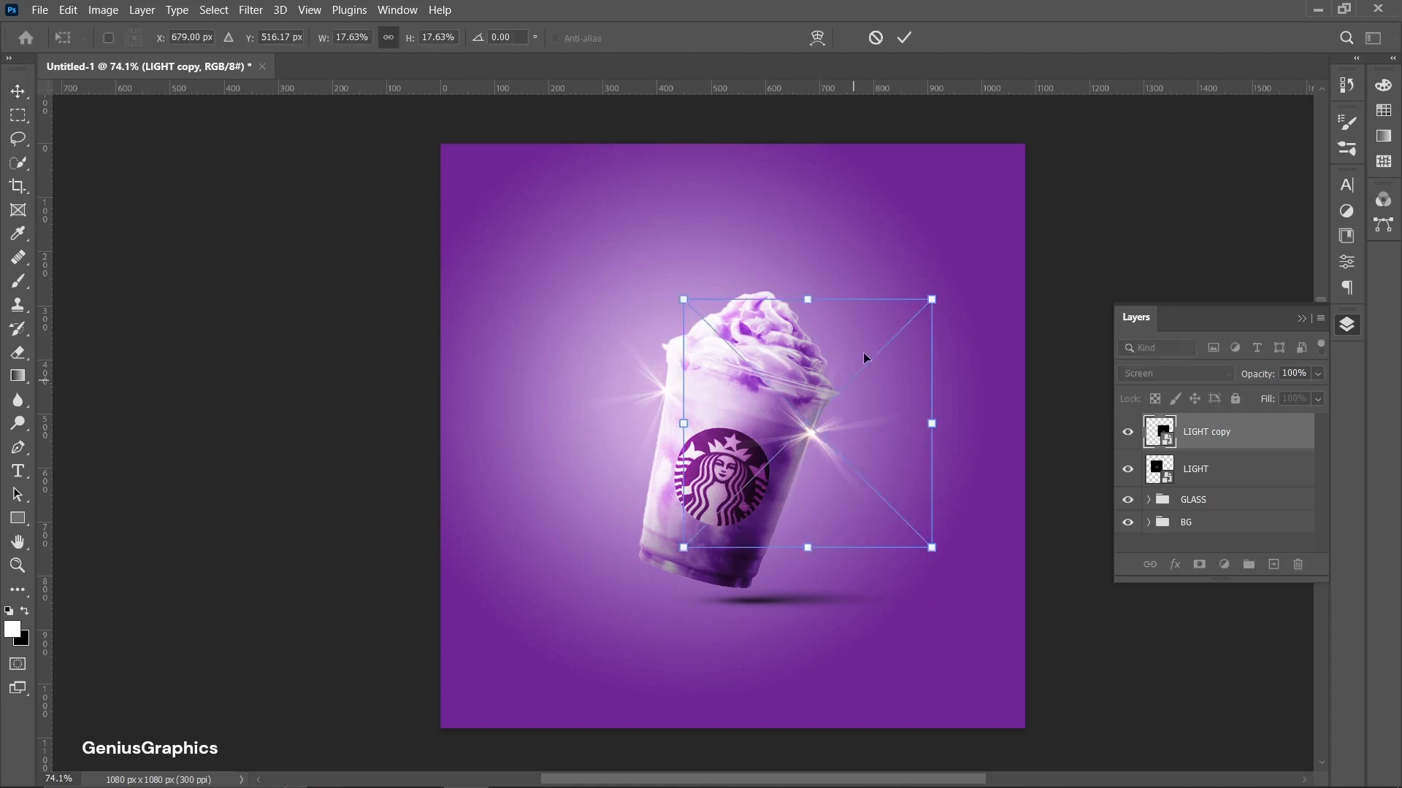
pyautogui.moveTo(932, 299); pyautogui.dragTo(867, 380)
pyautogui.press('Return')
# Align the LIGHT flare with the cup's left edge and the LIGHT copy flare with its right edge below the lid
pyautogui.click(661, 392)
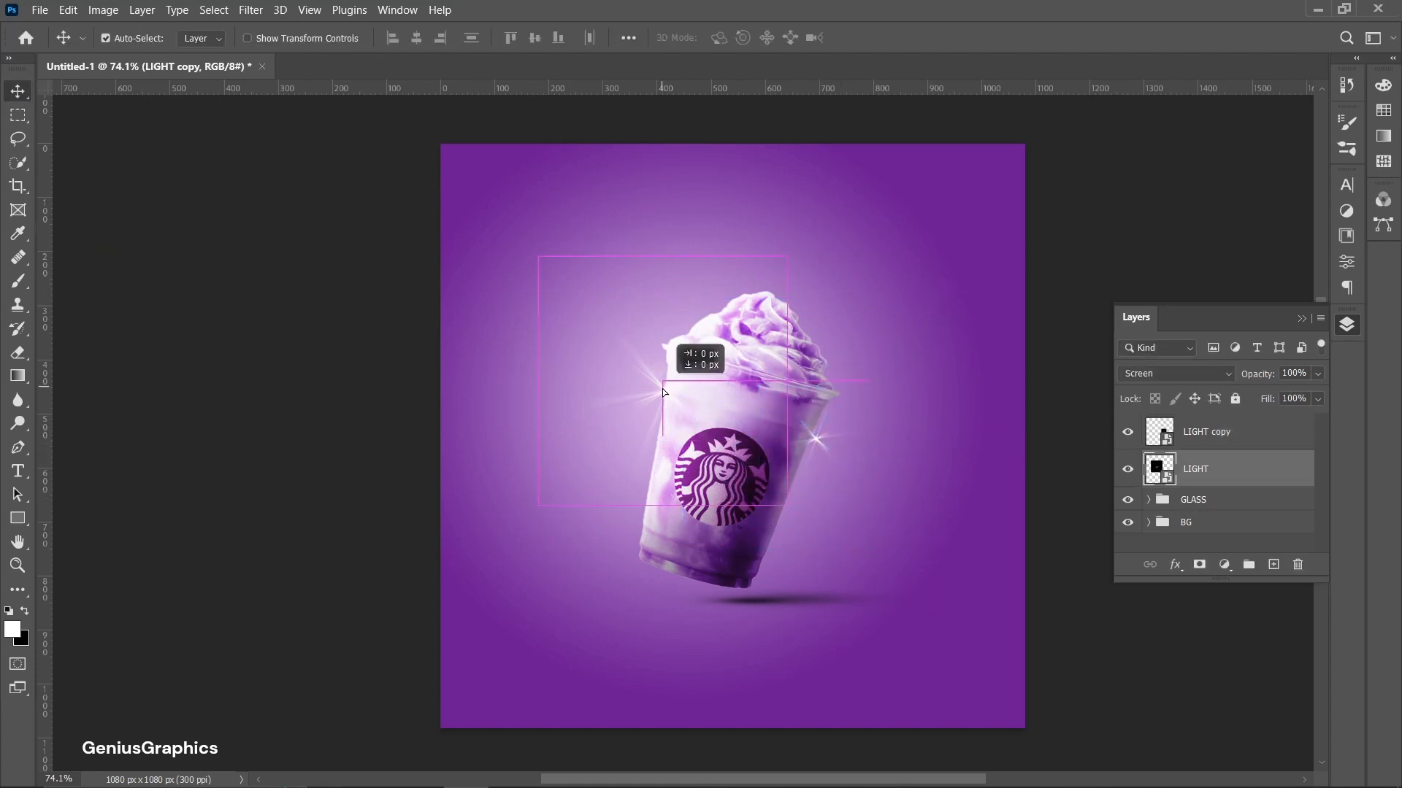
pyautogui.moveTo(654, 405); pyautogui.dragTo(662, 387)
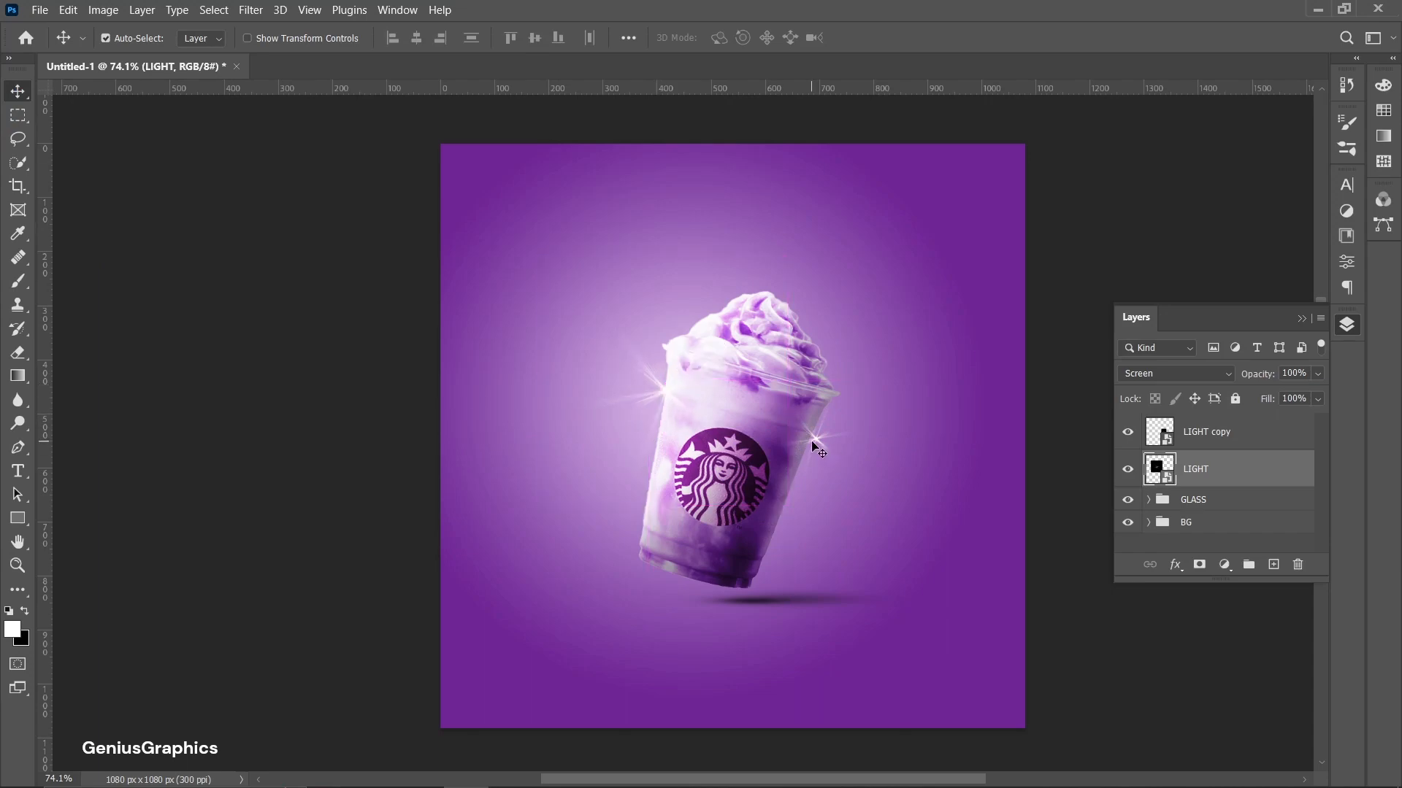
pyautogui.moveTo(812, 441); pyautogui.dragTo(795, 428)
pyautogui.scroll(5, 810, 430)
pyautogui.scroll(-3, 797, 431)
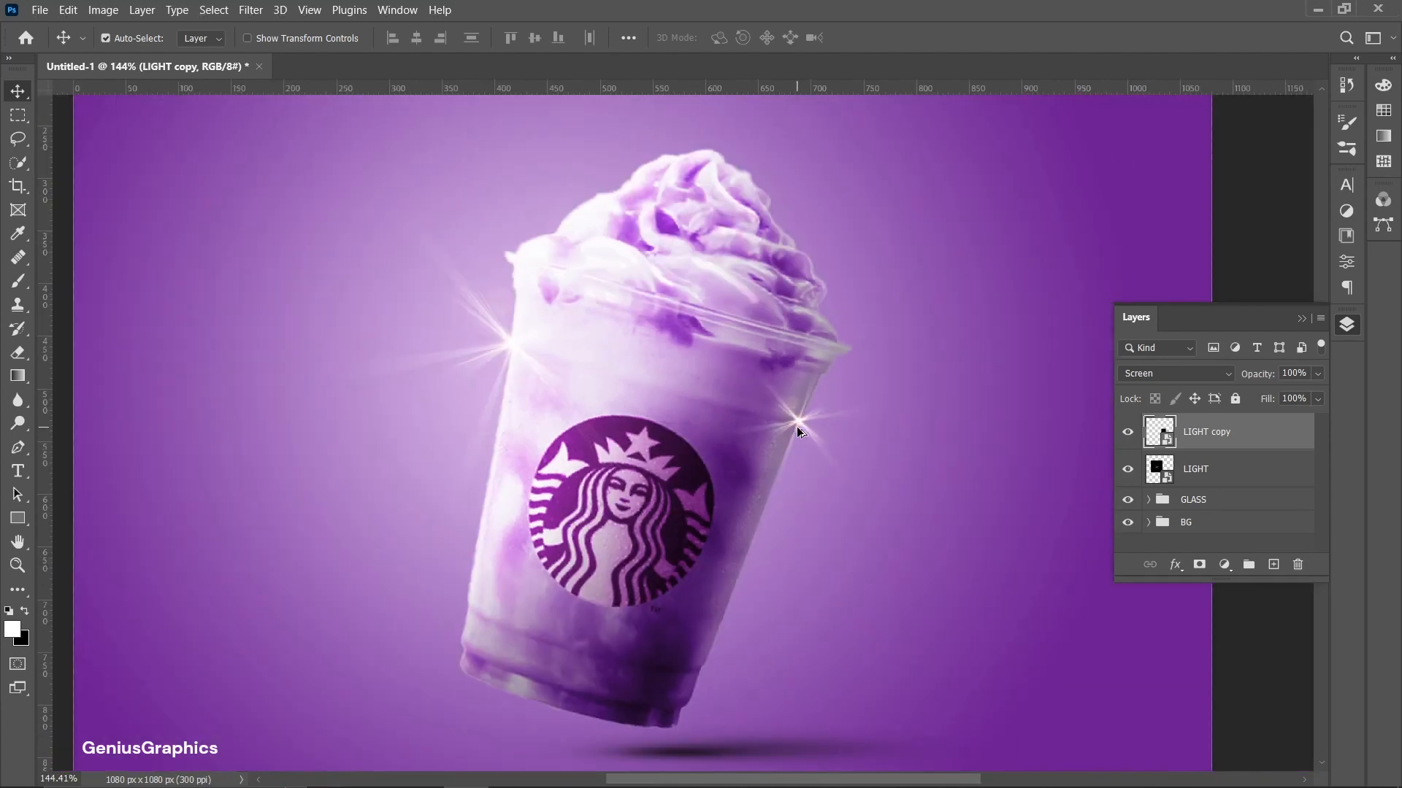
pyautogui.scroll(-5, 798, 431)
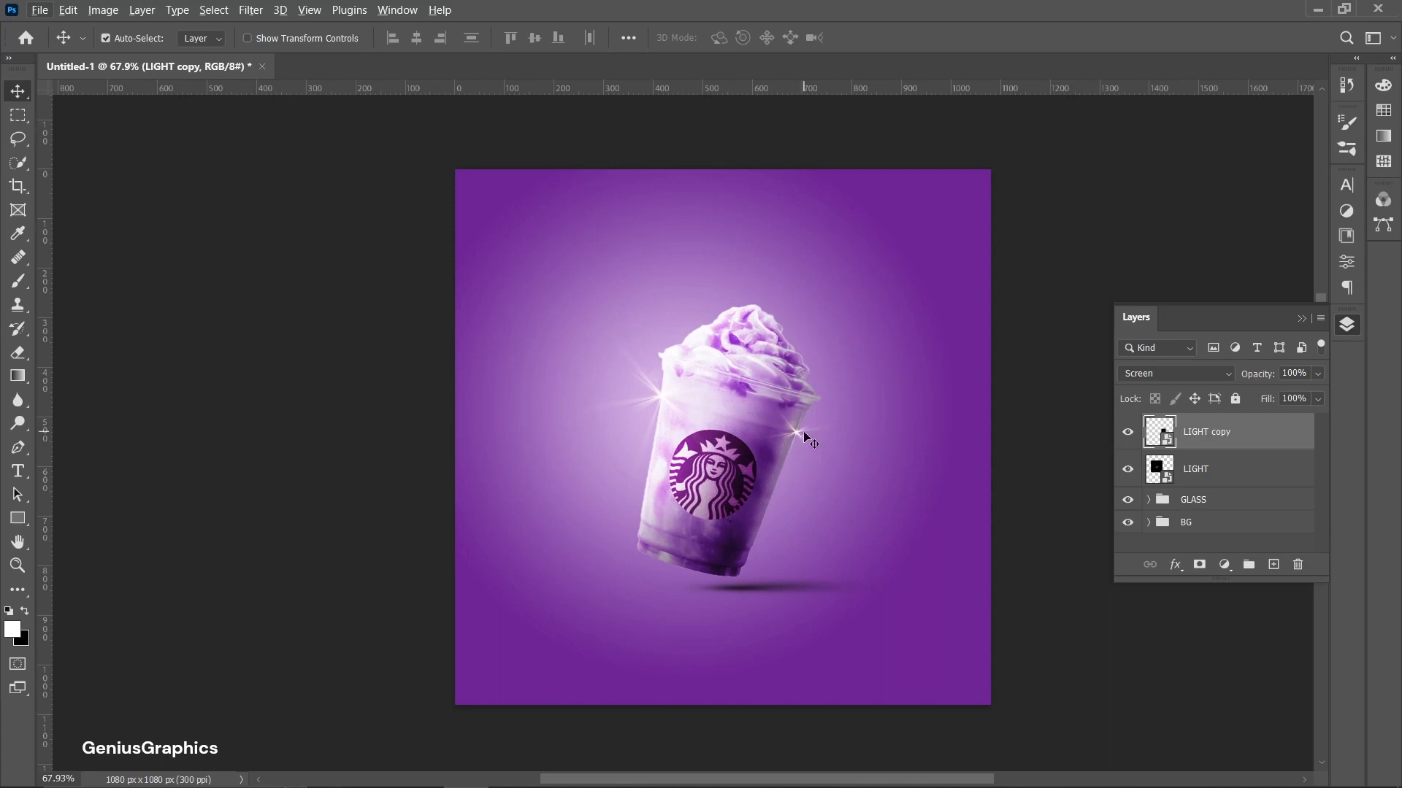
# Add a Hue/Saturation adjustment clipped to LIGHT copy, with Colorize on, hue 271 and saturation 75
pyautogui.click(1224, 564)
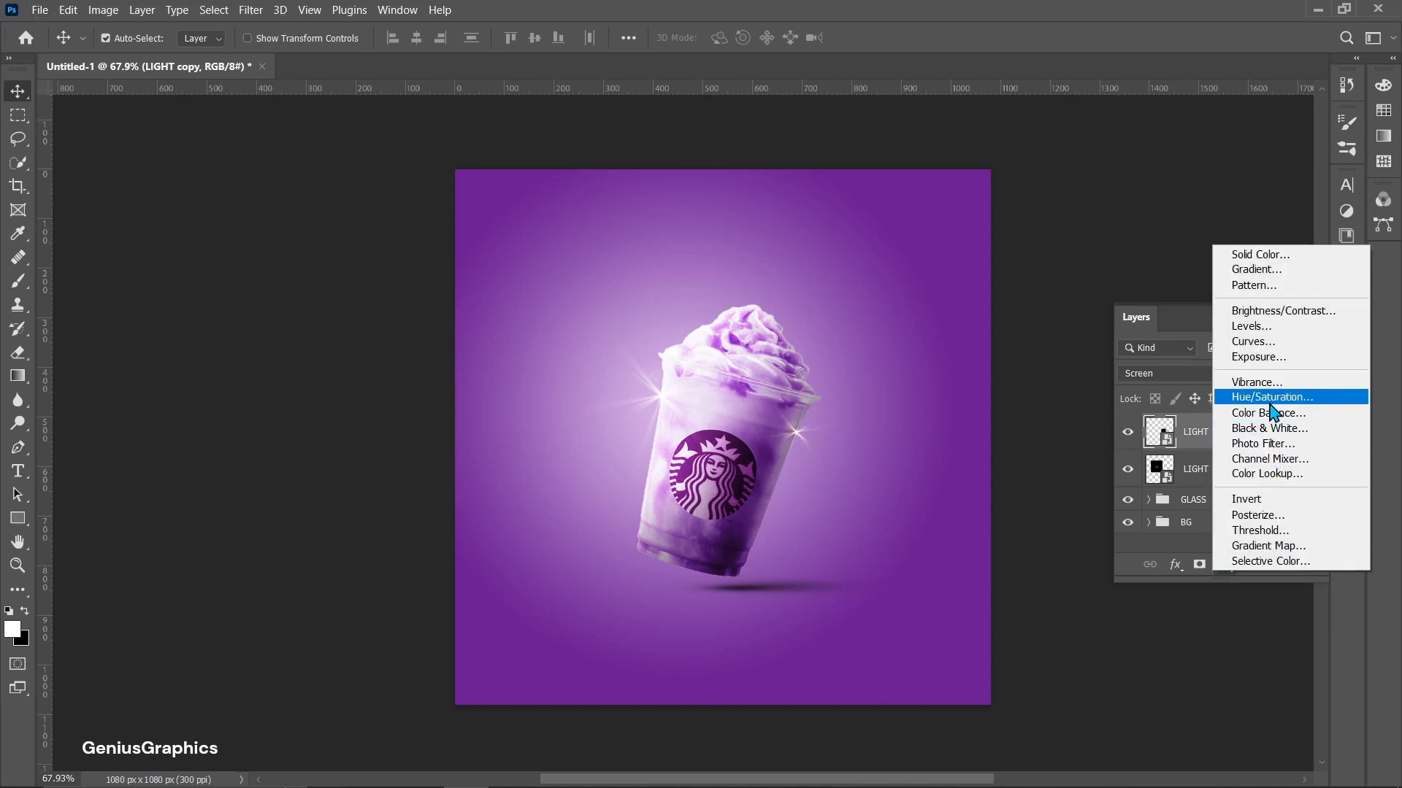
pyautogui.click(1276, 399)
pyautogui.click(1221, 404)
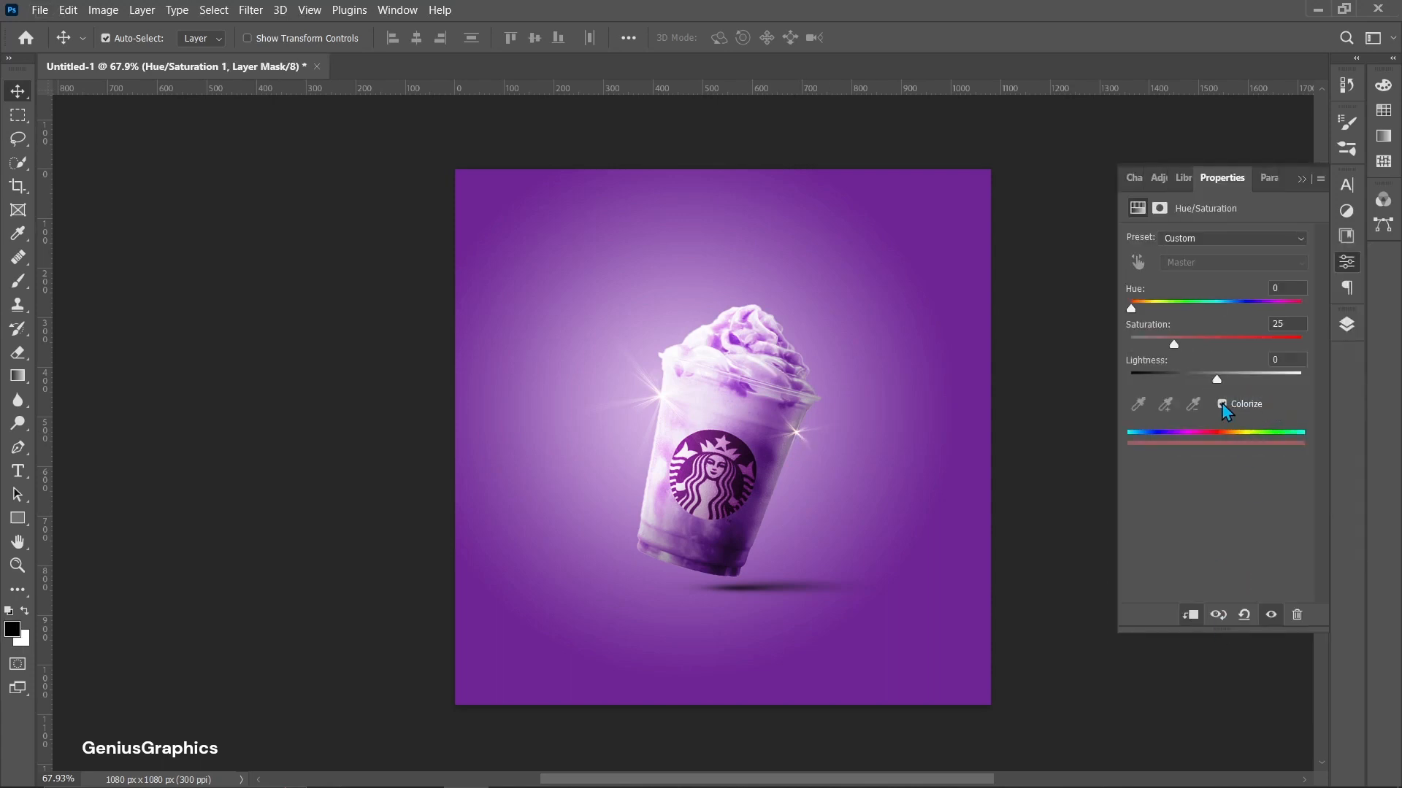
pyautogui.moveTo(1132, 309); pyautogui.dragTo(1255, 308)
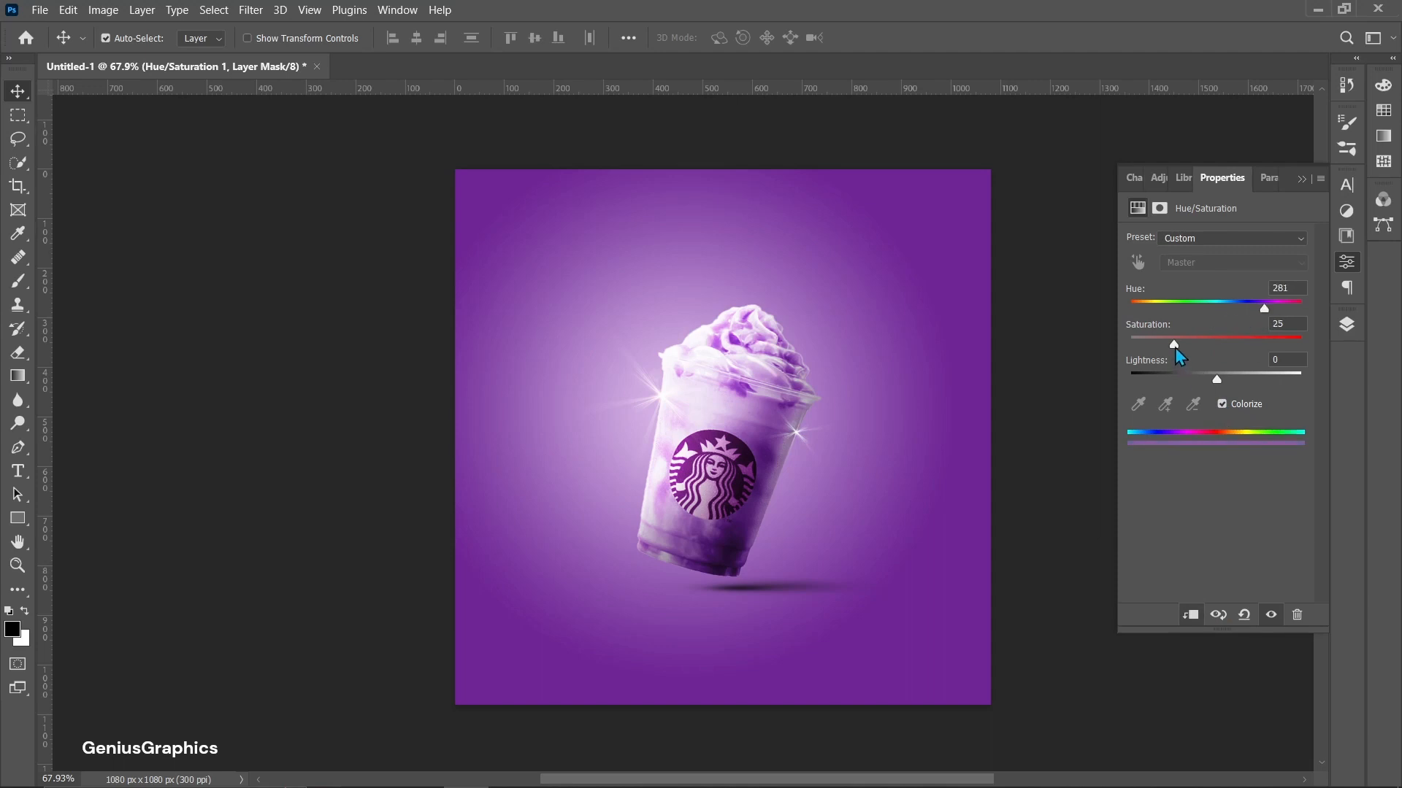
pyautogui.moveTo(1176, 349); pyautogui.dragTo(1264, 349)
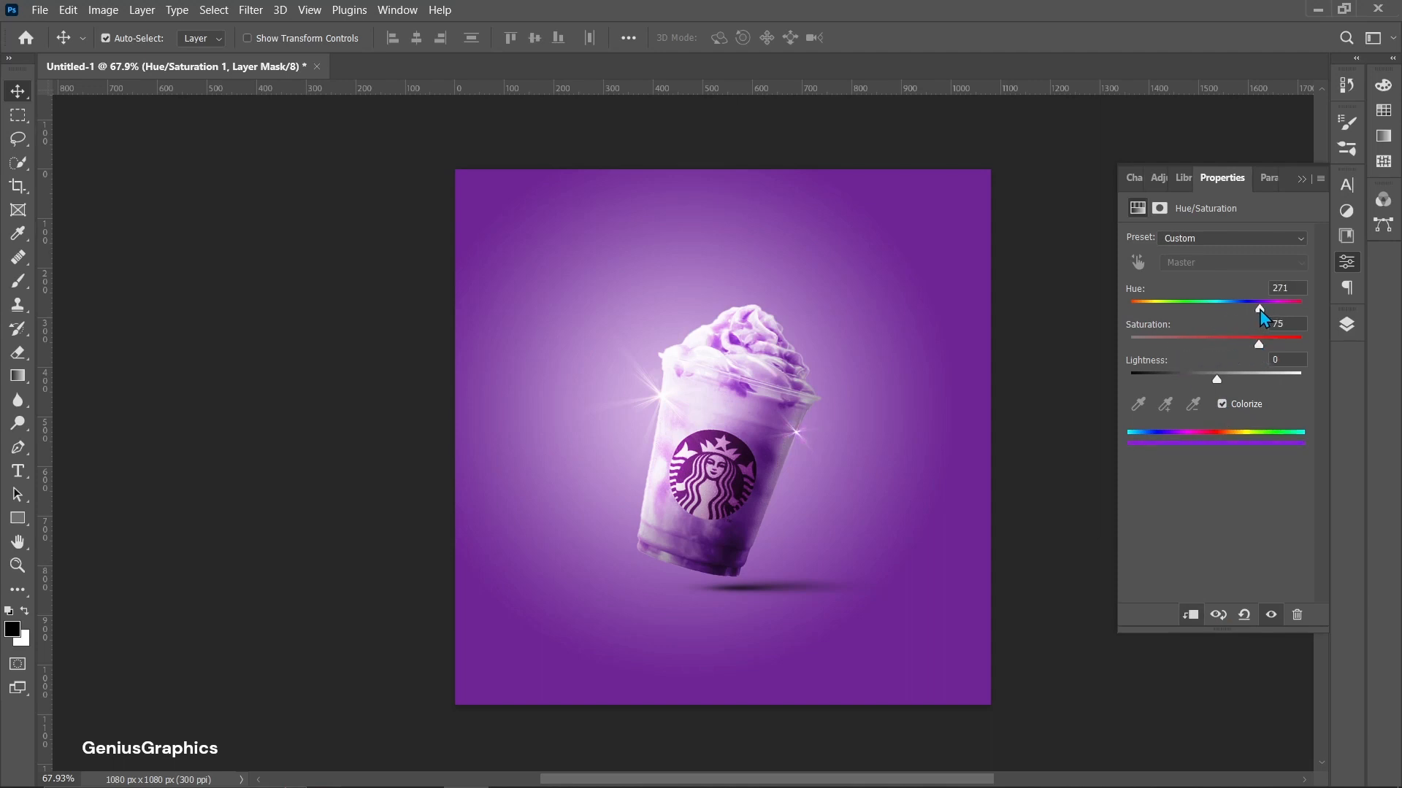
pyautogui.click(1347, 261)
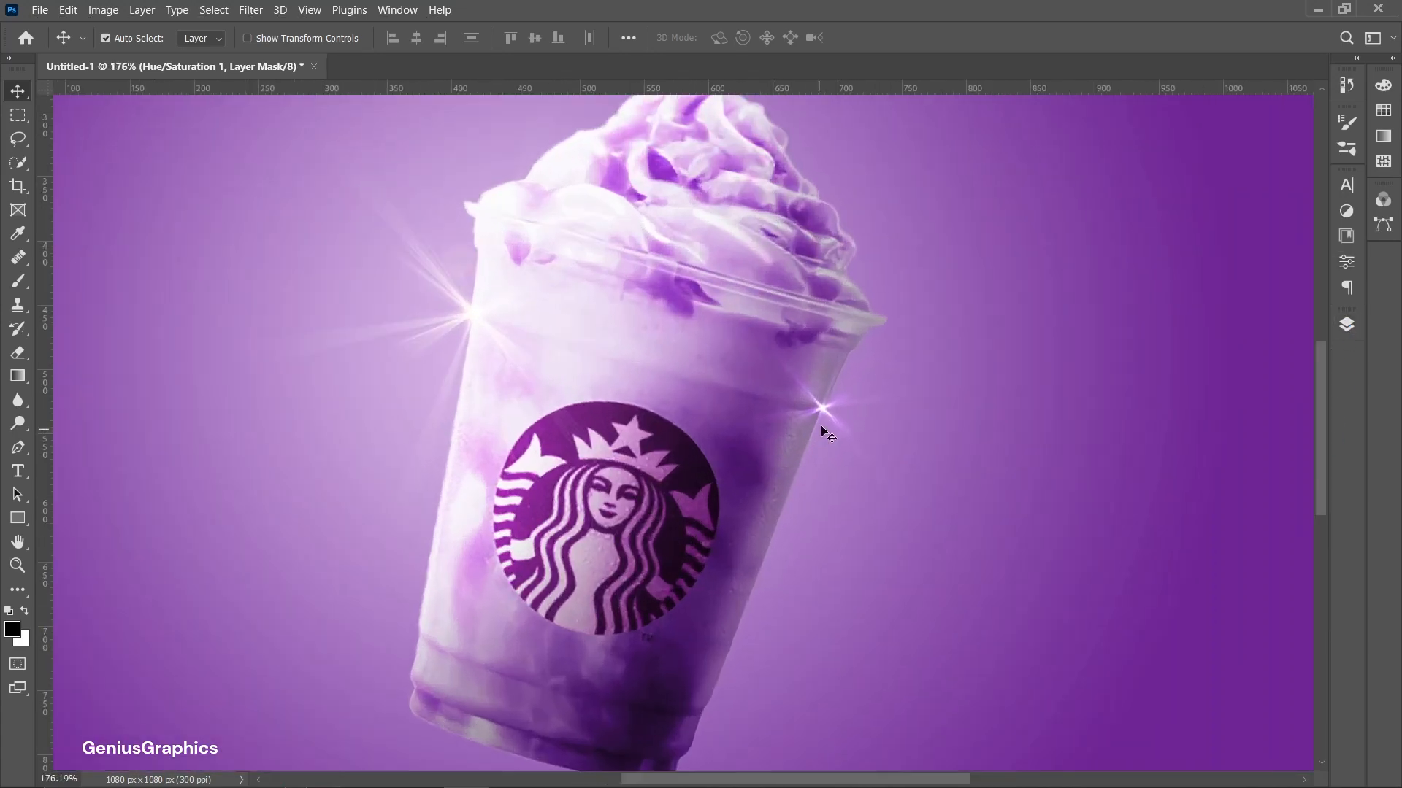
# Fine-tune the LIGHT copy flare's position on the cup's right edge and scale it down slightly
pyautogui.moveTo(826, 432); pyautogui.dragTo(817, 426)
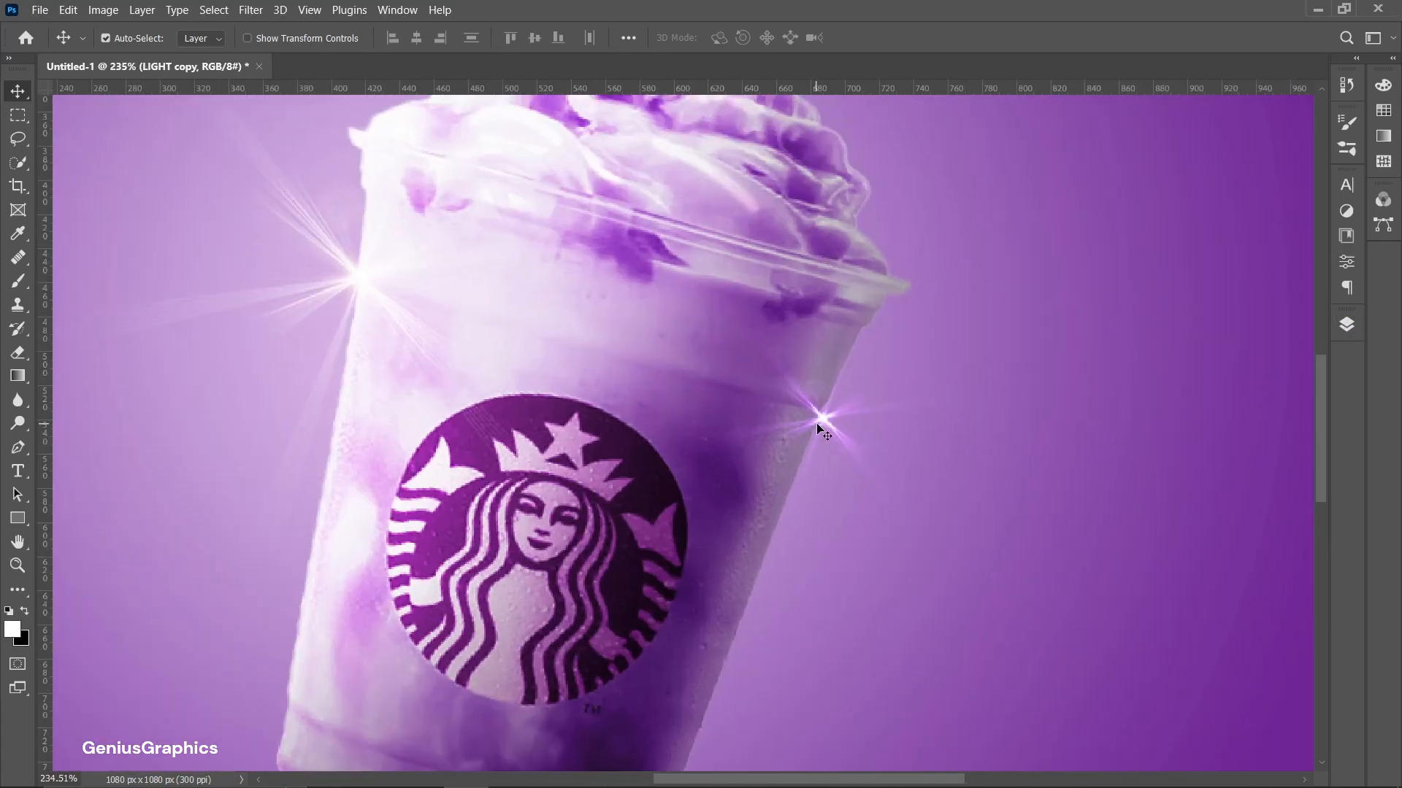
pyautogui.moveTo(816, 424); pyautogui.dragTo(813, 422)
pyautogui.hotkey('ctrl', '0')
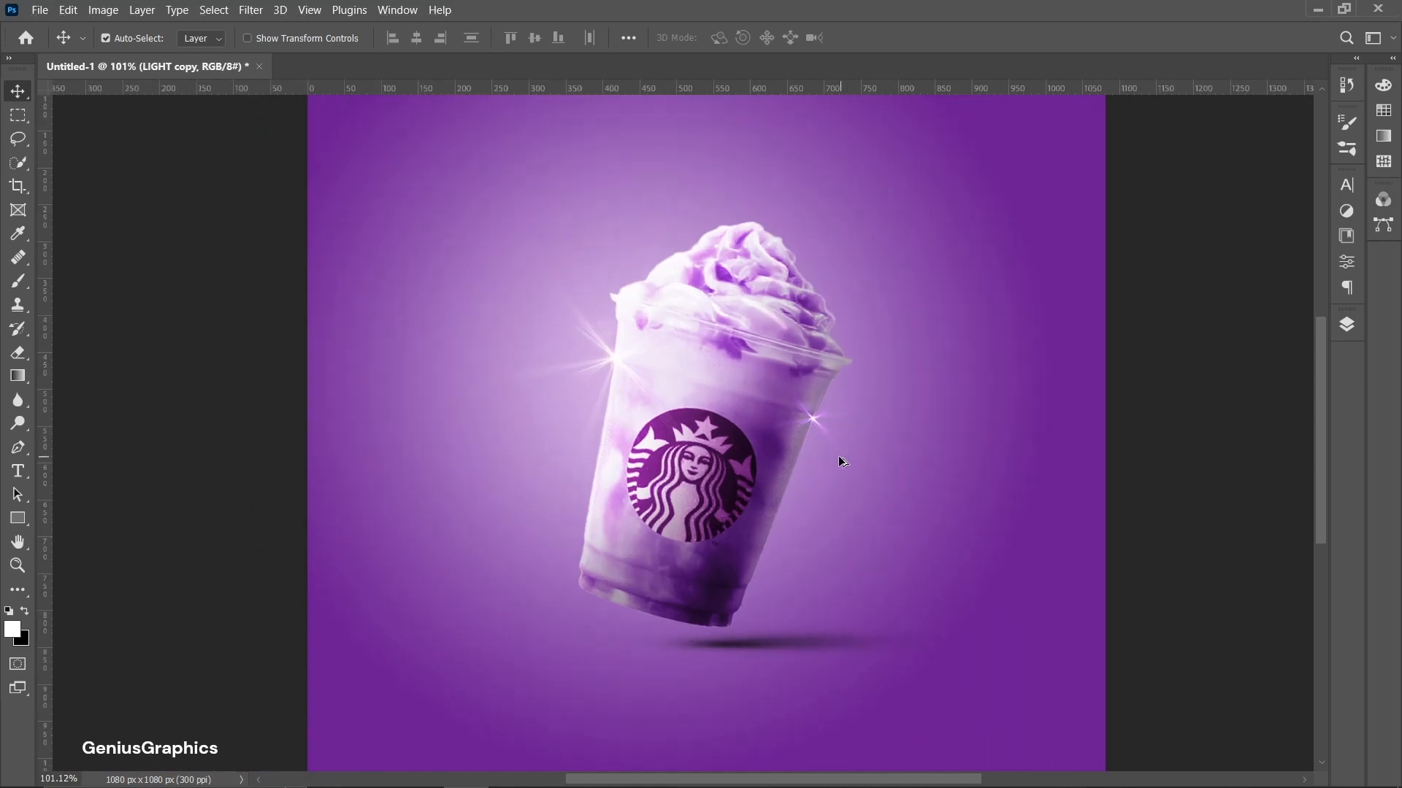
pyautogui.hotkey('ctrl', 't')
pyautogui.moveTo(895, 332); pyautogui.dragTo(899, 335)
pyautogui.press('Return')
pyautogui.scroll(-3, 469, 481)
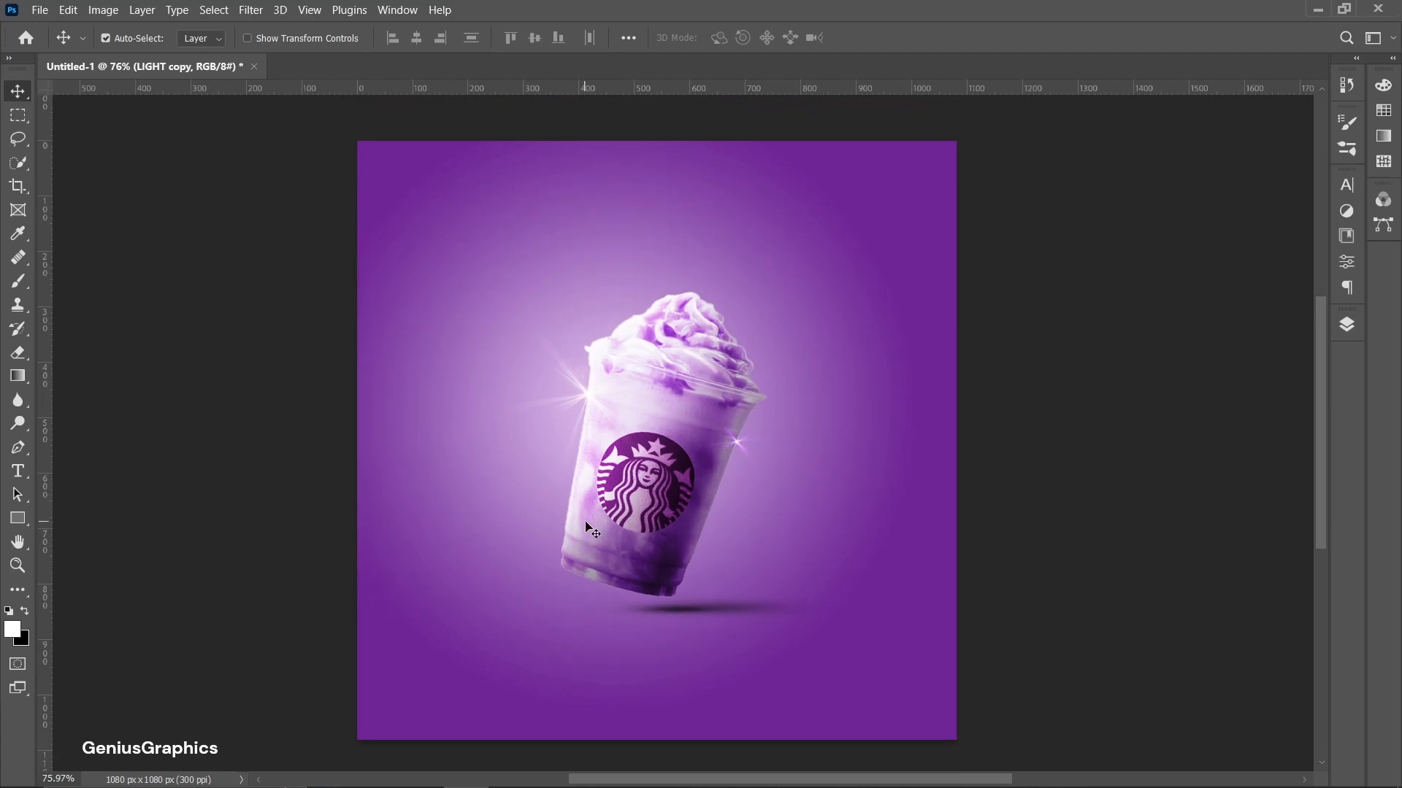
pyautogui.scroll(1, 591, 531)
# Group the LIGHT, LIGHT copy and Hue/Saturation 1 layers and name the group SPARK
pyautogui.click(1346, 325)
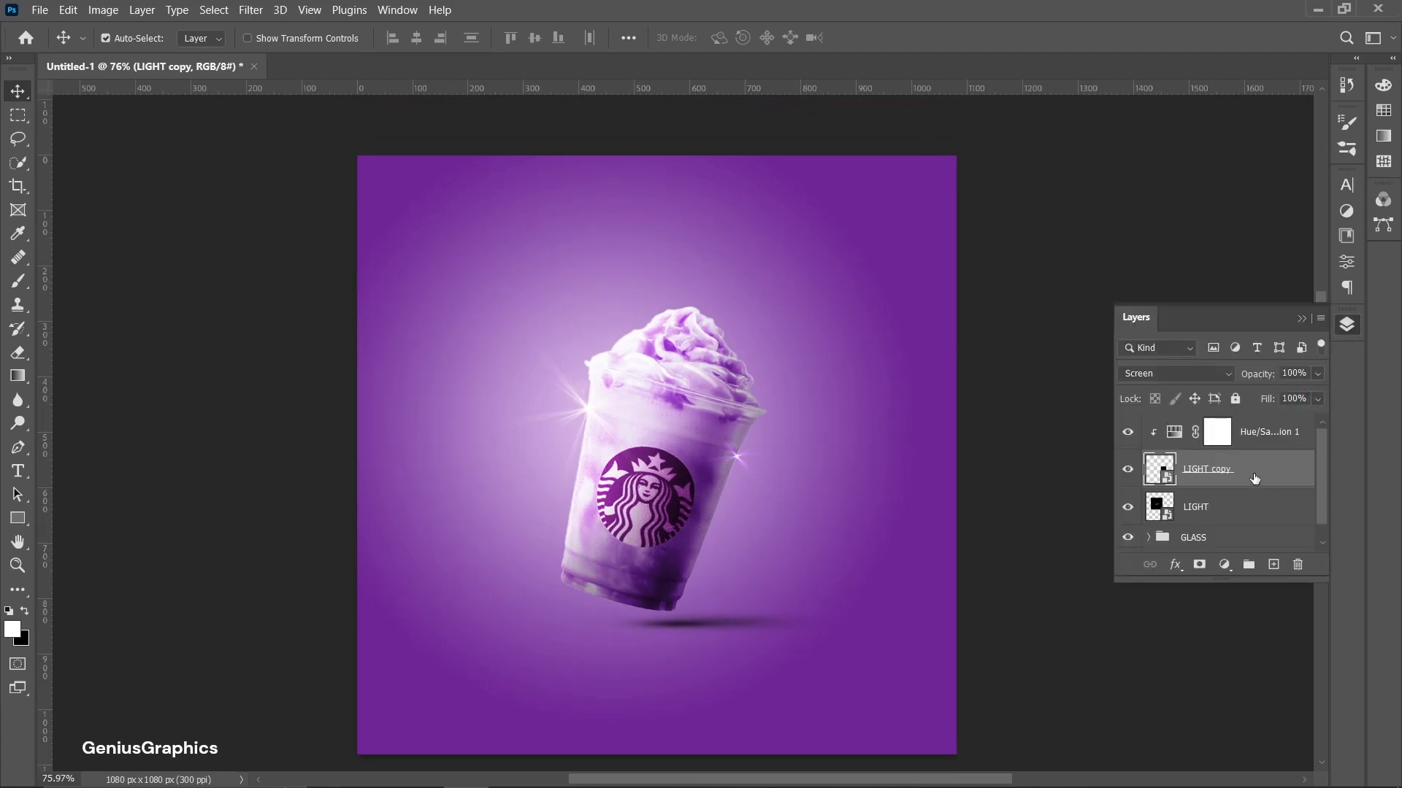
pyautogui.click(1222, 511)
pyautogui.click(1287, 428)
pyautogui.press('x')
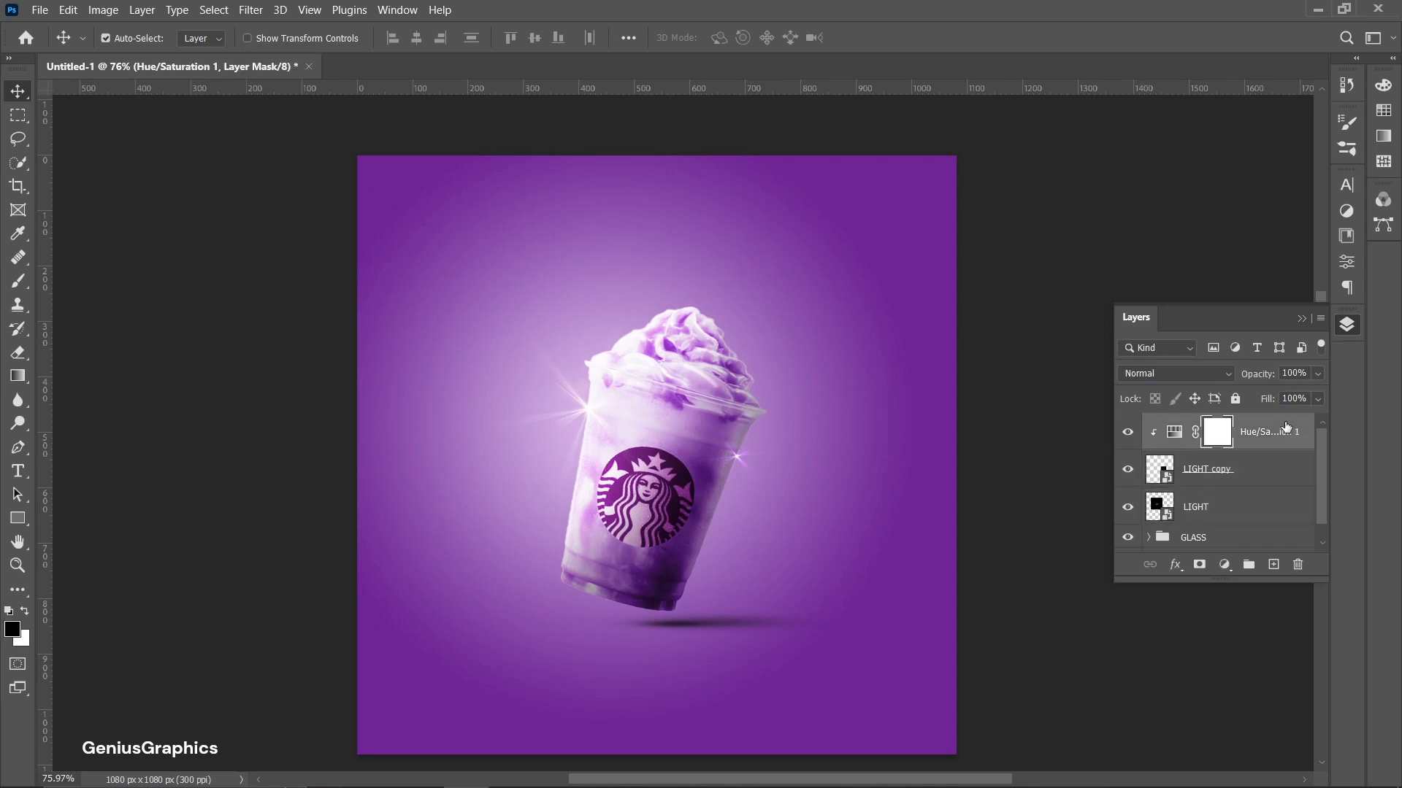
pyautogui.keyDown('shift'); pyautogui.click(1252, 513); pyautogui.keyUp('shift')
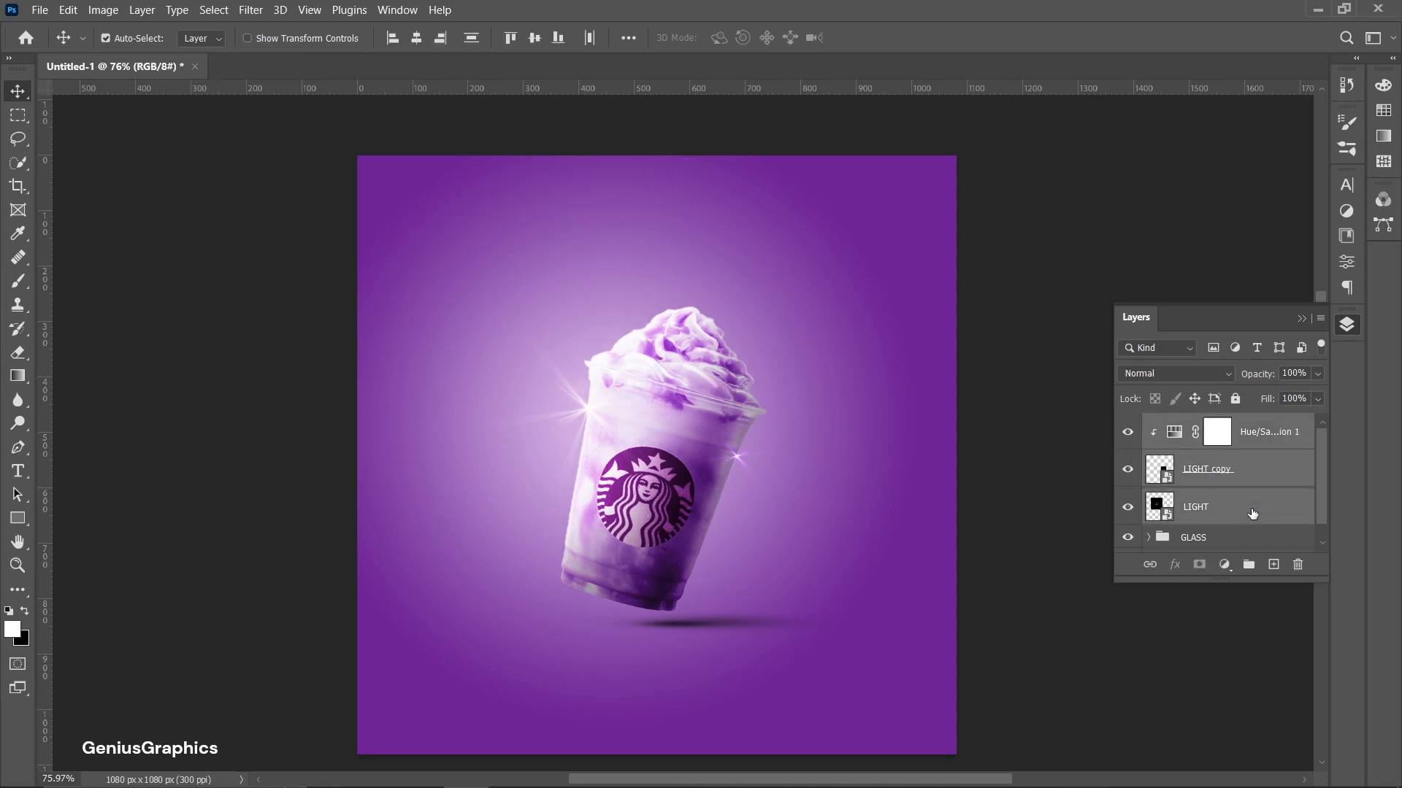
pyautogui.click(1249, 566)
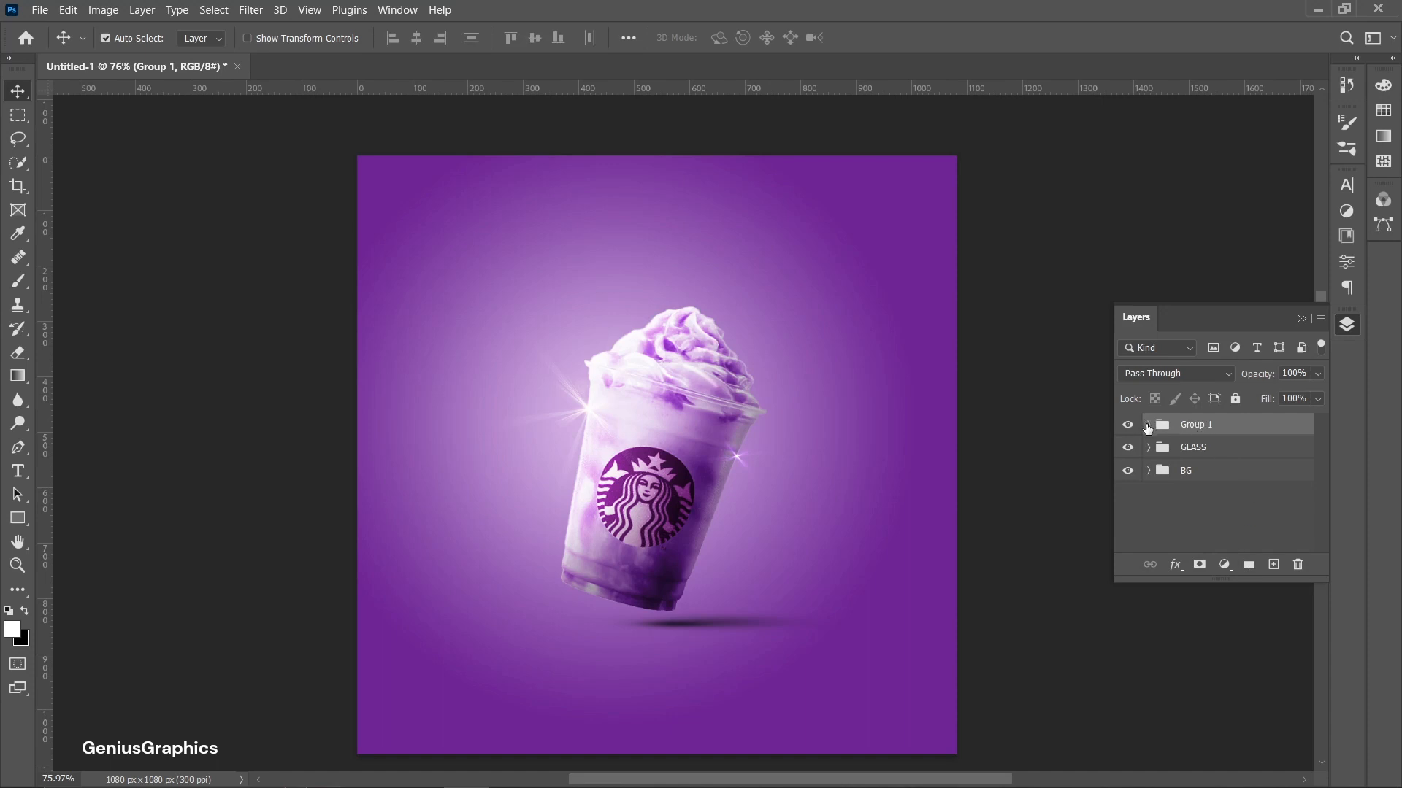
pyautogui.doubleClick(1202, 426)
pyautogui.write('SPAR')
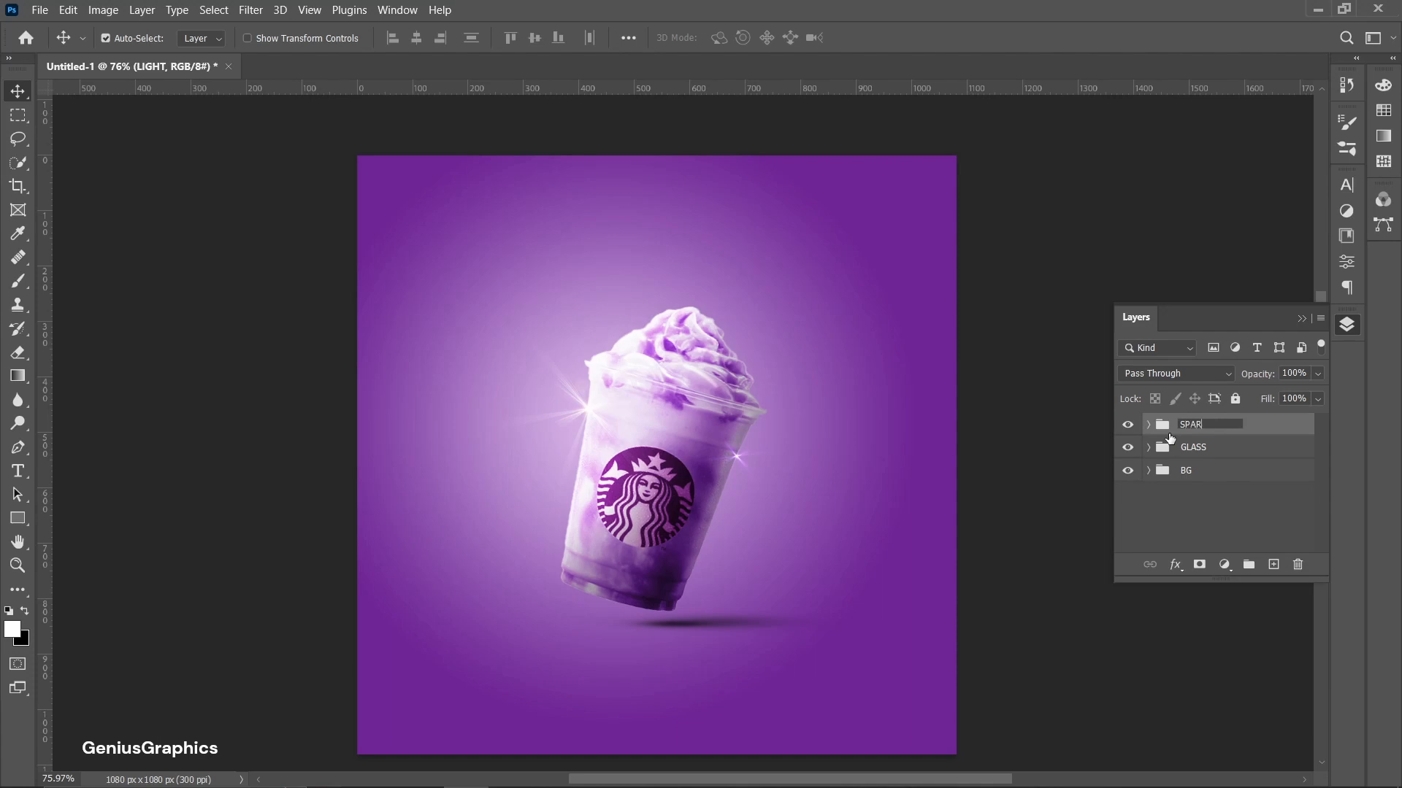
pyautogui.write('K')
pyautogui.click(1238, 512)
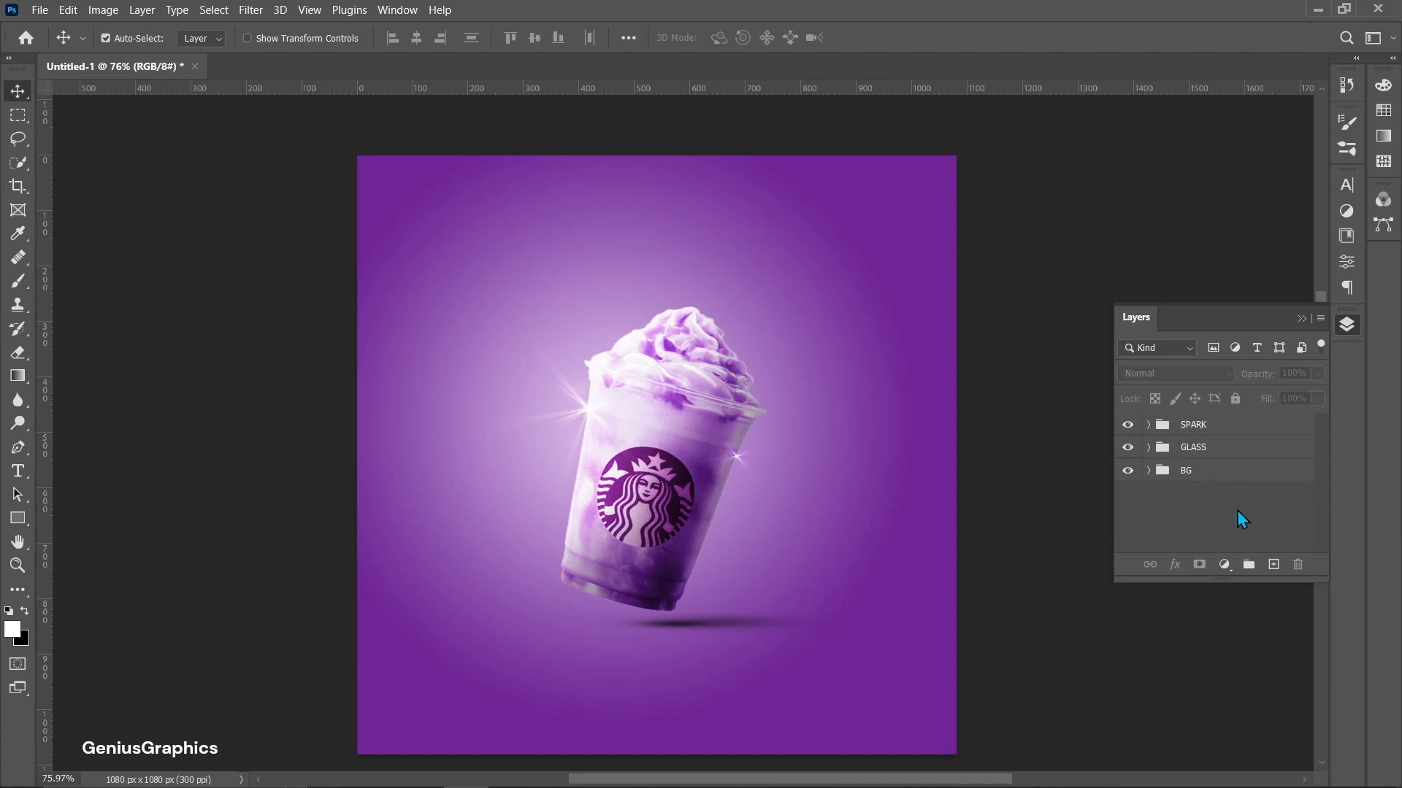
# Place the RIBBON (1) image as an embedded object directly above the BG group, behind the cup
pyautogui.click(1203, 476)
pyautogui.click(40, 10)
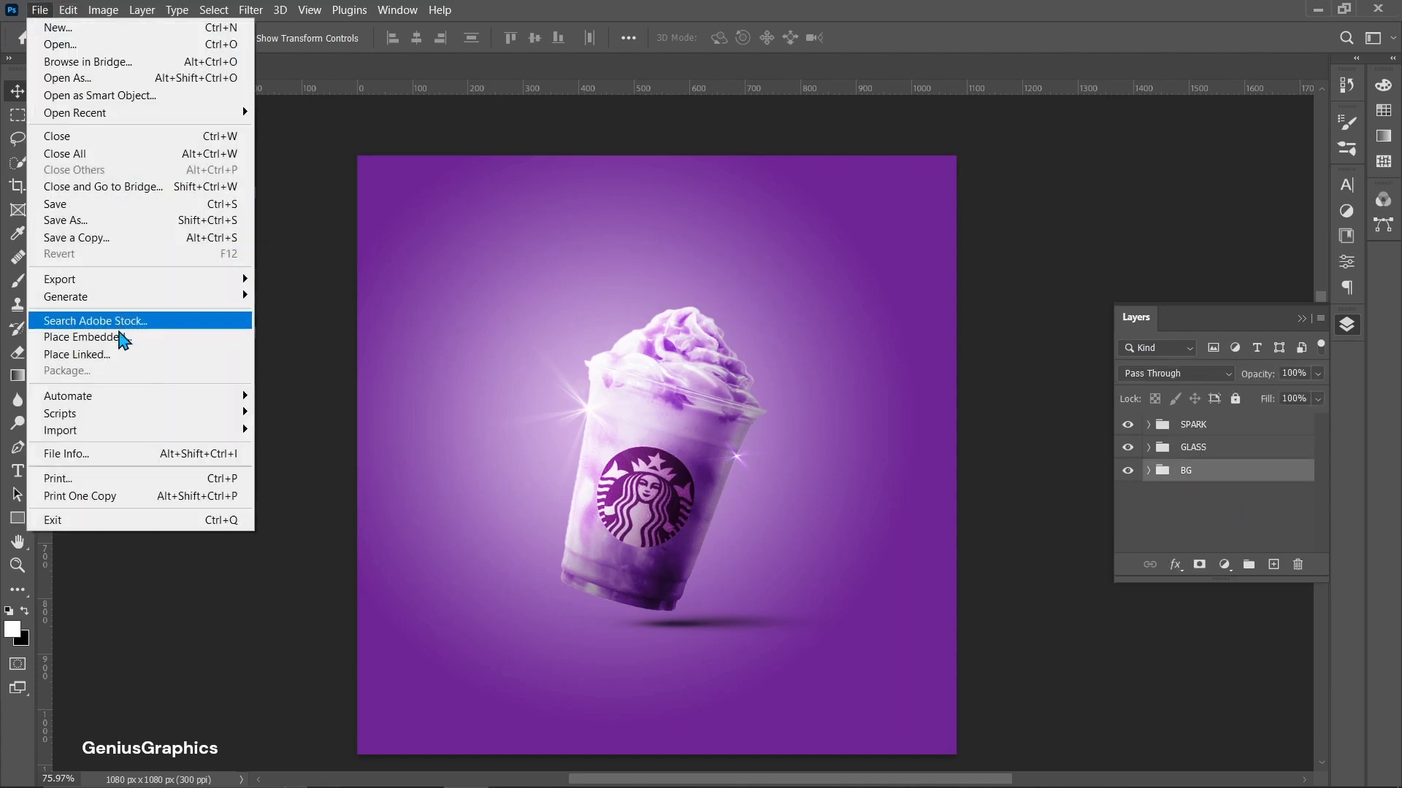
pyautogui.click(119, 334)
pyautogui.click(690, 164)
pyautogui.click(865, 500)
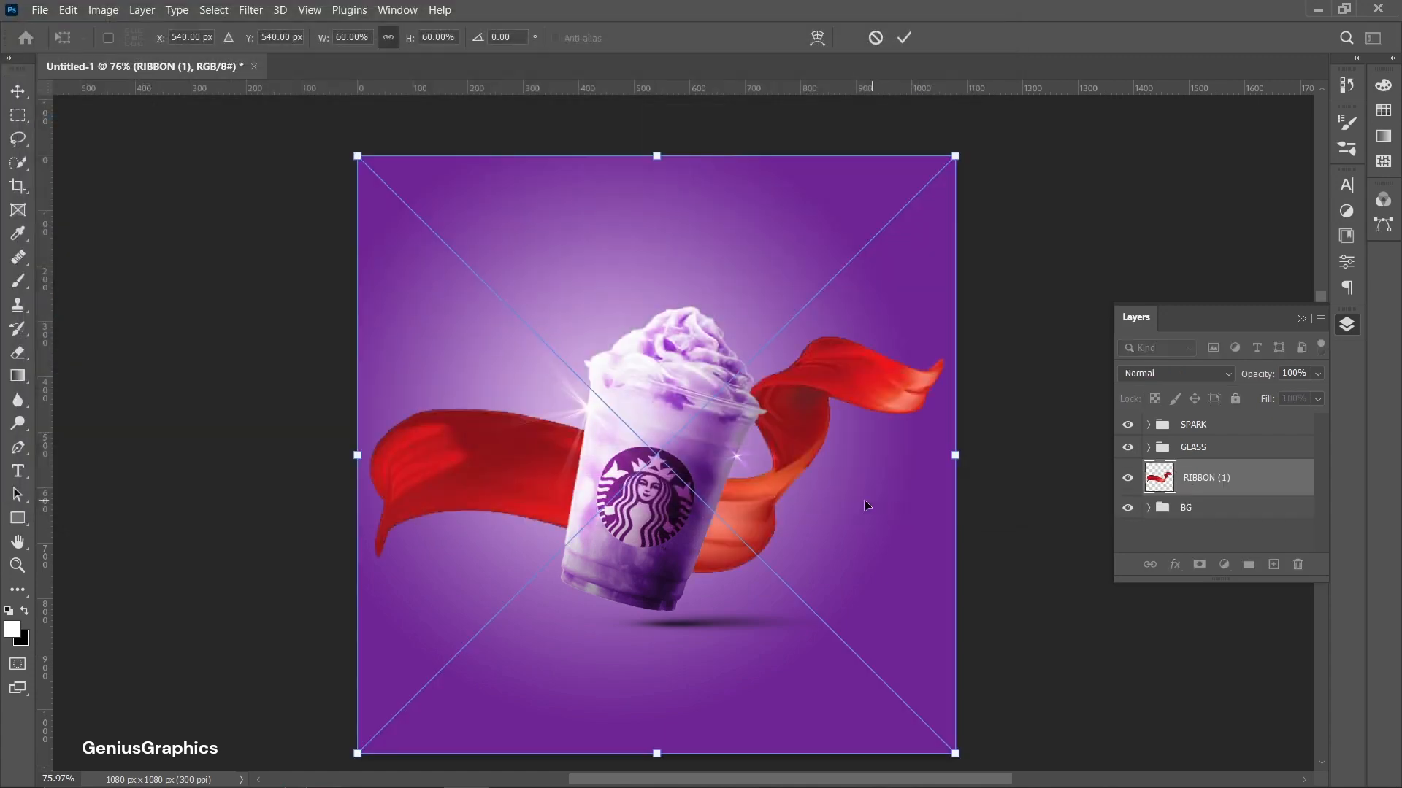
# Scale the ribbon to about 42.09%, rotate it about 8.56°, and position it so both ends extend from behind the cup
pyautogui.moveTo(957, 156); pyautogui.dragTo(778, 334)
pyautogui.moveTo(473, 571); pyautogui.dragTo(562, 492)
pyautogui.moveTo(882, 237); pyautogui.dragTo(912, 277)
pyautogui.moveTo(743, 479); pyautogui.dragTo(751, 502)
pyautogui.moveTo(803, 420); pyautogui.dragTo(801, 418)
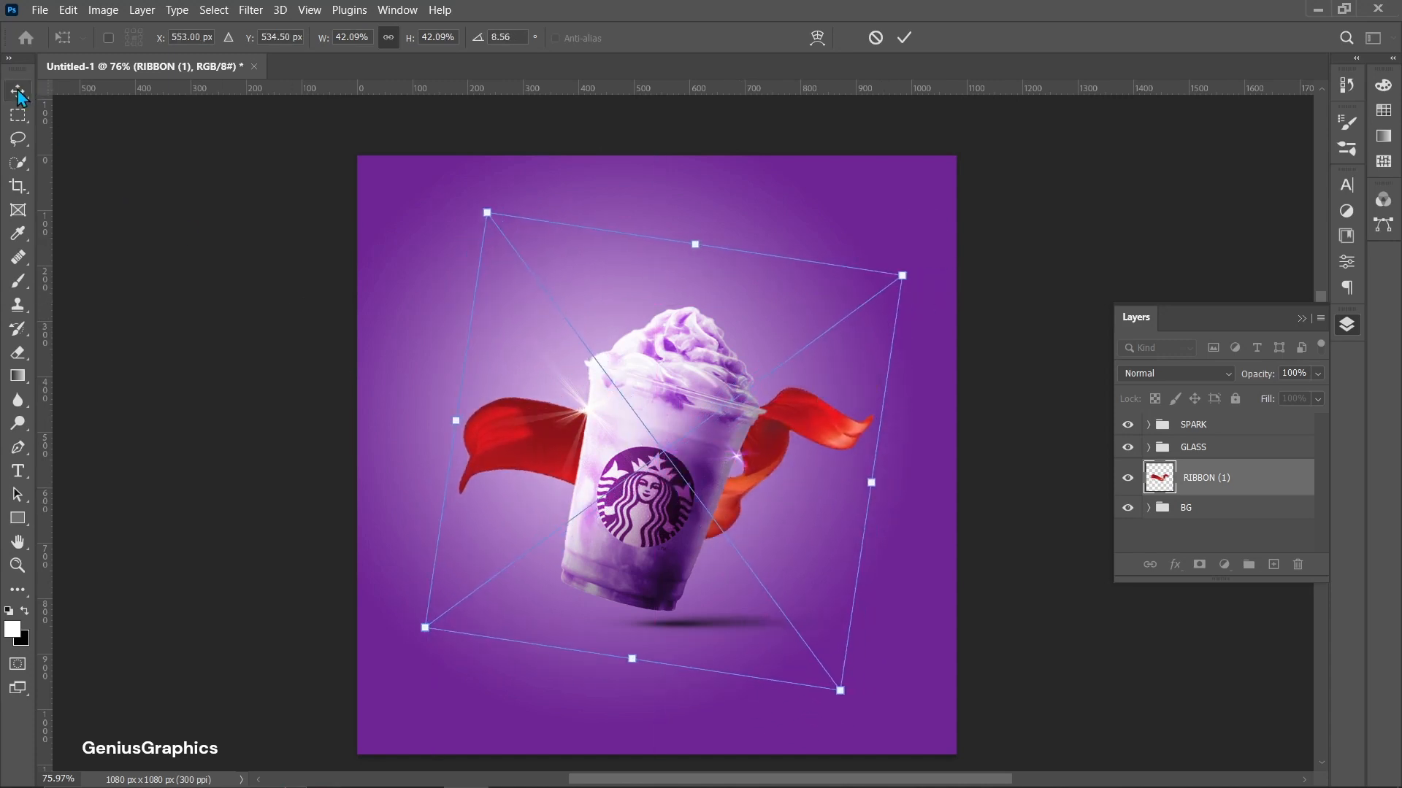
pyautogui.press('Return')
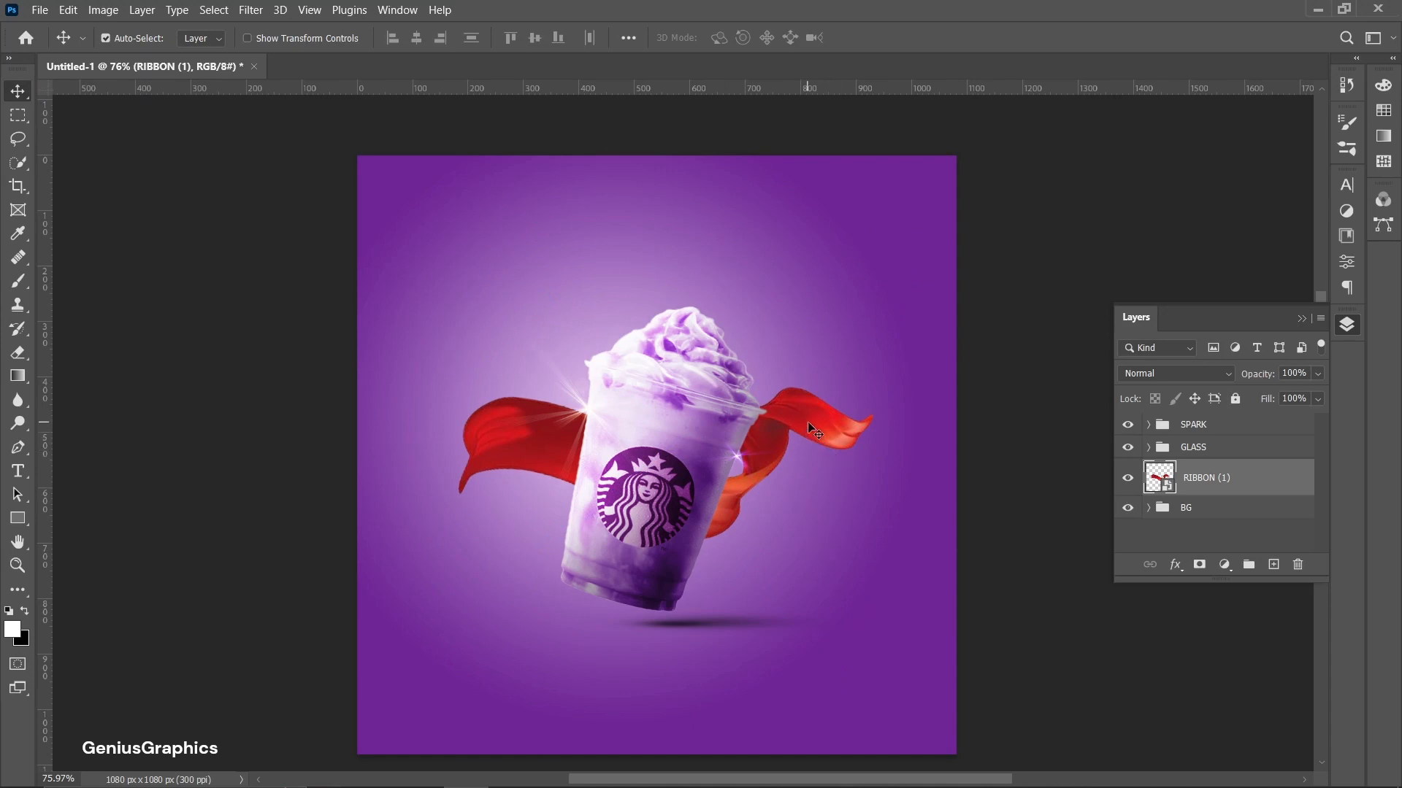
pyautogui.moveTo(808, 422); pyautogui.dragTo(807, 430)
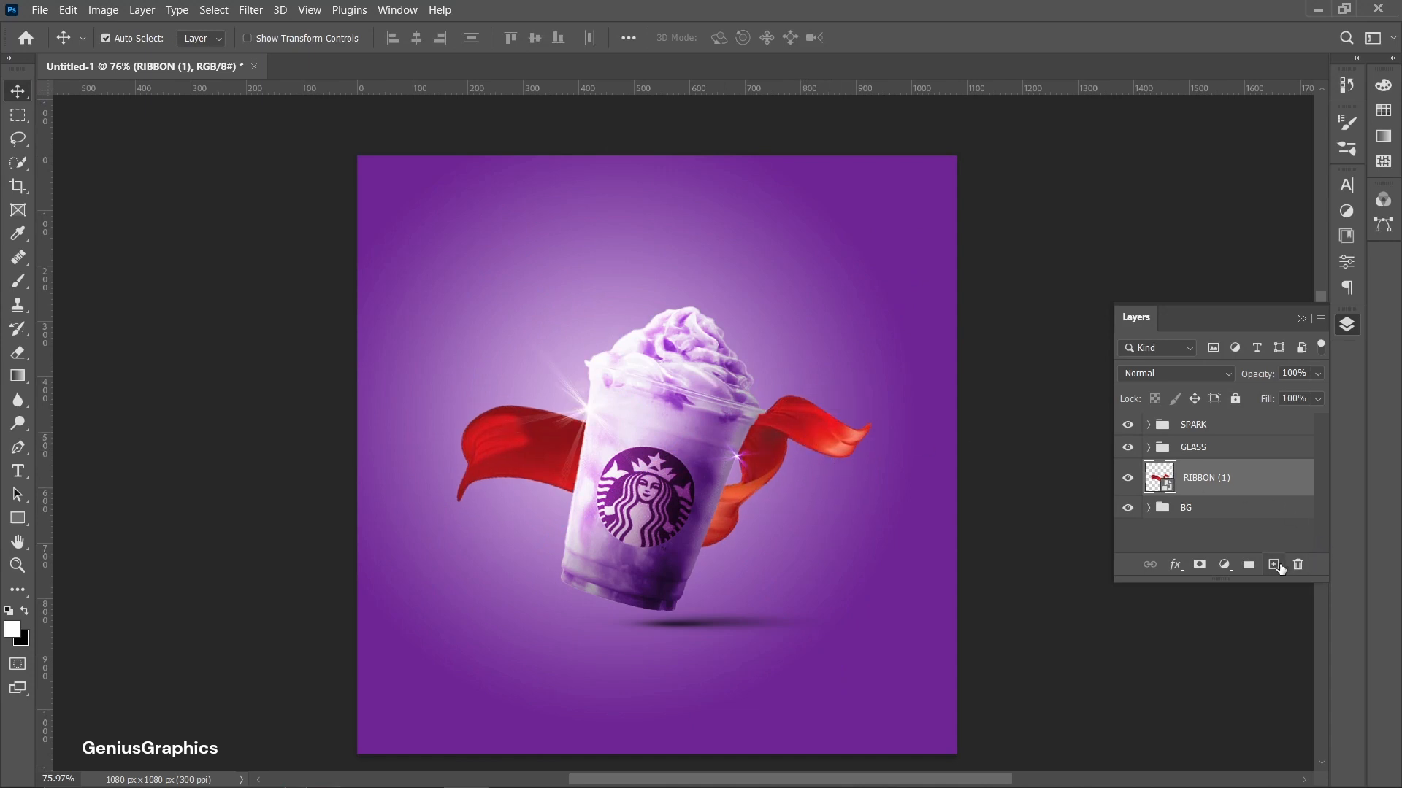
# Recolour the ribbon purple with a clipped Hue/Saturation adjustment, using Colorize, hue 291 and increased saturation
pyautogui.click(1224, 564)
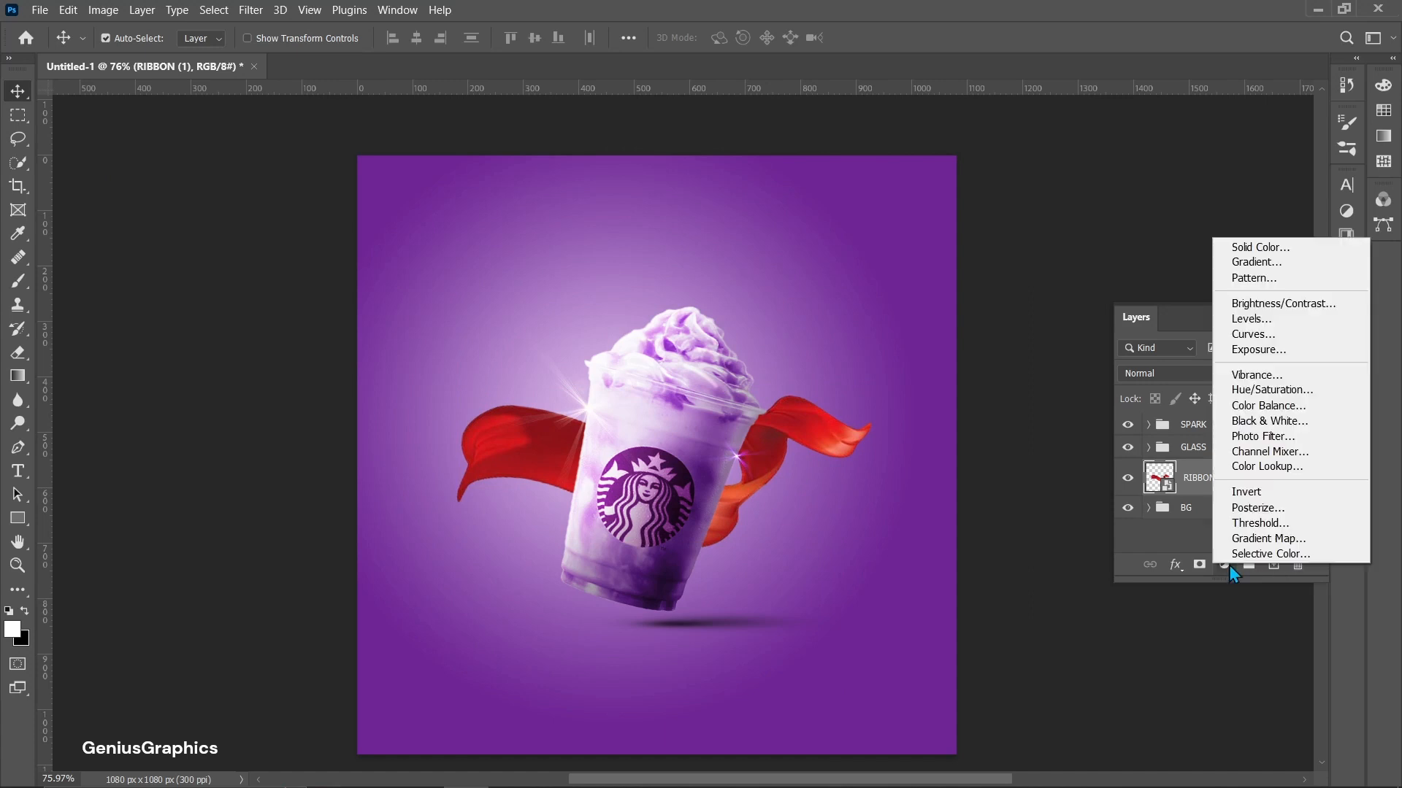
pyautogui.click(1271, 391)
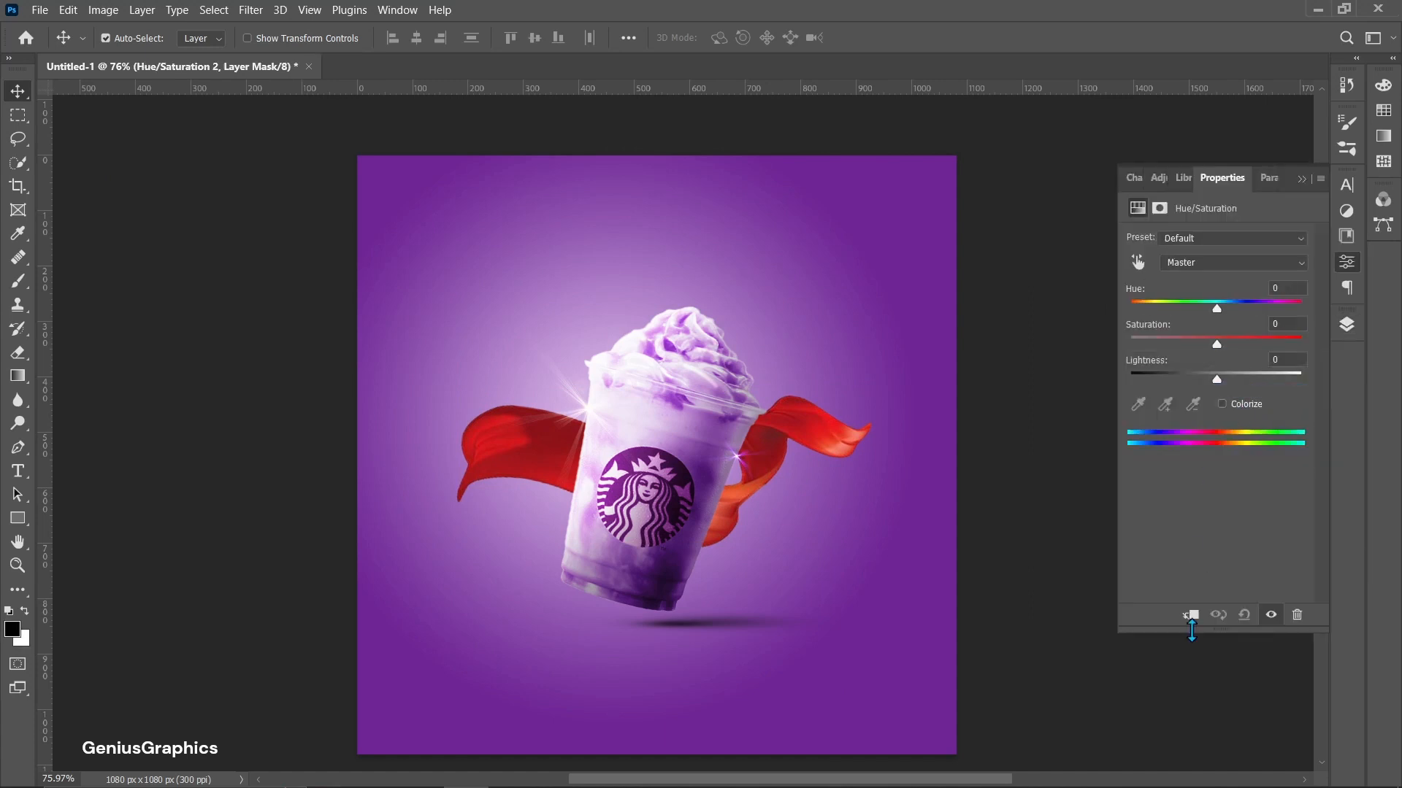
pyautogui.click(1224, 402)
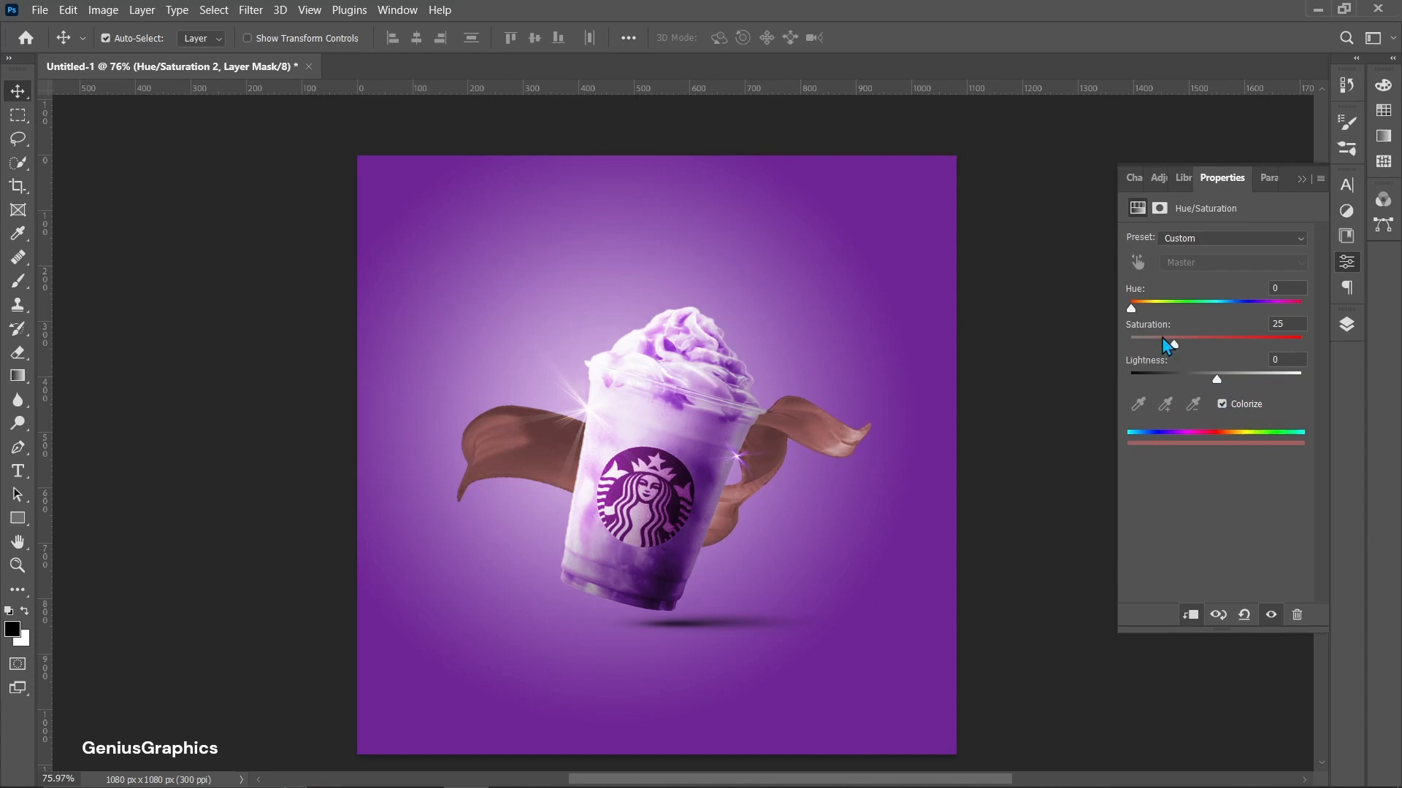
pyautogui.moveTo(1206, 354); pyautogui.dragTo(1235, 344)
pyautogui.moveTo(1131, 308); pyautogui.dragTo(1271, 310)
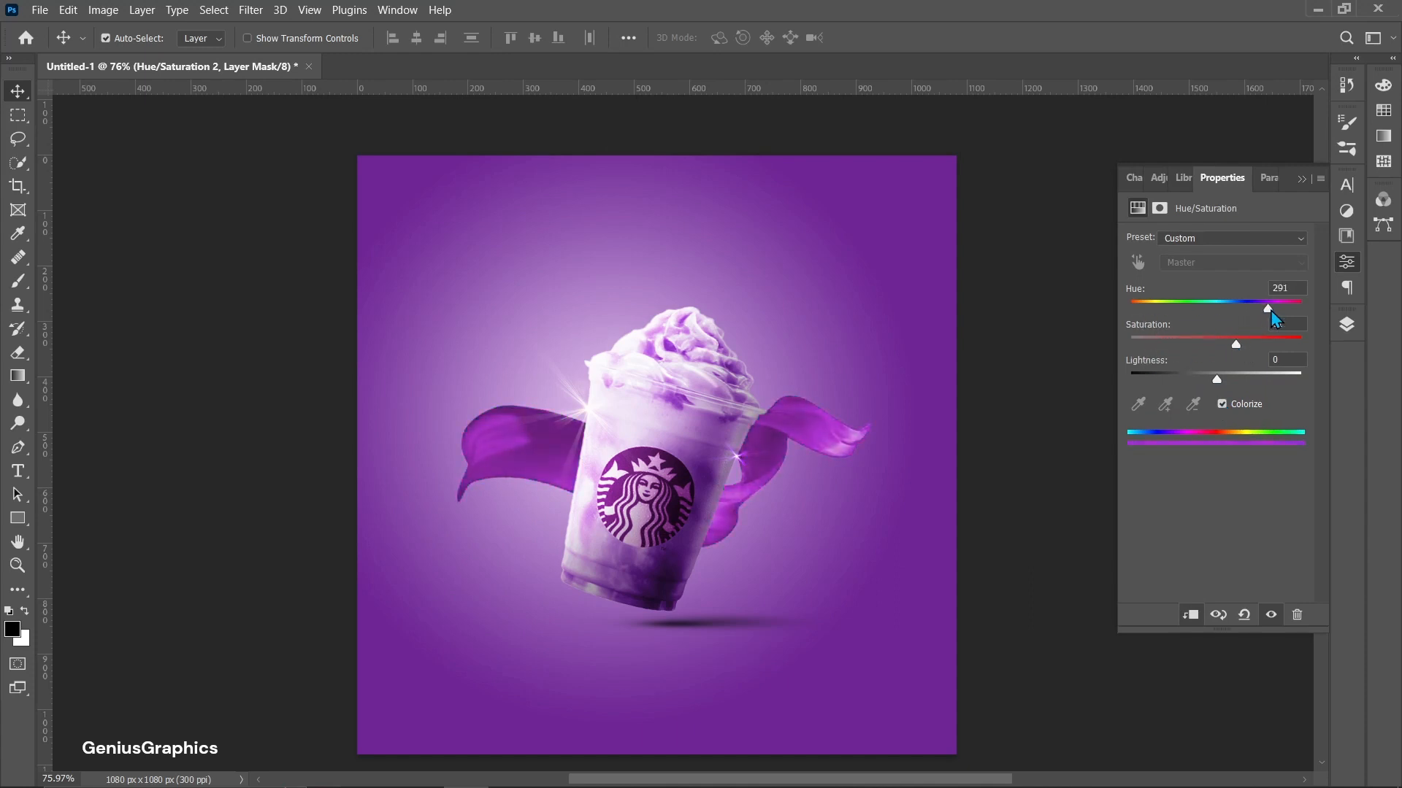
# Add an Exposure adjustment of about +1.17 clipped to the ribbon and invert its layer mask to black
pyautogui.click(1347, 326)
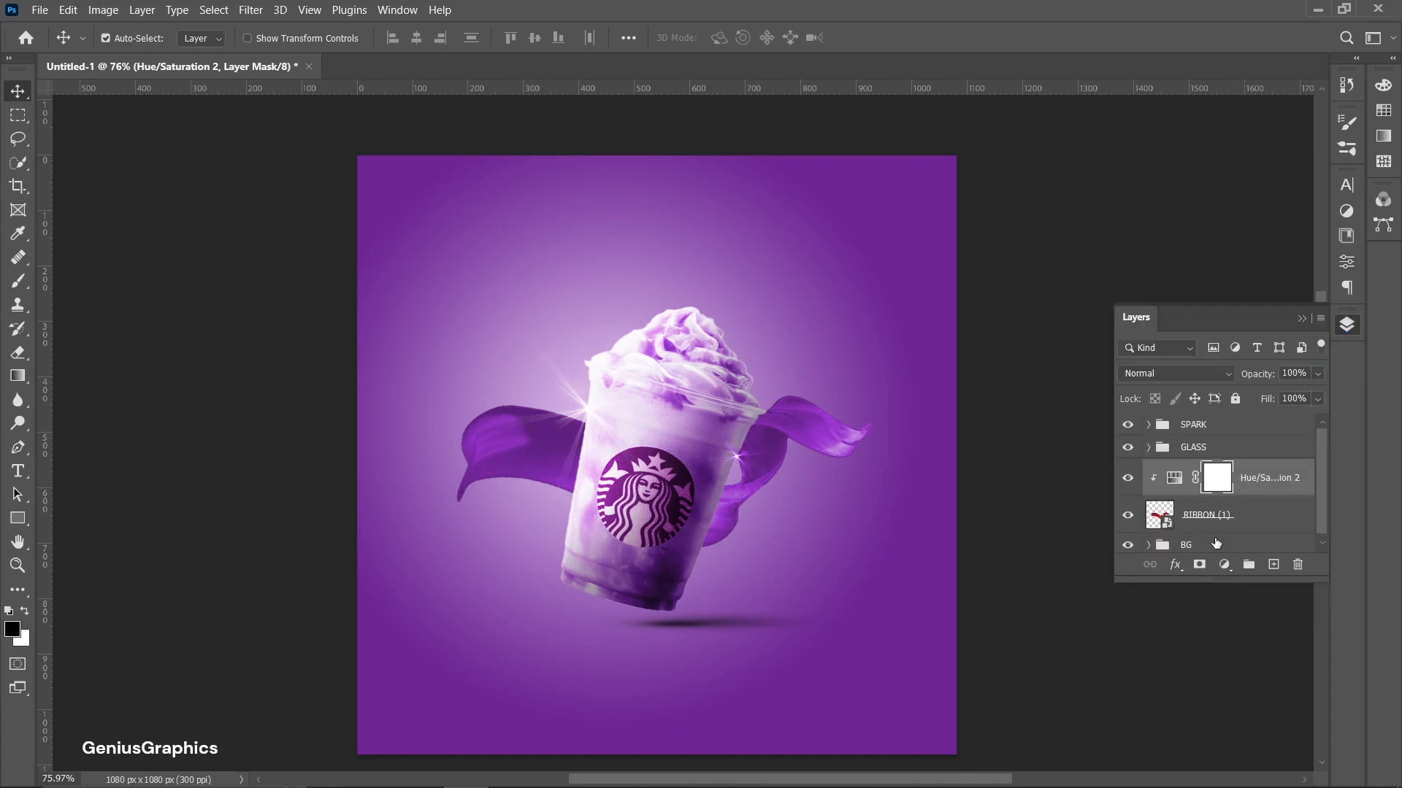
pyautogui.click(1225, 565)
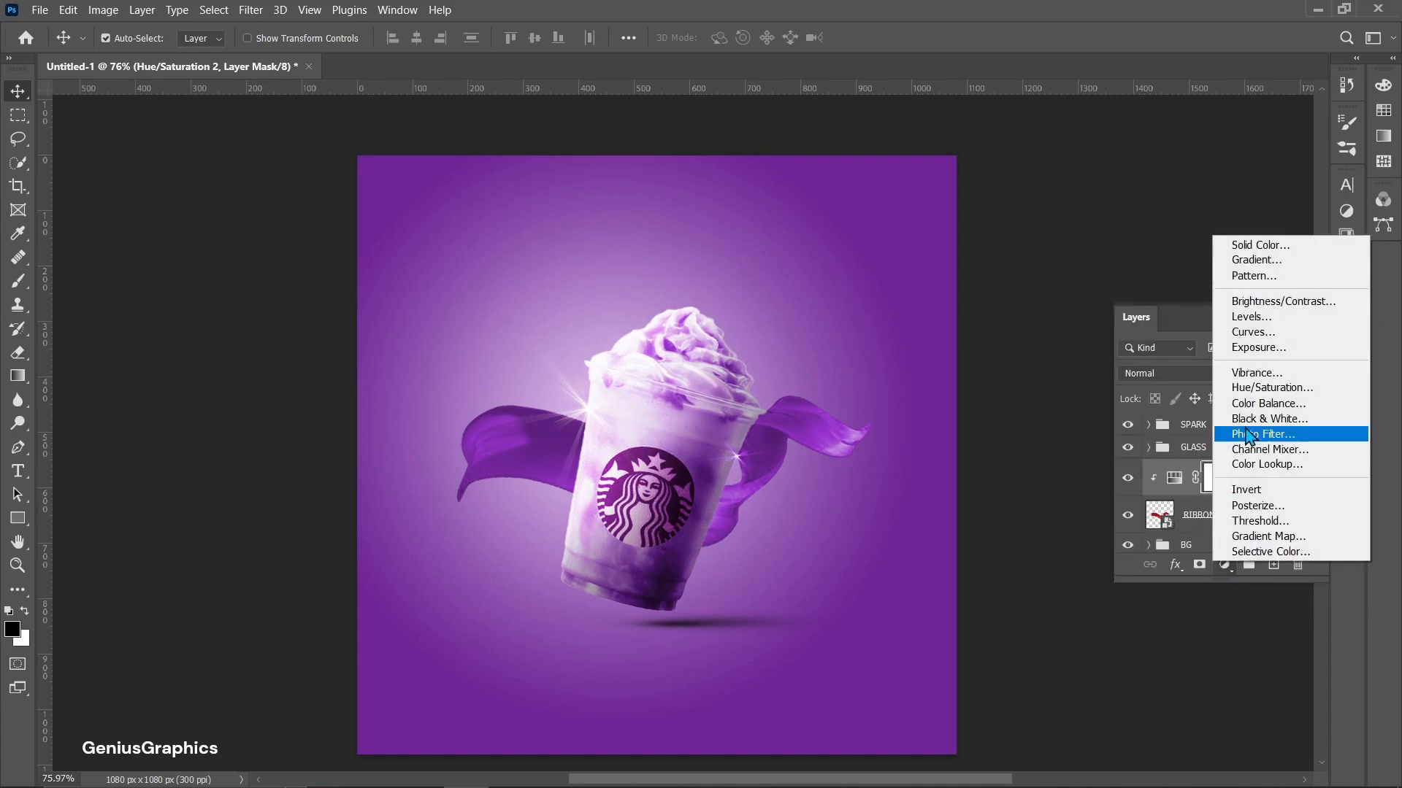
pyautogui.click(1254, 348)
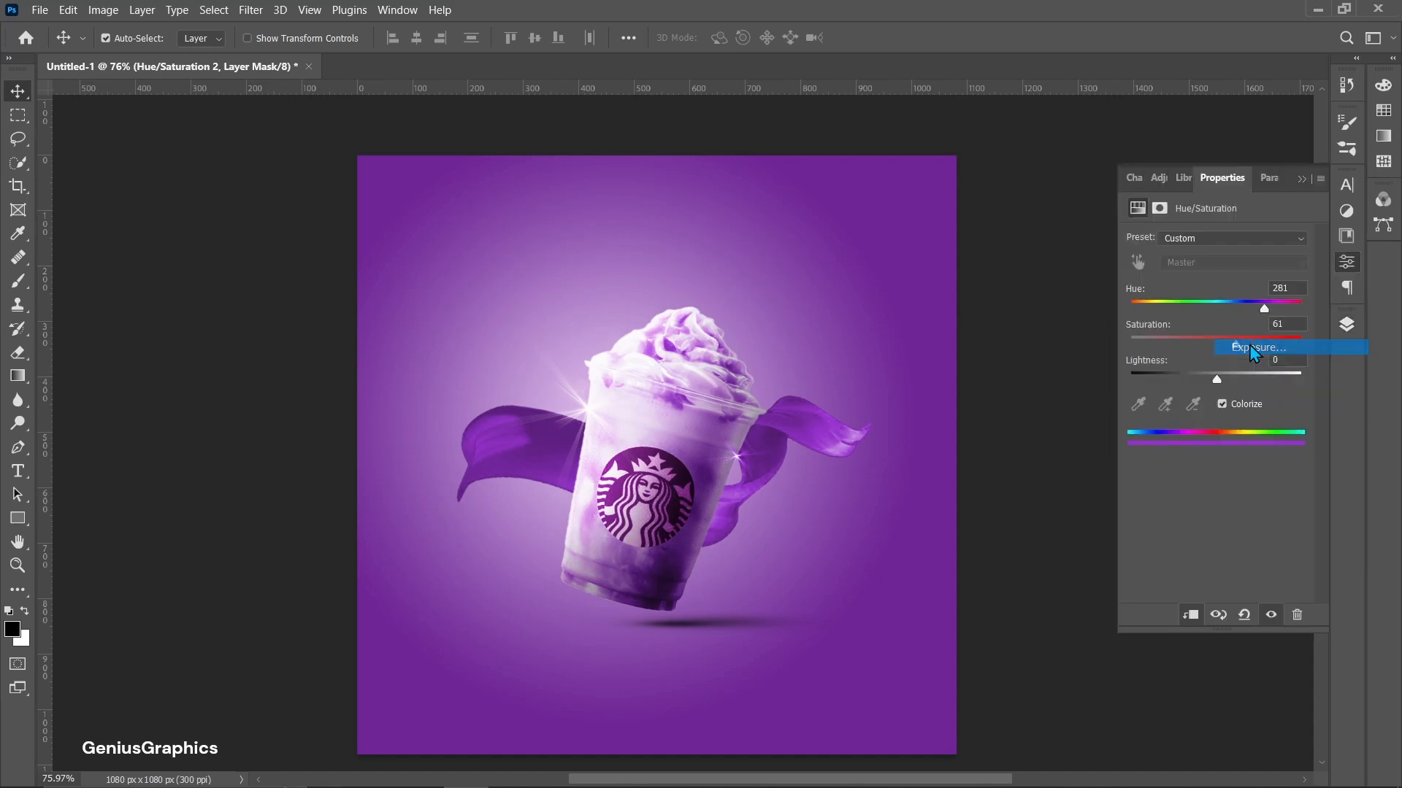
pyautogui.moveTo(1217, 284); pyautogui.dragTo(1225, 287)
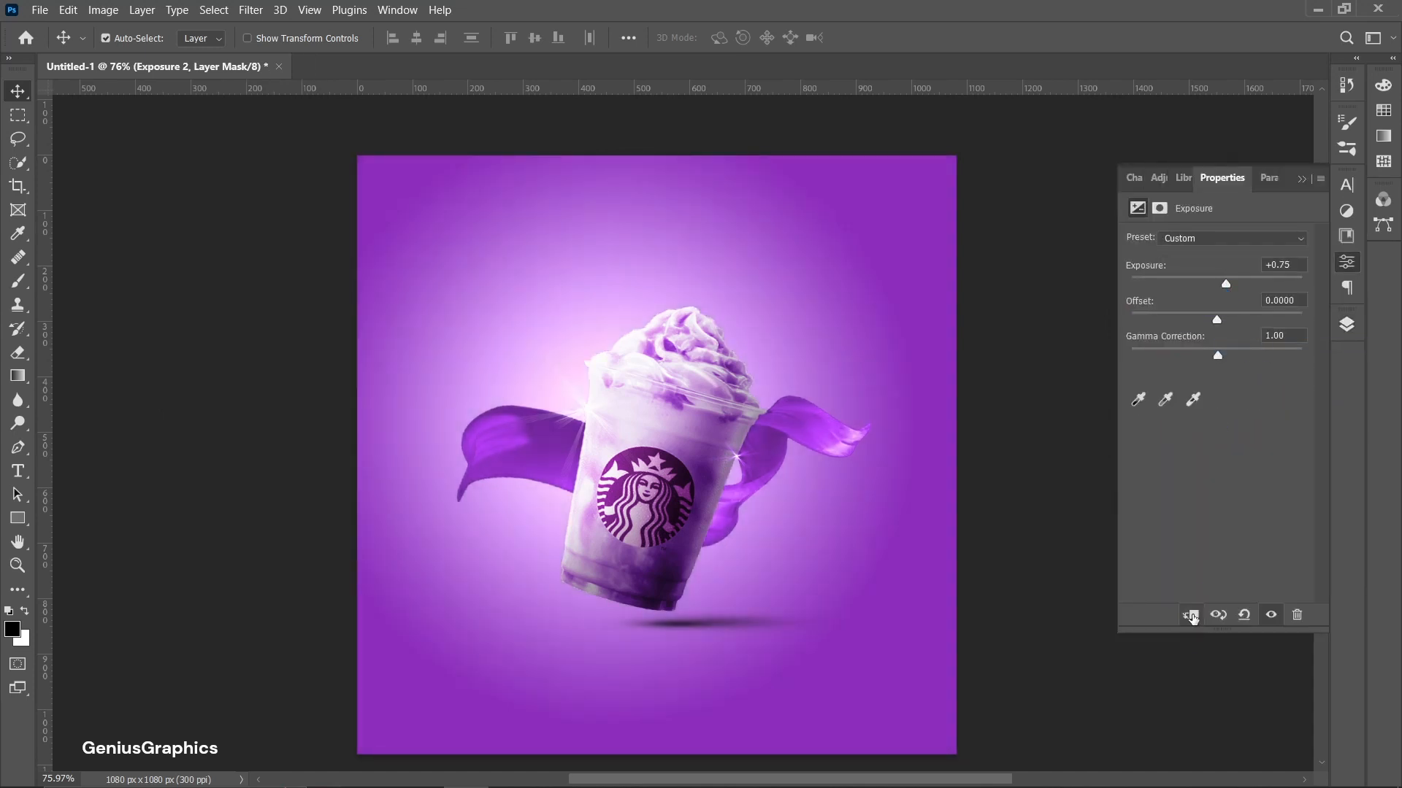
pyautogui.click(1191, 616)
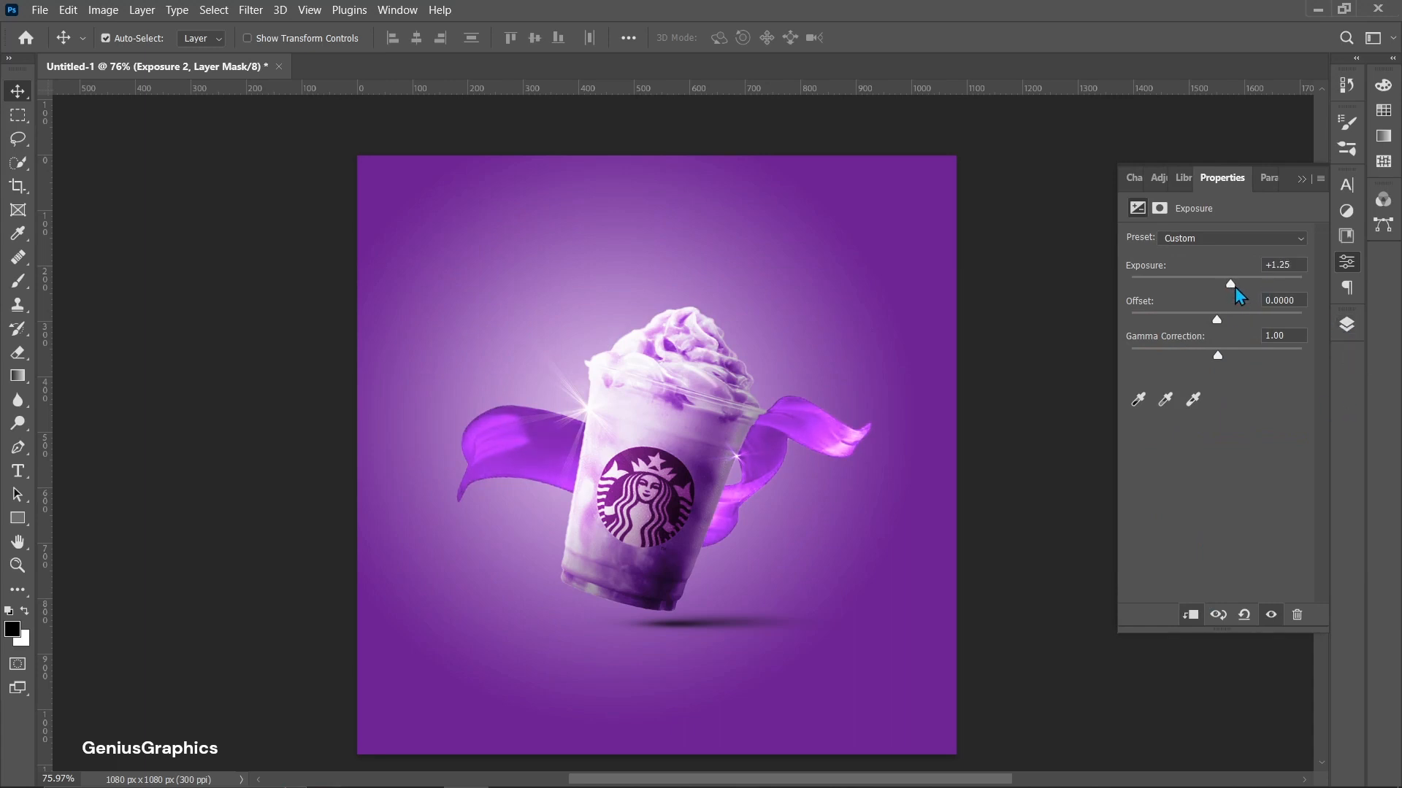
pyautogui.moveTo(1234, 287); pyautogui.dragTo(1231, 288)
pyautogui.click(1347, 326)
pyautogui.hotkey('ctrl', 'i')
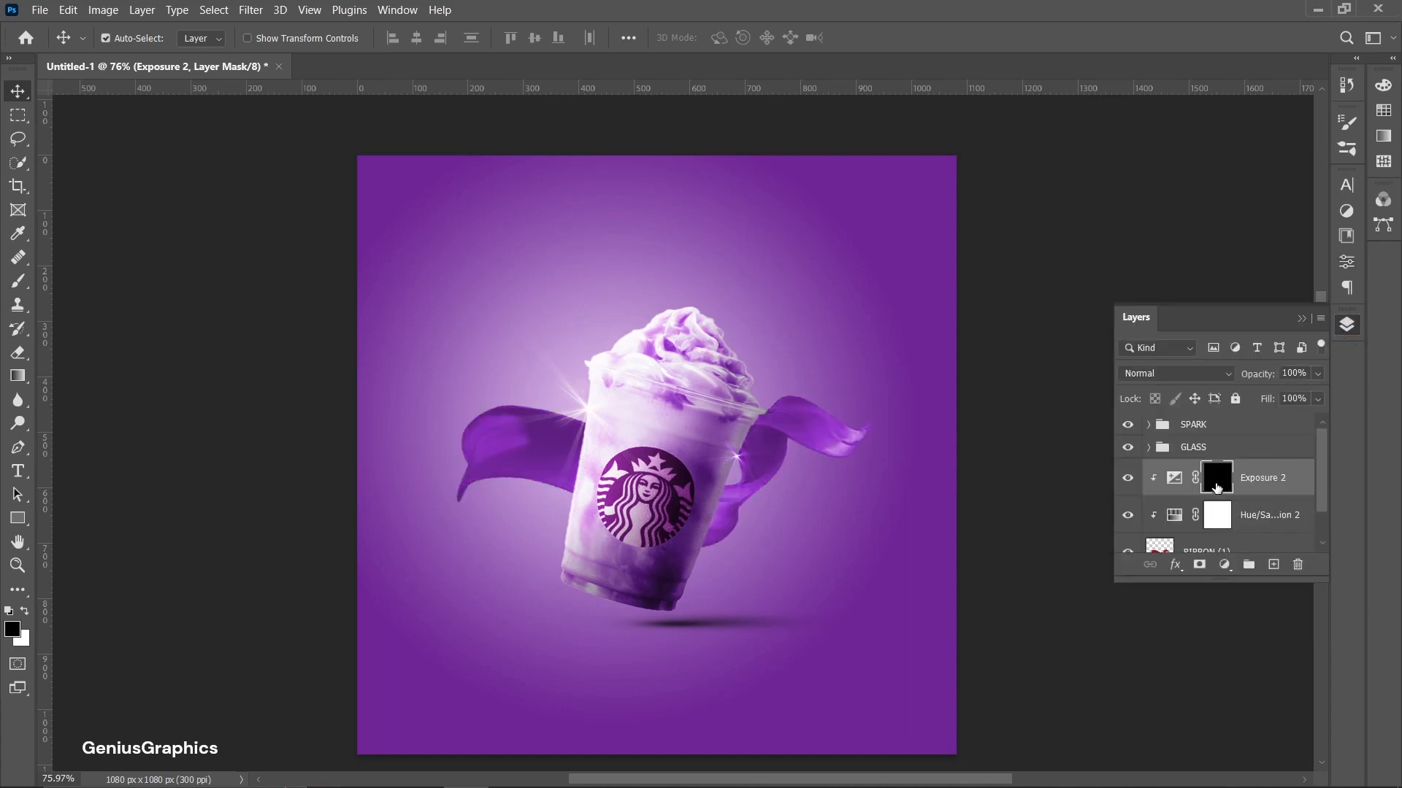
# Paint white on the Exposure mask over the ribbon's right end with a soft brush of about 139 px at 81% opacity
pyautogui.click(20, 285)
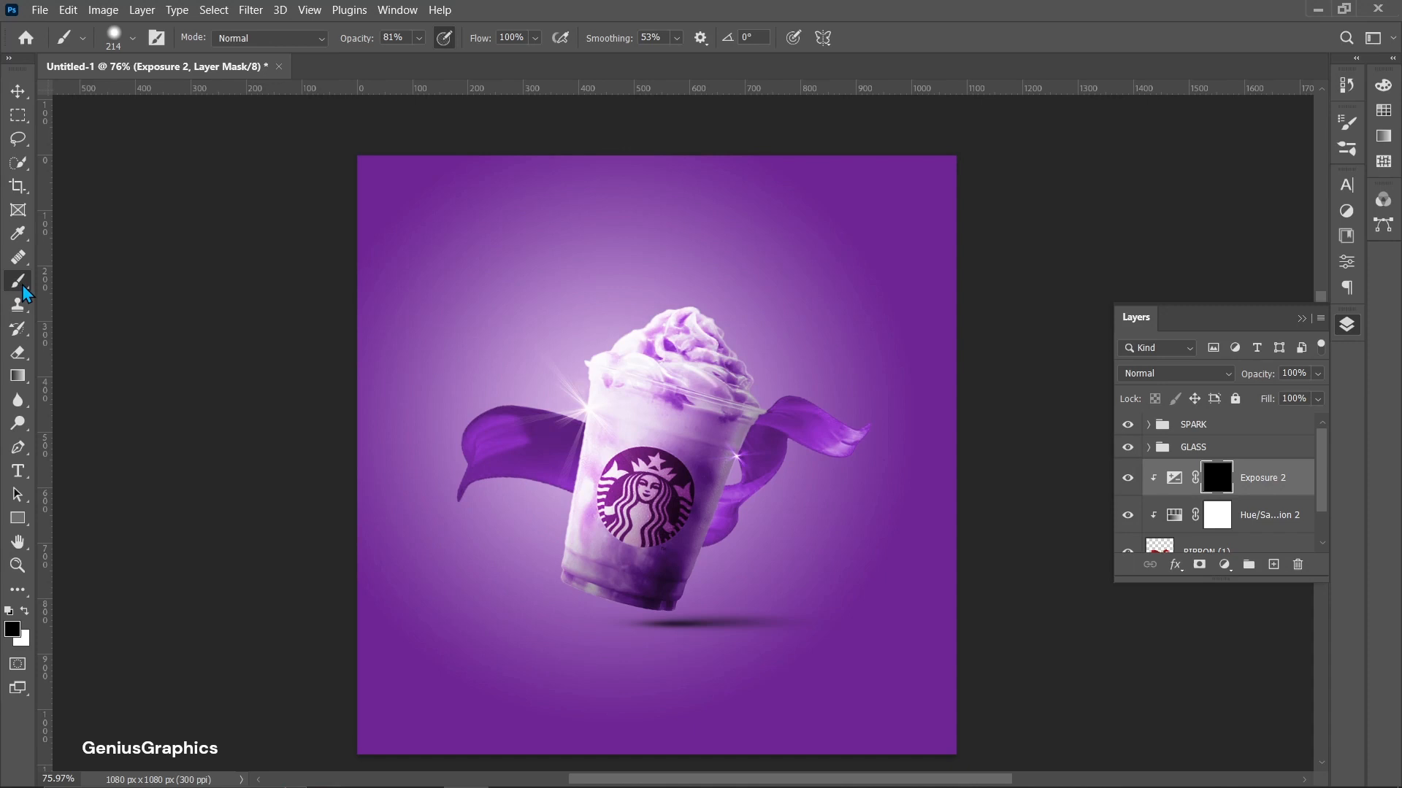
pyautogui.click(132, 40)
pyautogui.click(133, 40)
pyautogui.click(882, 457)
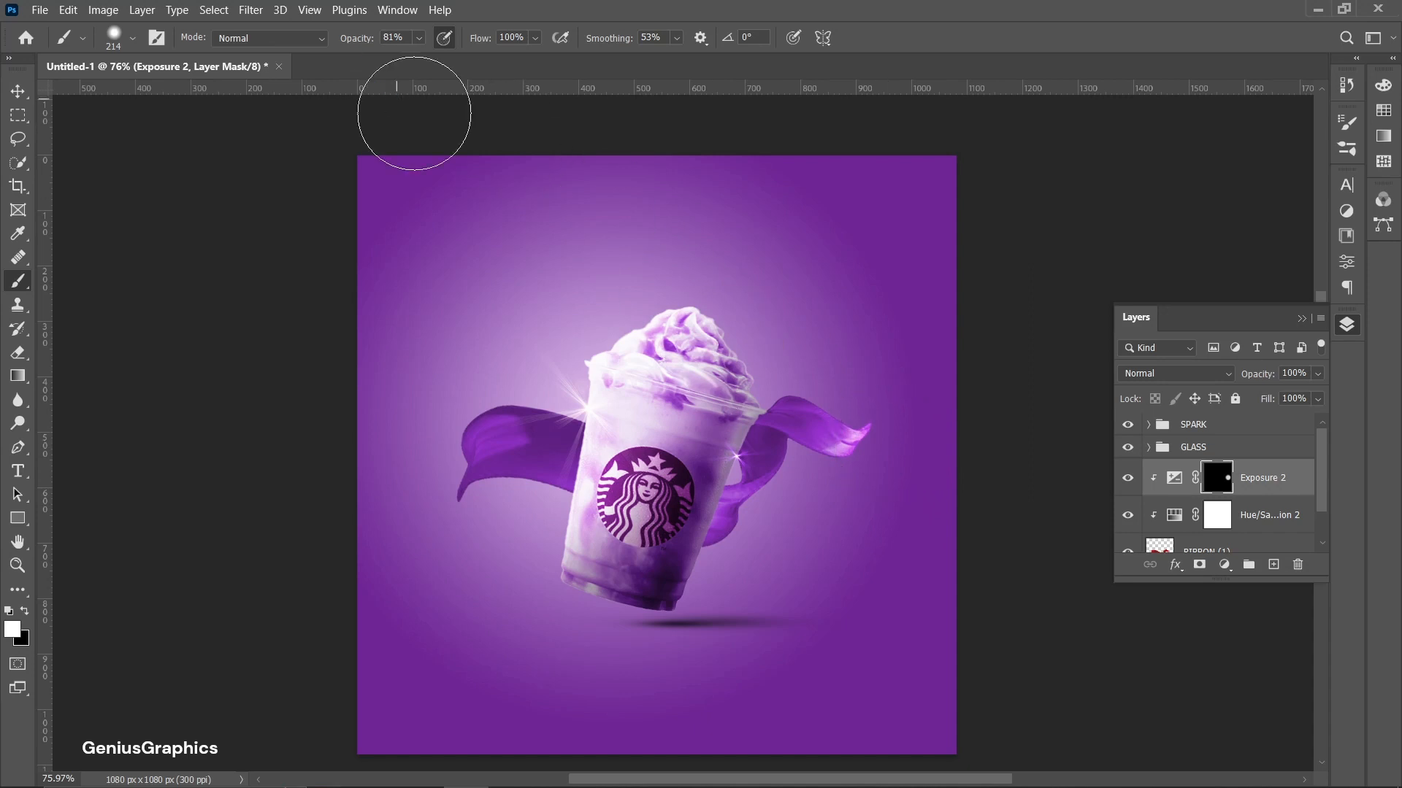
pyautogui.press('[')
pyautogui.press('[')
pyautogui.press('[')
pyautogui.keyDown('alt'); pyautogui.click(860, 444); pyautogui.keyUp('alt')
pyautogui.keyDown('alt'); pyautogui.rightClick(859, 443); pyautogui.keyUp('alt')
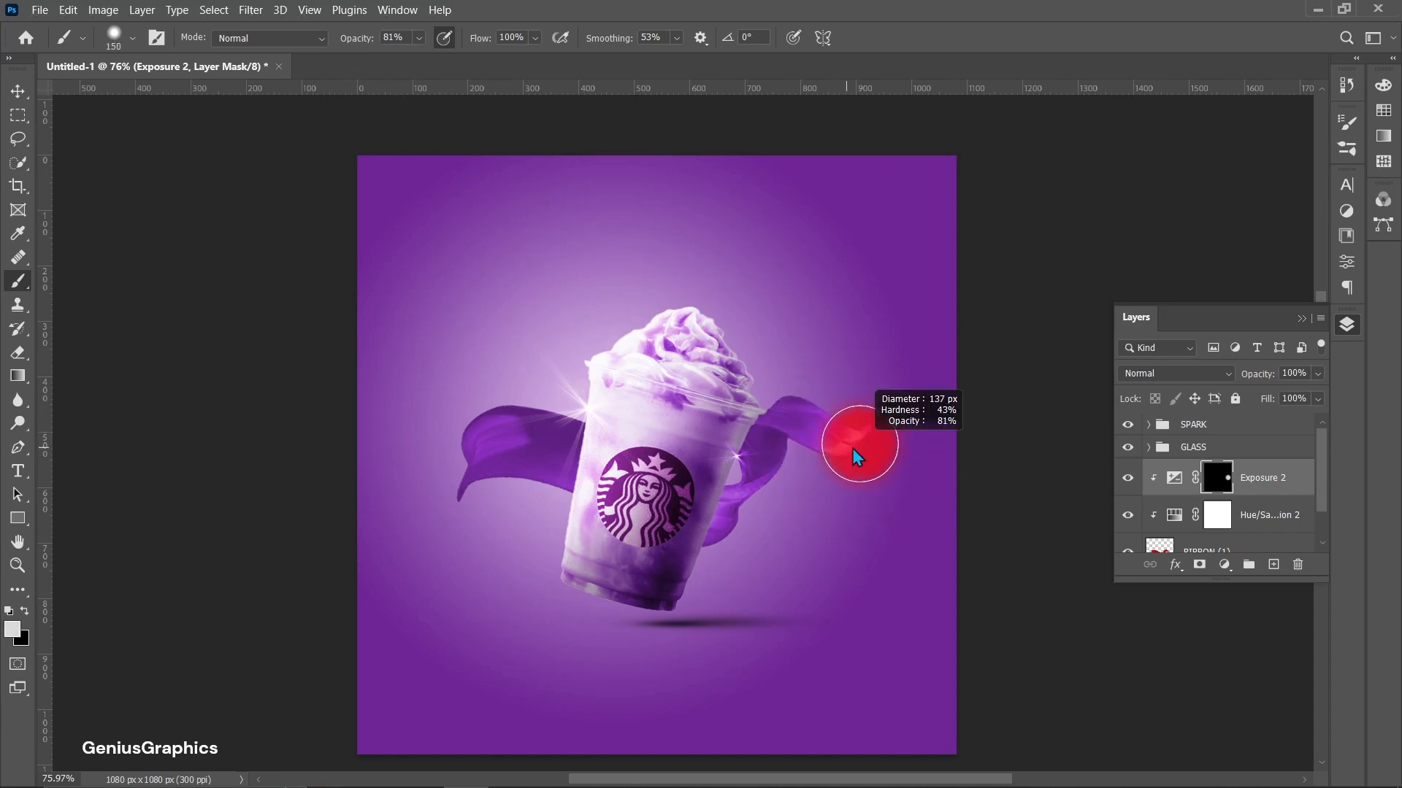
pyautogui.click(880, 400)
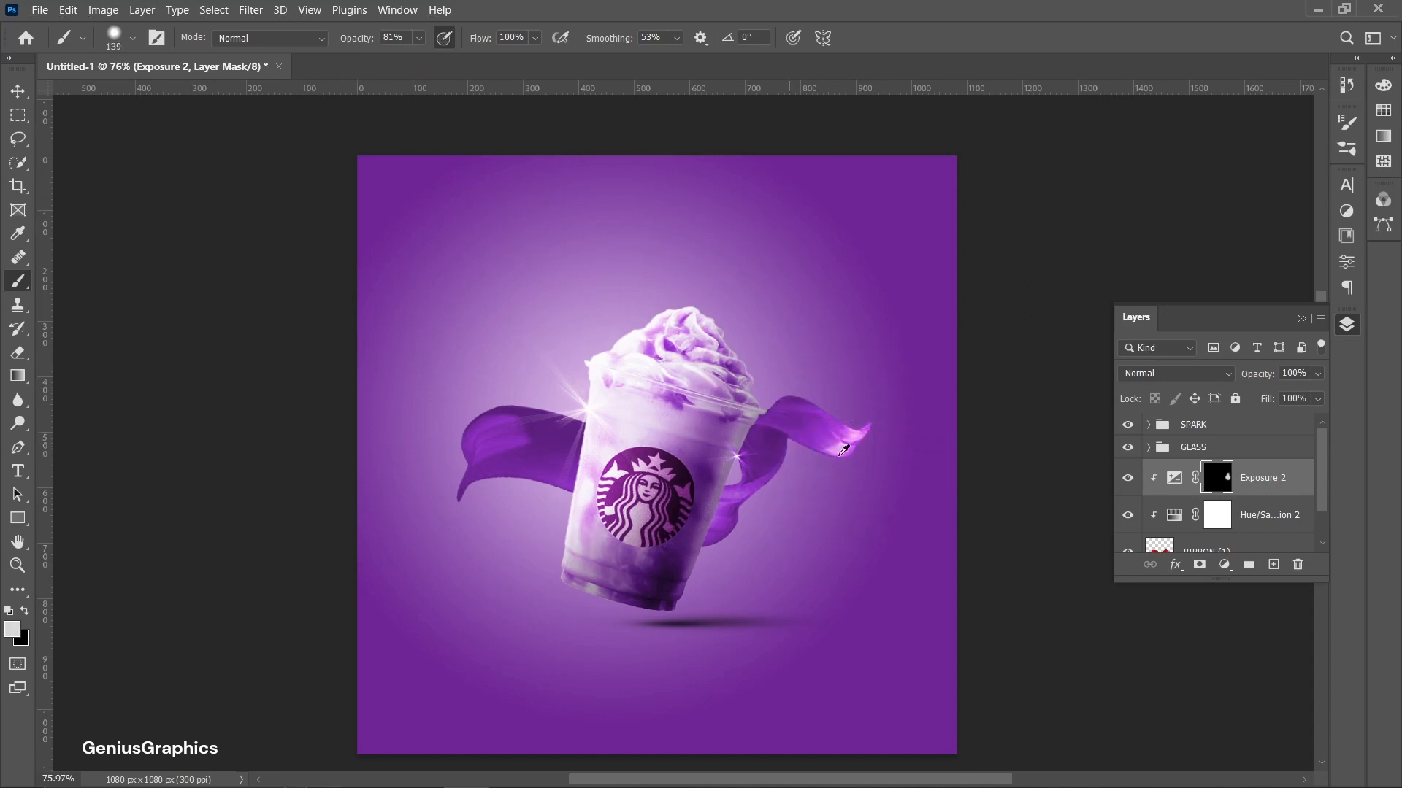
pyautogui.keyDown('alt'); pyautogui.rightClick(871, 450); pyautogui.keyUp('alt')
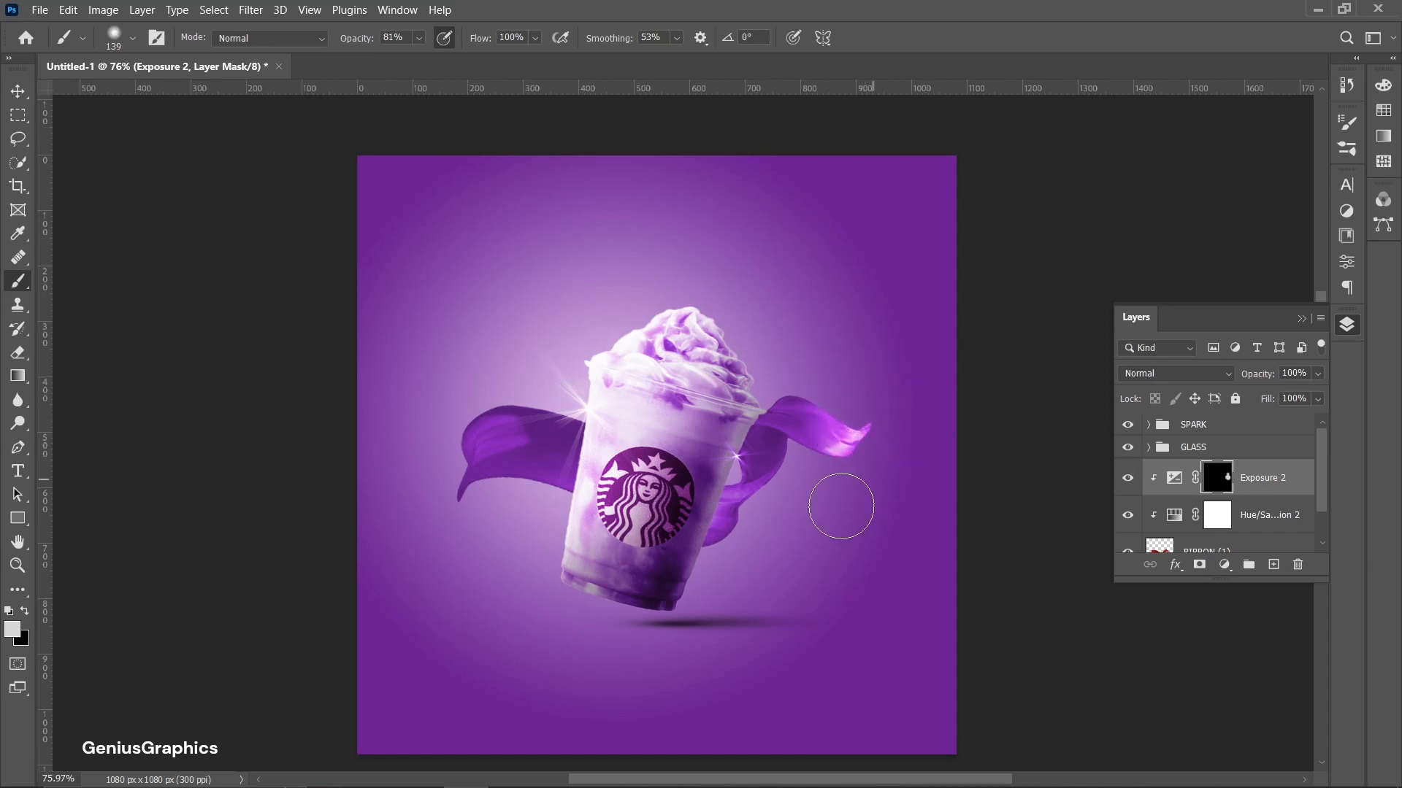
# Paint the Exposure mask over the ribbon's left end and the folds beside the cup's right edge to brighten them
pyautogui.moveTo(488, 504); pyautogui.dragTo(482, 414)
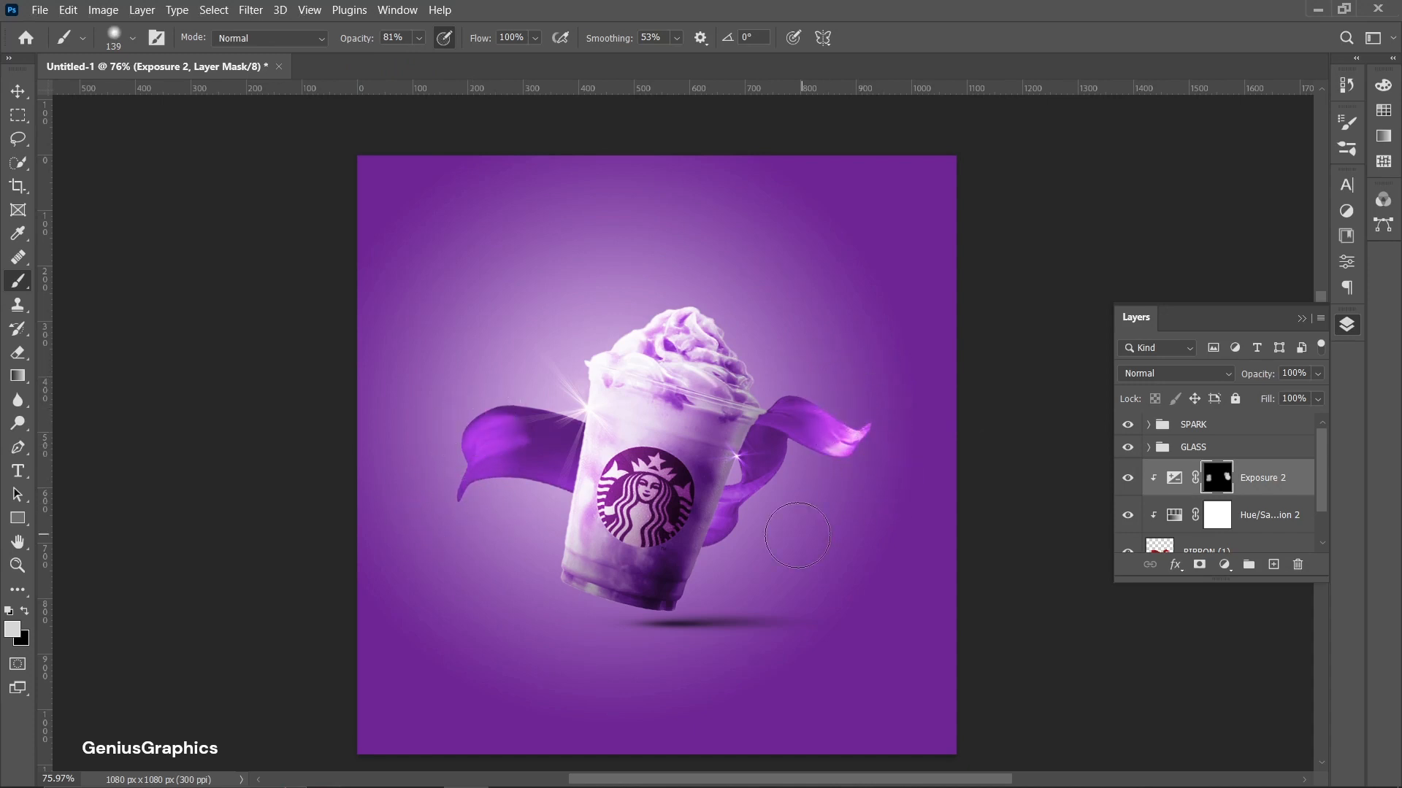
pyautogui.keyDown('alt'); pyautogui.rightClick(472, 435); pyautogui.keyUp('alt')
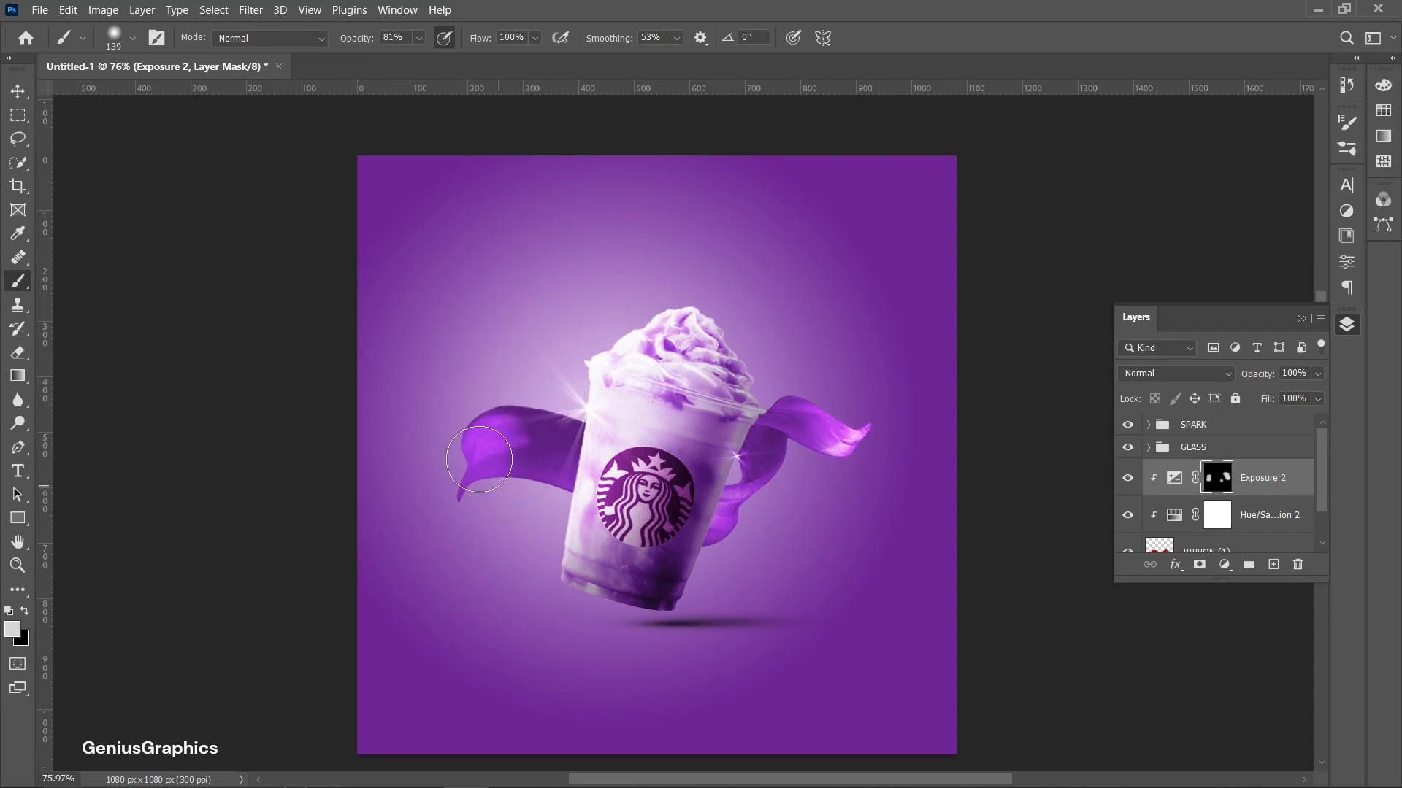
pyautogui.moveTo(478, 459)
pyautogui.mouseDown()
pyautogui.moveTo(529, 398)
pyautogui.moveTo(524, 450)
pyautogui.mouseUp()
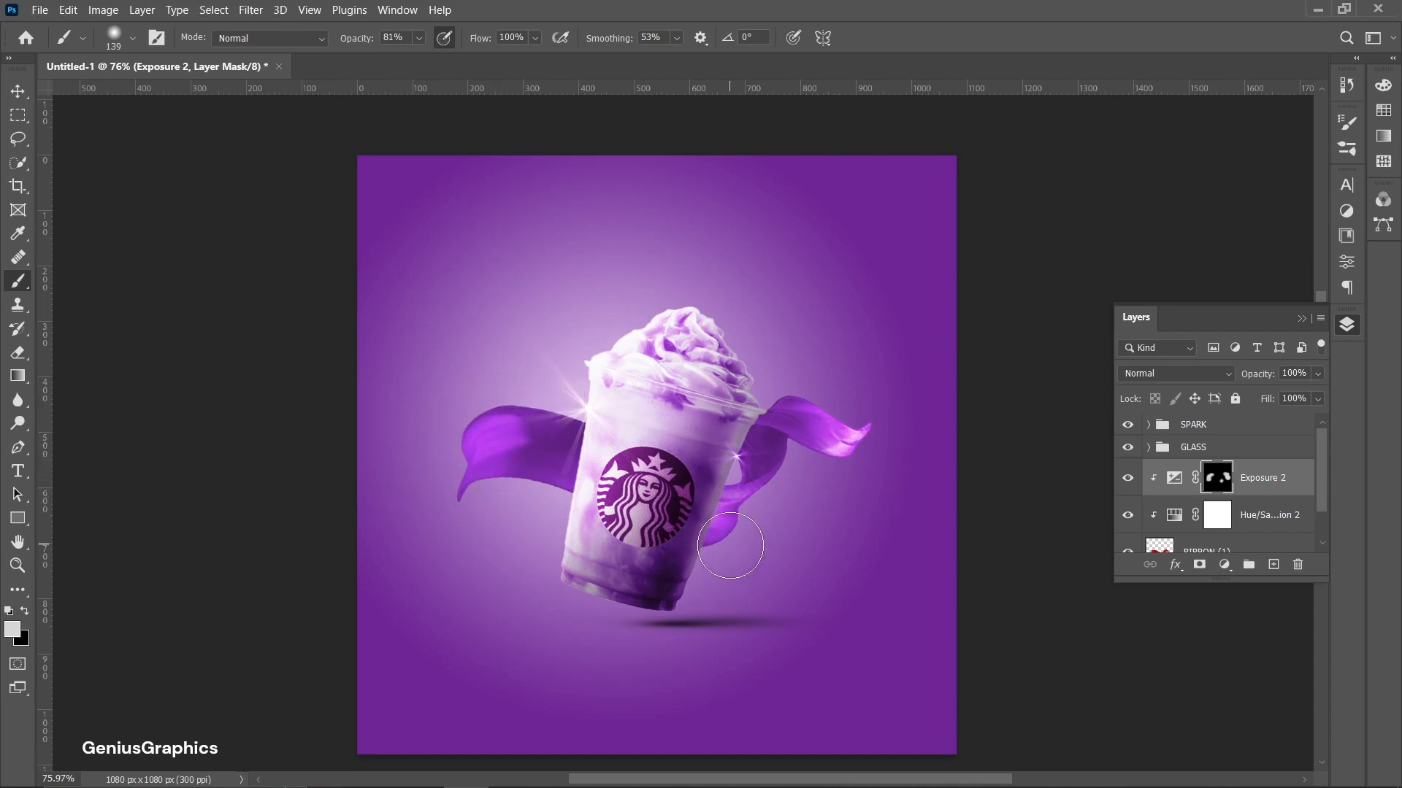
pyautogui.keyDown('alt'); pyautogui.rightClick(730, 545); pyautogui.keyUp('alt')
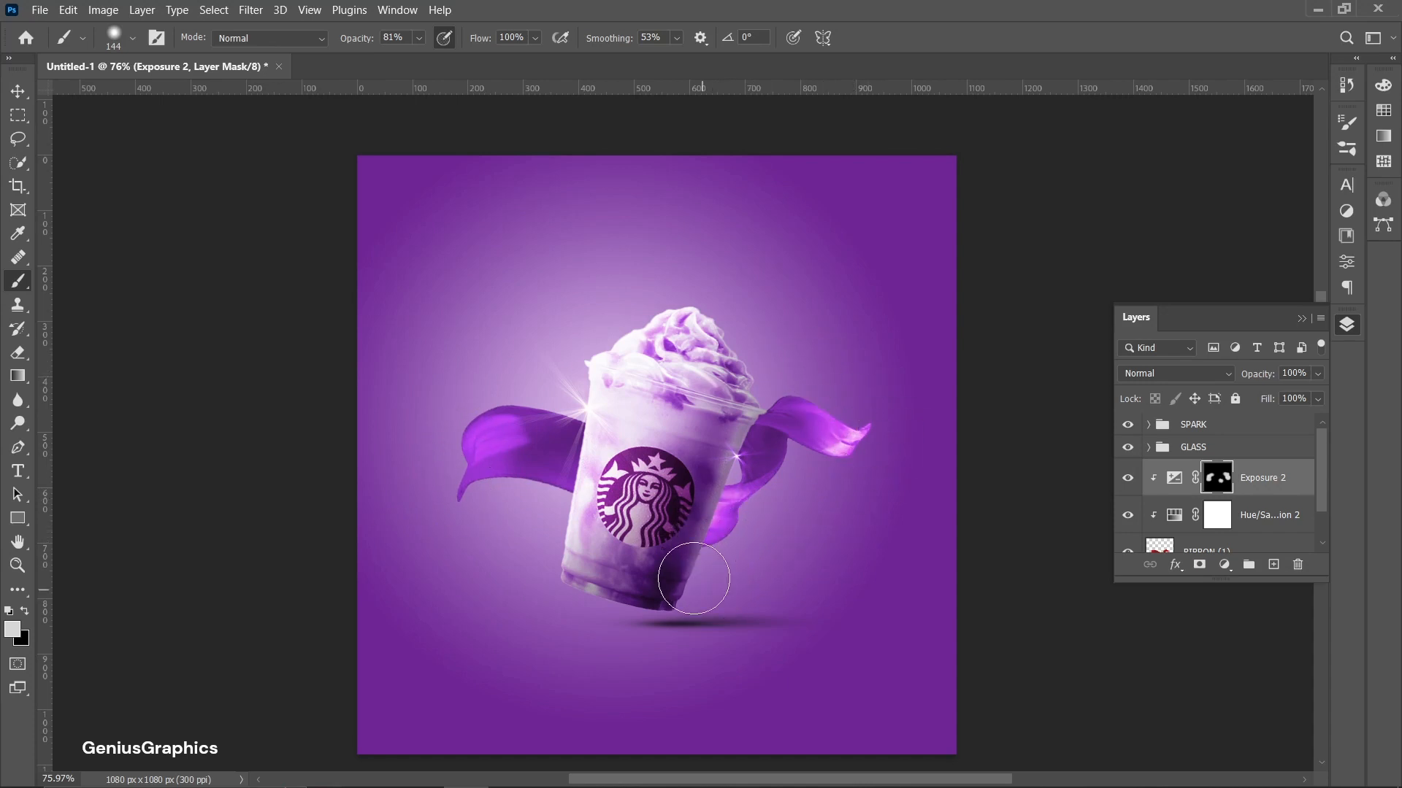
pyautogui.moveTo(727, 471)
pyautogui.mouseDown()
pyautogui.moveTo(710, 454)
pyautogui.moveTo(712, 470)
pyautogui.moveTo(720, 445)
pyautogui.mouseUp()
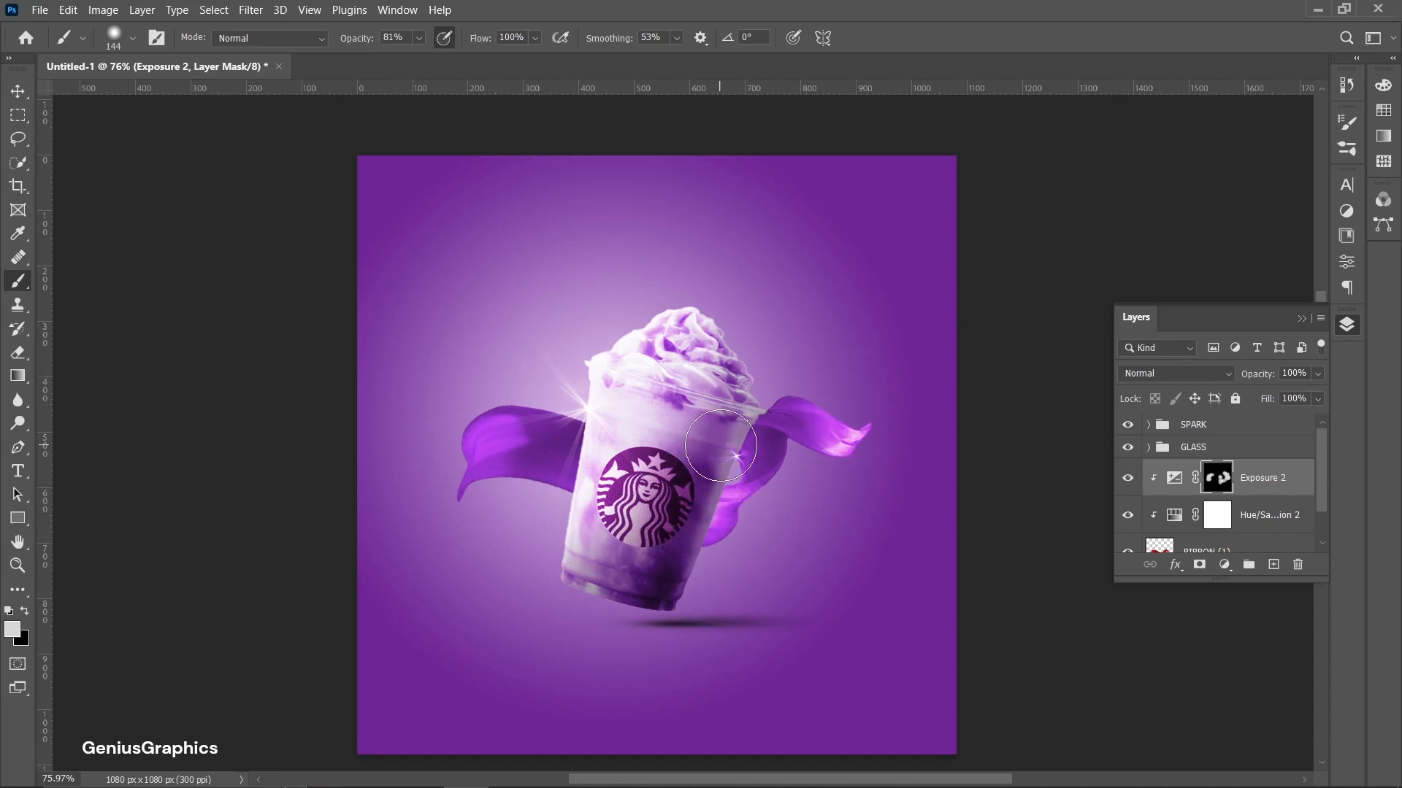
# Raise the ribbon's Exposure adjustment to +1.89 and touch up its mask with the brush
pyautogui.doubleClick(1174, 476)
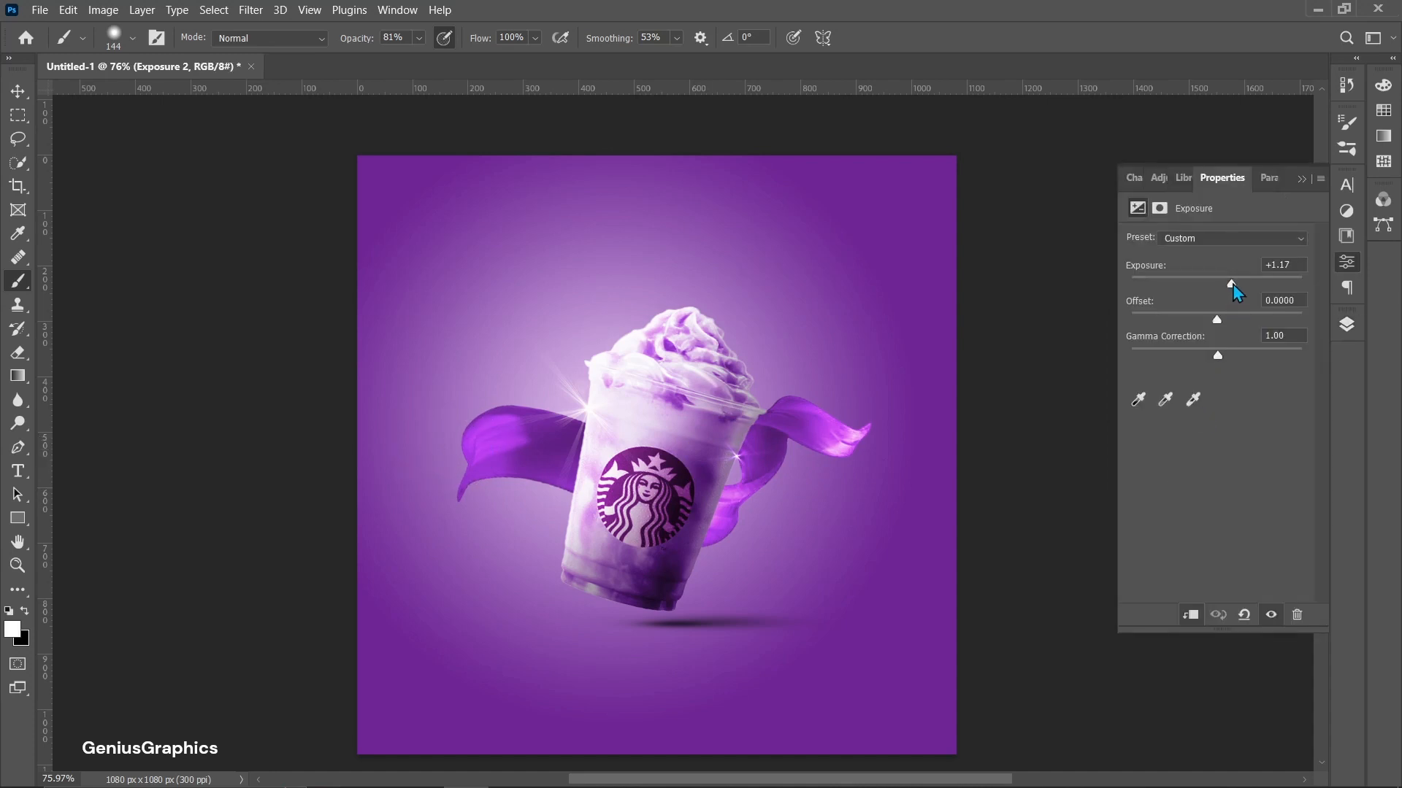
pyautogui.moveTo(1232, 284); pyautogui.dragTo(1237, 284)
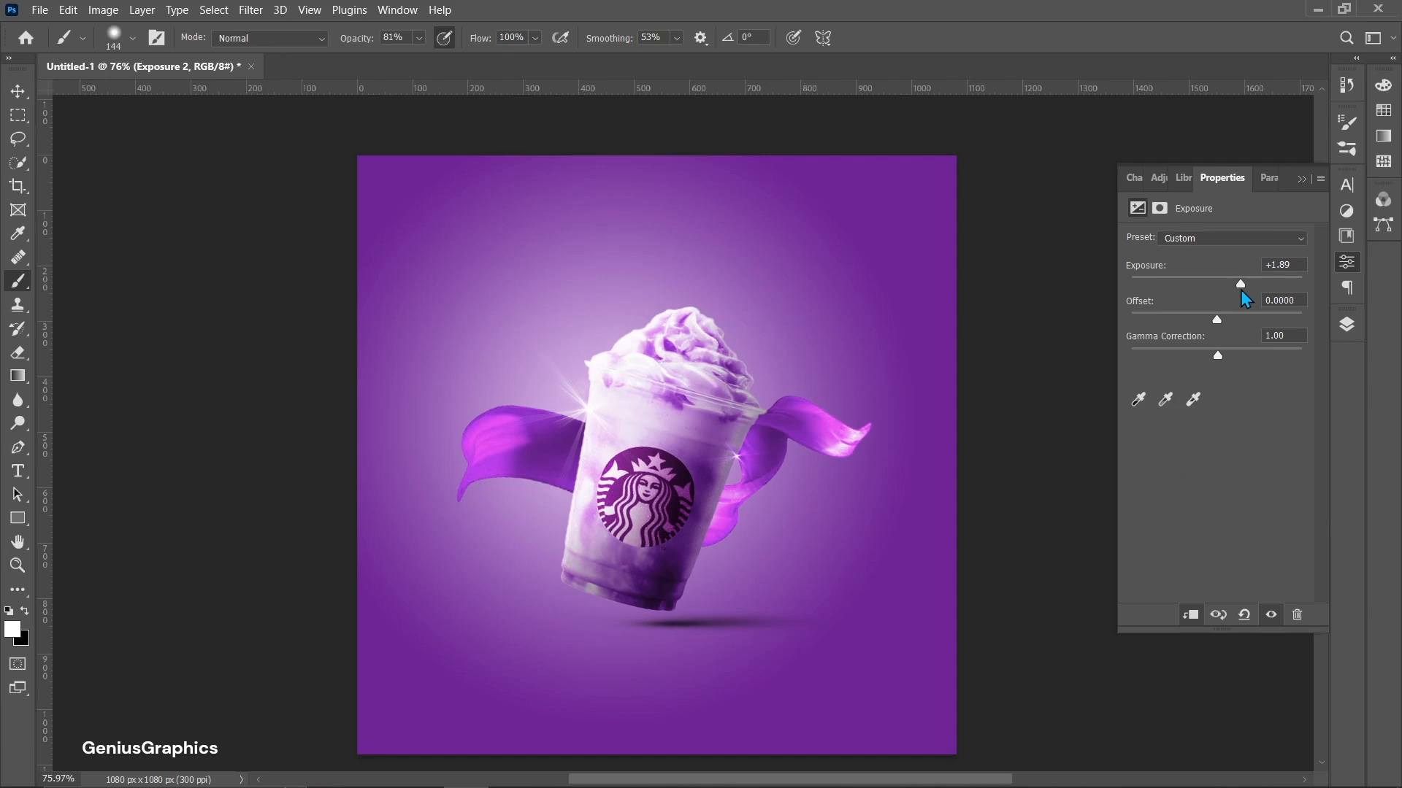
pyautogui.click(1347, 325)
pyautogui.click(1217, 478)
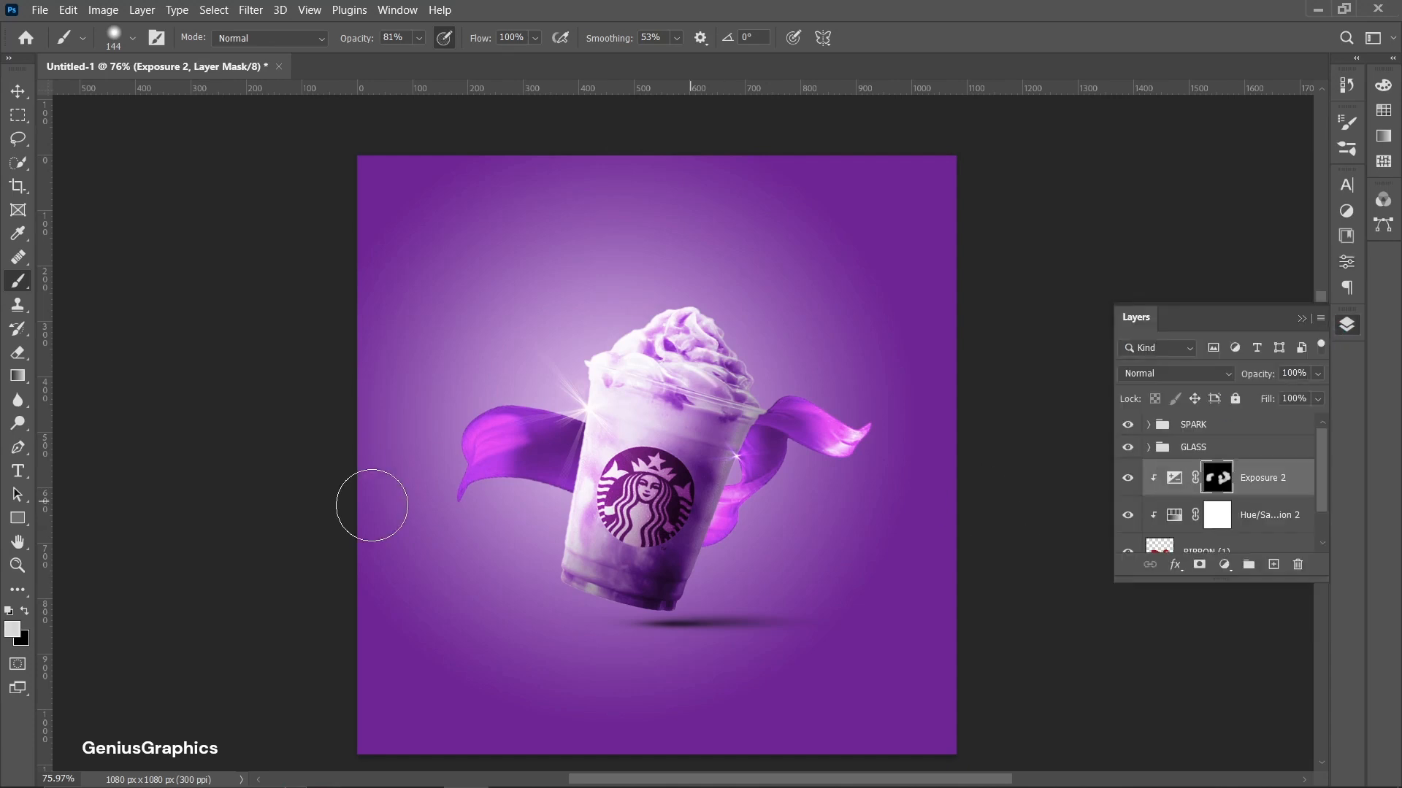
pyautogui.click(25, 610)
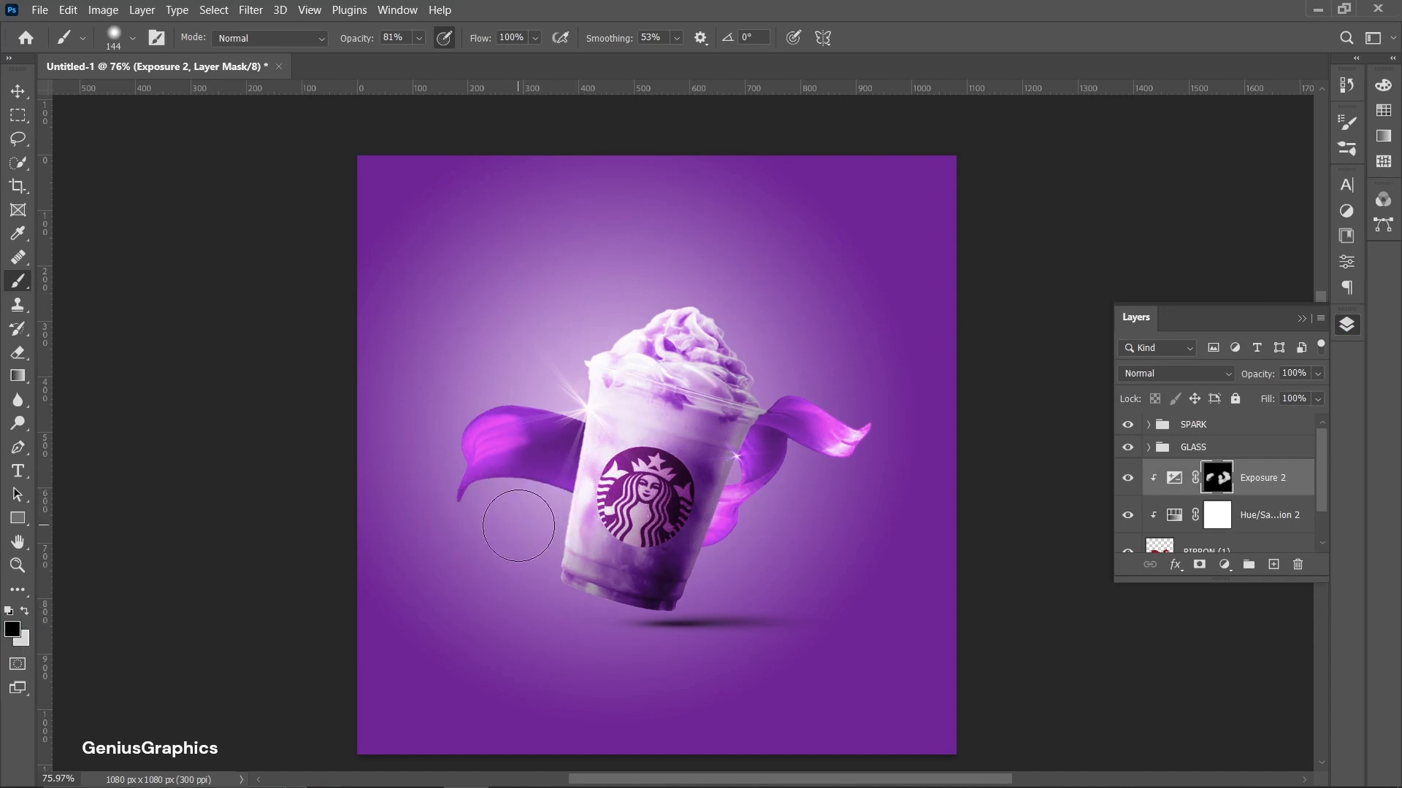
pyautogui.click(25, 611)
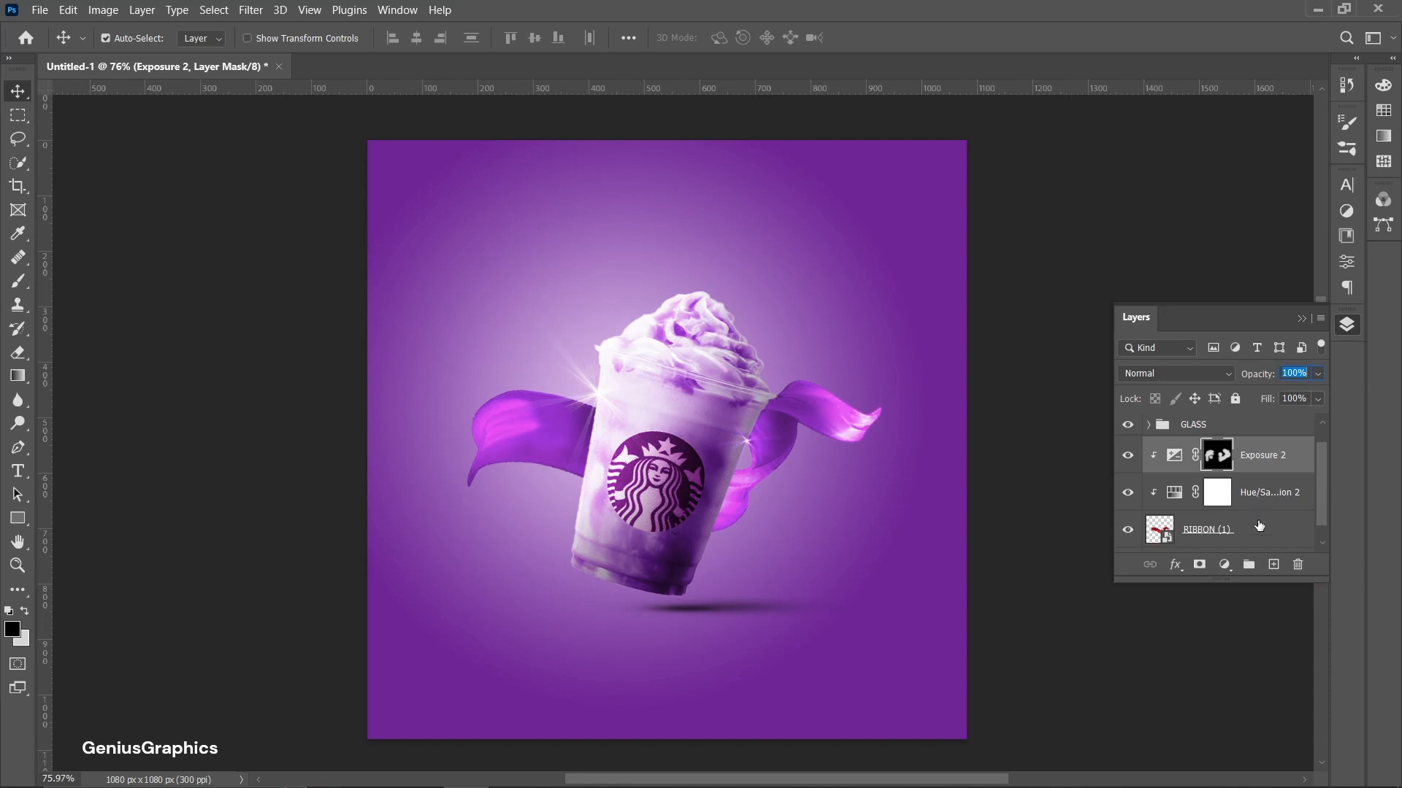
# Group the RIBBON (1), Hue/Saturation 2 and Exposure 2 layers and name the group RIBBON
pyautogui.click(1257, 532)
pyautogui.scroll(-1, 1257, 523)
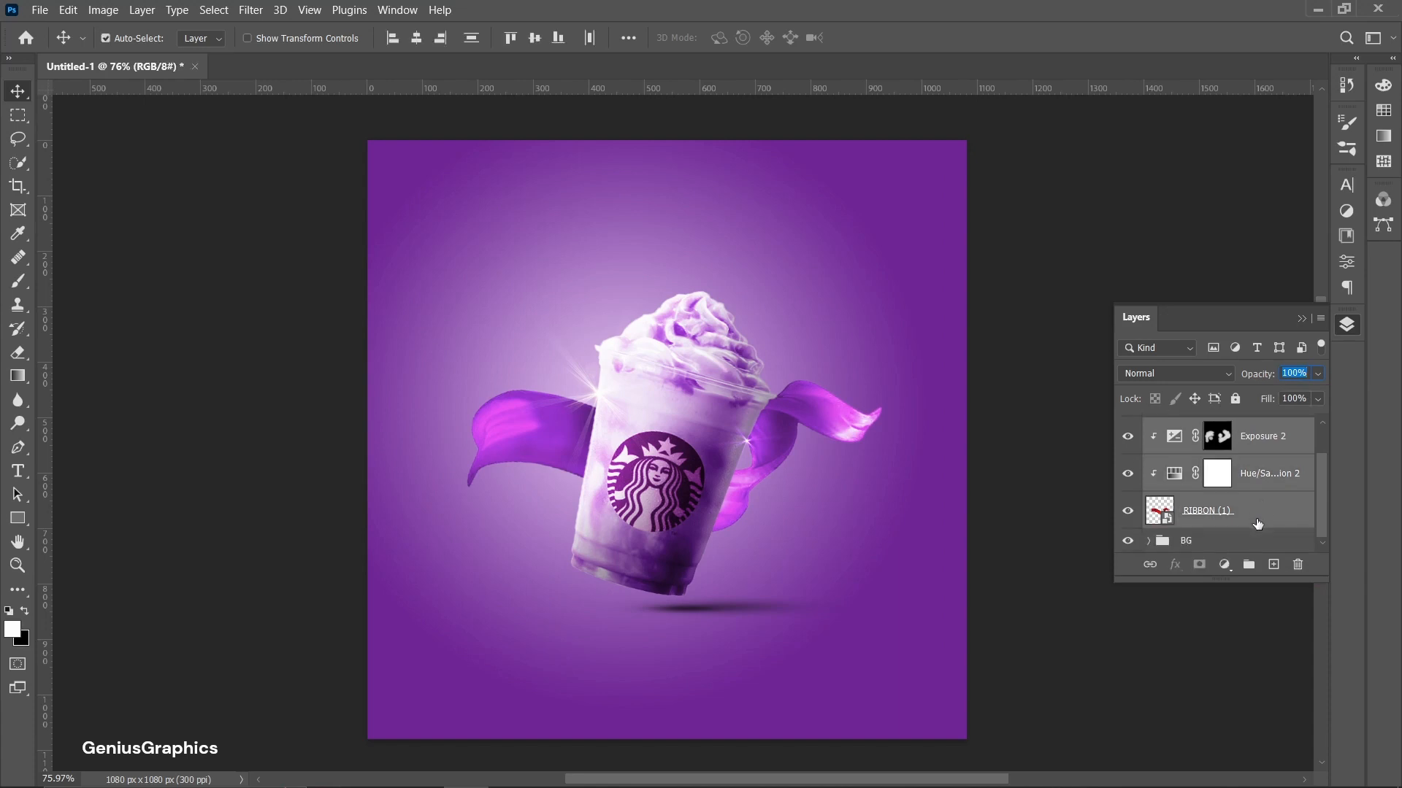
pyautogui.click(1249, 566)
pyautogui.doubleClick(1202, 471)
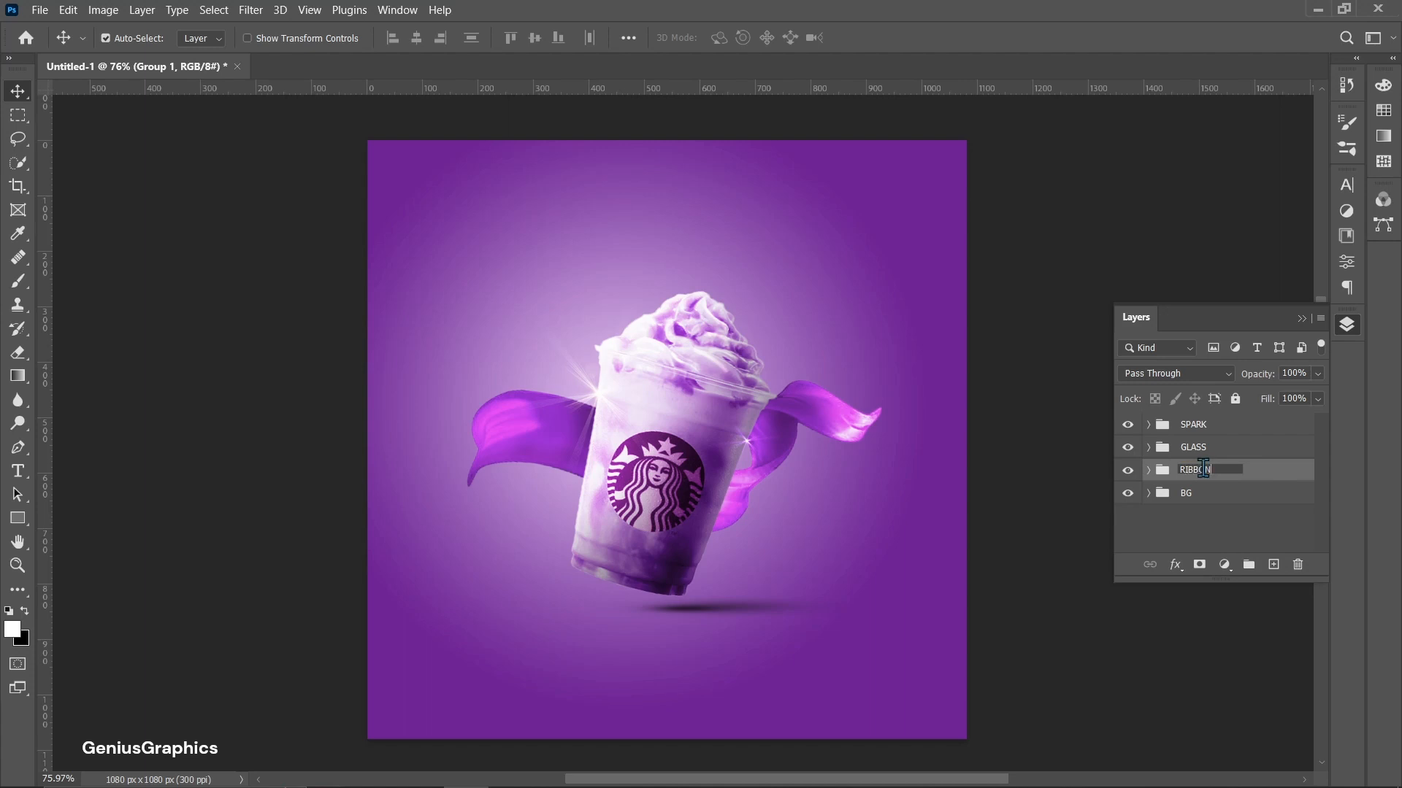
pyautogui.press('Return')
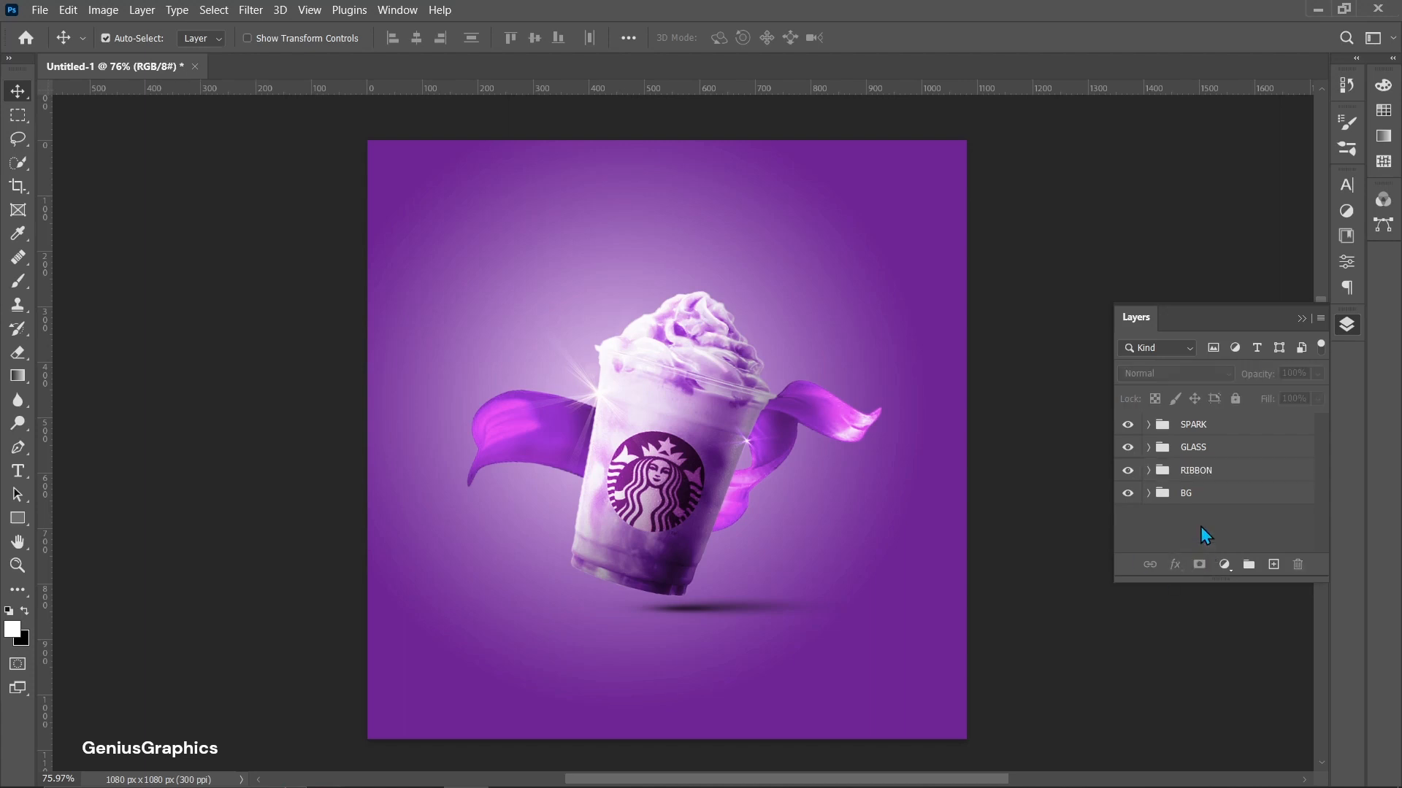
# Place the BLUEBERRY image as an embedded object above the SPARK group, scaled to about 32.69% over the cup
pyautogui.click(1197, 424)
pyautogui.click(39, 11)
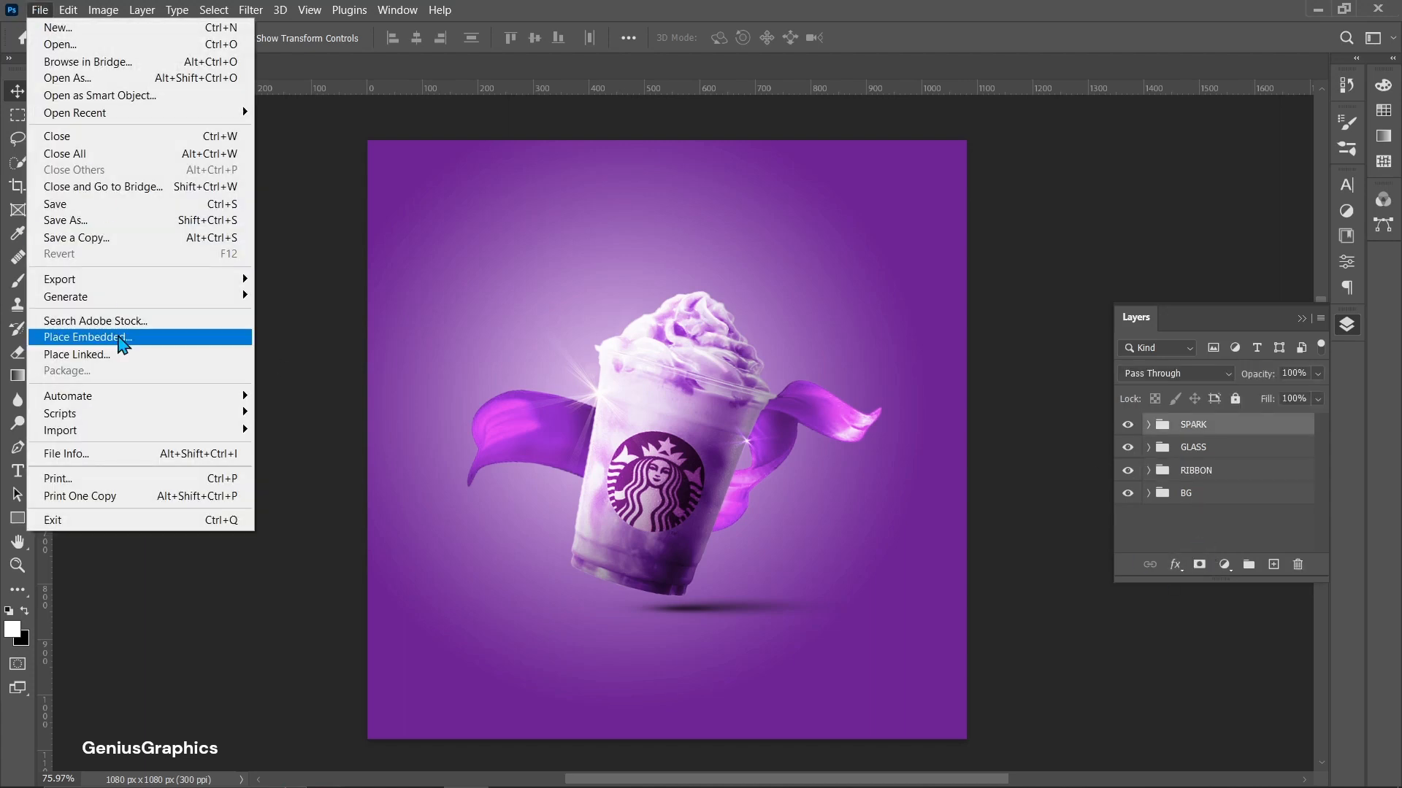
pyautogui.click(110, 248)
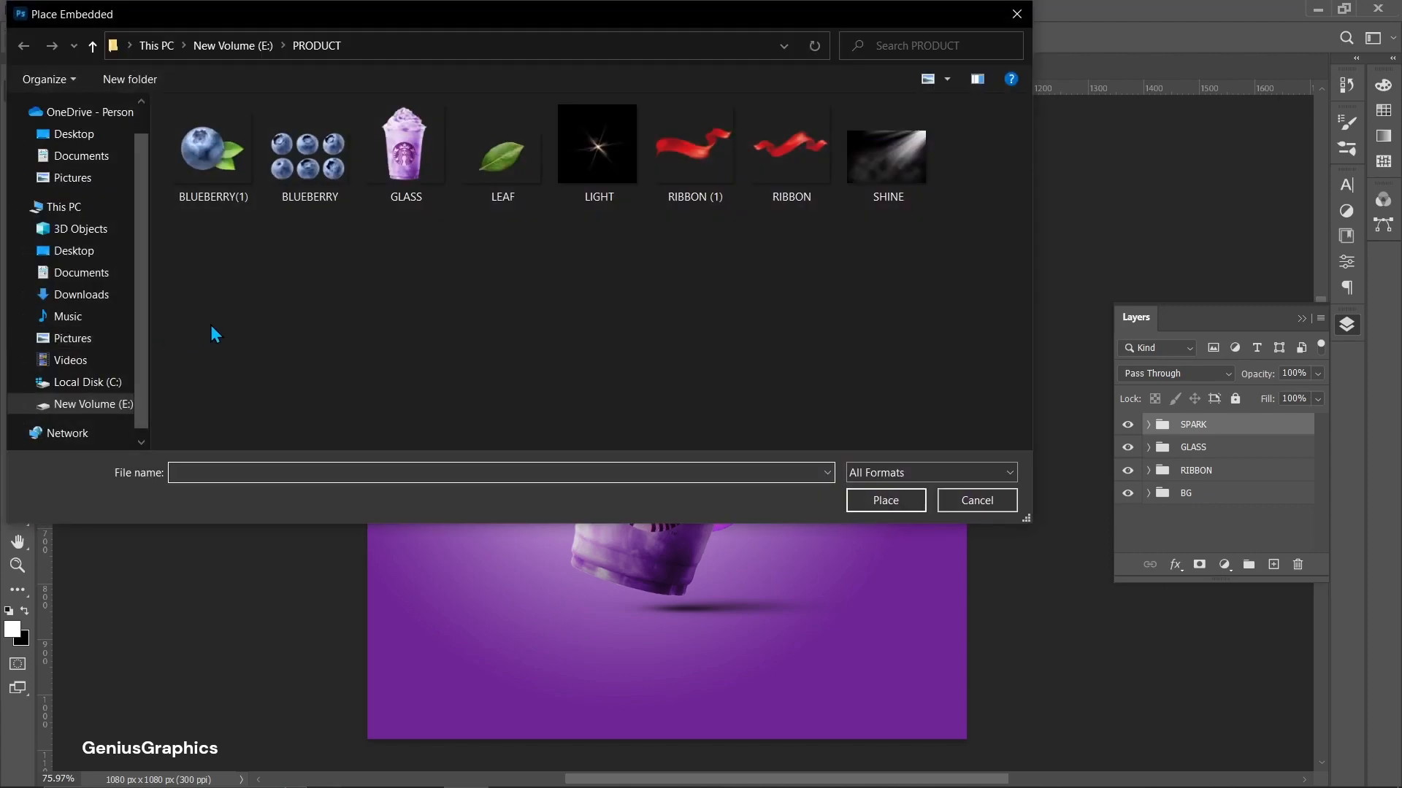
pyautogui.click(283, 168)
pyautogui.click(884, 500)
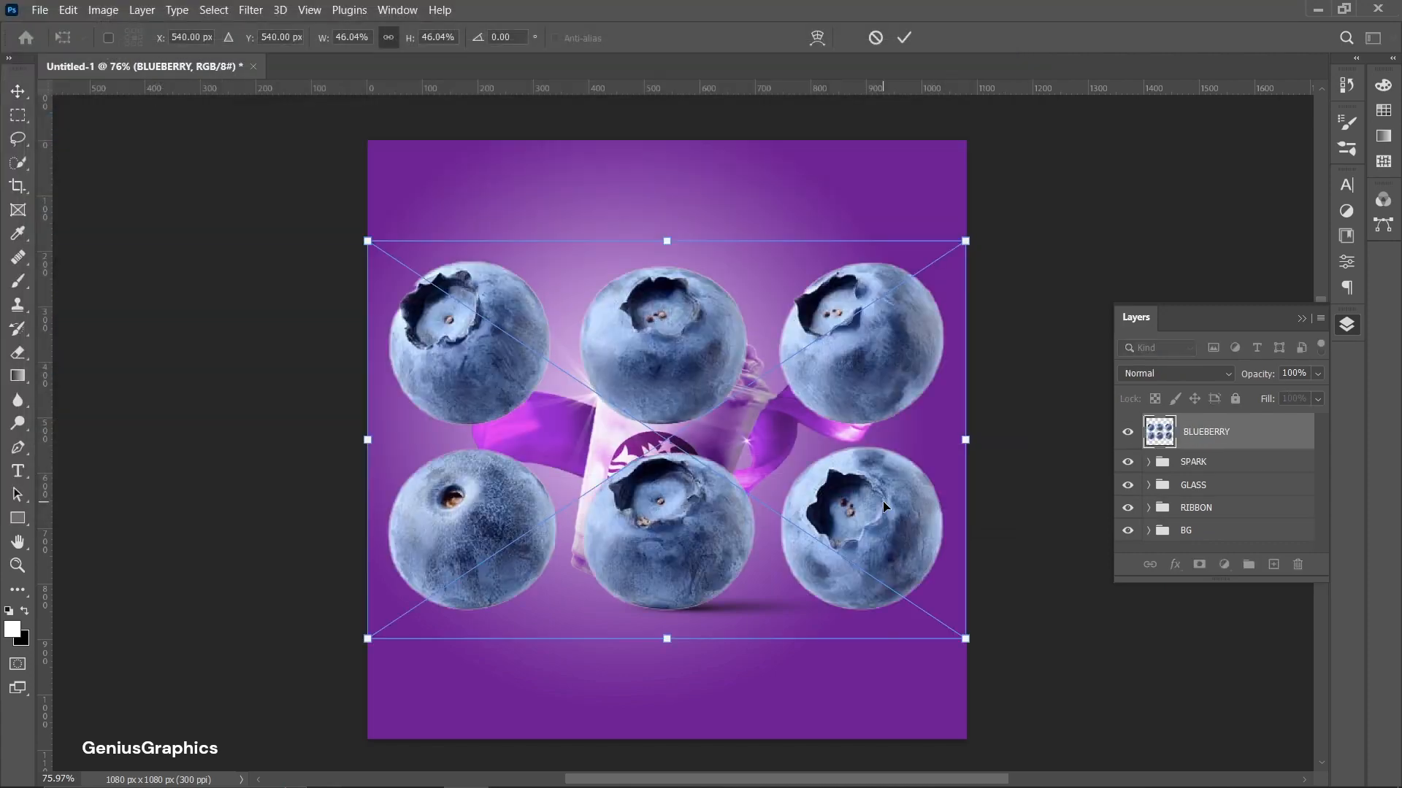
pyautogui.moveTo(965, 241); pyautogui.dragTo(792, 356)
pyautogui.moveTo(624, 549); pyautogui.dragTo(688, 532)
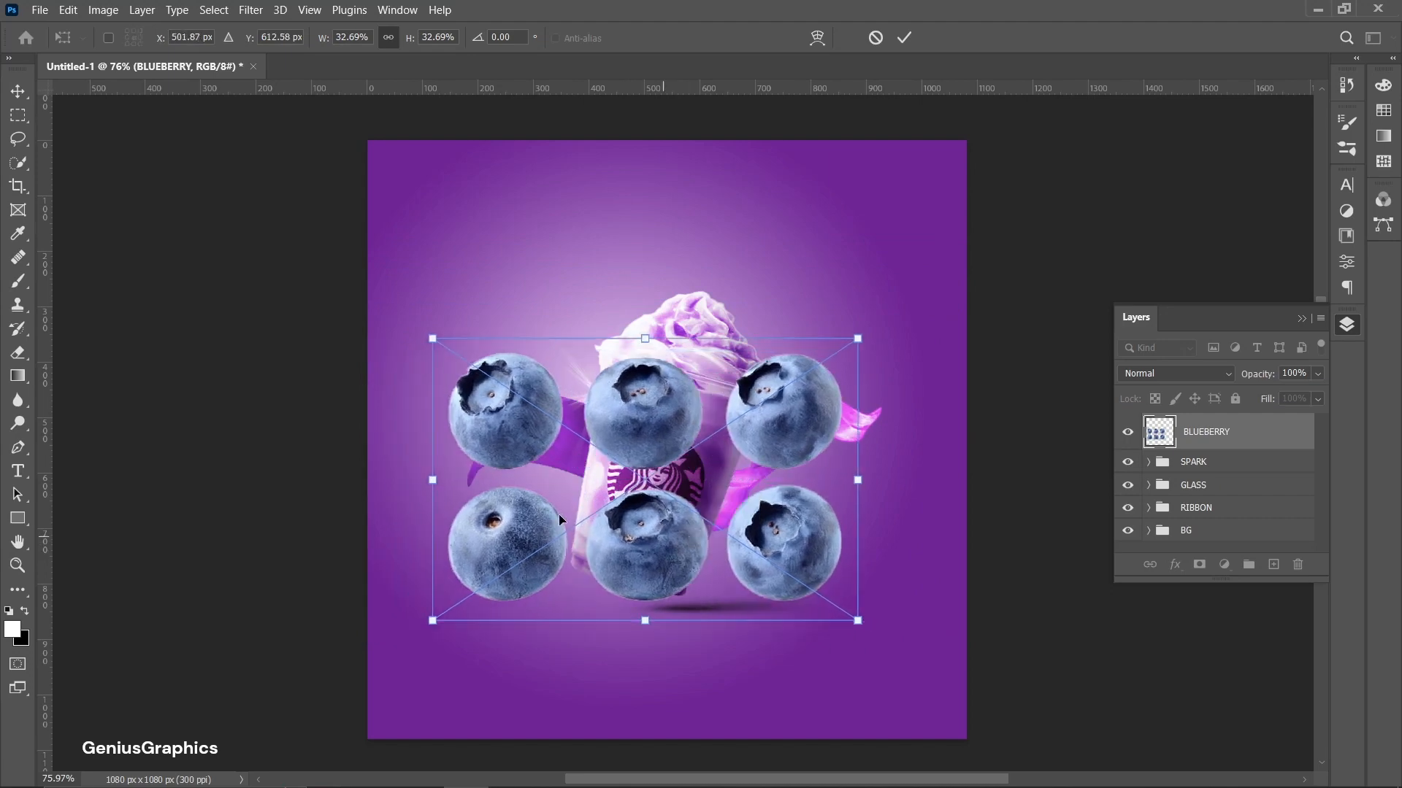
pyautogui.press('Return')
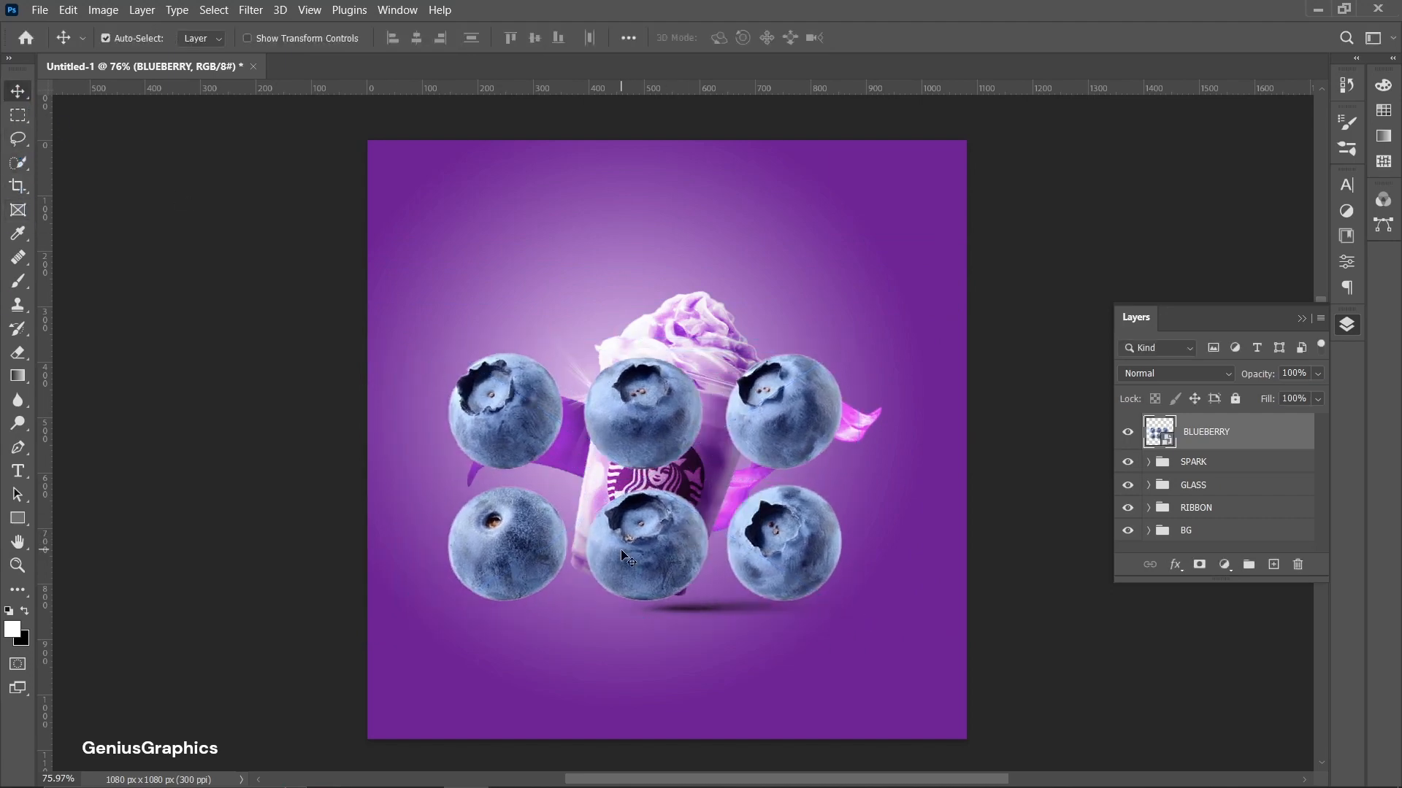
# Rasterize the BLUEBERRY layer, select the lower middle berry, and delete the other five berries
pyautogui.rightClick(1216, 440)
pyautogui.click(1051, 385)
pyautogui.click(21, 165)
pyautogui.moveTo(627, 539)
pyautogui.mouseDown()
pyautogui.moveTo(652, 493)
pyautogui.moveTo(621, 506)
pyautogui.moveTo(660, 564)
pyautogui.mouseUp()
pyautogui.rightClick(658, 230)
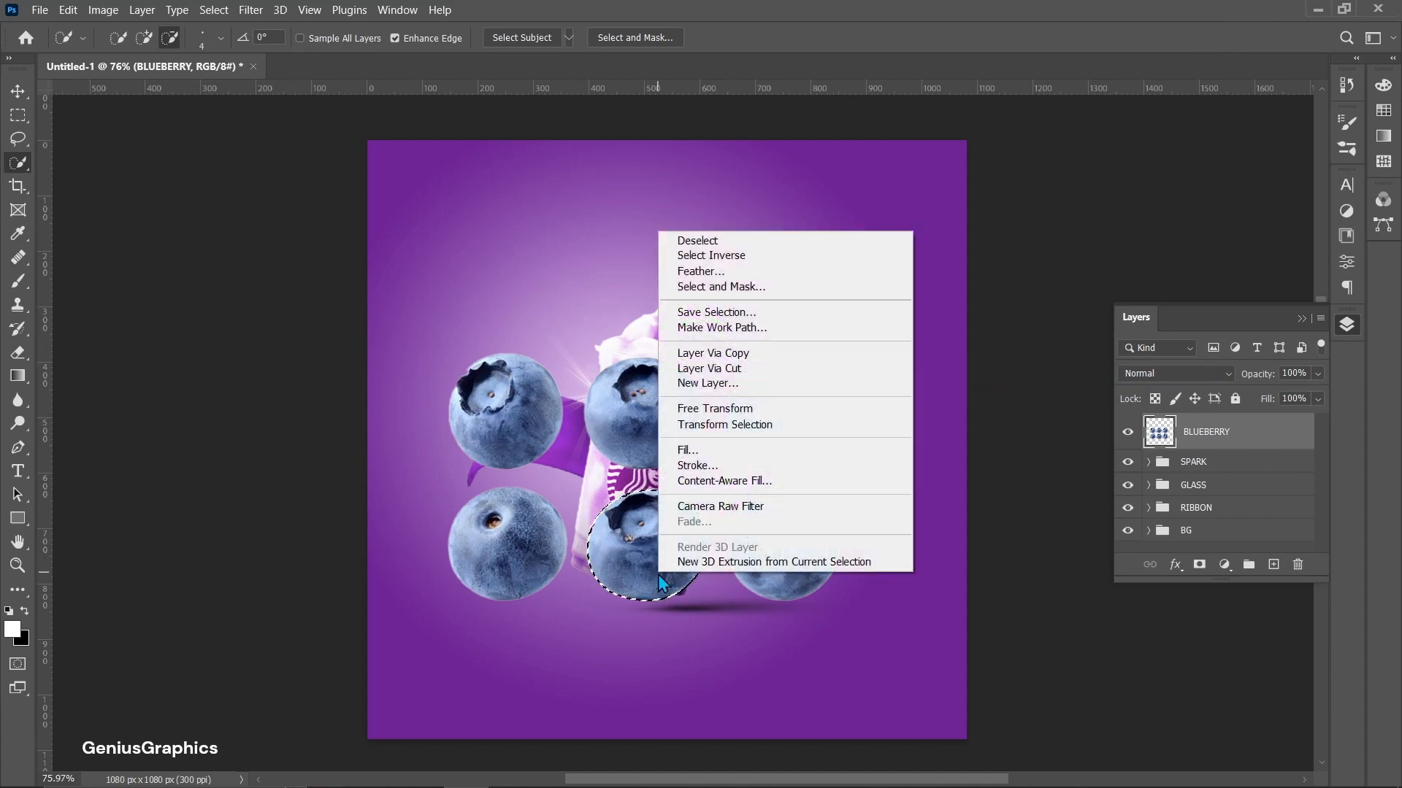
pyautogui.click(715, 259)
pyautogui.press('Delete')
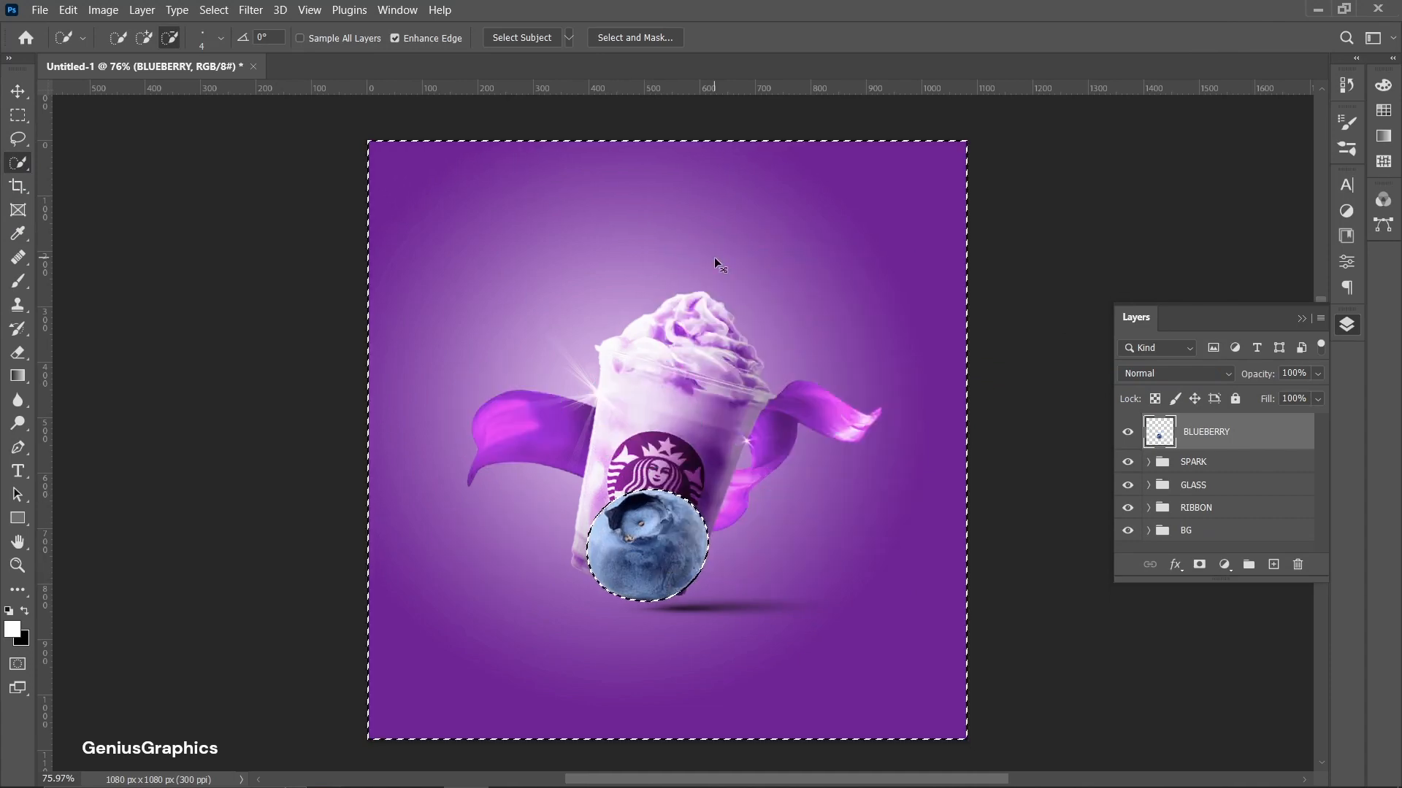
# Clear the selection and move the remaining blueberry below the cup's shadow, near the canvas's lower edge
pyautogui.hotkey('ctrl', 'd')
pyautogui.press('v')
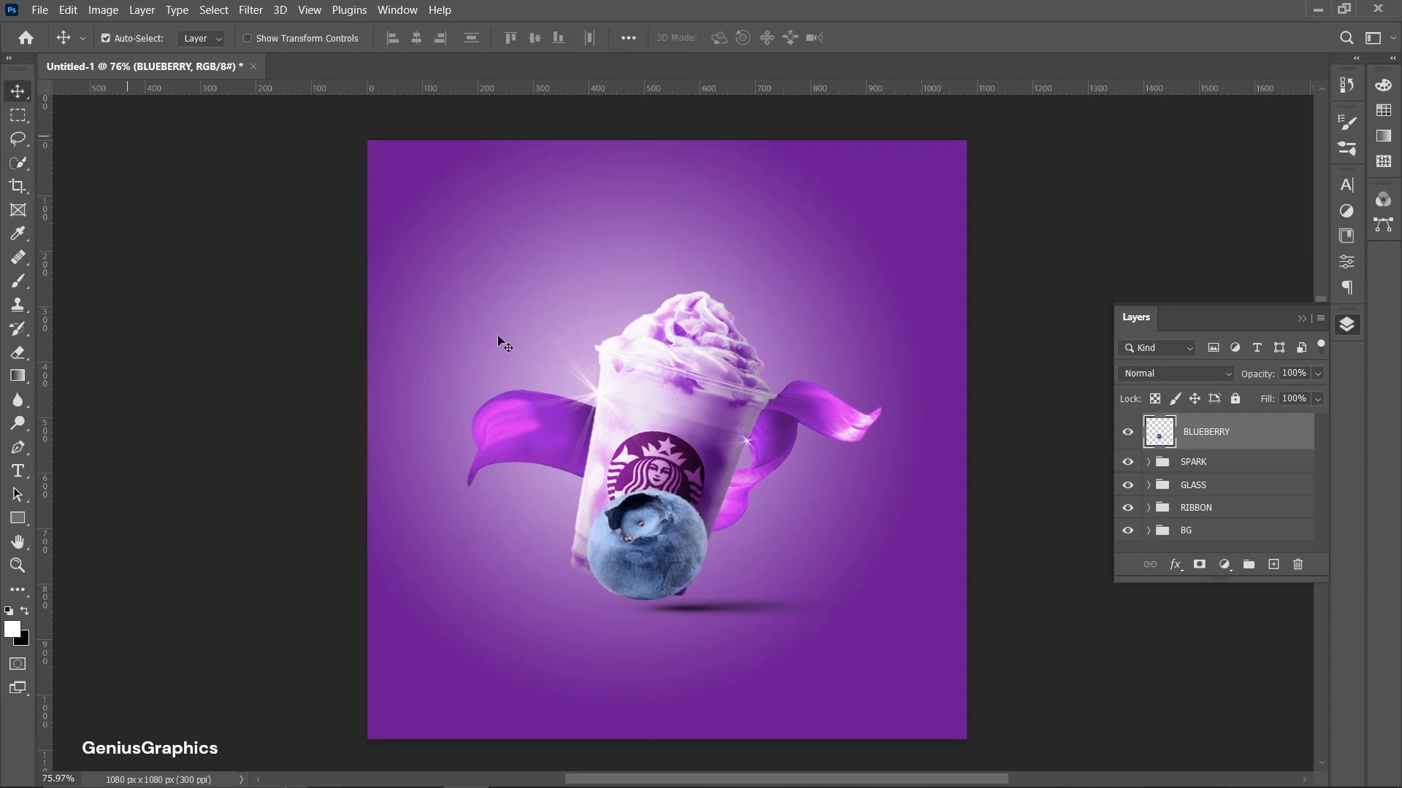
pyautogui.moveTo(636, 559); pyautogui.dragTo(650, 696)
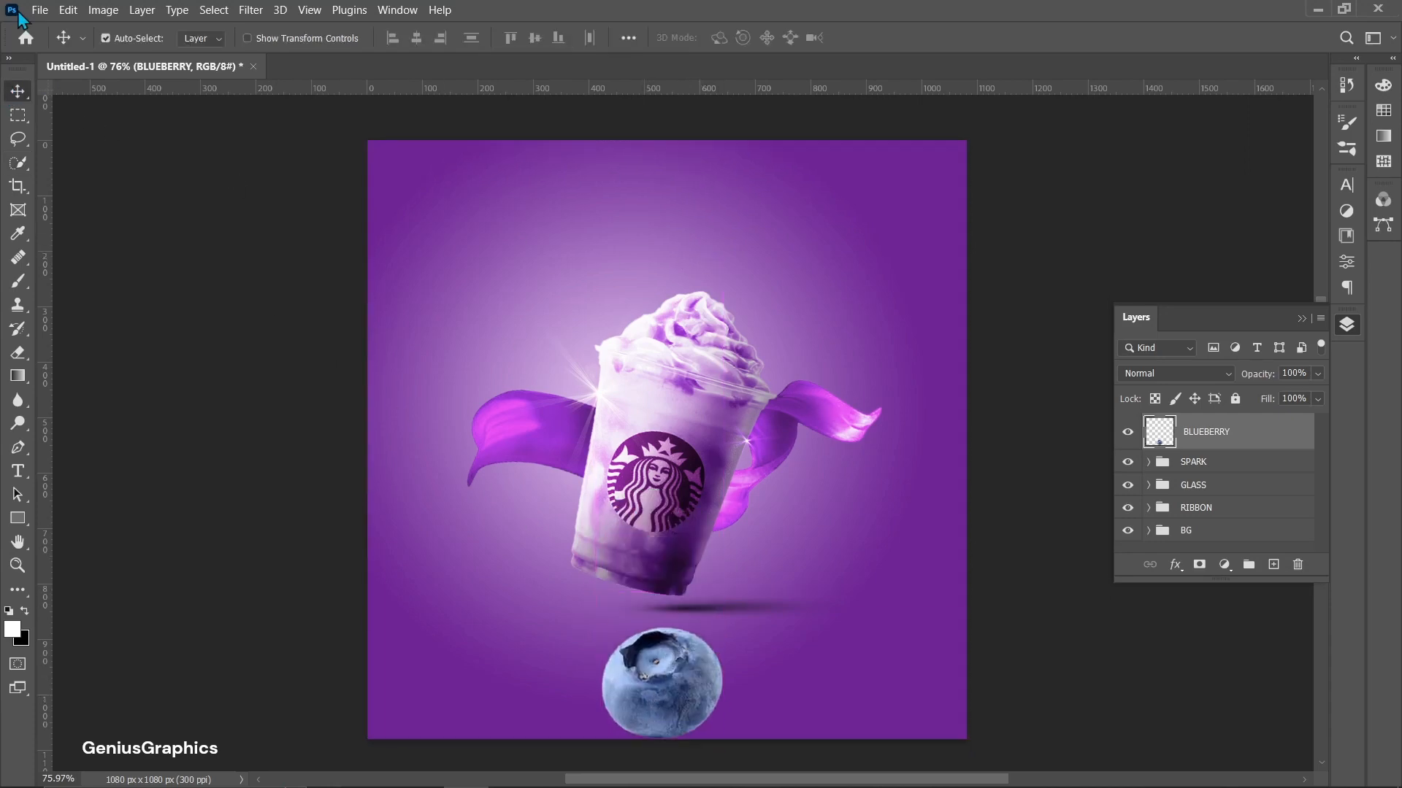
# Place the BLUEBERRY image again as an embedded object at its default size and rasterize the new layer
pyautogui.click(39, 10)
pyautogui.click(134, 338)
pyautogui.click(309, 154)
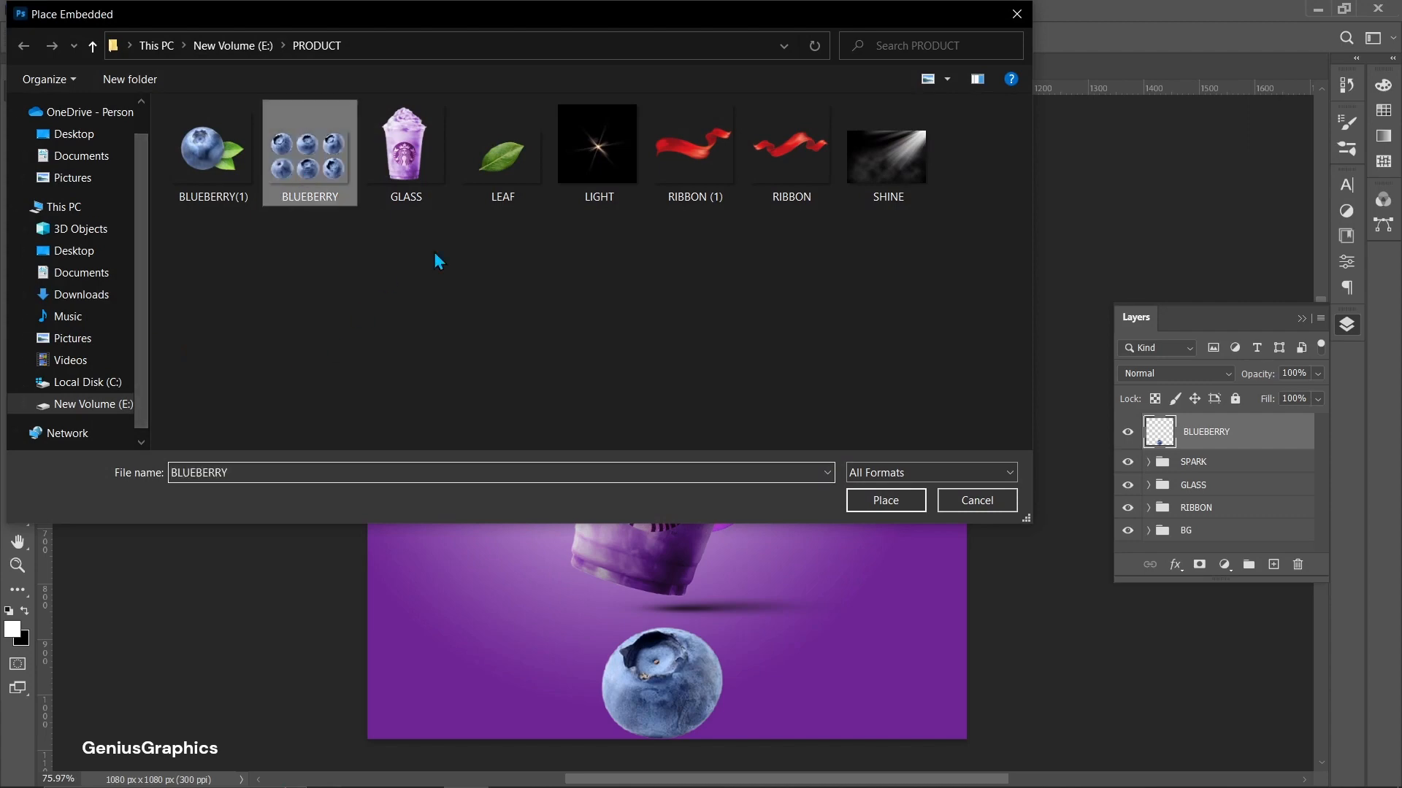
pyautogui.click(876, 500)
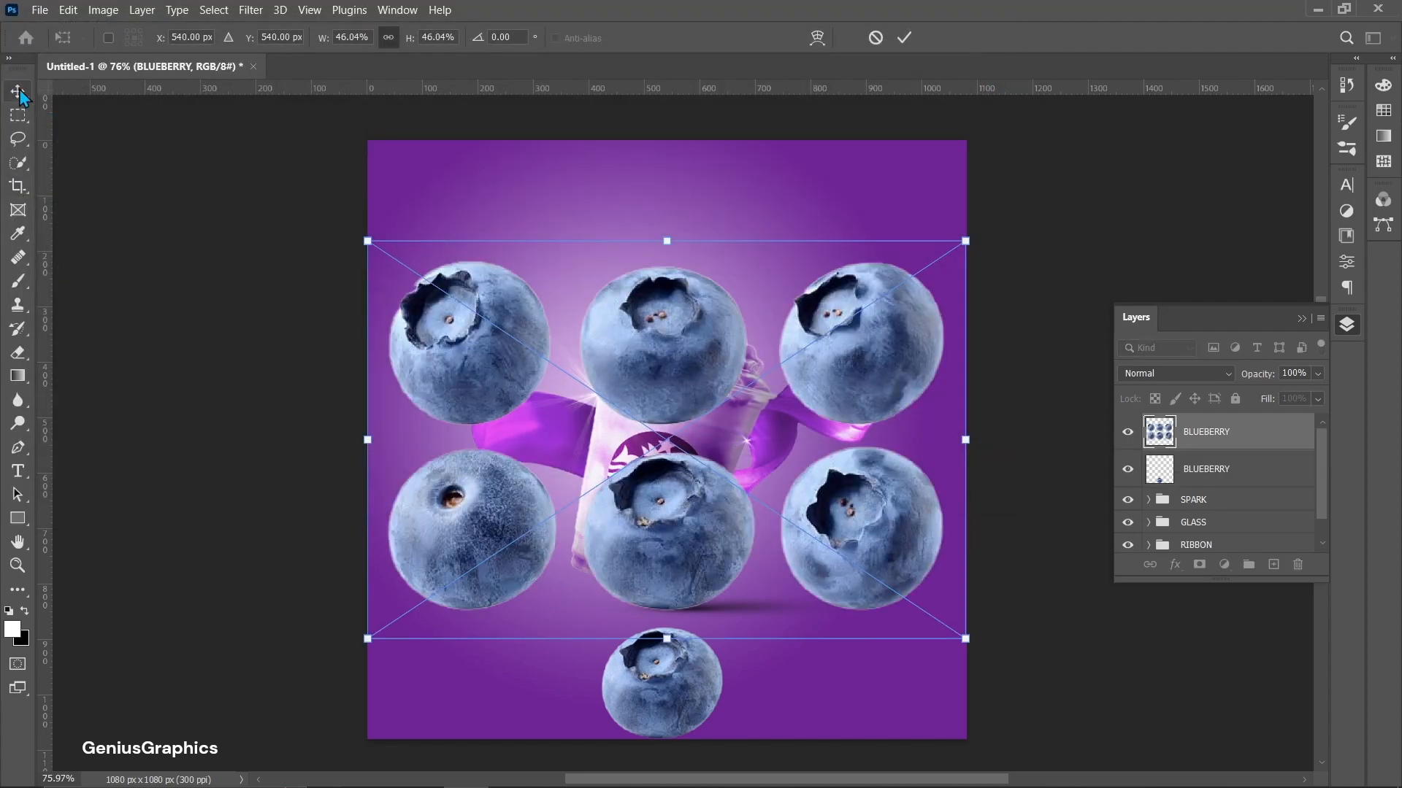
pyautogui.click(17, 162)
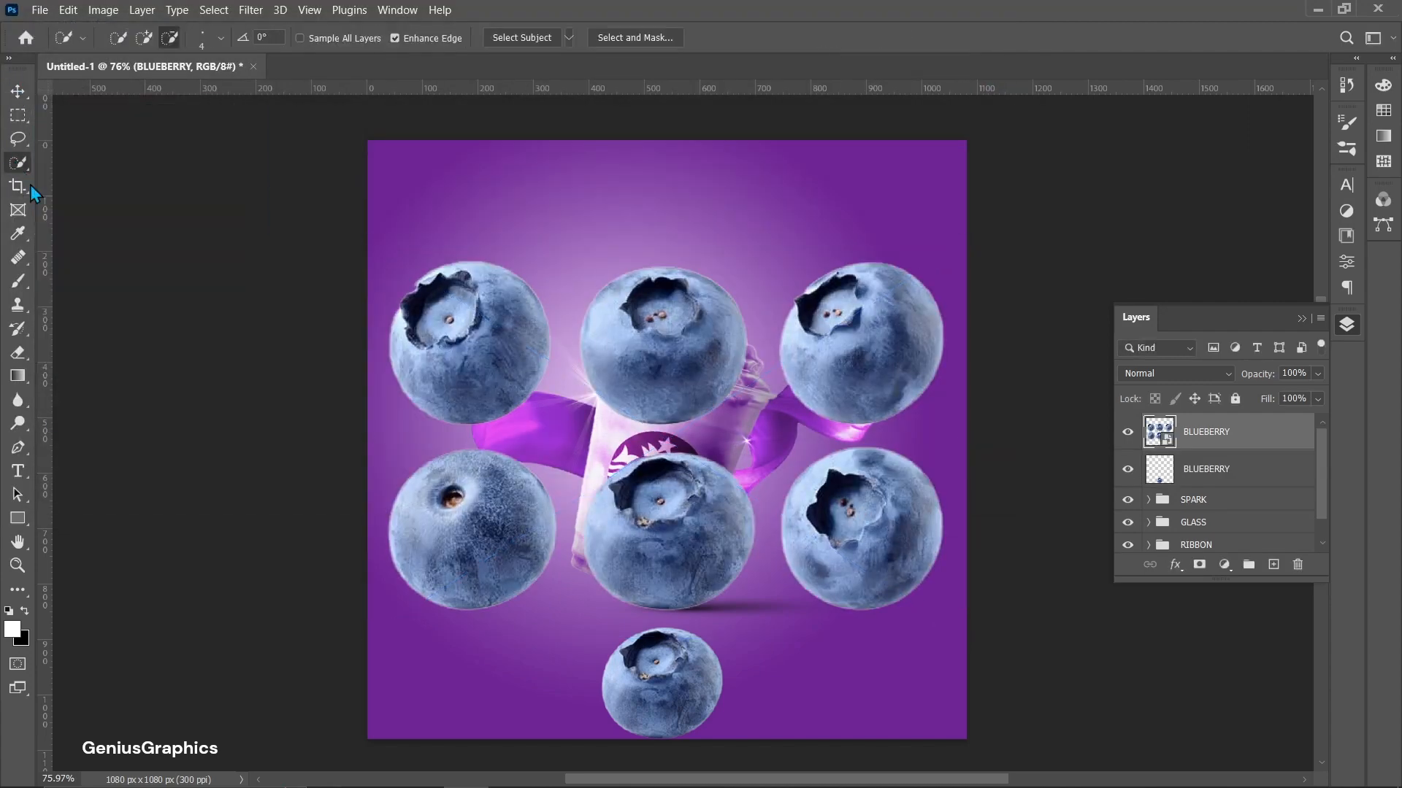
pyautogui.rightClick(1216, 444)
pyautogui.click(1002, 388)
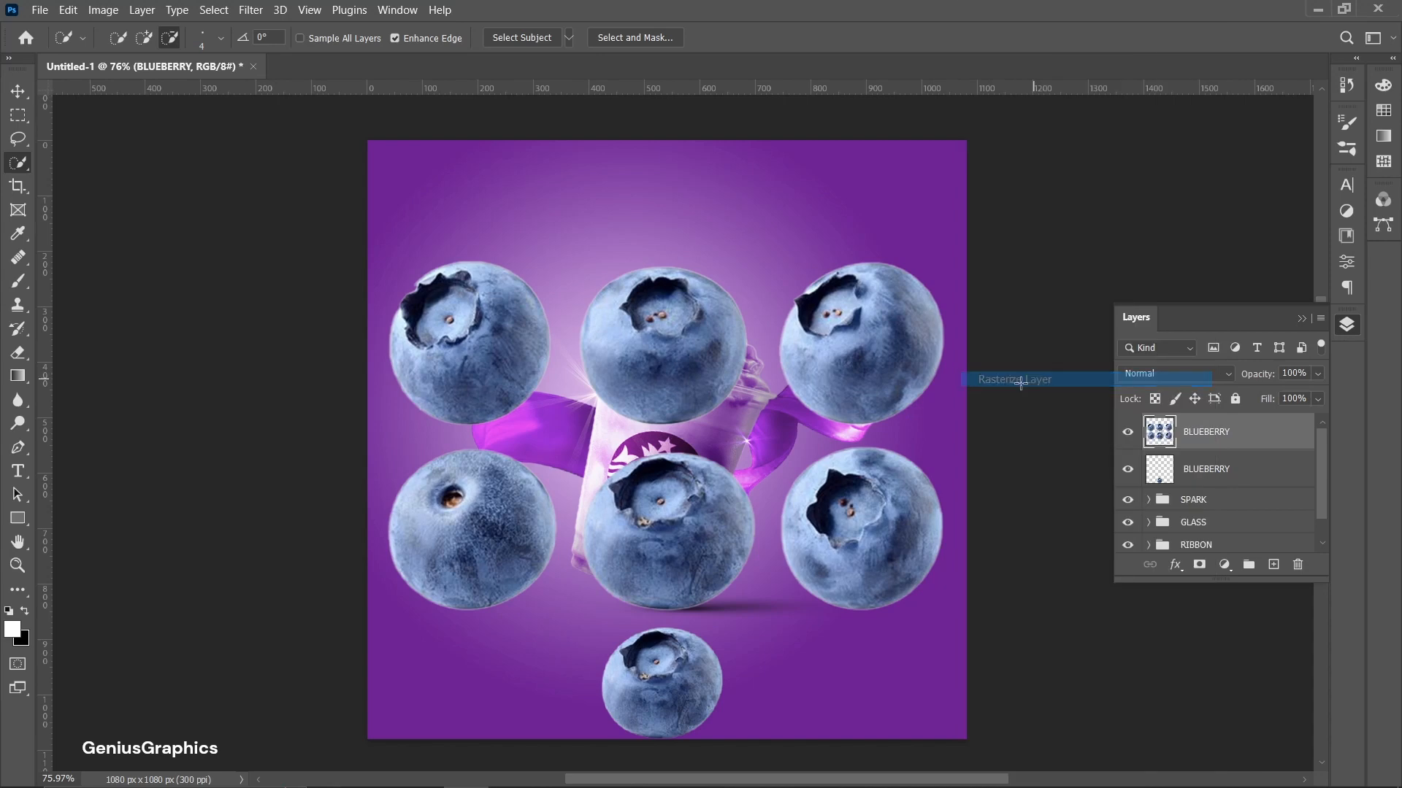
# Select the lower-left berry of the new layer, invert the selection, delete the other five berries and deselect
pyautogui.moveTo(457, 524); pyautogui.dragTo(448, 500)
pyautogui.rightClick(464, 534)
pyautogui.click(511, 213)
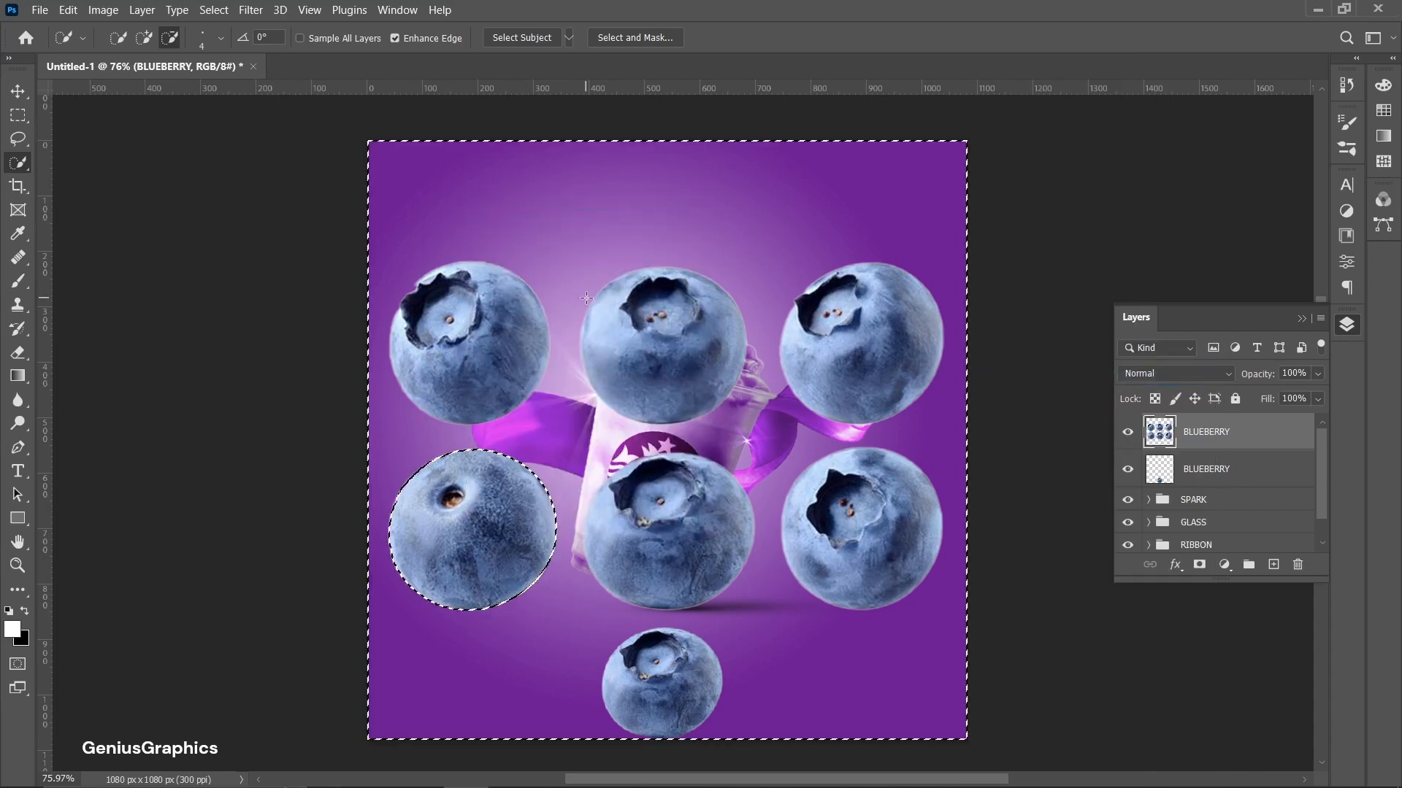
pyautogui.press('Delete')
pyautogui.hotkey('ctrl', 'd')
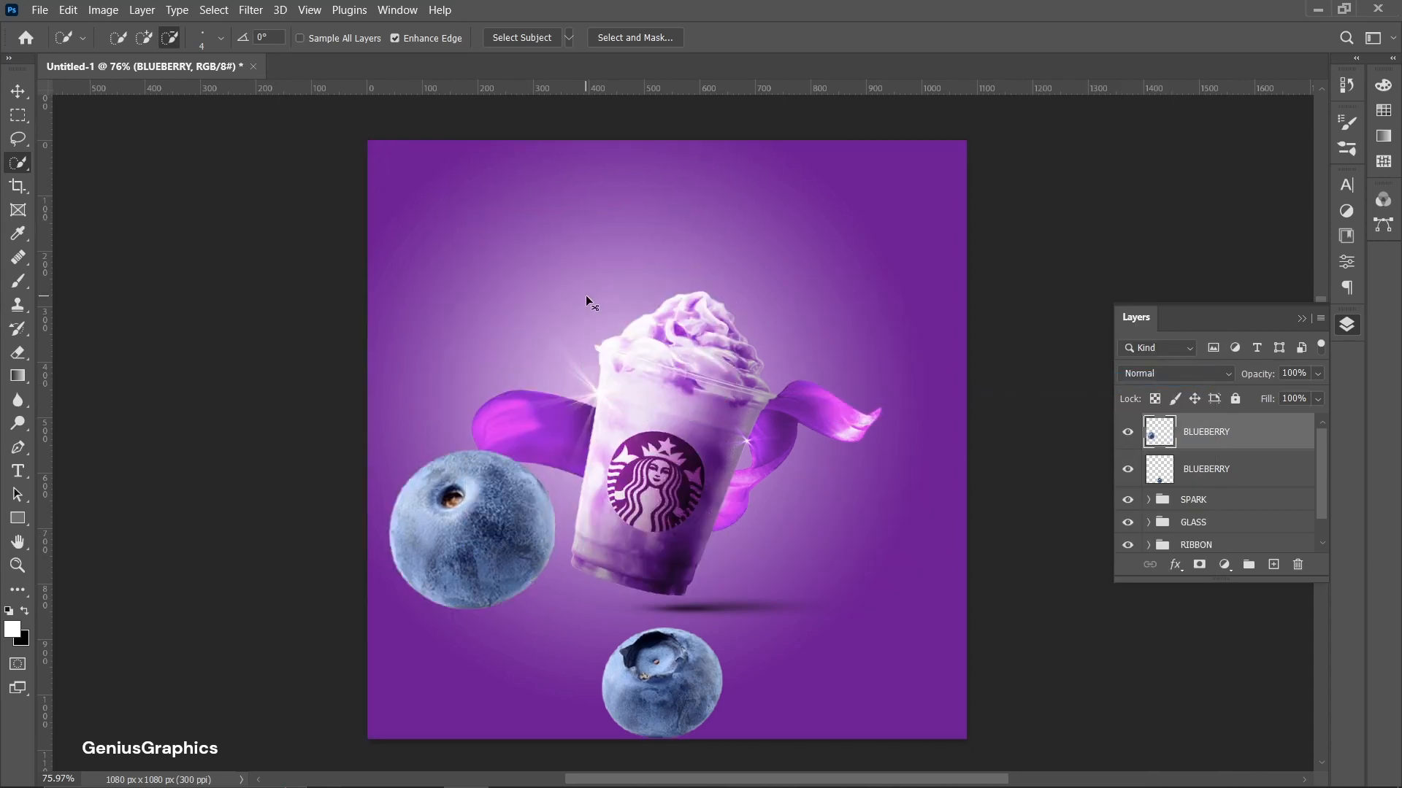
# Move the remaining large berry to the canvas's upper left and the first berry to the right of the cup's shadow
pyautogui.click(17, 92)
pyautogui.moveTo(502, 544); pyautogui.dragTo(540, 282)
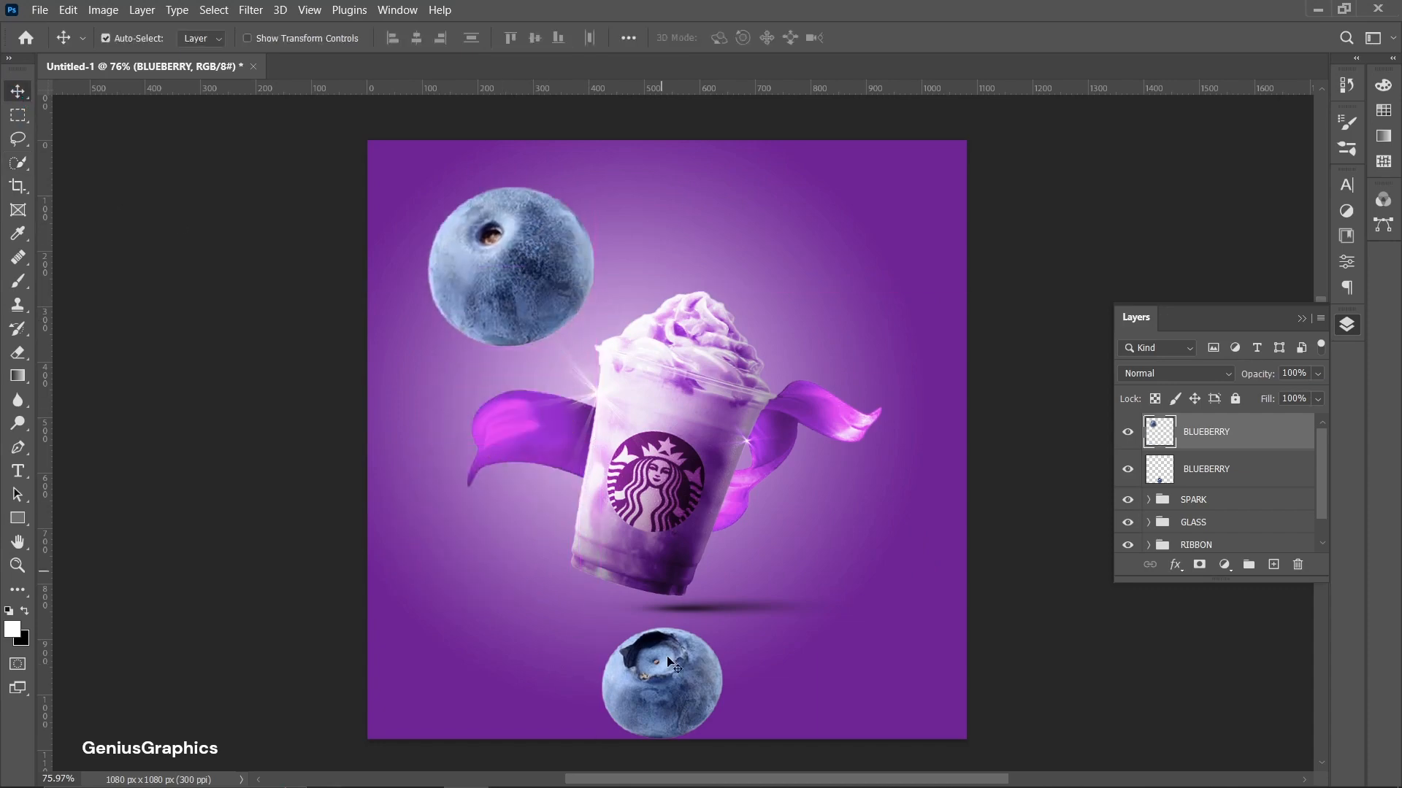
pyautogui.click(668, 695)
pyautogui.moveTo(666, 694); pyautogui.dragTo(843, 589)
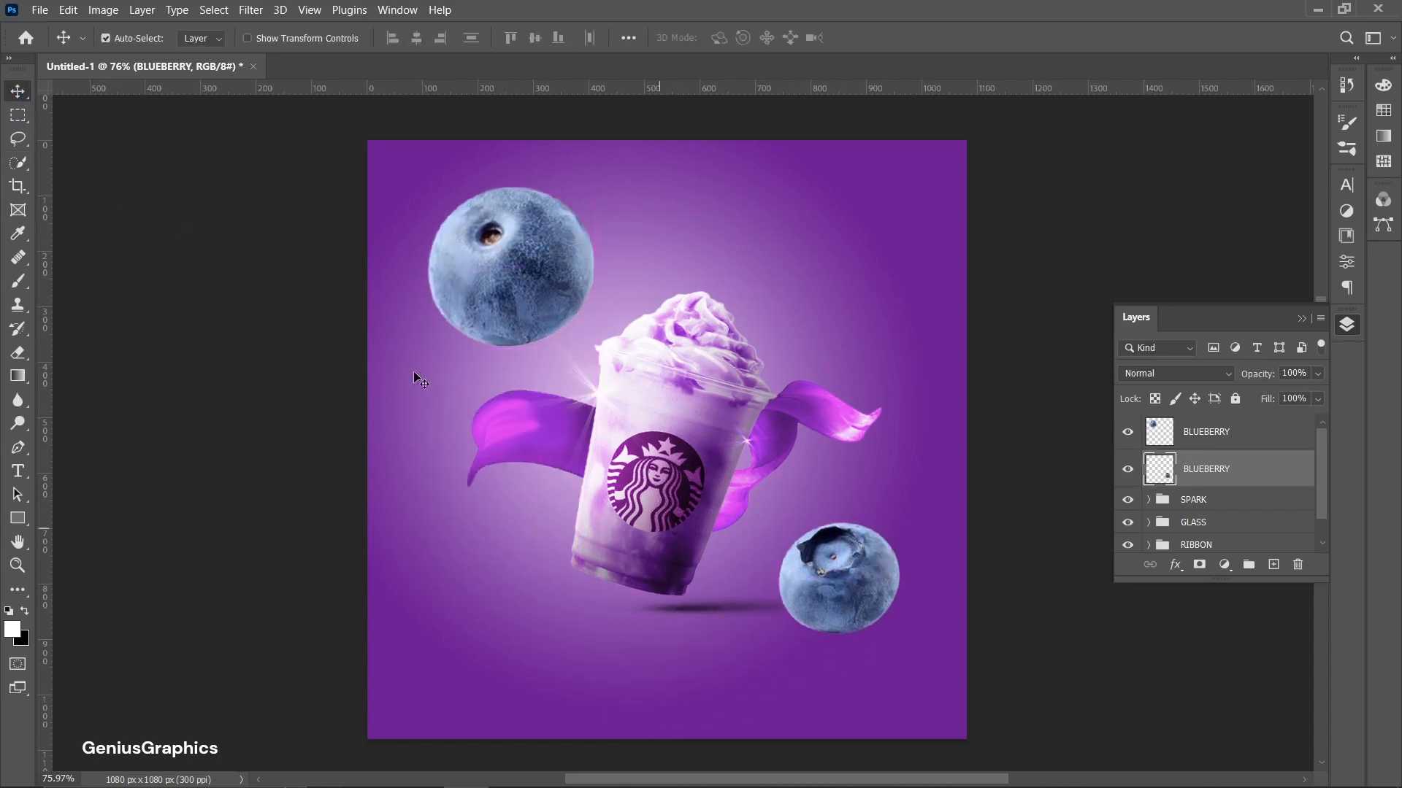
# Place the BLUEBERRY(1) image embedded, scaled to about 22.72% and rotated about -30°, partly cut off by the canvas's lower edge
pyautogui.click(39, 11)
pyautogui.click(92, 339)
pyautogui.click(213, 150)
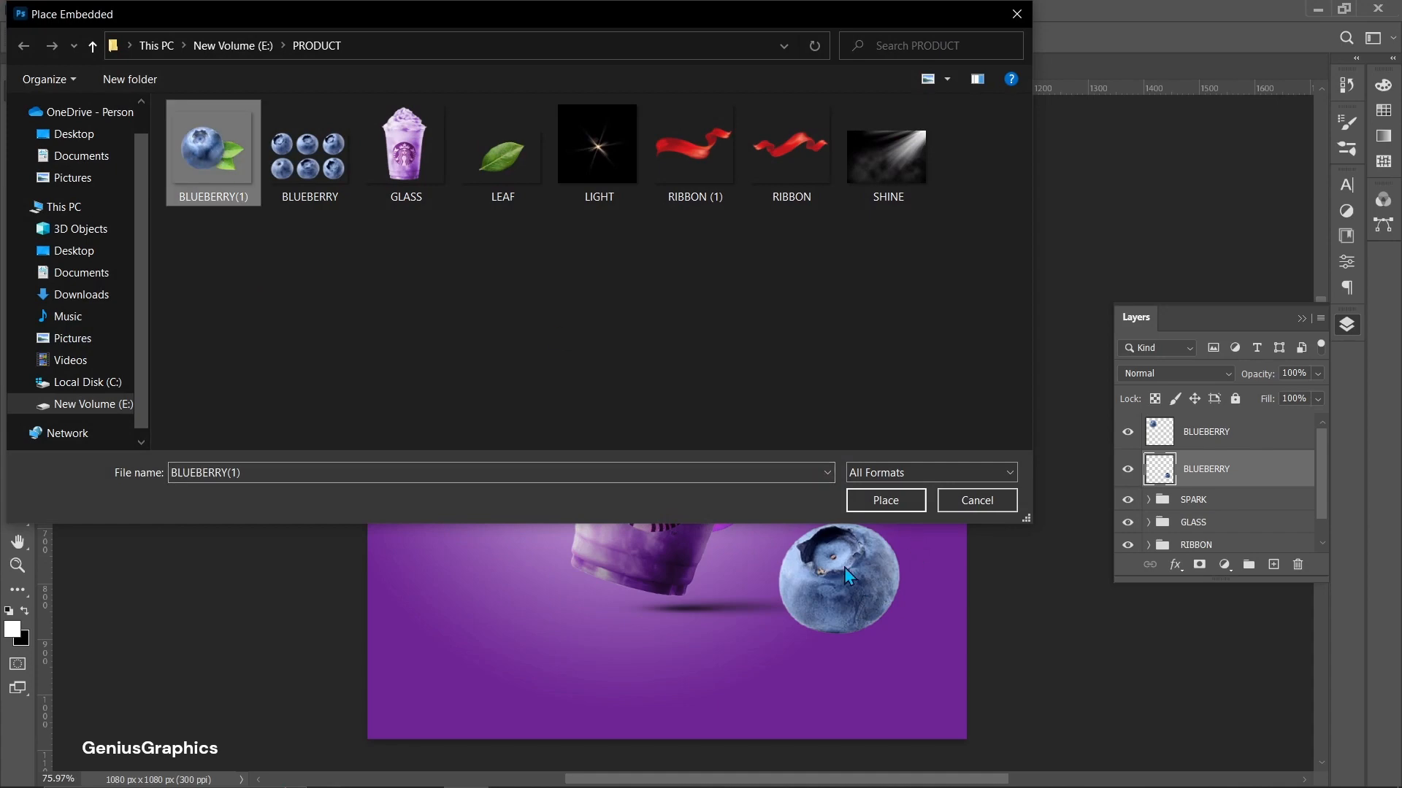
pyautogui.click(886, 503)
pyautogui.moveTo(620, 509); pyautogui.dragTo(648, 644)
pyautogui.moveTo(993, 310); pyautogui.dragTo(686, 403)
pyautogui.moveTo(552, 703); pyautogui.dragTo(635, 733)
pyautogui.moveTo(755, 456); pyautogui.dragTo(718, 570)
pyautogui.moveTo(694, 767); pyautogui.dragTo(716, 717)
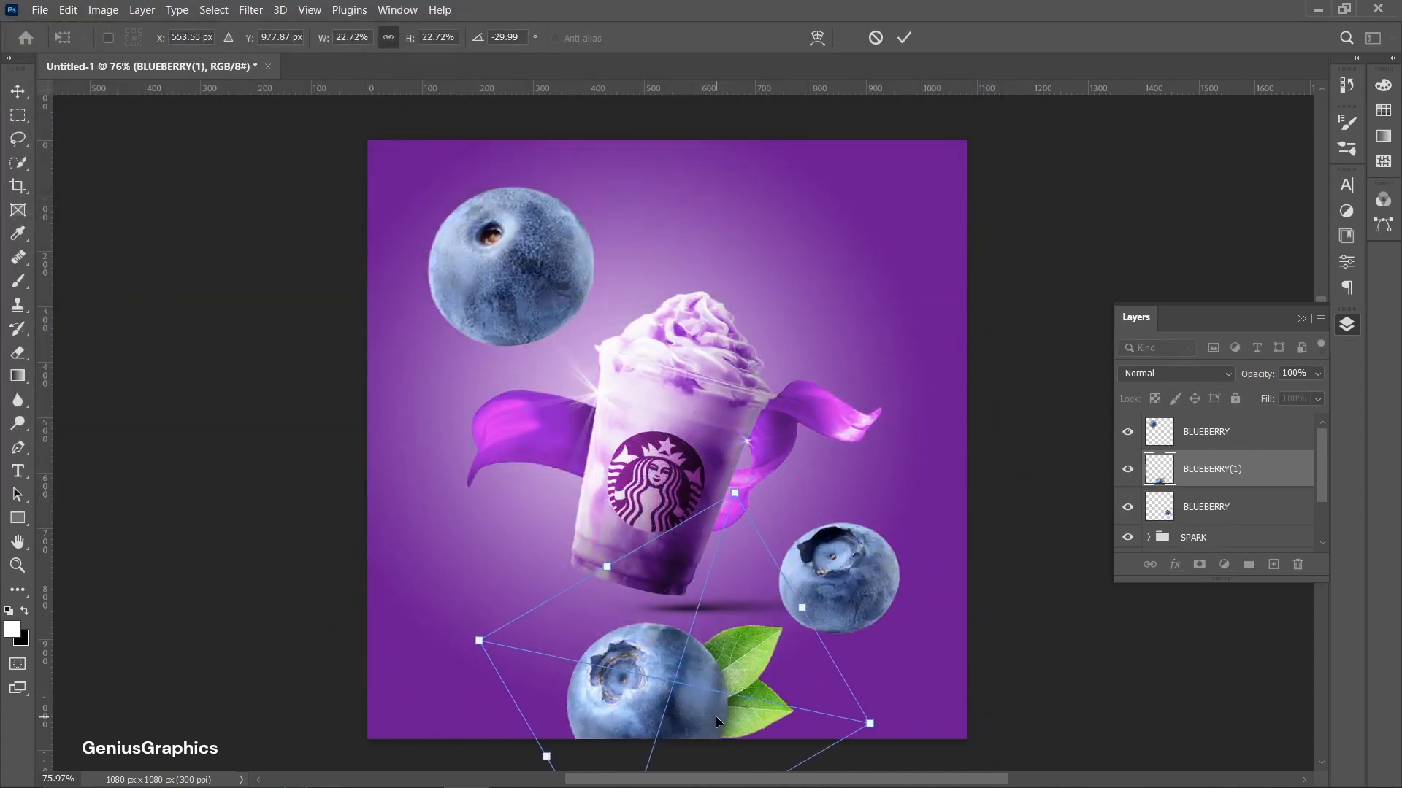
pyautogui.moveTo(898, 719); pyautogui.dragTo(896, 730)
pyautogui.moveTo(657, 689); pyautogui.dragTo(648, 704)
pyautogui.click(185, 200)
# Move the berry beside the shadow to the canvas's right edge, then scale and rotate it counterclockwise so the edge crops it
pyautogui.moveTo(839, 581); pyautogui.dragTo(897, 600)
pyautogui.hotkey('ctrl', 't')
pyautogui.moveTo(971, 527); pyautogui.dragTo(888, 548)
pyautogui.moveTo(894, 613); pyautogui.dragTo(918, 648)
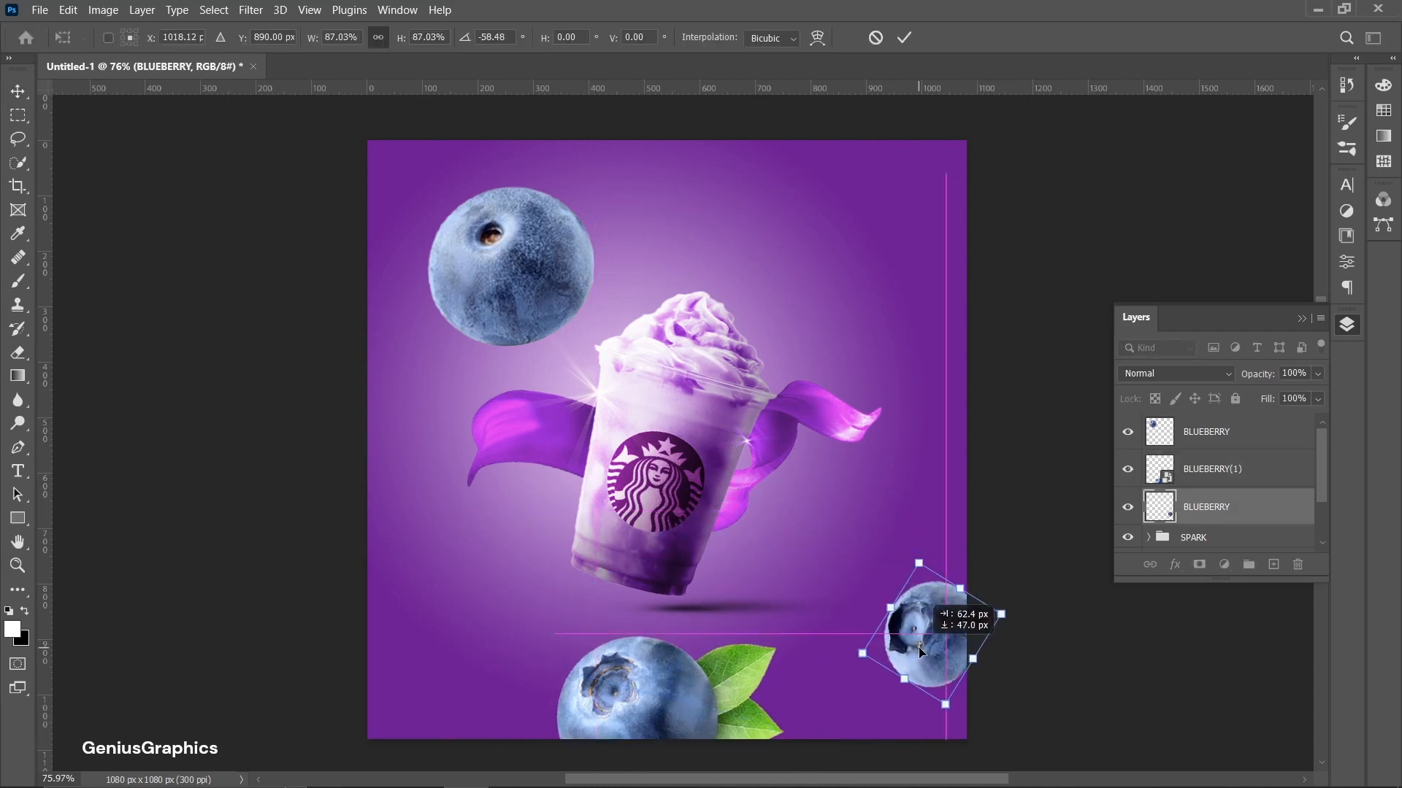
pyautogui.moveTo(915, 531); pyautogui.dragTo(872, 544)
pyautogui.moveTo(891, 584); pyautogui.dragTo(877, 565)
pyautogui.moveTo(931, 638); pyautogui.dragTo(934, 630)
pyautogui.moveTo(853, 508); pyautogui.dragTo(828, 530)
pyautogui.press('Return')
# Duplicate the right-edge berry to the canvas's lower left and rotate the copy so its crown faces up
pyautogui.keyDown('alt'); pyautogui.moveTo(924, 628); pyautogui.dragTo(422, 660); pyautogui.keyUp('alt')
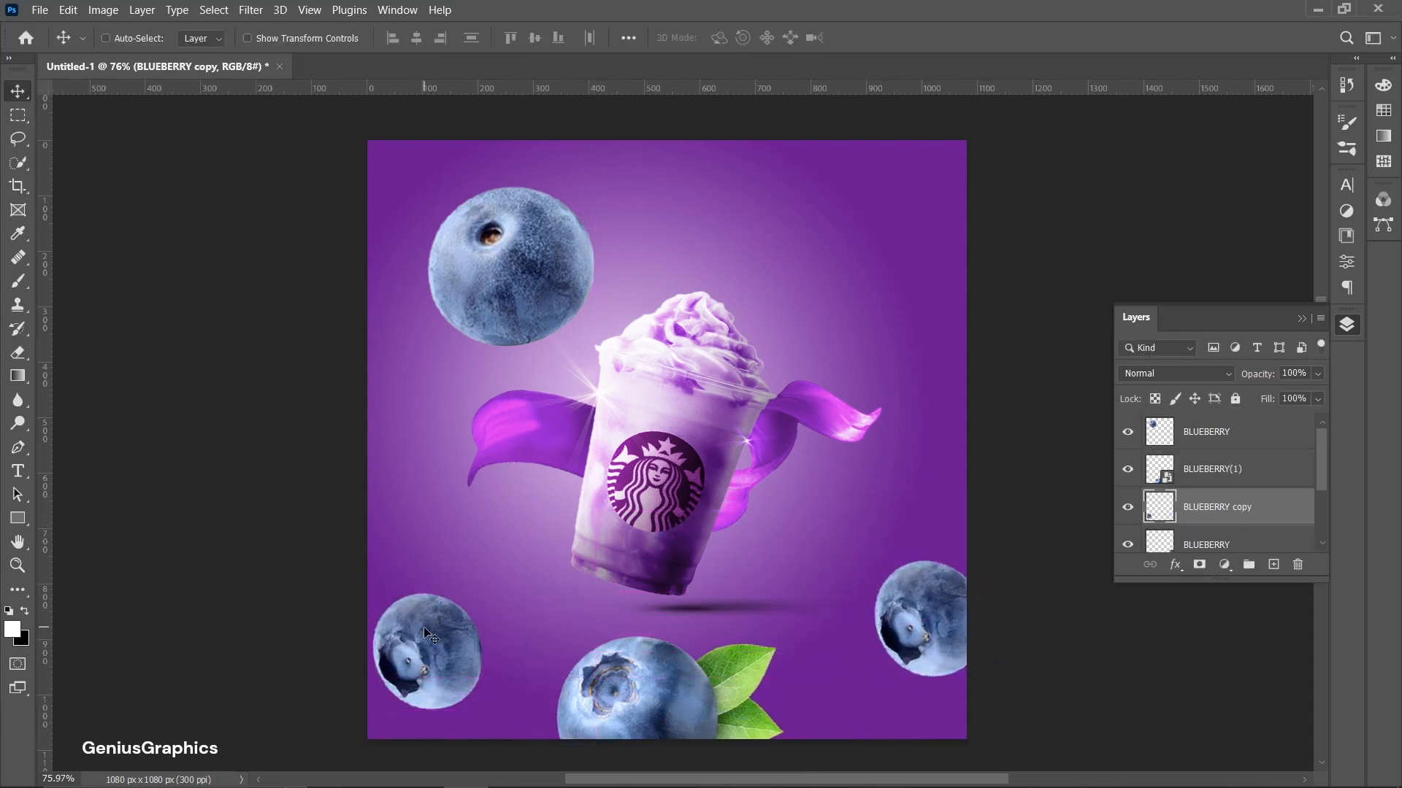
pyautogui.hotkey('ctrl', 't')
pyautogui.moveTo(508, 593); pyautogui.dragTo(398, 743)
pyautogui.moveTo(349, 638); pyautogui.dragTo(338, 636)
pyautogui.moveTo(420, 654); pyautogui.dragTo(436, 637)
pyautogui.moveTo(669, 703); pyautogui.dragTo(566, 623)
pyautogui.press('Return')
# Scale the lower-left berry to about 84.79% and fine-tune the positions of the three lower berries
pyautogui.moveTo(628, 686); pyautogui.dragTo(645, 689)
pyautogui.click(397, 629)
pyautogui.hotkey('ctrl', 't')
pyautogui.moveTo(373, 577); pyautogui.dragTo(391, 594)
pyautogui.moveTo(459, 668); pyautogui.dragTo(451, 633)
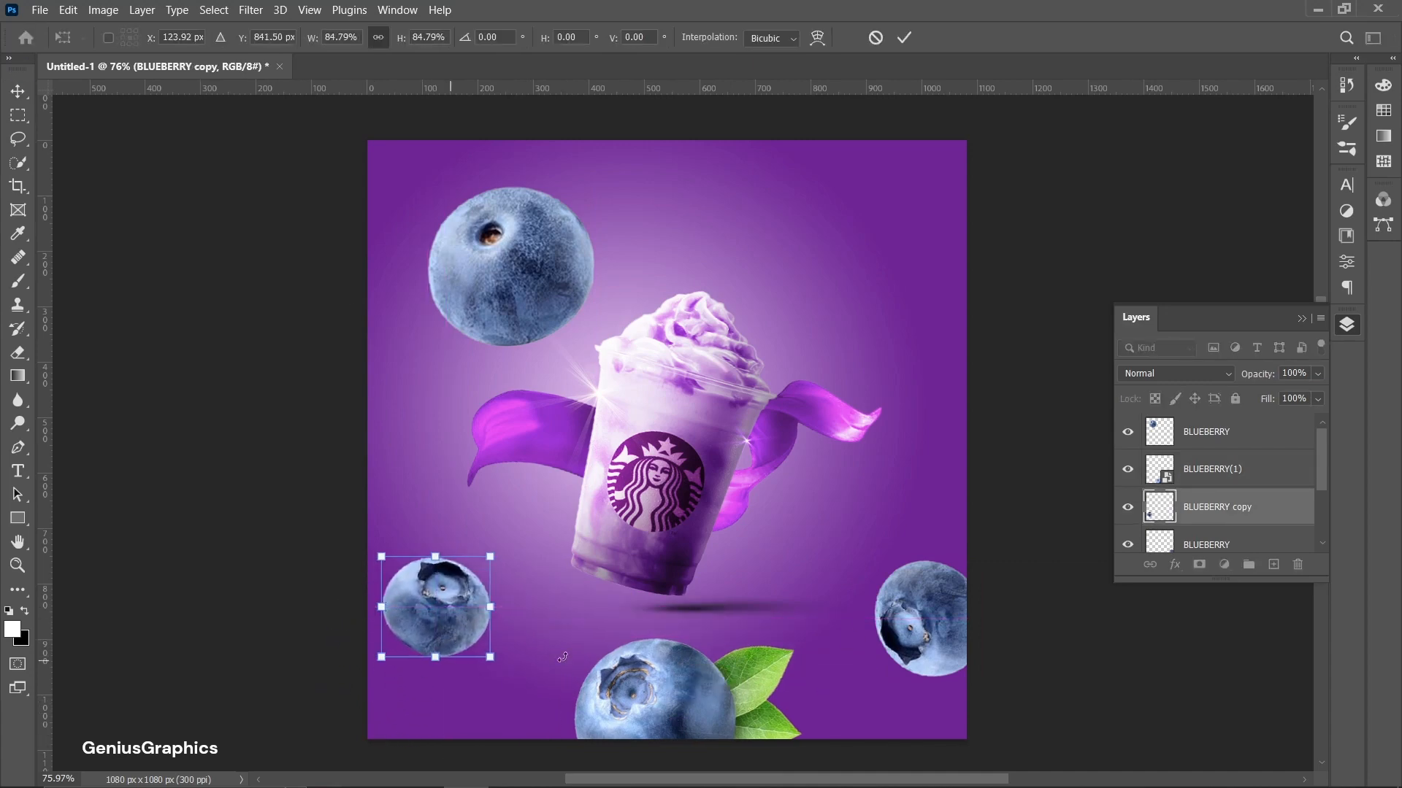
pyautogui.press('Return')
pyautogui.moveTo(952, 650); pyautogui.dragTo(950, 608)
pyautogui.moveTo(449, 625); pyautogui.dragTo(449, 624)
# Shrink the large upper-left berry and place a copy of it above and left of the cup's cream
pyautogui.click(519, 288)
pyautogui.hotkey('ctrl', 't')
pyautogui.moveTo(595, 187); pyautogui.dragTo(498, 283)
pyautogui.moveTo(466, 314); pyautogui.dragTo(581, 236)
# Flip the small berry copy above the cup horizontally, then nudge it and the upper-left berry into place
pyautogui.click(18, 91)
pyautogui.hotkey('ctrl', 't')
pyautogui.rightClick(570, 238)
pyautogui.click(612, 600)
pyautogui.press('Return')
pyautogui.moveTo(567, 254); pyautogui.dragTo(573, 248)
pyautogui.moveTo(438, 219); pyautogui.dragTo(438, 209)
# Duplicate the lower-left berry to just above the left ribbon end and scale the copy down
pyautogui.hotkey('ctrl', 't')
pyautogui.keyDown('alt'); pyautogui.moveTo(455, 632); pyautogui.dragTo(573, 331); pyautogui.keyUp('alt')
pyautogui.moveTo(415, 284); pyautogui.dragTo(463, 312)
pyautogui.moveTo(506, 316); pyautogui.dragTo(579, 354)
pyautogui.press('Return')
pyautogui.click(435, 221)
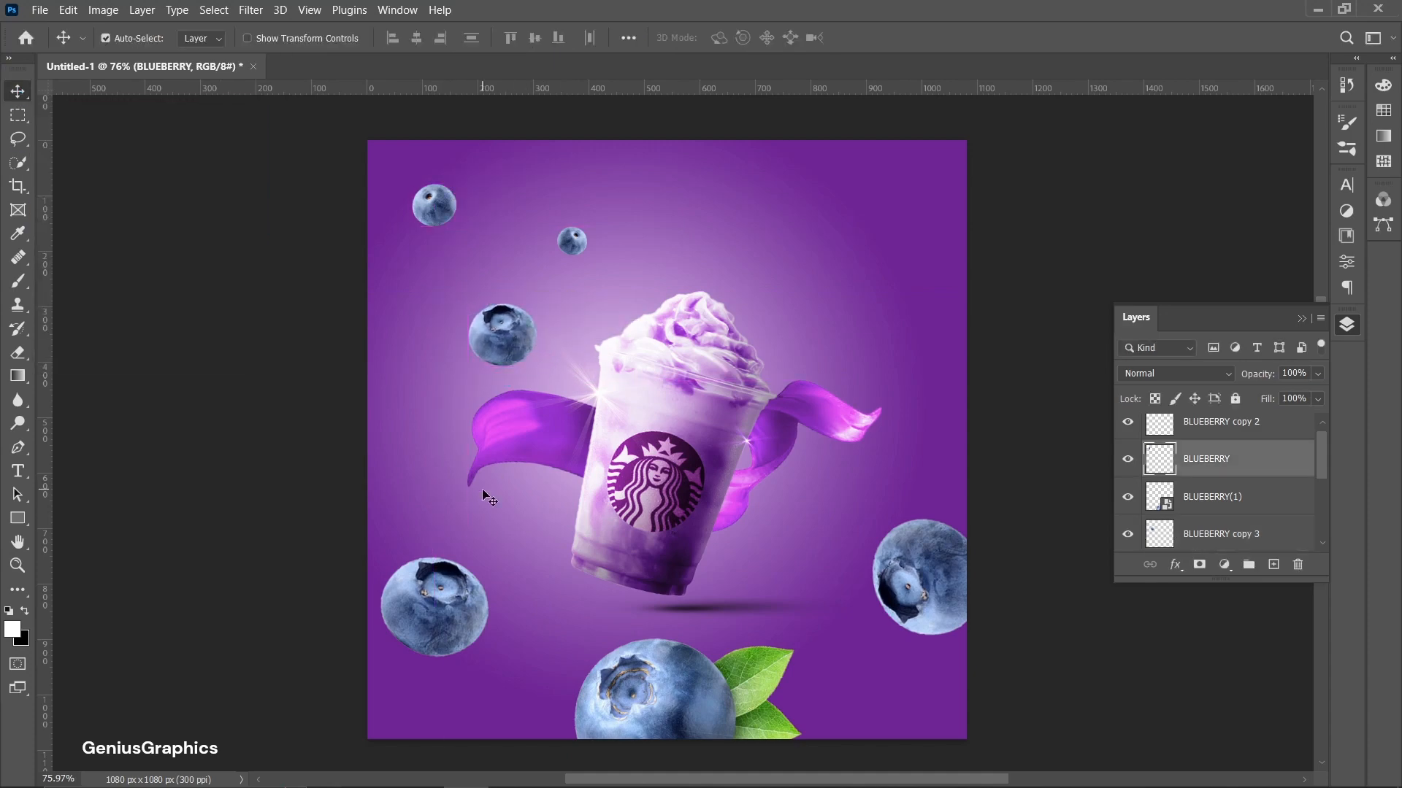
# Group all the blueberry layers above SPARK and name the group BLUEBERRY
pyautogui.click(1214, 432)
pyautogui.scroll(-3, 1213, 467)
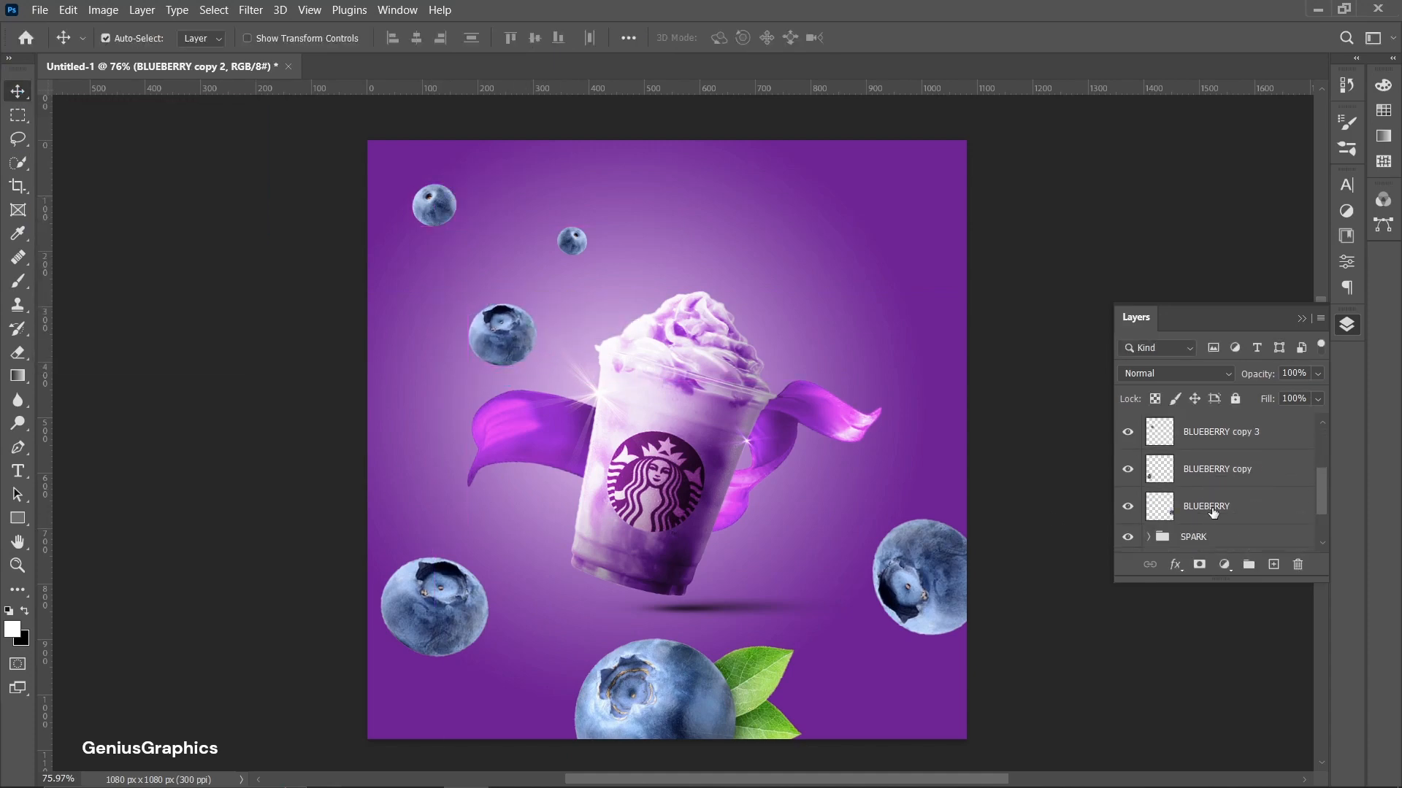
pyautogui.keyDown('shift'); pyautogui.click(1213, 511); pyautogui.keyUp('shift')
pyautogui.click(1243, 564)
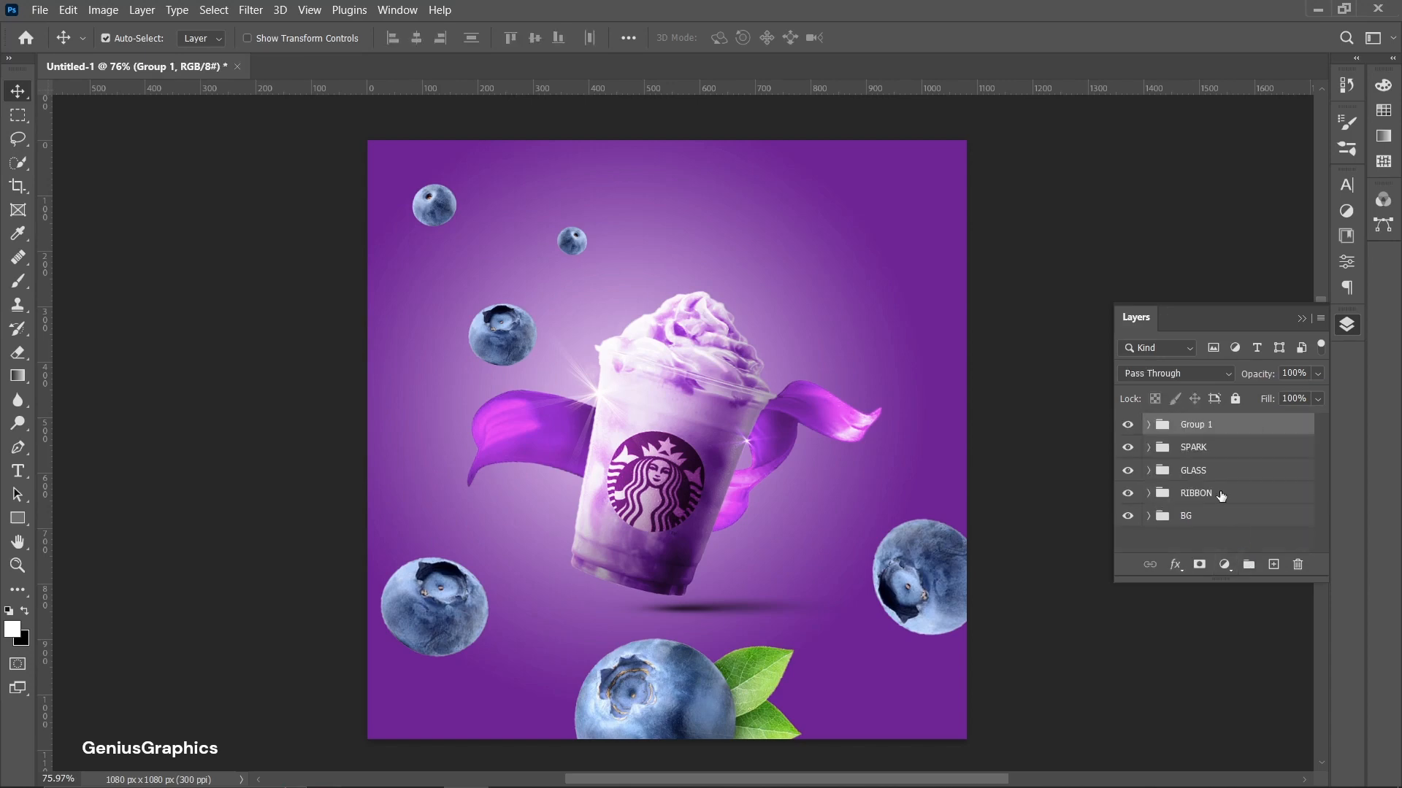
pyautogui.doubleClick(1202, 425)
pyautogui.press('Return')
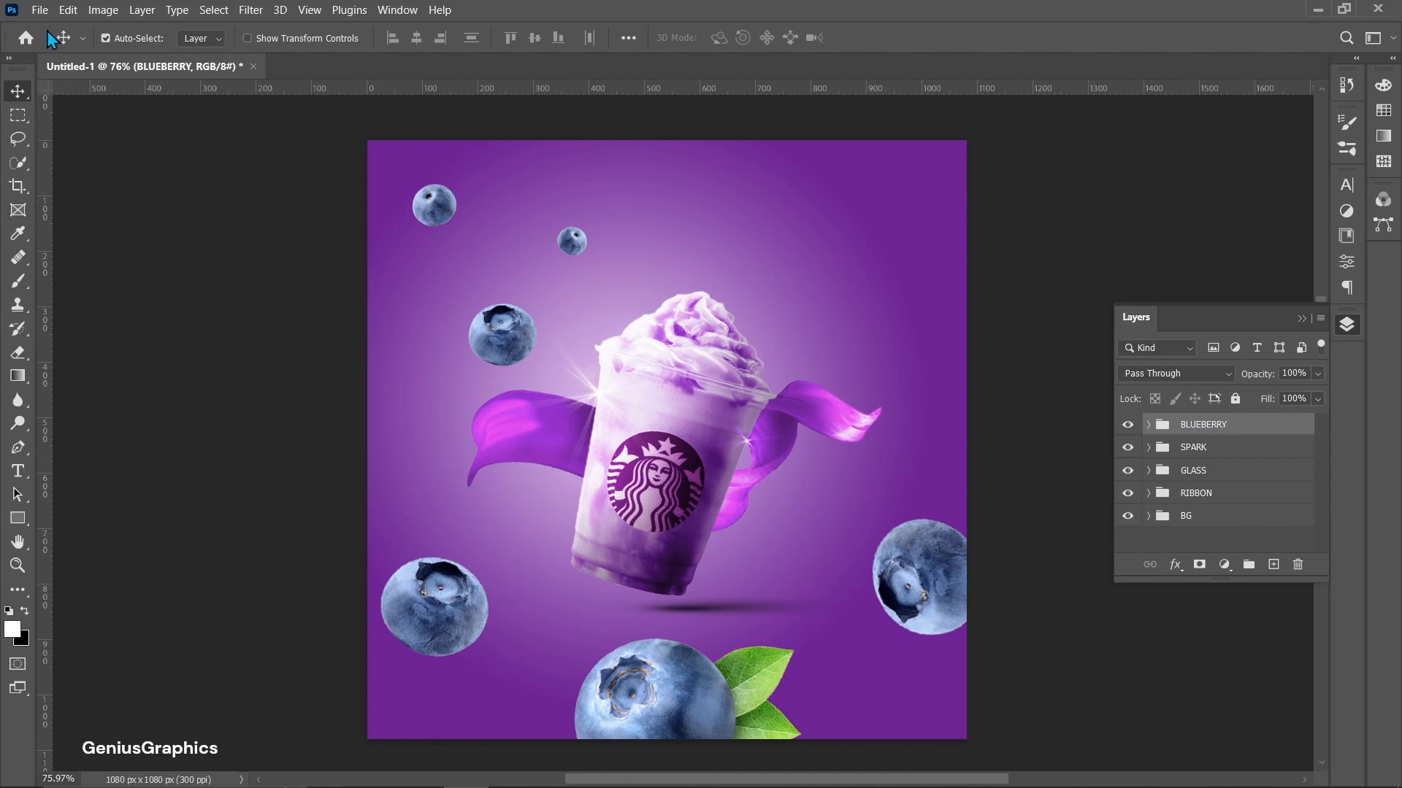
# Merge the BLUEBERRY group into a single layer
pyautogui.click(250, 9)
pyautogui.click(1106, 325)
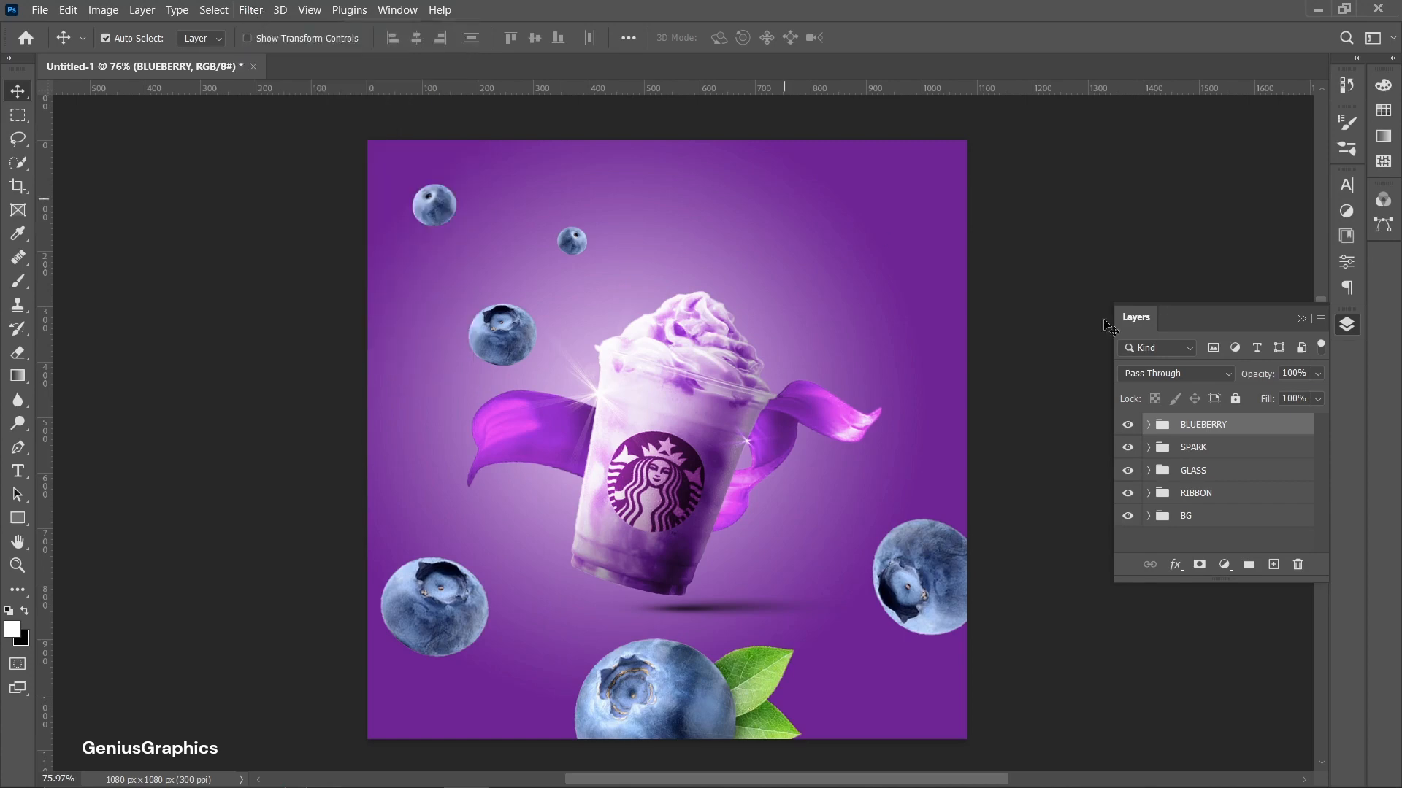
pyautogui.rightClick(1239, 431)
pyautogui.click(1124, 649)
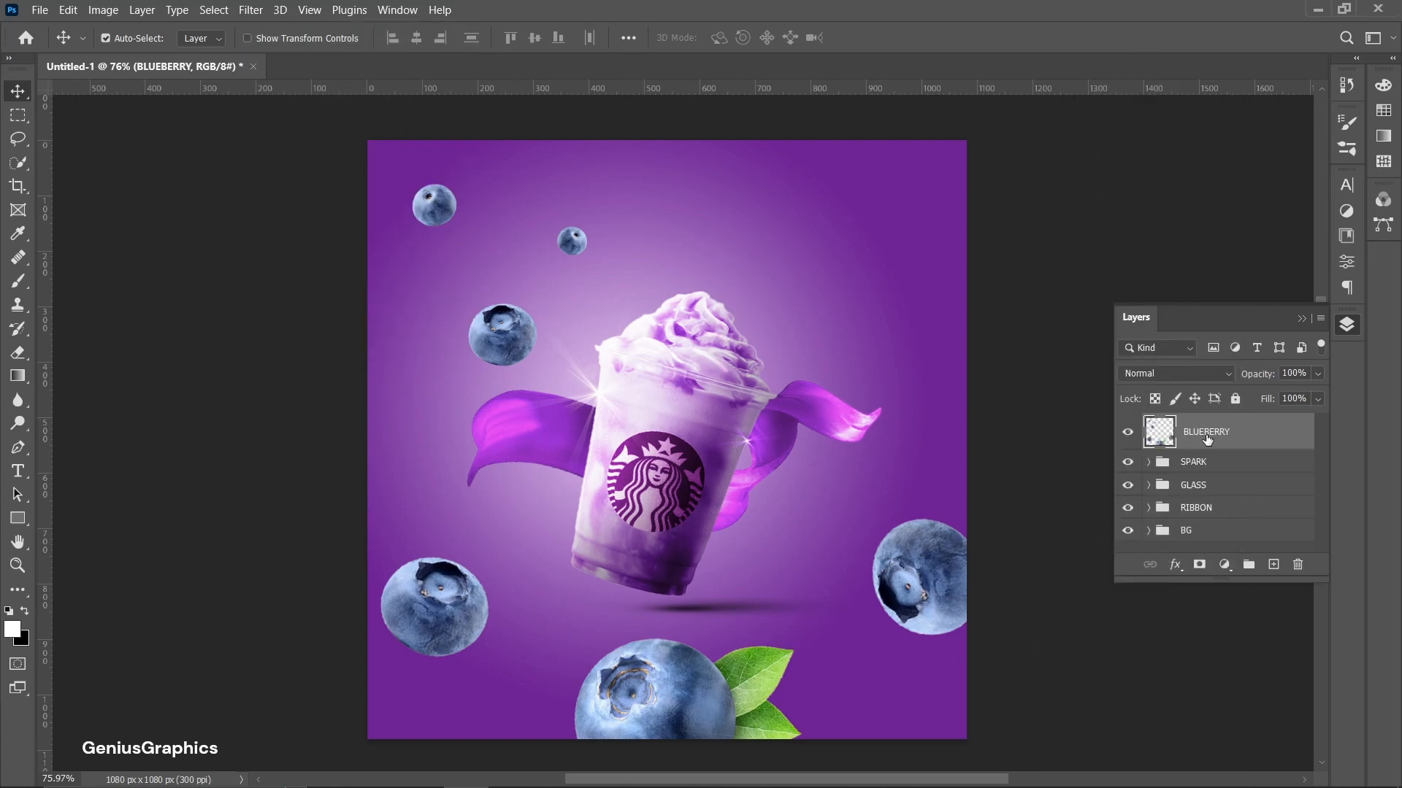
# Apply a Gaussian Blur with a 4.4-pixel radius to the merged BLUEBERRY layer
pyautogui.click(252, 10)
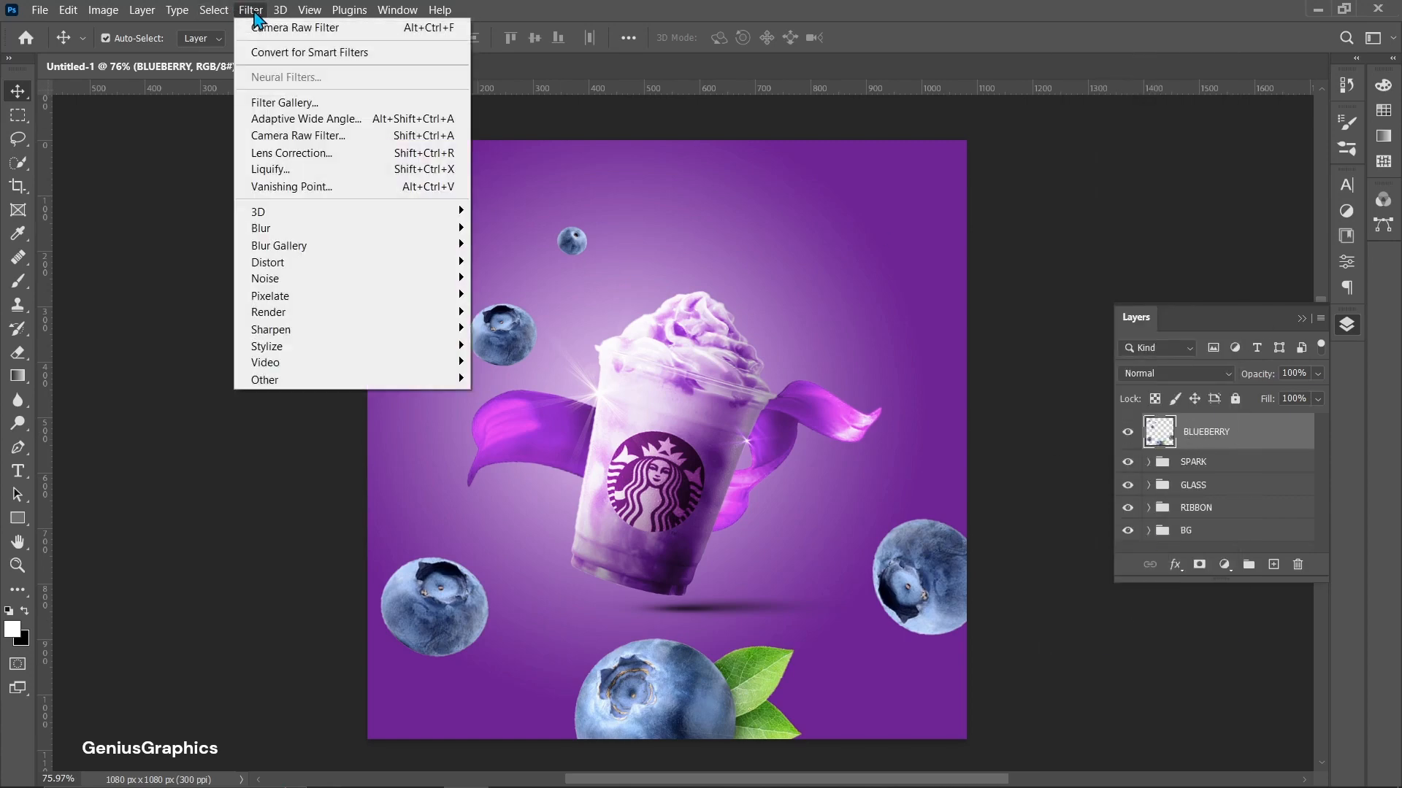
pyautogui.moveTo(285, 230)
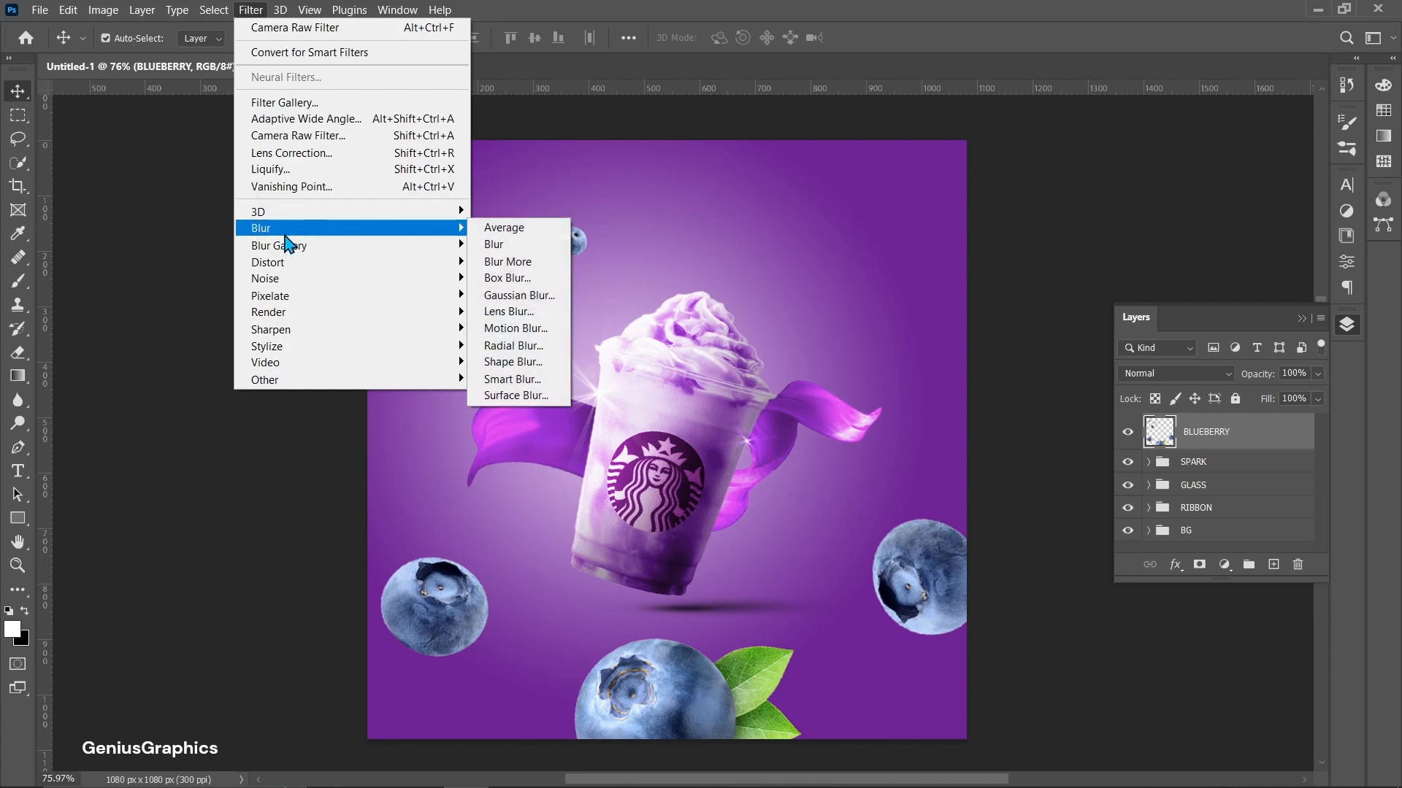
pyautogui.click(509, 295)
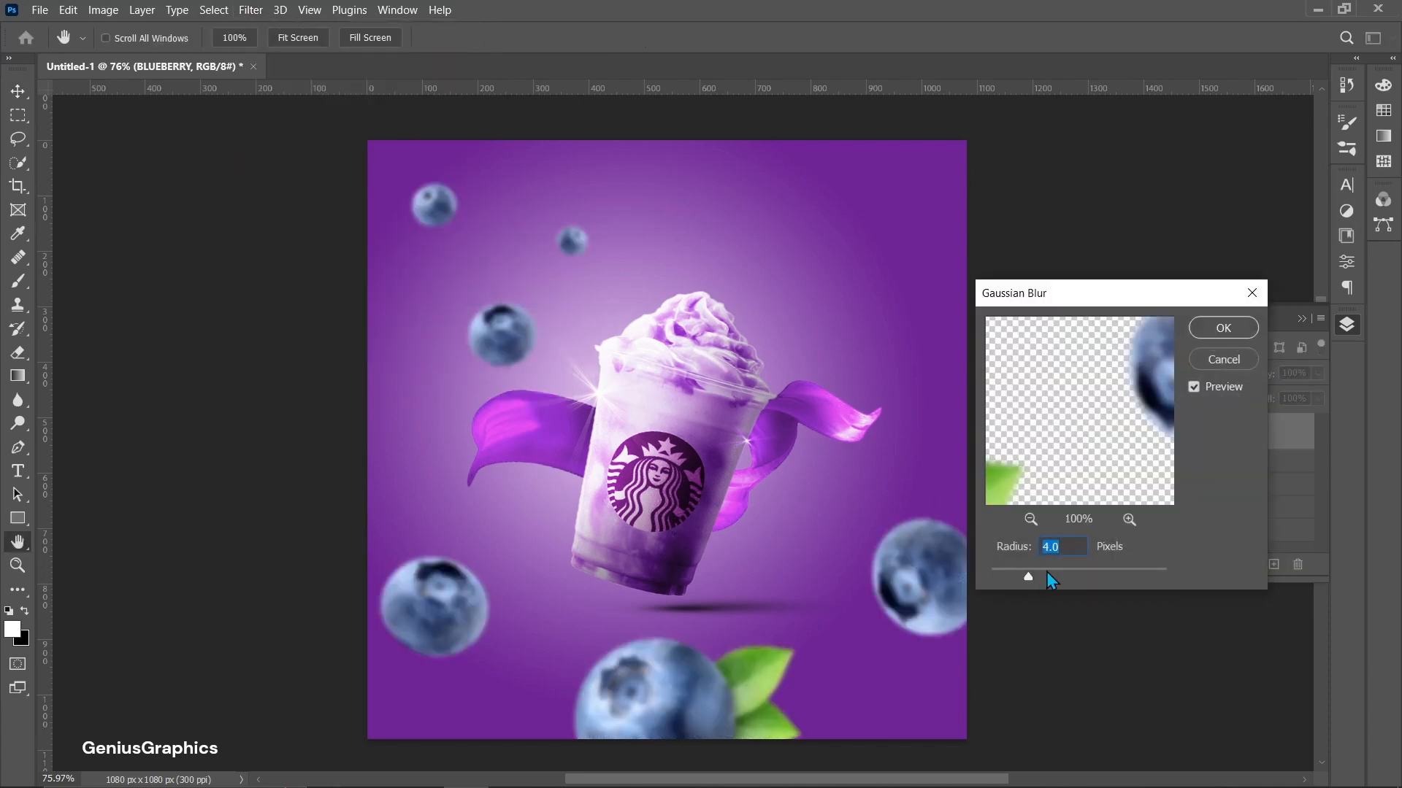
pyautogui.moveTo(1028, 578); pyautogui.dragTo(1033, 579)
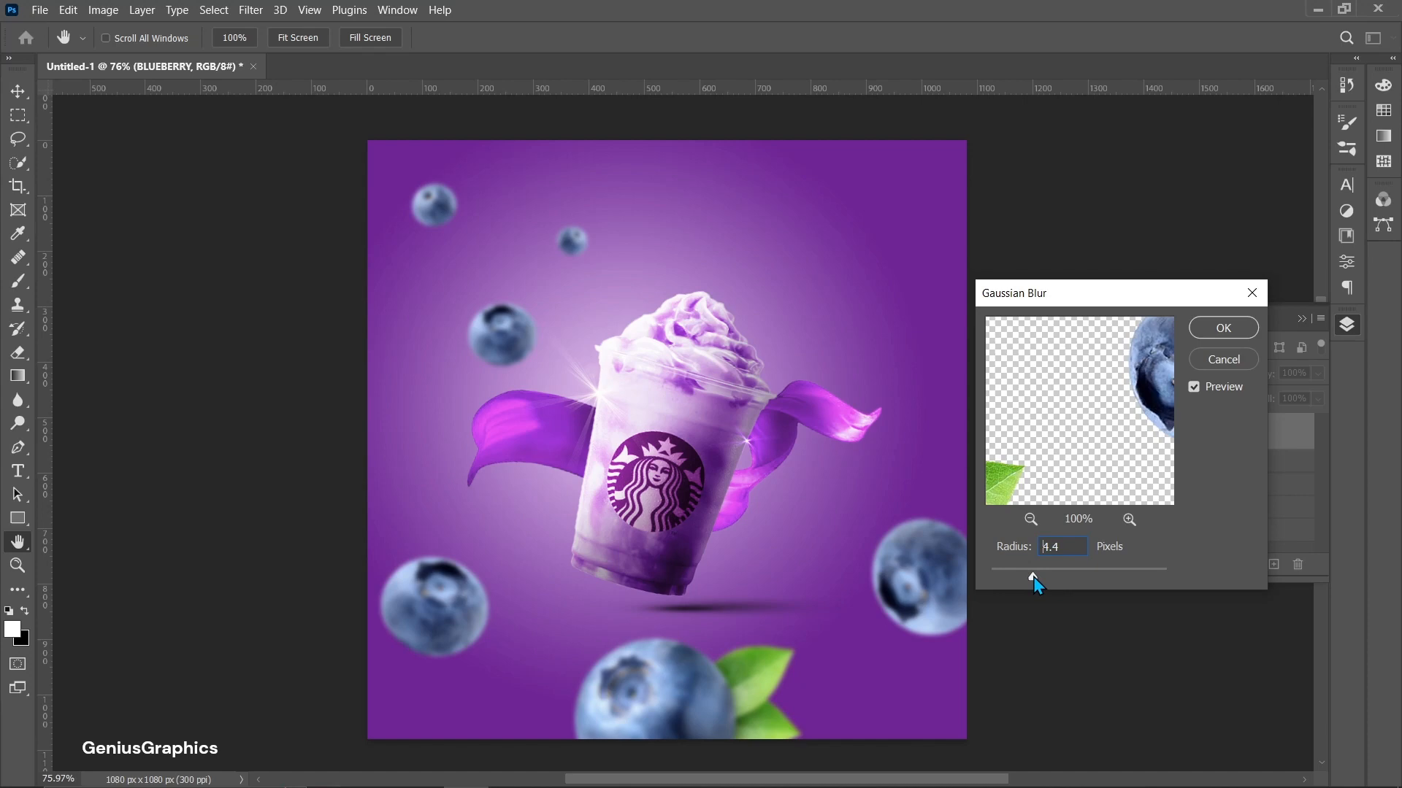
pyautogui.click(1232, 326)
# Add a Curves adjustment clipped to BLUEBERRY, lowering the white point's output and setting a midtone point at input 135, output 76
pyautogui.click(1224, 565)
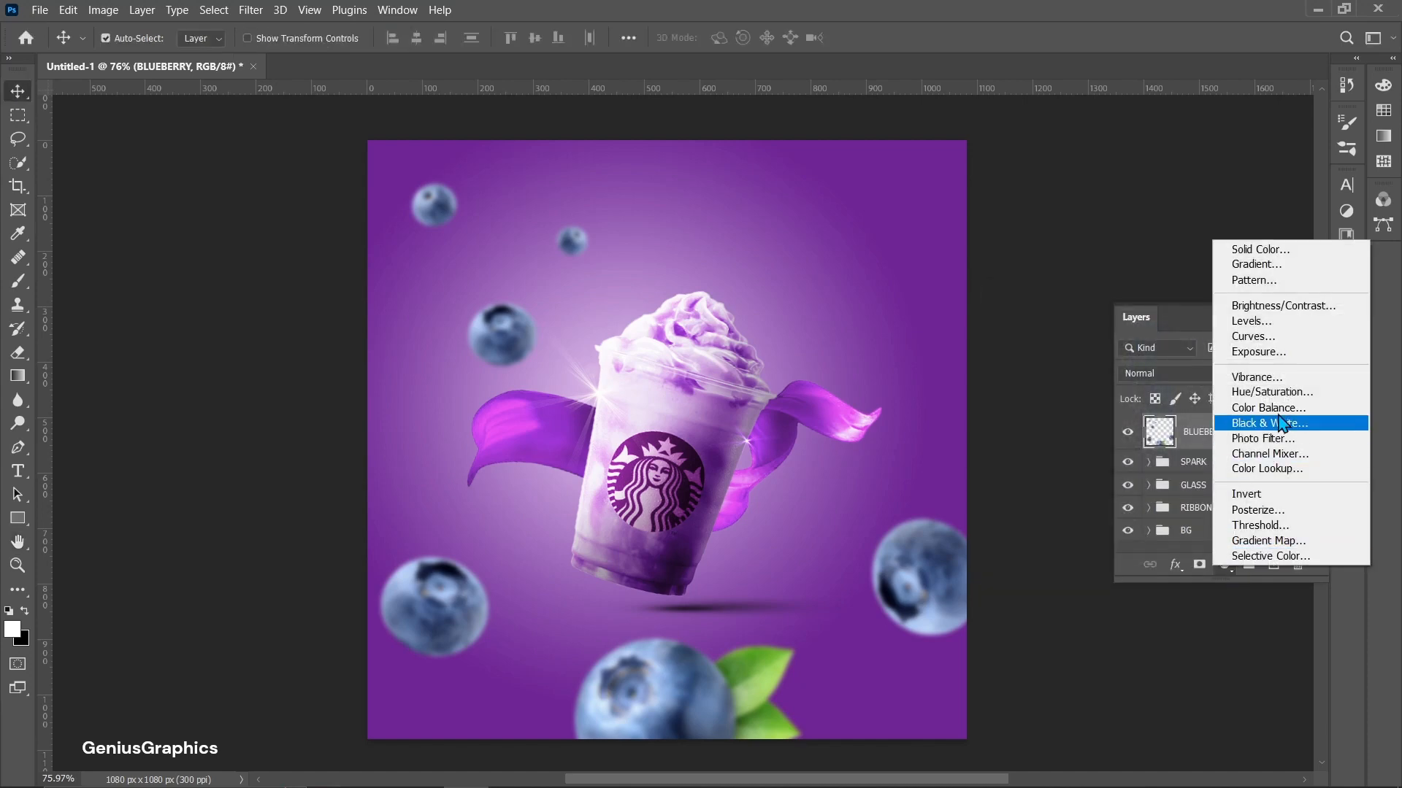
pyautogui.click(1263, 337)
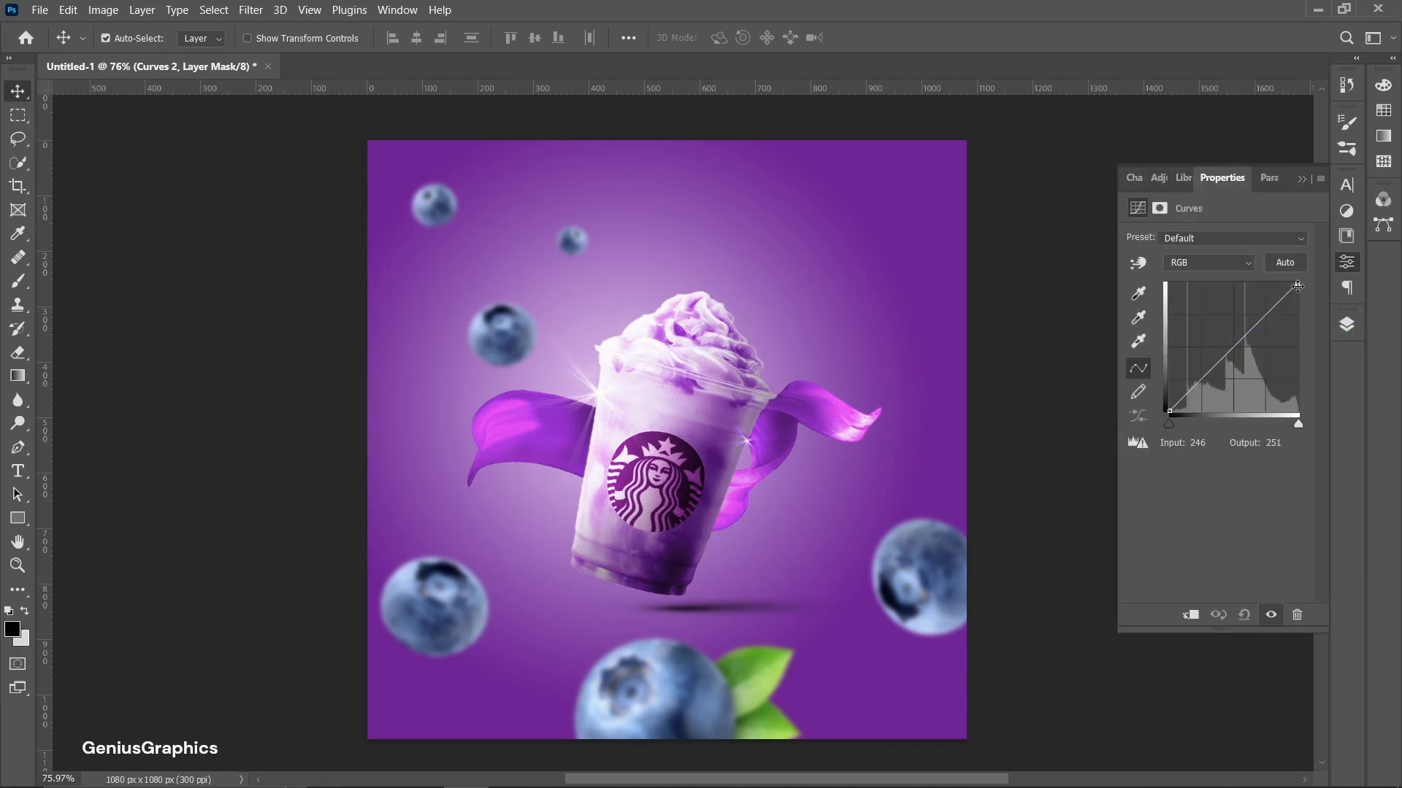
pyautogui.moveTo(1298, 282); pyautogui.dragTo(1299, 319)
pyautogui.click(1191, 615)
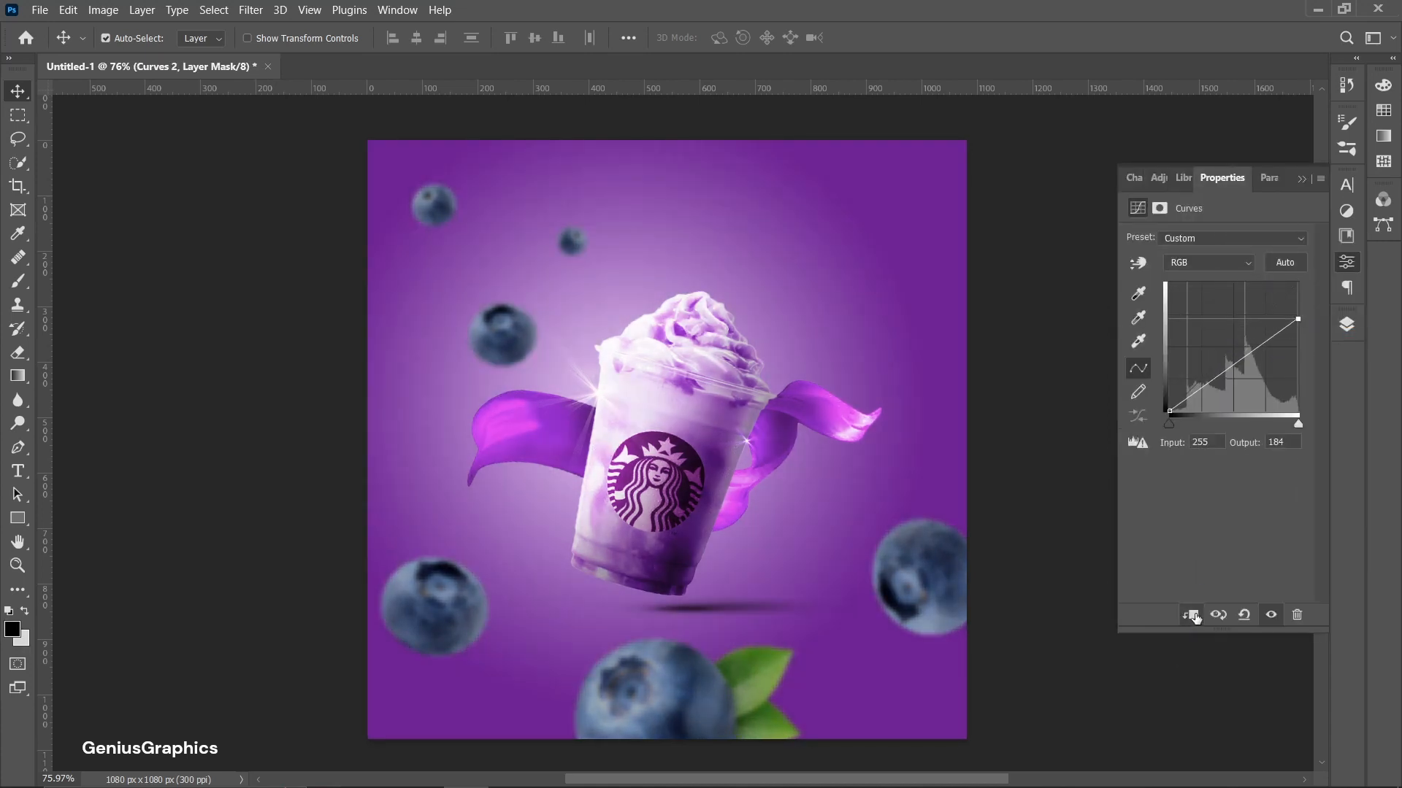
pyautogui.moveTo(1241, 360); pyautogui.dragTo(1242, 373)
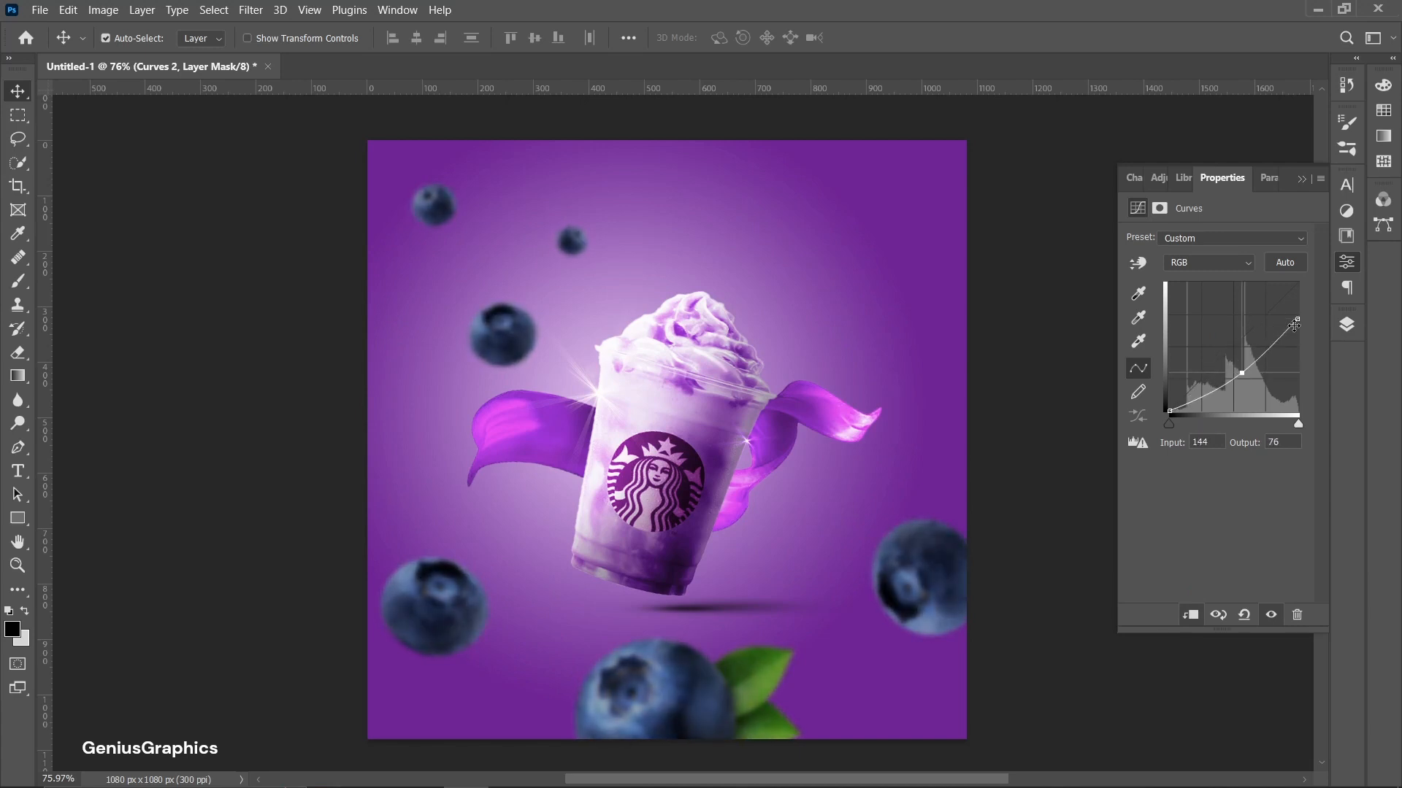
pyautogui.moveTo(1295, 325); pyautogui.dragTo(1298, 314)
pyautogui.moveTo(1239, 375)
pyautogui.mouseDown()
pyautogui.moveTo(1237, 361)
pyautogui.moveTo(1237, 373)
pyautogui.mouseUp()
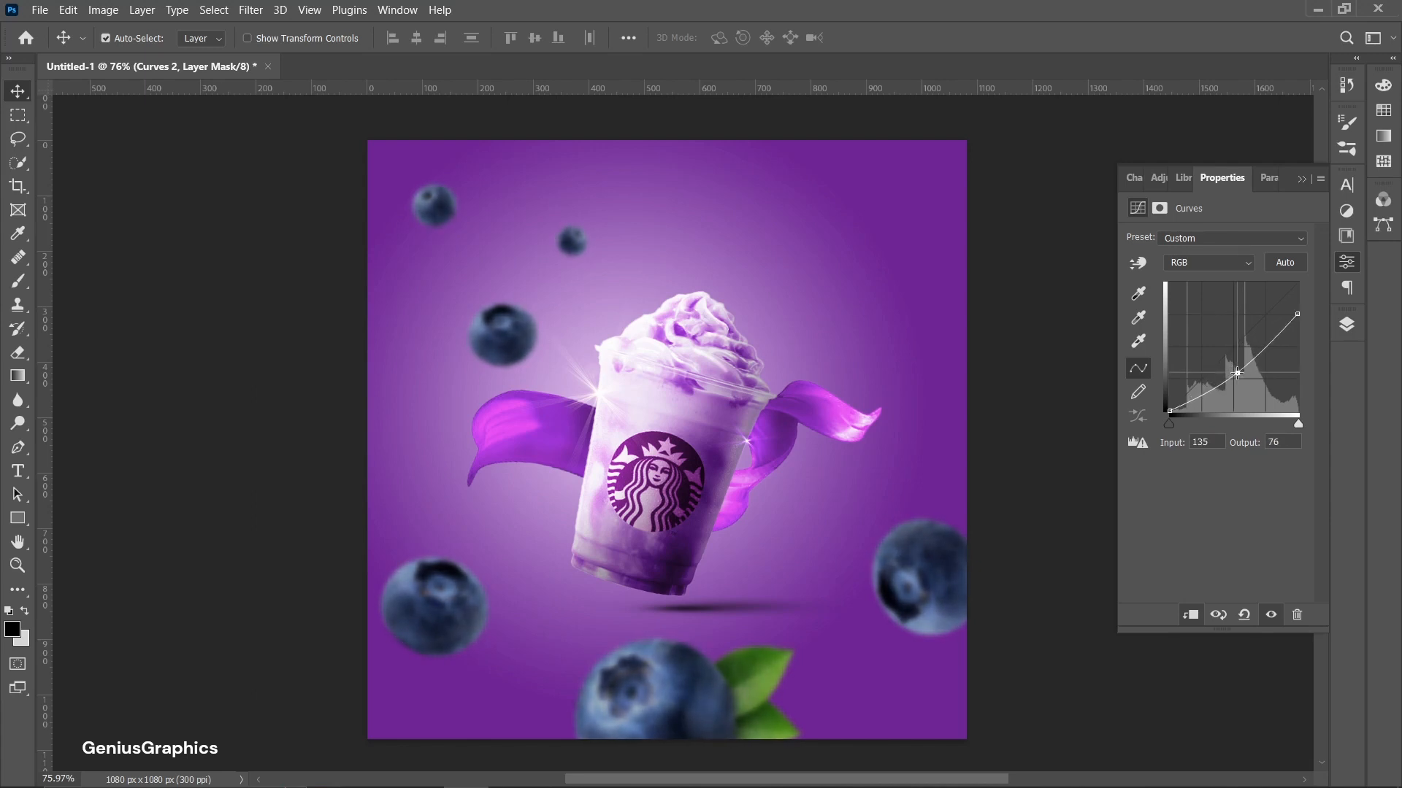
# Paint black on the Curves 2 mask with a soft 82 px brush at 64% opacity, along the berries' lit edges and the leaves
pyautogui.click(1352, 327)
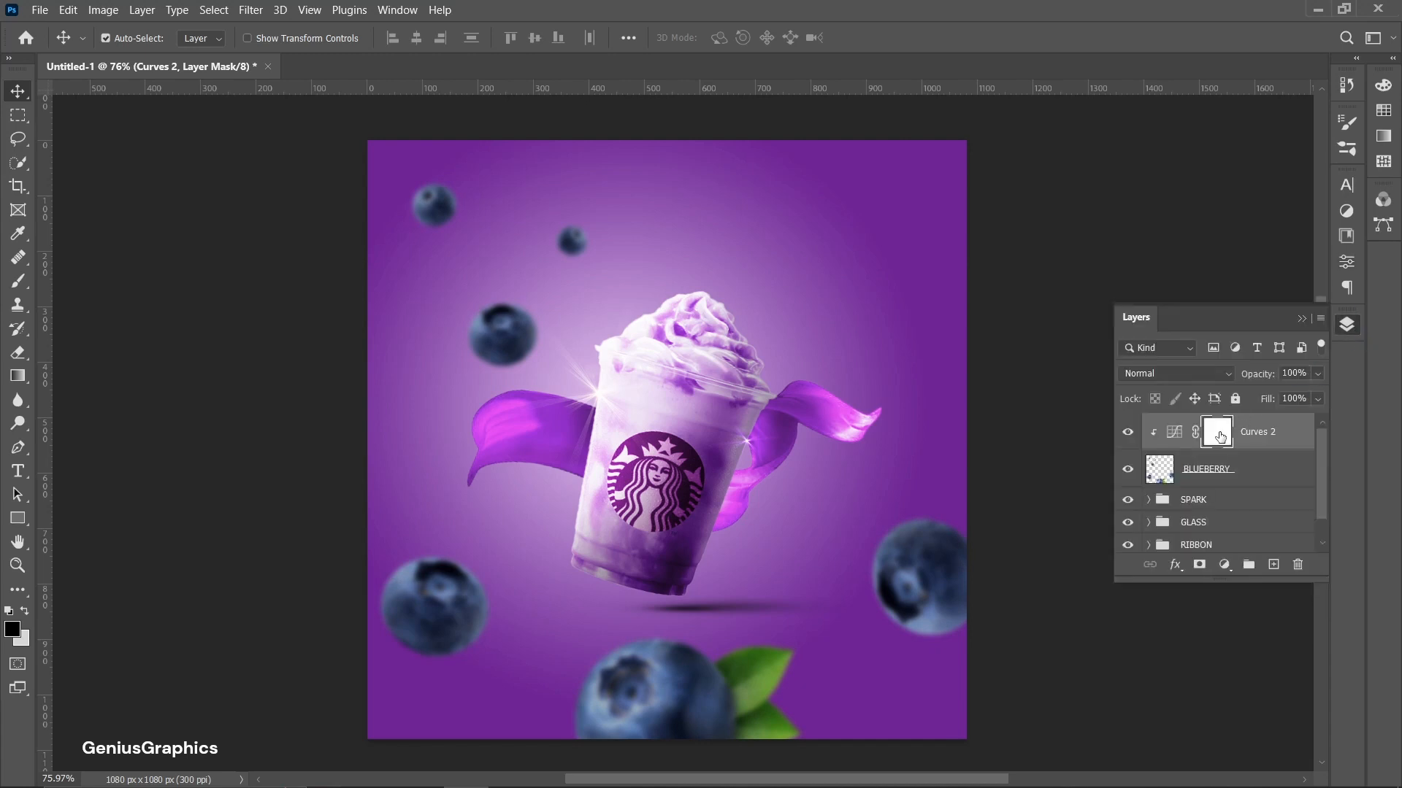
pyautogui.hotkey('ctrl', 'i')
pyautogui.hotkey('ctrl', 'i')
pyautogui.click(18, 281)
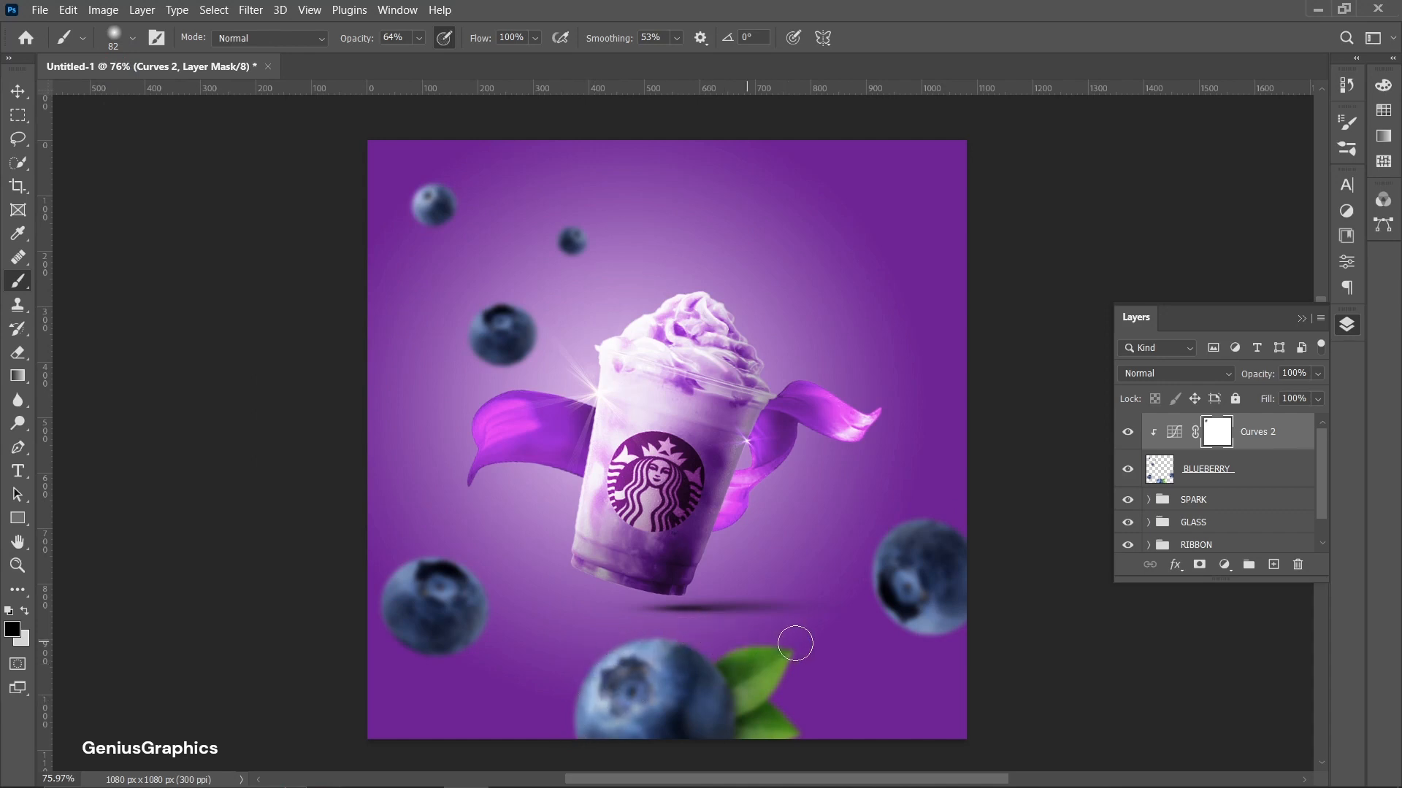
pyautogui.moveTo(808, 710); pyautogui.dragTo(718, 777)
pyautogui.moveTo(577, 720)
pyautogui.mouseDown()
pyautogui.moveTo(627, 636)
pyautogui.moveTo(690, 624)
pyautogui.mouseUp()
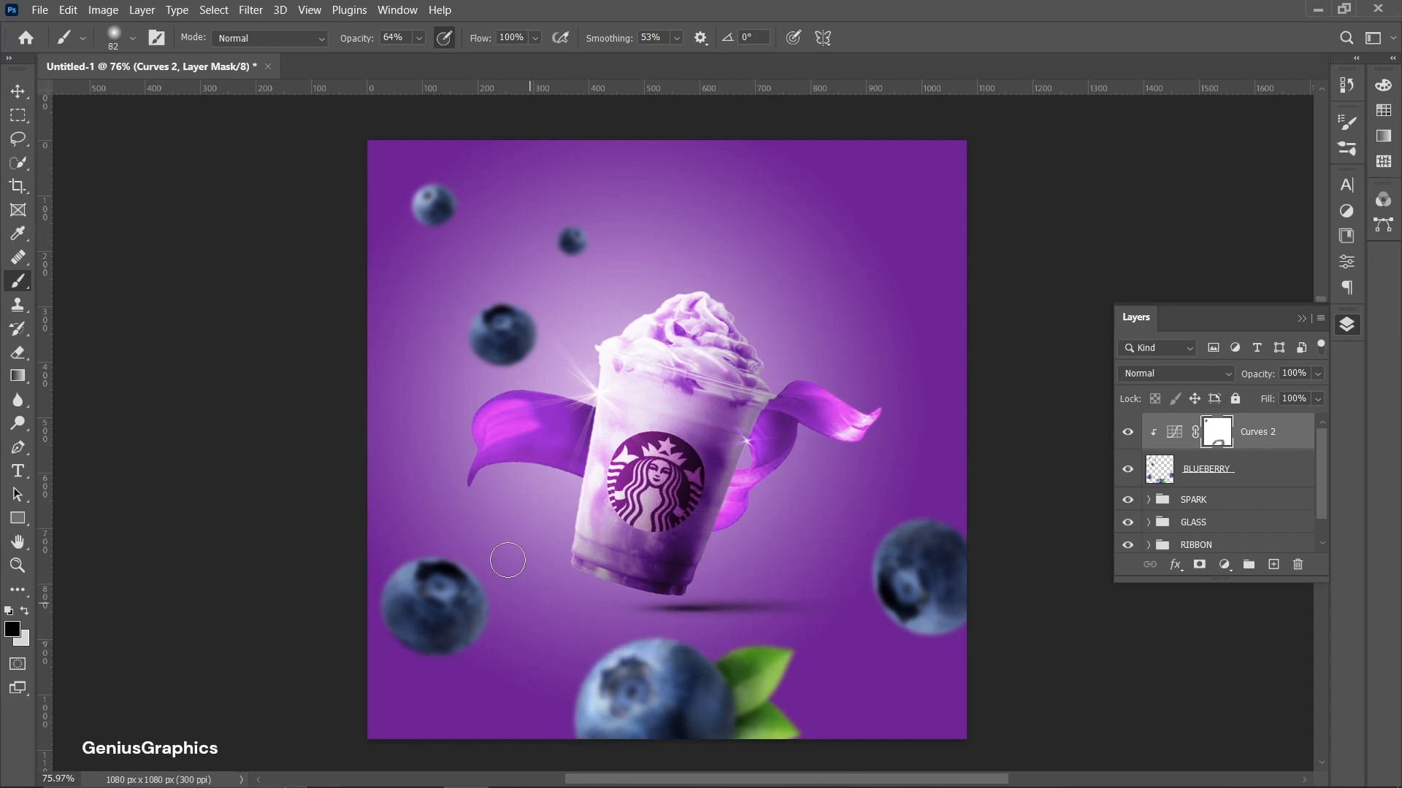
pyautogui.moveTo(507, 560)
pyautogui.mouseDown()
pyautogui.moveTo(350, 600)
pyautogui.moveTo(486, 563)
pyautogui.mouseUp()
pyautogui.moveTo(870, 567)
pyautogui.mouseDown()
pyautogui.moveTo(907, 498)
pyautogui.moveTo(925, 498)
pyautogui.mouseUp()
pyautogui.moveTo(470, 316); pyautogui.dragTo(524, 295)
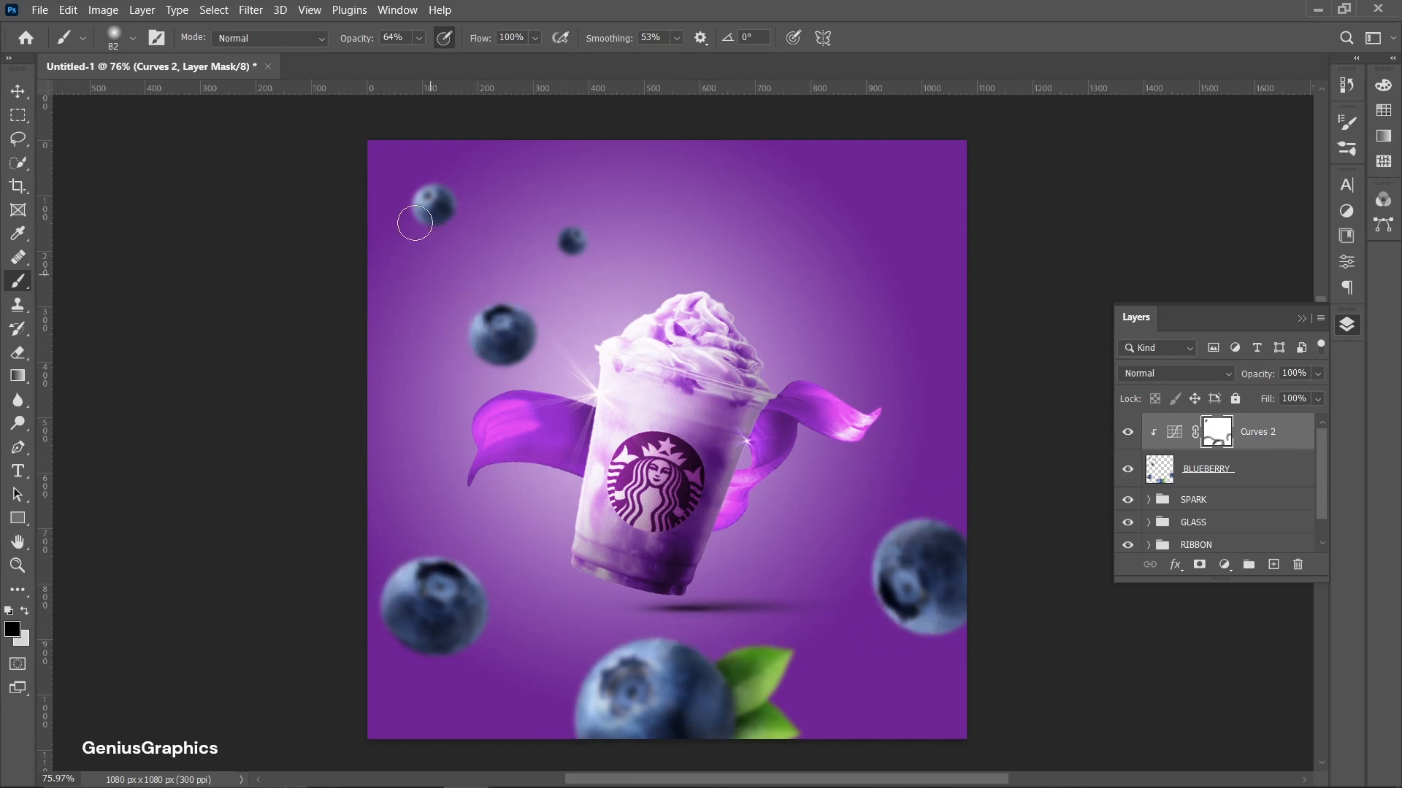
pyautogui.moveTo(415, 222); pyautogui.dragTo(456, 186)
pyautogui.moveTo(547, 252); pyautogui.dragTo(579, 228)
pyautogui.moveTo(526, 314); pyautogui.dragTo(485, 301)
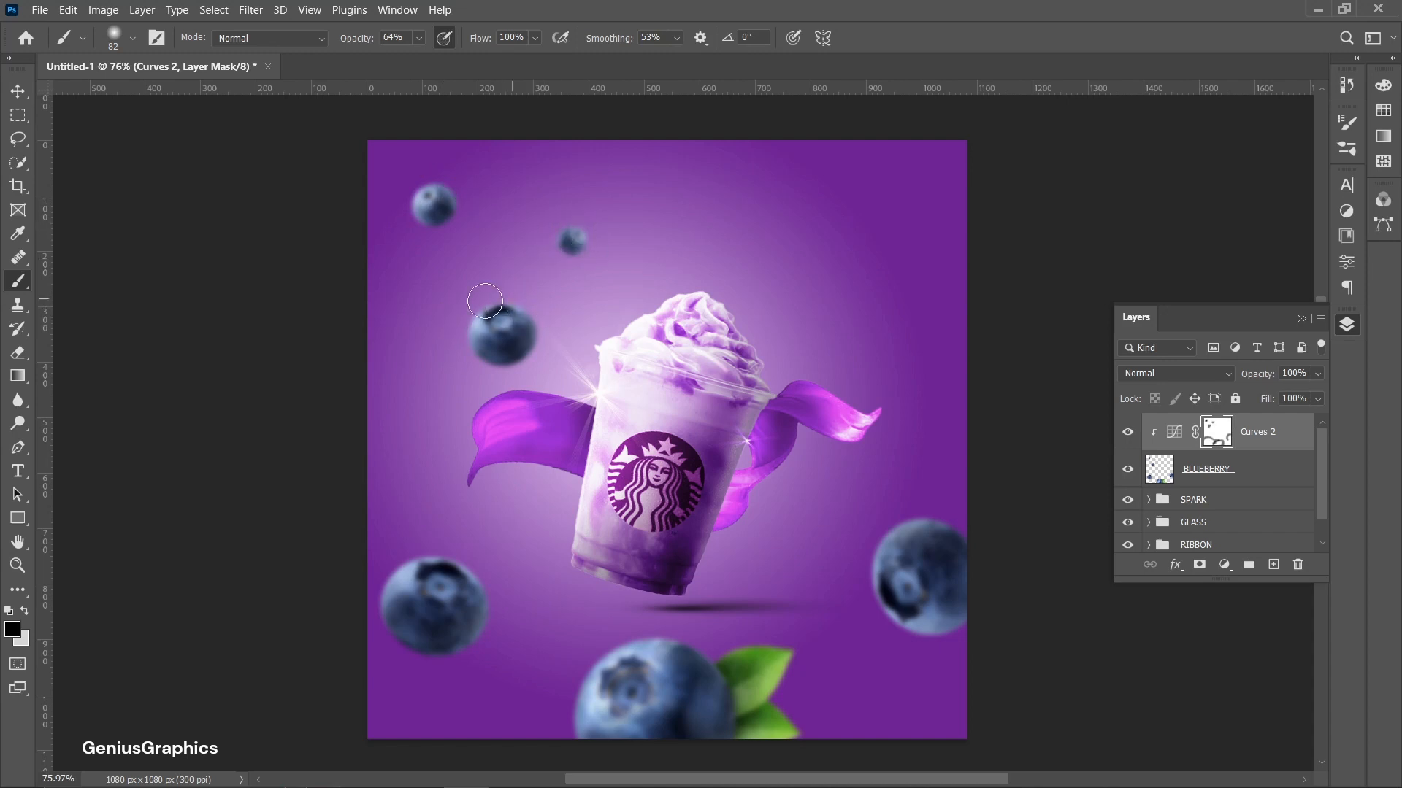
pyautogui.moveTo(394, 557); pyautogui.dragTo(492, 584)
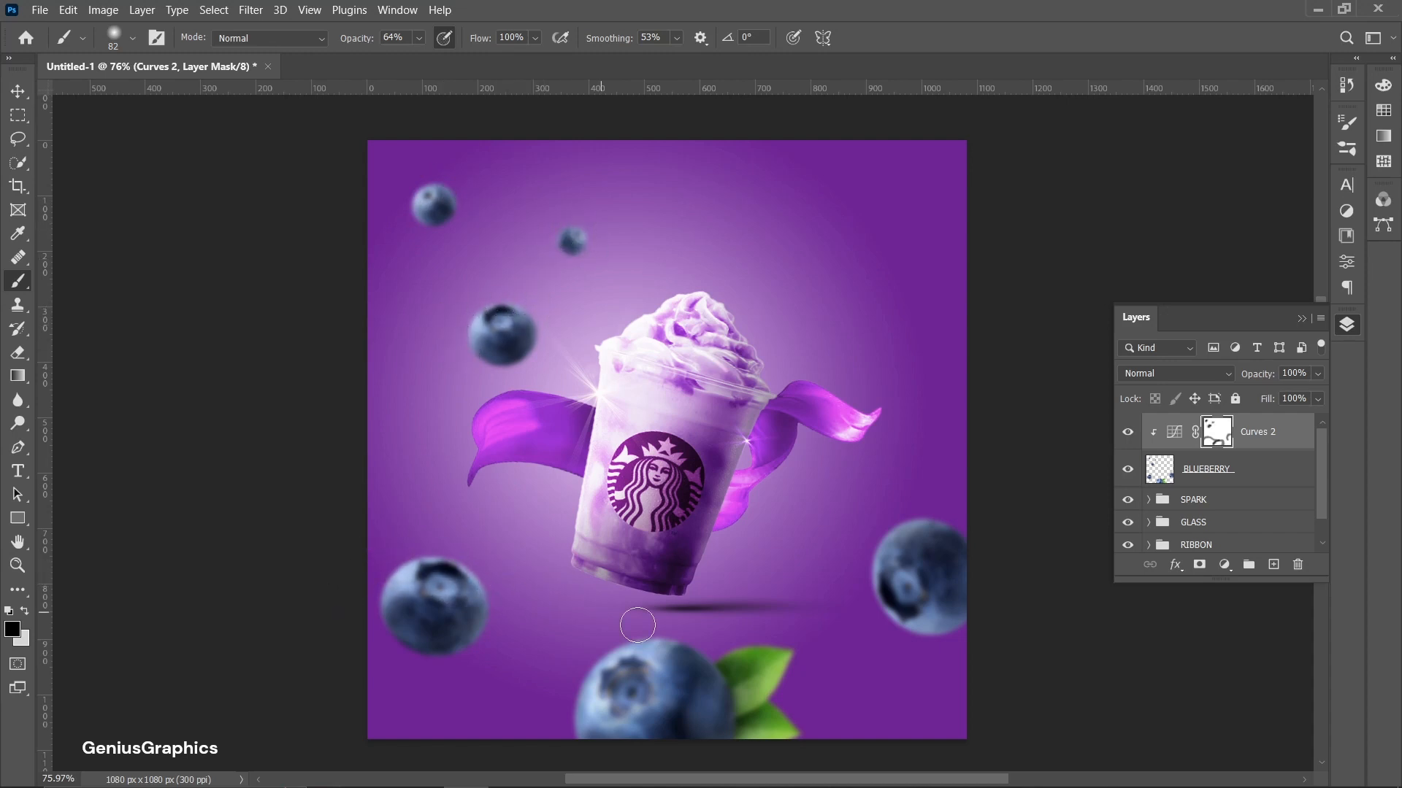
pyautogui.moveTo(565, 716); pyautogui.dragTo(660, 670)
pyautogui.moveTo(899, 548)
pyautogui.mouseDown()
pyautogui.moveTo(878, 634)
pyautogui.moveTo(933, 646)
pyautogui.mouseUp()
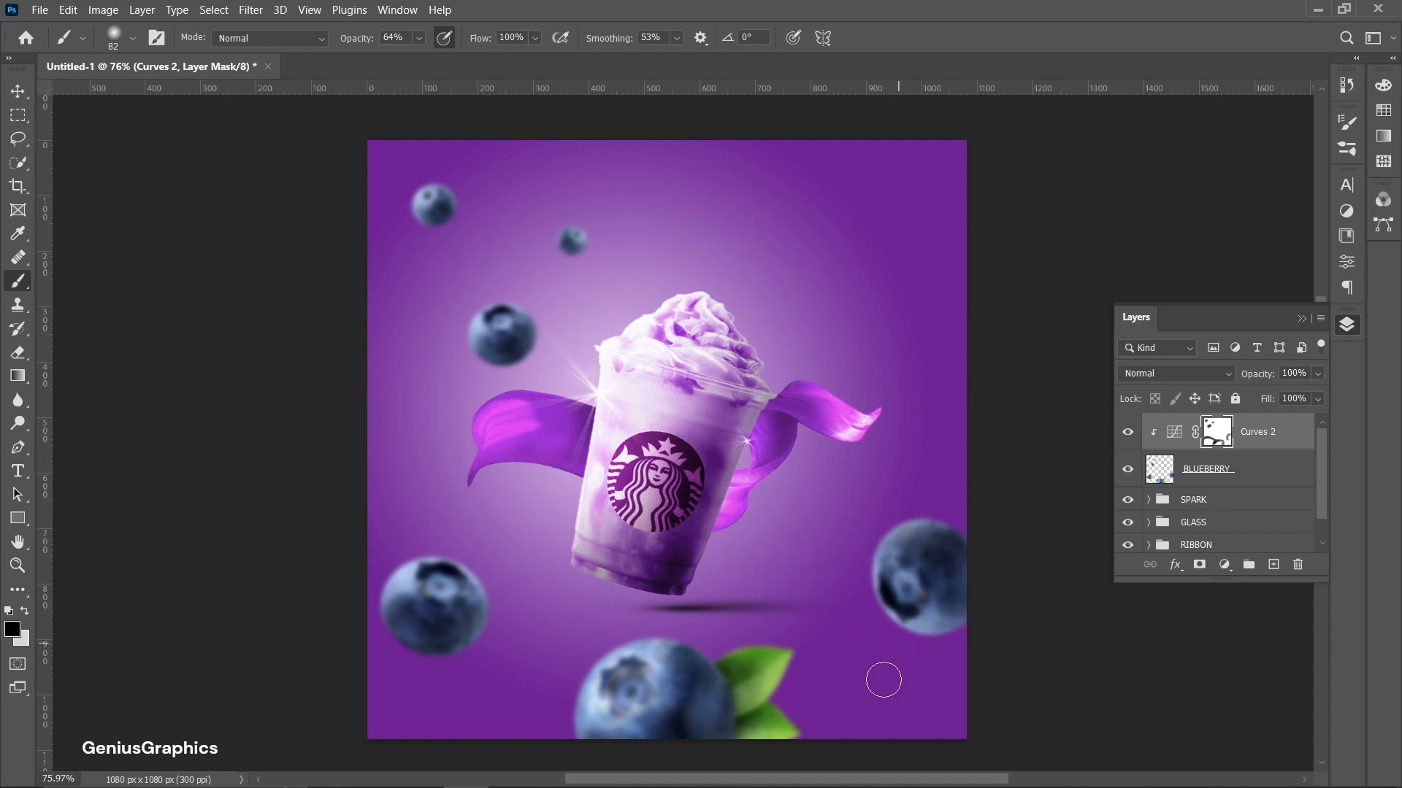
# Extend the black painting on the Curves 2 mask around the large blueberry at the poster's right edge
pyautogui.moveTo(870, 590); pyautogui.dragTo(896, 522)
pyautogui.moveTo(949, 651); pyautogui.dragTo(905, 637)
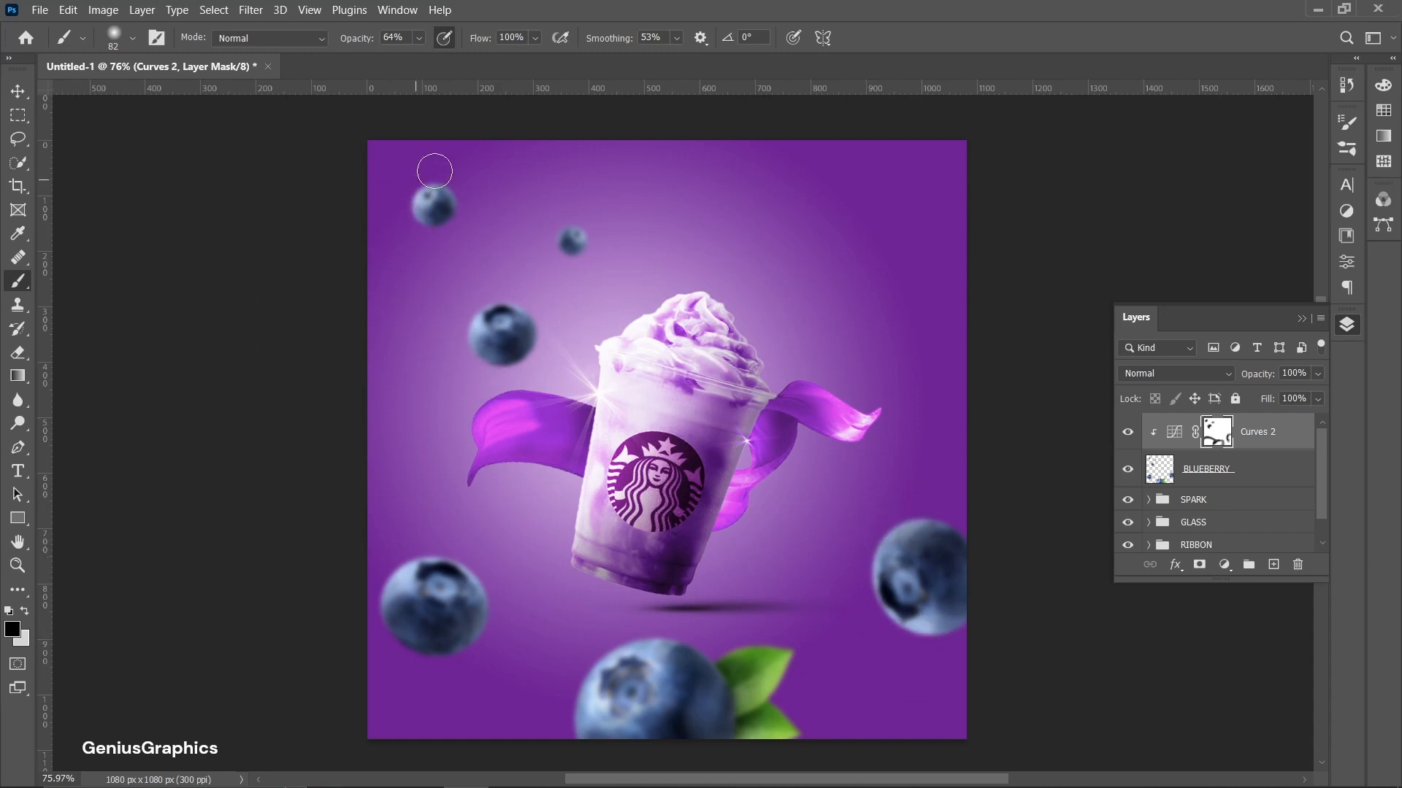
# Group the Curves 2 adjustment with the BLUEBERRY layer and name the group BLUEBERRY
pyautogui.click(1254, 473)
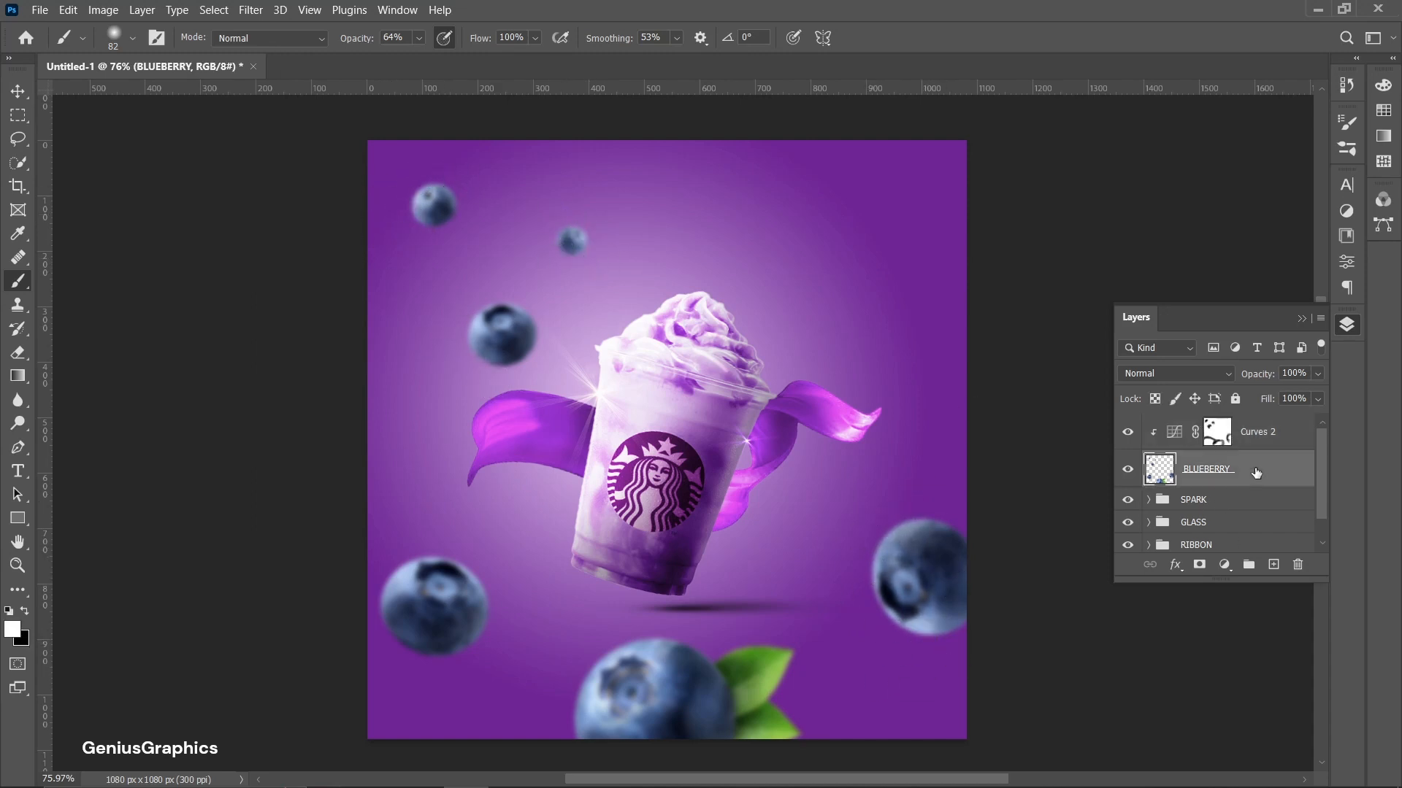
pyautogui.click(1265, 450)
pyautogui.keyDown('shift'); pyautogui.click(1261, 482); pyautogui.keyUp('shift')
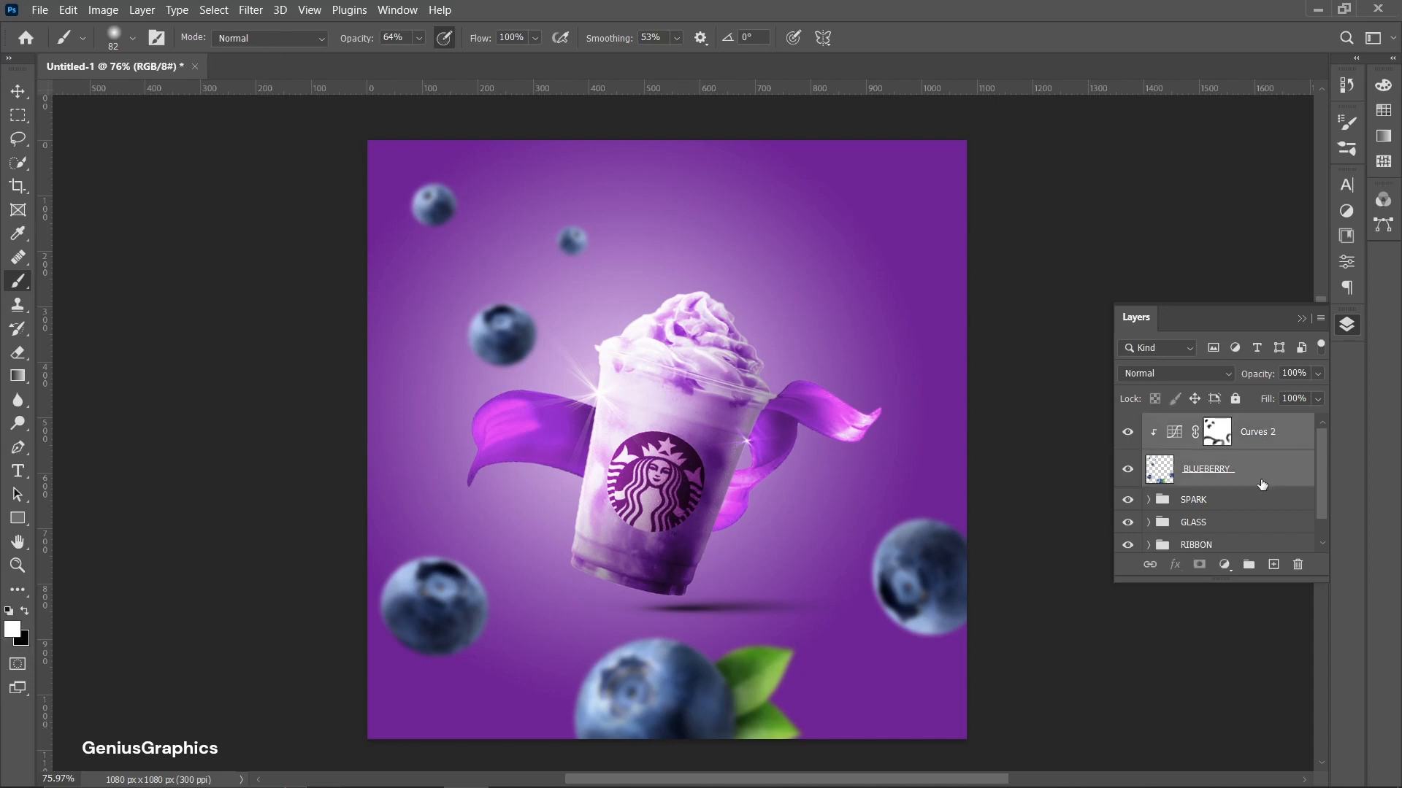
pyautogui.click(1247, 565)
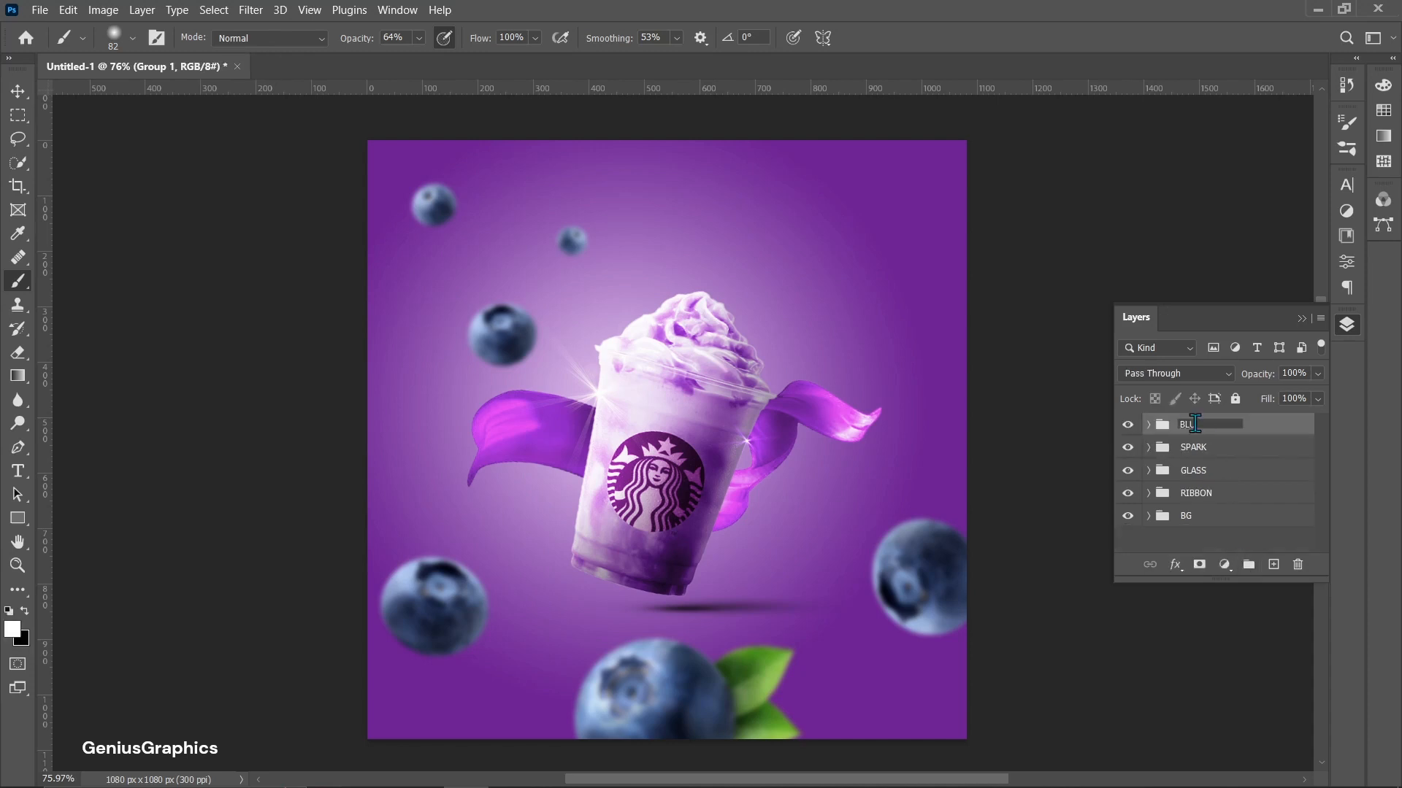
pyautogui.click(1232, 673)
pyautogui.click(720, 327)
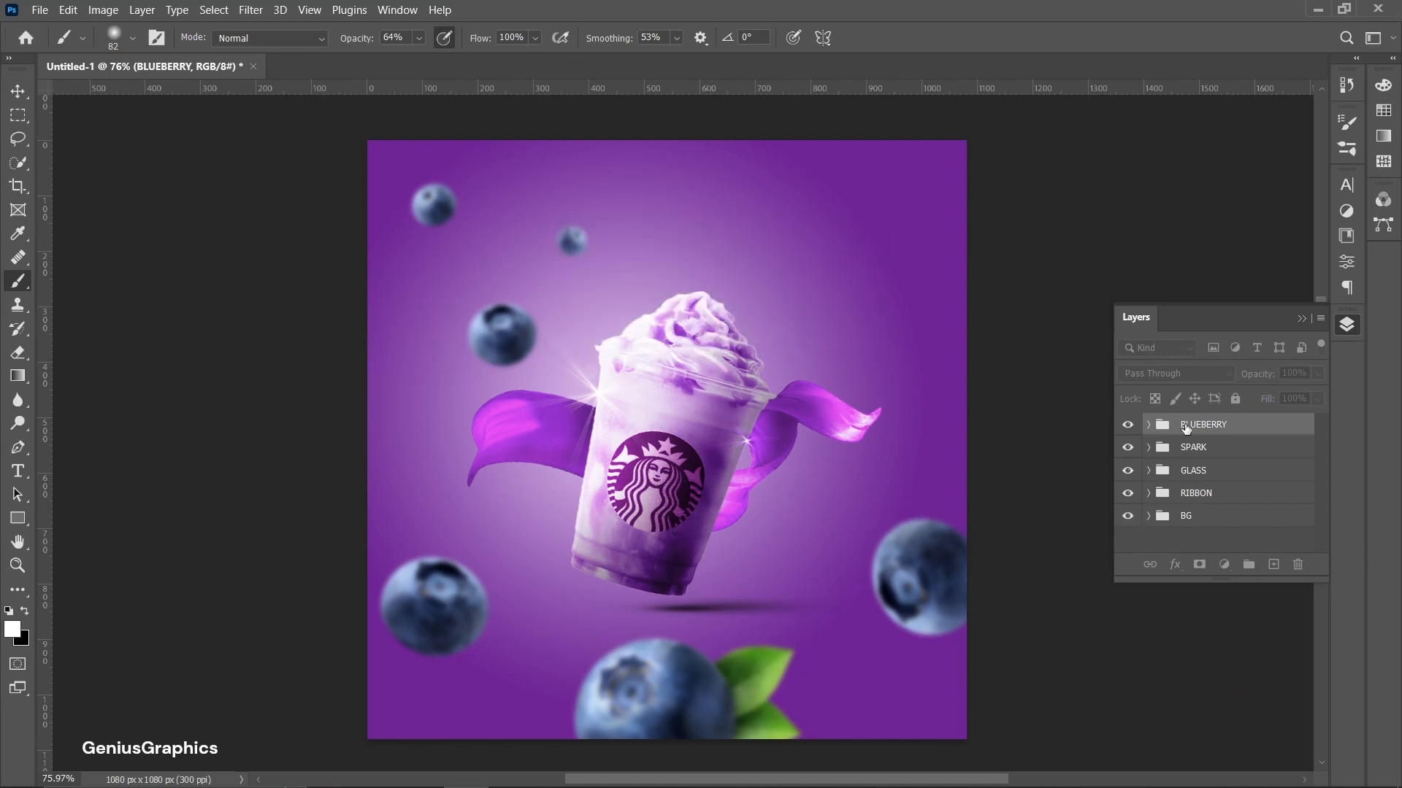
pyautogui.click(1248, 433)
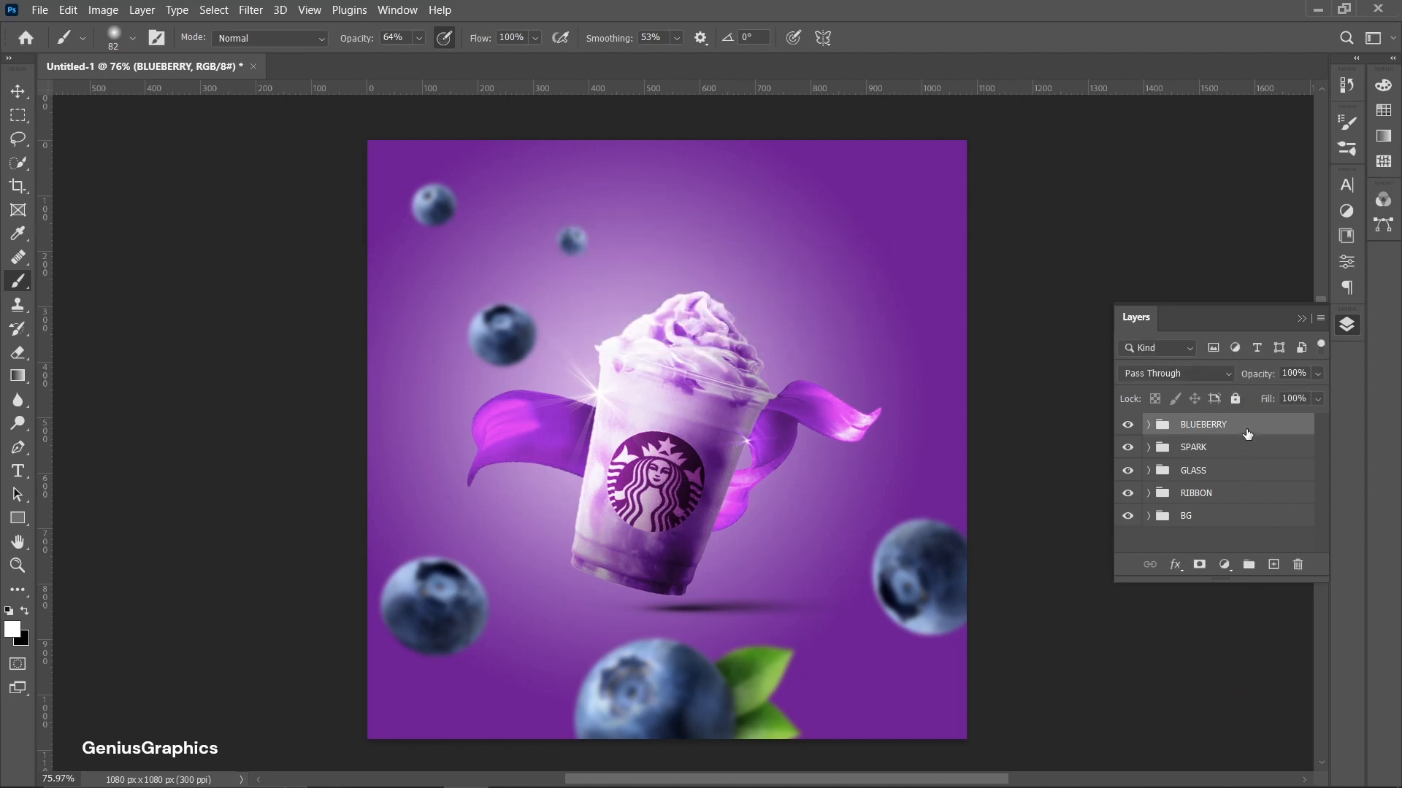
# Place the LEAF image from the PRODUCT folder as an embedded layer above the BLUEBERRY group
pyautogui.click(39, 10)
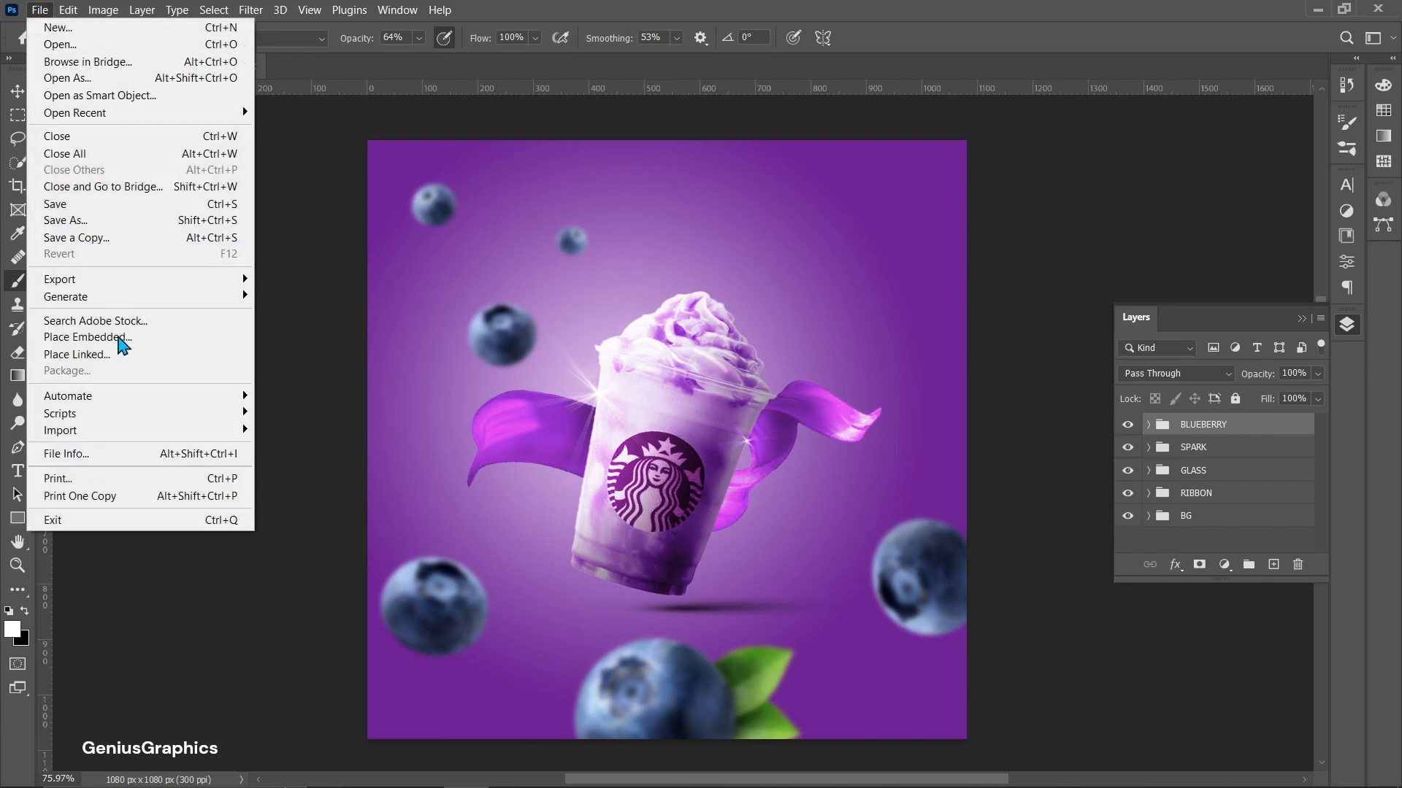
pyautogui.click(119, 343)
pyautogui.click(482, 186)
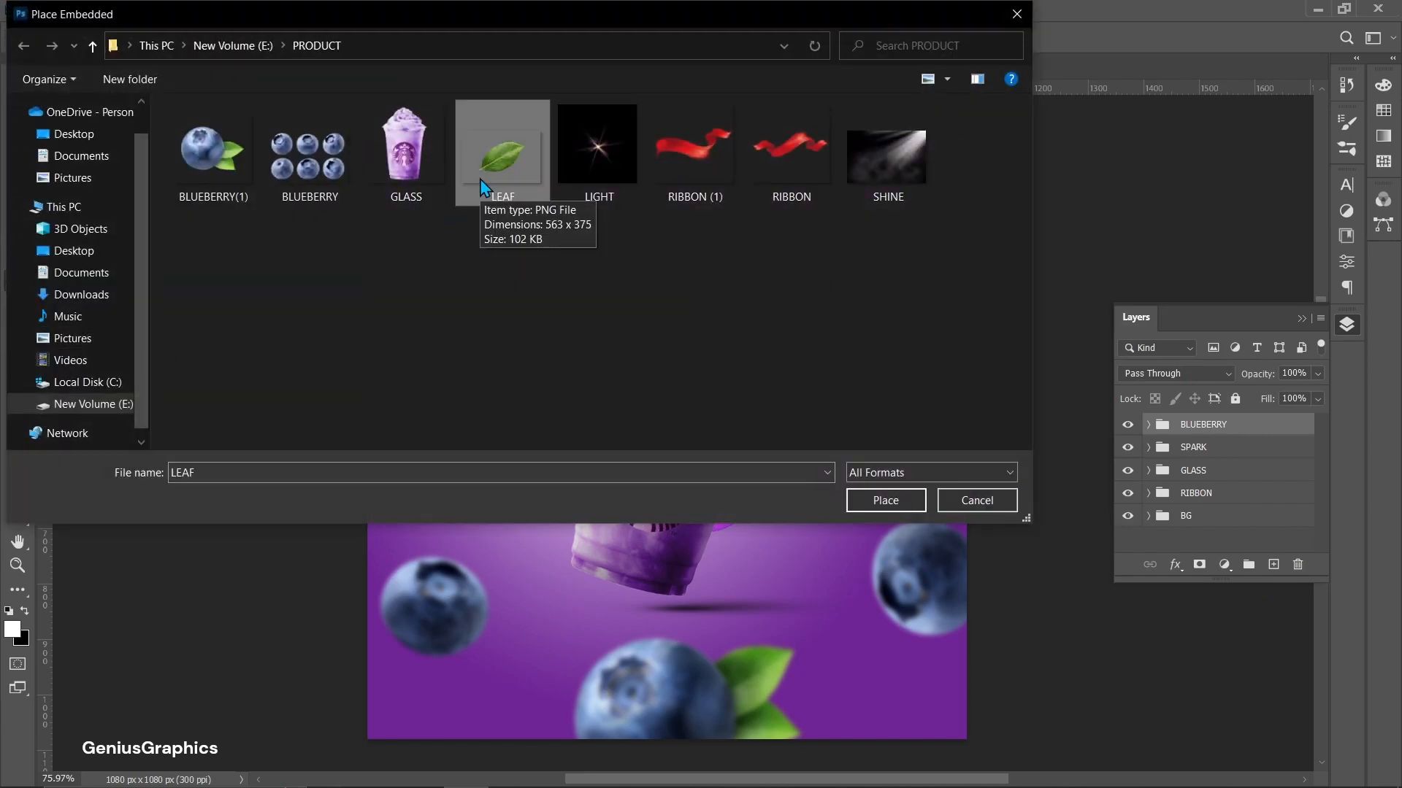
pyautogui.click(882, 501)
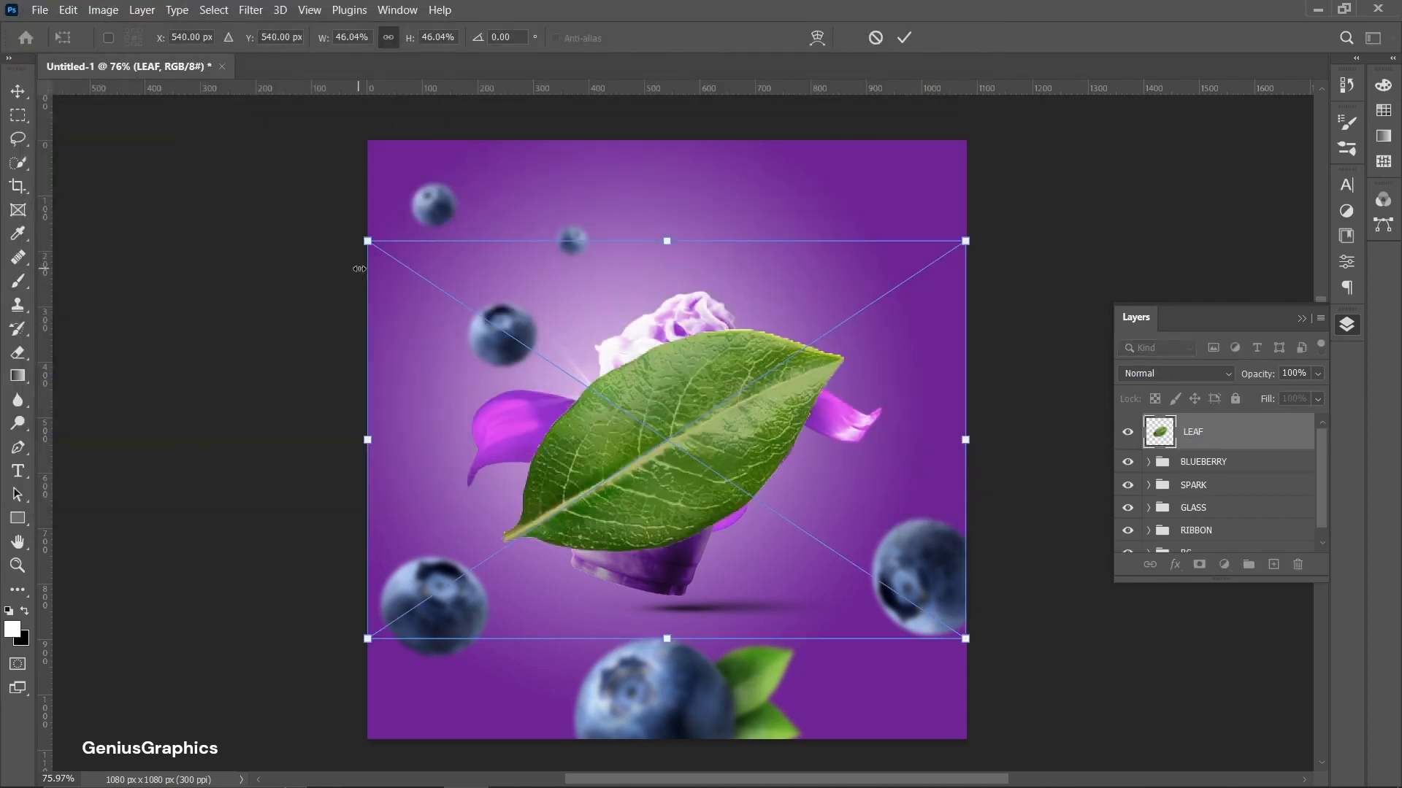
# Scale down and rotate the leaf, and position it to the right of the whipped cream
pyautogui.moveTo(367, 241); pyautogui.dragTo(699, 723)
pyautogui.moveTo(803, 515); pyautogui.dragTo(841, 335)
pyautogui.moveTo(978, 509); pyautogui.dragTo(952, 529)
pyautogui.moveTo(942, 519); pyautogui.dragTo(904, 460)
pyautogui.moveTo(833, 332); pyautogui.dragTo(825, 321)
pyautogui.moveTo(898, 451); pyautogui.dragTo(885, 430)
pyautogui.moveTo(900, 427); pyautogui.dragTo(867, 403)
pyautogui.click(21, 95)
# Duplicate the leaf over the cup's lower left side, scale the copy to about 8.21%, and rotate it
pyautogui.moveTo(808, 321); pyautogui.dragTo(582, 535)
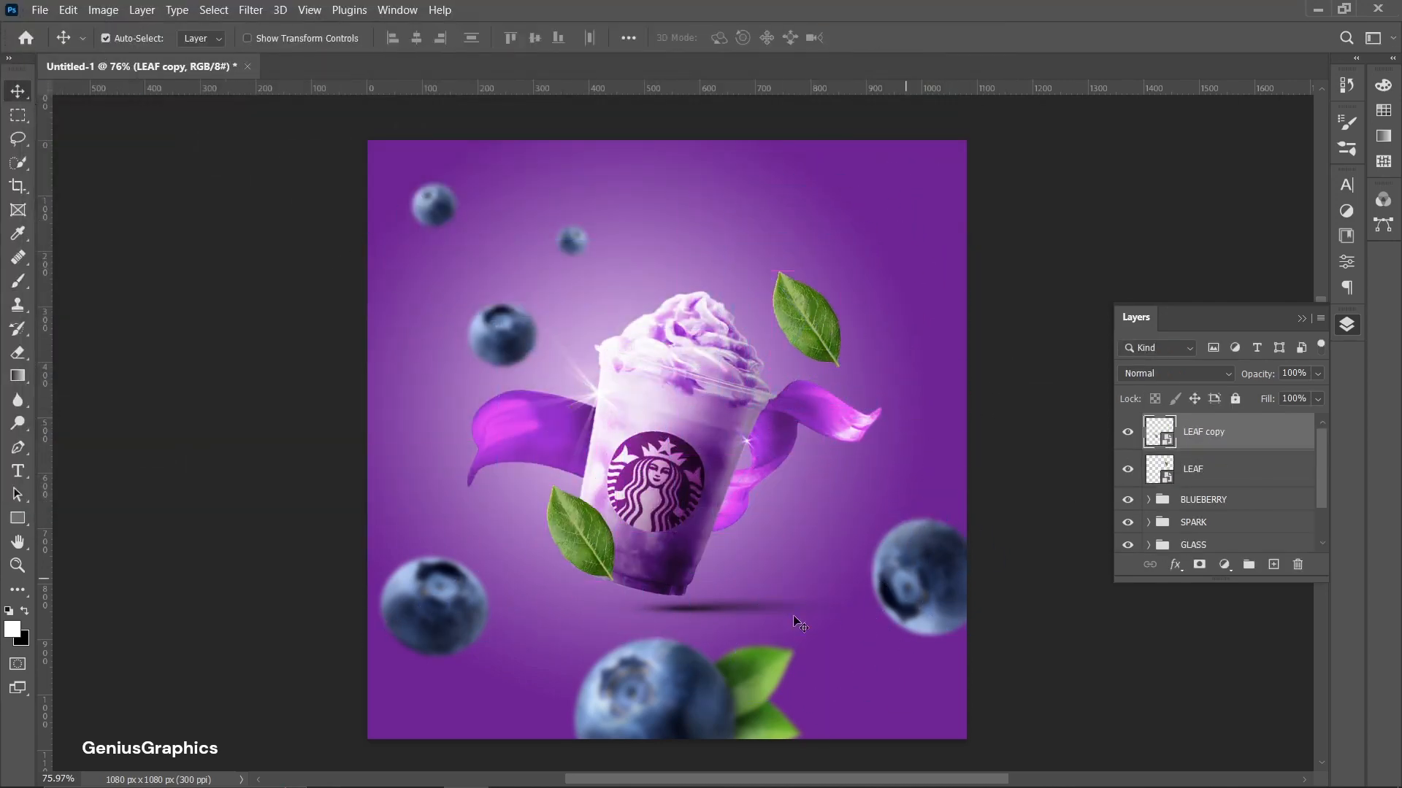
pyautogui.hotkey('ctrl', 't')
pyautogui.moveTo(659, 433); pyautogui.dragTo(551, 662)
pyautogui.moveTo(488, 481); pyautogui.dragTo(557, 523)
pyautogui.moveTo(625, 567); pyautogui.dragTo(600, 545)
pyautogui.rightClick(600, 545)
pyautogui.click(647, 528)
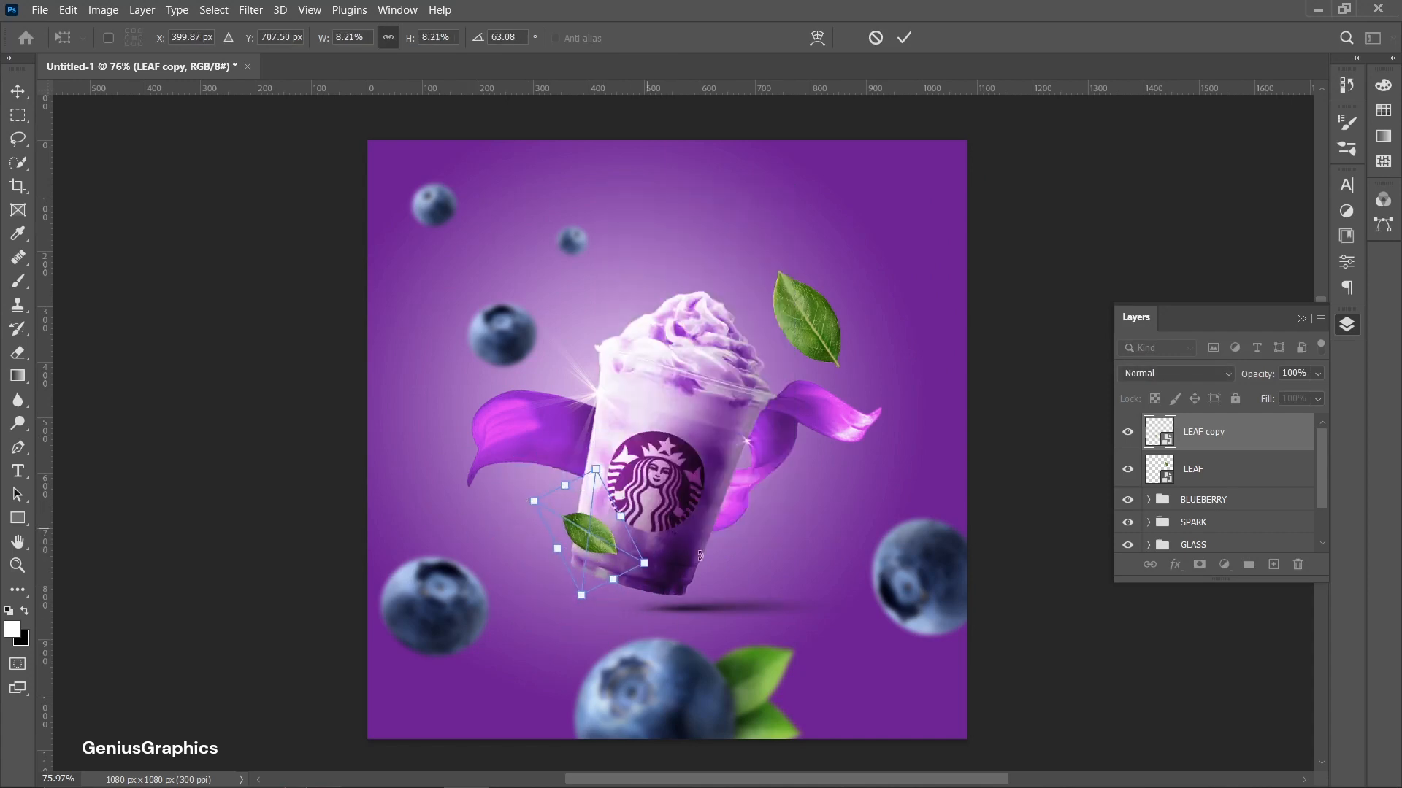
pyautogui.moveTo(699, 556); pyautogui.dragTo(691, 579)
# Duplicate the leaf below the lower-left blueberry, making the copy smaller and rotating it
pyautogui.moveTo(598, 541); pyautogui.dragTo(458, 707)
pyautogui.click(18, 91)
pyautogui.hotkey('ctrl', 't')
pyautogui.moveTo(539, 738); pyautogui.dragTo(453, 712)
# Duplicate the small leaf to the right end of the cup's shadow and adjust its angle
pyautogui.moveTo(438, 732); pyautogui.dragTo(838, 572)
pyautogui.press('Return')
pyautogui.hotkey('ctrl', 't')
pyautogui.moveTo(783, 667); pyautogui.dragTo(814, 676)
pyautogui.press('Return')
# Add small leaf copies above the cup and near the poster's upper-right corner, each at a different angle
pyautogui.moveTo(853, 595); pyautogui.dragTo(751, 196)
pyautogui.hotkey('ctrl', 't')
pyautogui.press('Return')
pyautogui.hotkey('ctrl', 't')
pyautogui.moveTo(738, 199); pyautogui.dragTo(724, 211)
pyautogui.press('Return')
# Rotate the small leaf at the right end of the cup's shadow until it lies nearly horizontal
pyautogui.click(824, 607)
pyautogui.hotkey('ctrl', 't')
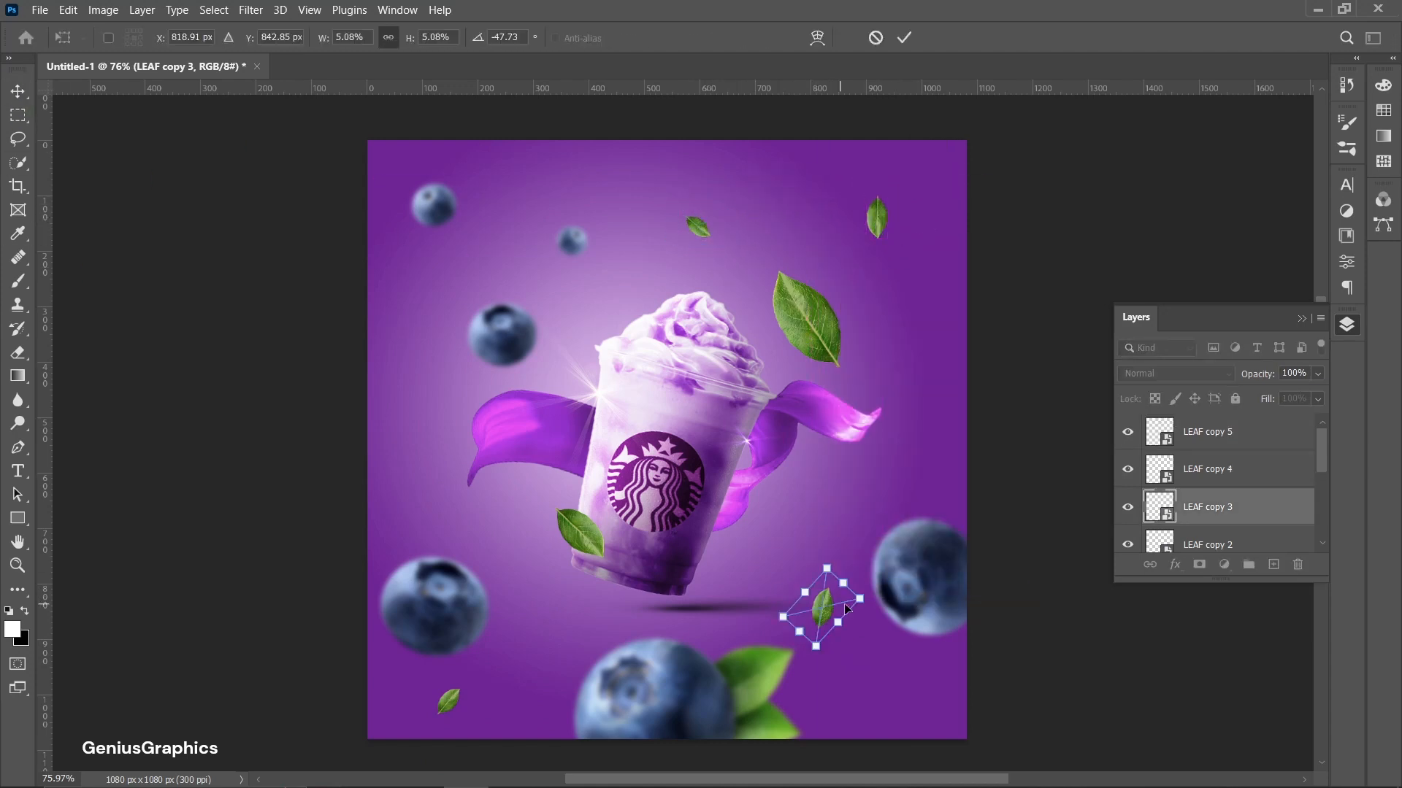
pyautogui.moveTo(847, 608); pyautogui.dragTo(413, 222)
pyautogui.press('Return')
# Reorient a small leaf copy to the left of the blueberry above the ribbon
pyautogui.hotkey('ctrl', 't')
pyautogui.rightClick(435, 317)
pyautogui.click(531, 652)
pyautogui.press('Return')
# Add another leaf copy between the two top-left blueberries, scaled to about 4.66%
pyautogui.hotkey('ctrl', 't')
pyautogui.moveTo(432, 313); pyautogui.dragTo(532, 211)
pyautogui.moveTo(526, 215); pyautogui.dragTo(536, 206)
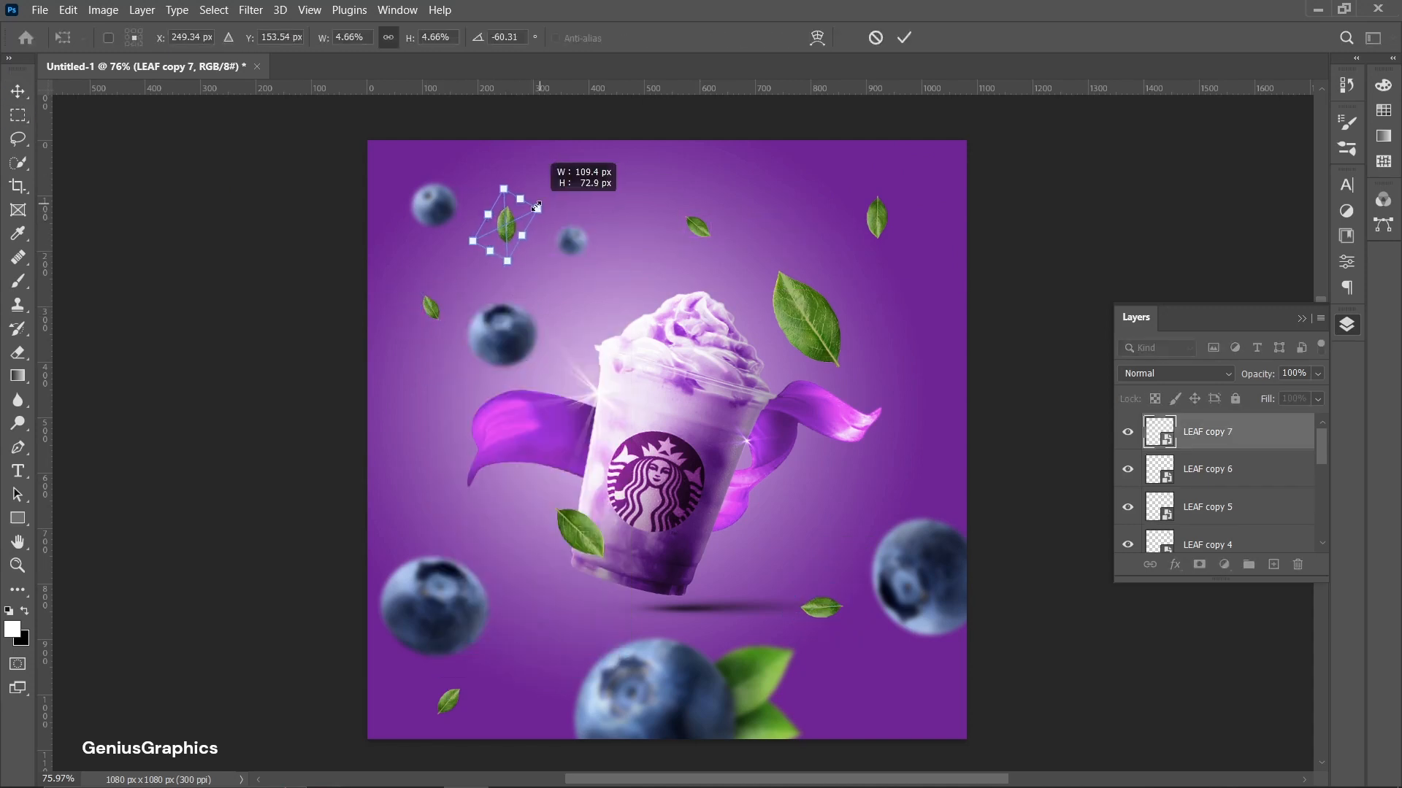
pyautogui.press('Return')
# Shrink the leaf left of the ribbon-side blueberry to about 2.58%, and rotate both it and the leaf between the top-left blueberries
pyautogui.click(430, 308)
pyautogui.hotkey('ctrl', 't')
pyautogui.moveTo(446, 328); pyautogui.dragTo(440, 321)
pyautogui.press('Return')
pyautogui.click(507, 225)
pyautogui.hotkey('ctrl', 't')
pyautogui.moveTo(521, 279); pyautogui.dragTo(537, 273)
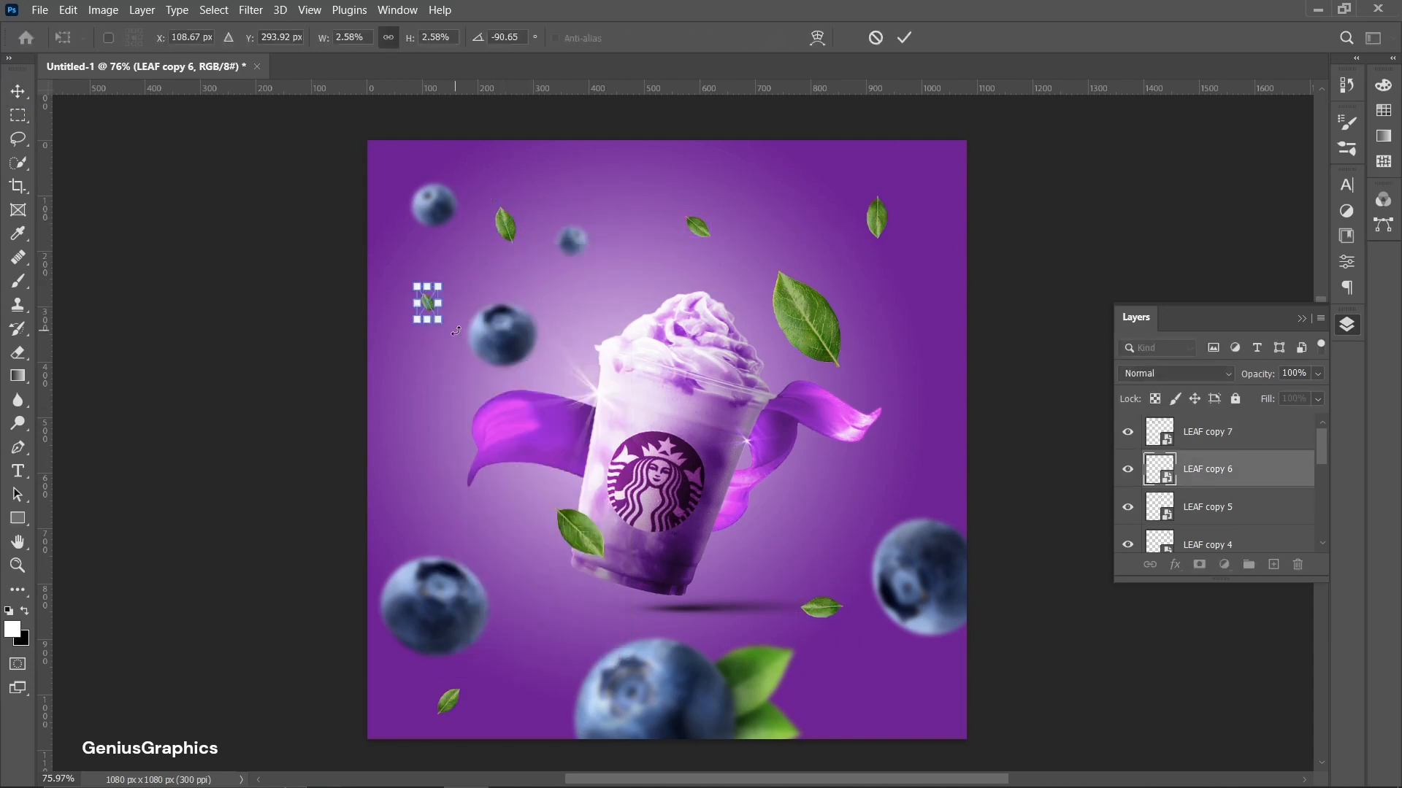
pyautogui.moveTo(455, 330); pyautogui.dragTo(401, 328)
pyautogui.press('Return')
# Duplicate the tiny leaf below the left ribbon, beside the cup, making the copy smaller and rotating it
pyautogui.moveTo(434, 294); pyautogui.dragTo(541, 531)
pyautogui.click(698, 227)
pyautogui.hotkey('ctrl', 't')
pyautogui.scroll(5, 533, 527)
pyautogui.moveTo(560, 485); pyautogui.dragTo(542, 487)
pyautogui.moveTo(508, 494); pyautogui.dragTo(441, 458)
pyautogui.press('Return')
# Rotate the leaf at the right end of the cup's shadow to about -169°
pyautogui.scroll(-5, 575, 483)
pyautogui.click(857, 623)
pyautogui.hotkey('ctrl', 't')
pyautogui.moveTo(946, 606); pyautogui.dragTo(949, 581)
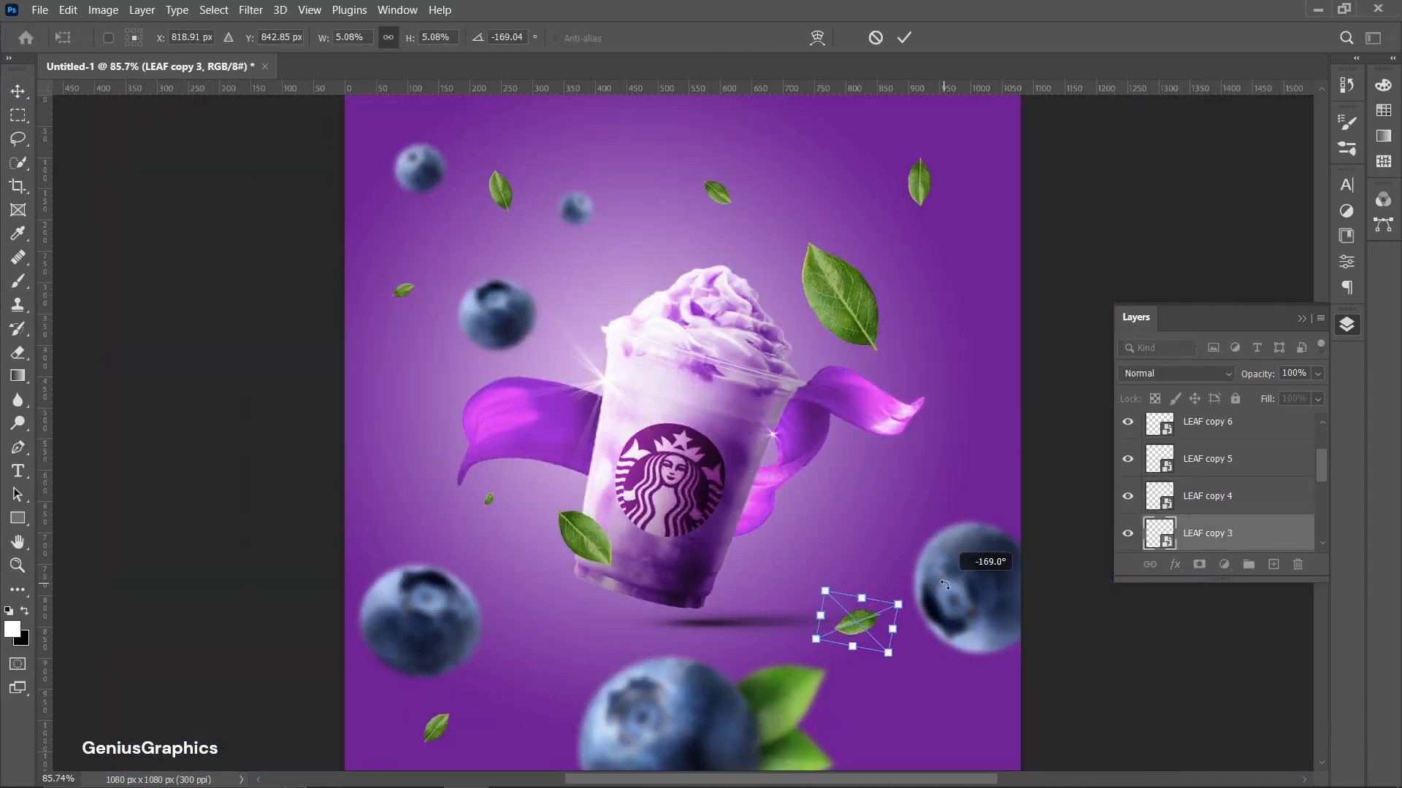
pyautogui.press('Return')
# Move the small leaf above the cup closer to the whipped cream and scale it down
pyautogui.moveTo(718, 194); pyautogui.dragTo(696, 217)
pyautogui.hotkey('ctrl', 't')
pyautogui.moveTo(672, 199); pyautogui.dragTo(686, 207)
pyautogui.press('Return')
pyautogui.scroll(2, 1220, 430)
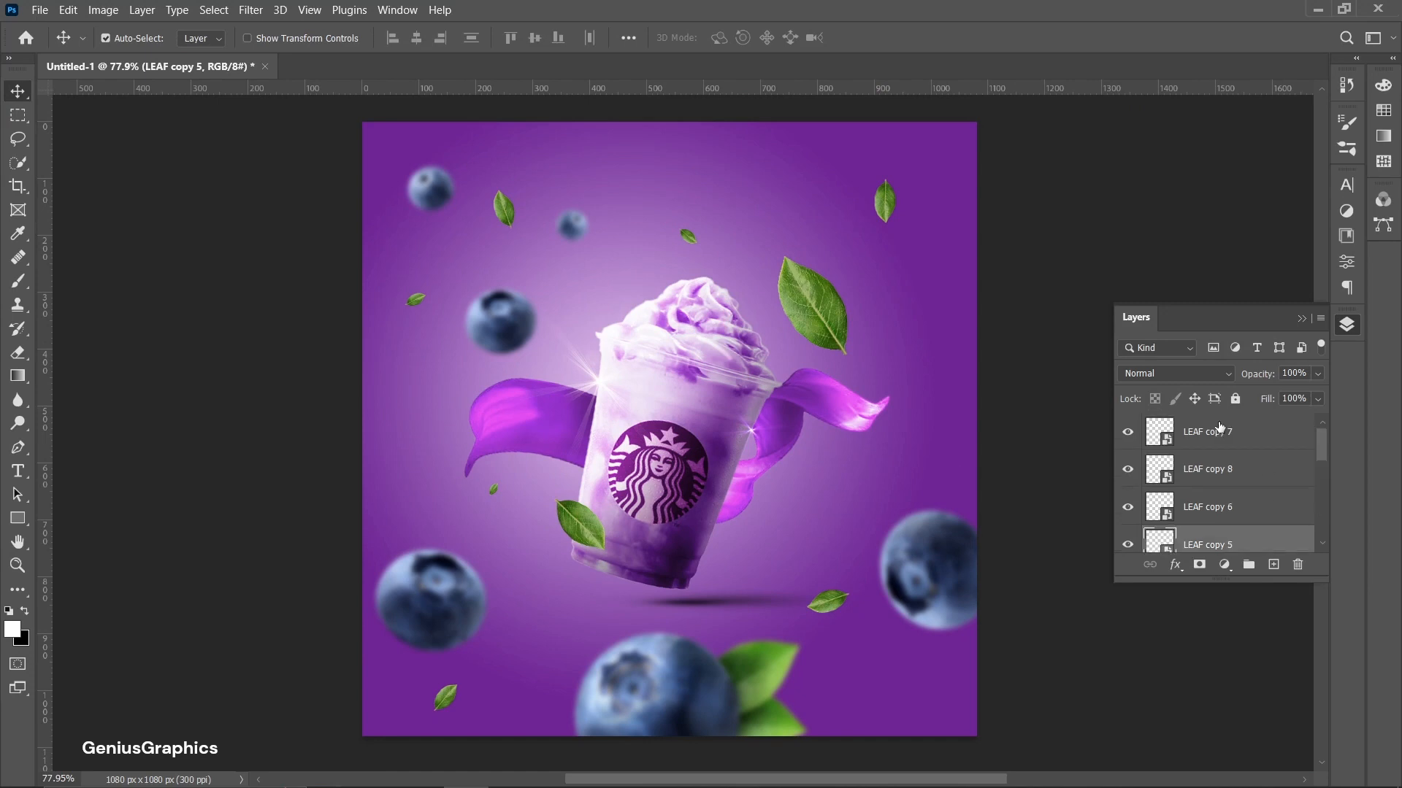
# Merge the original LEAF layer and all its copies into a single layer
pyautogui.click(1221, 429)
pyautogui.scroll(-5, 1219, 467)
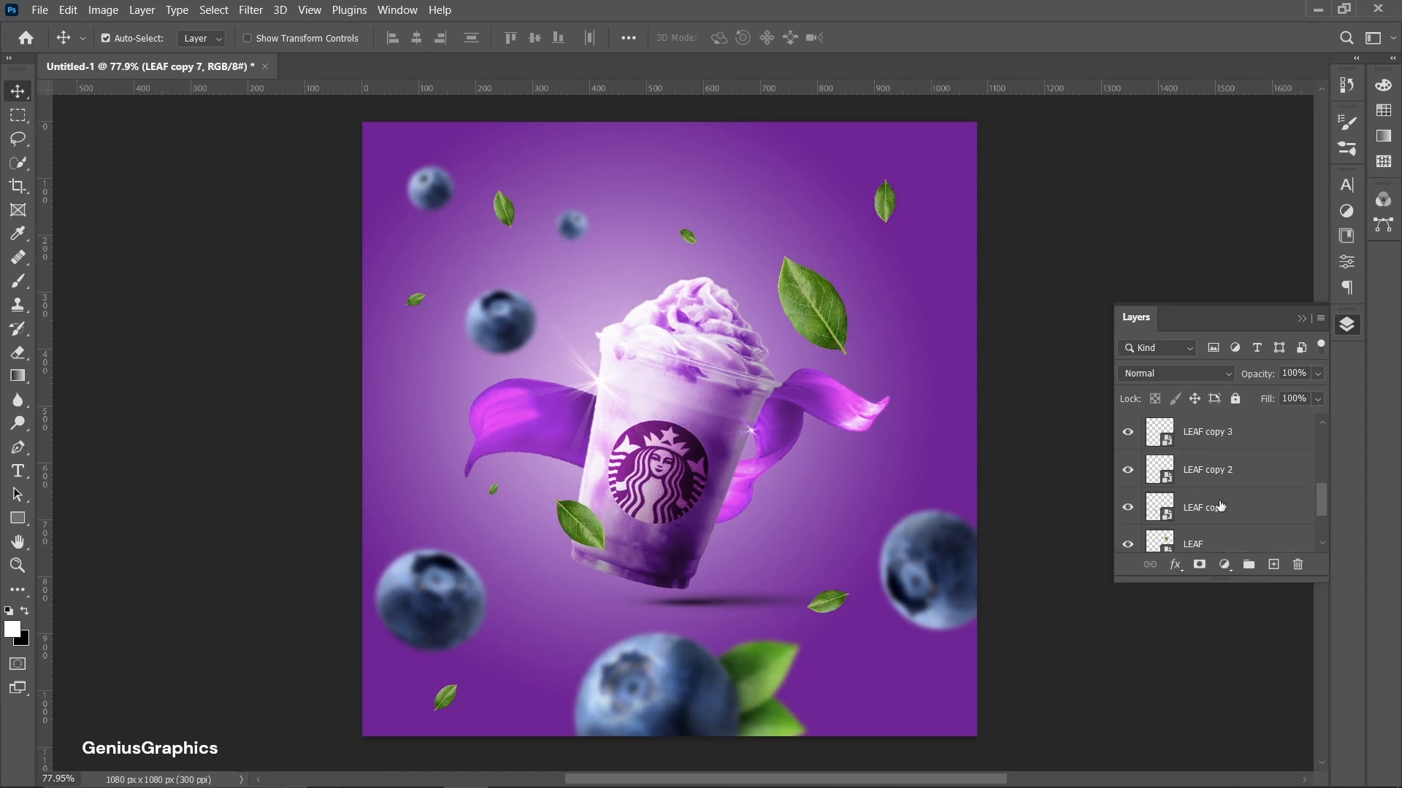
pyautogui.keyDown('shift'); pyautogui.click(1221, 506); pyautogui.keyUp('shift')
pyautogui.scroll(5, 1219, 493)
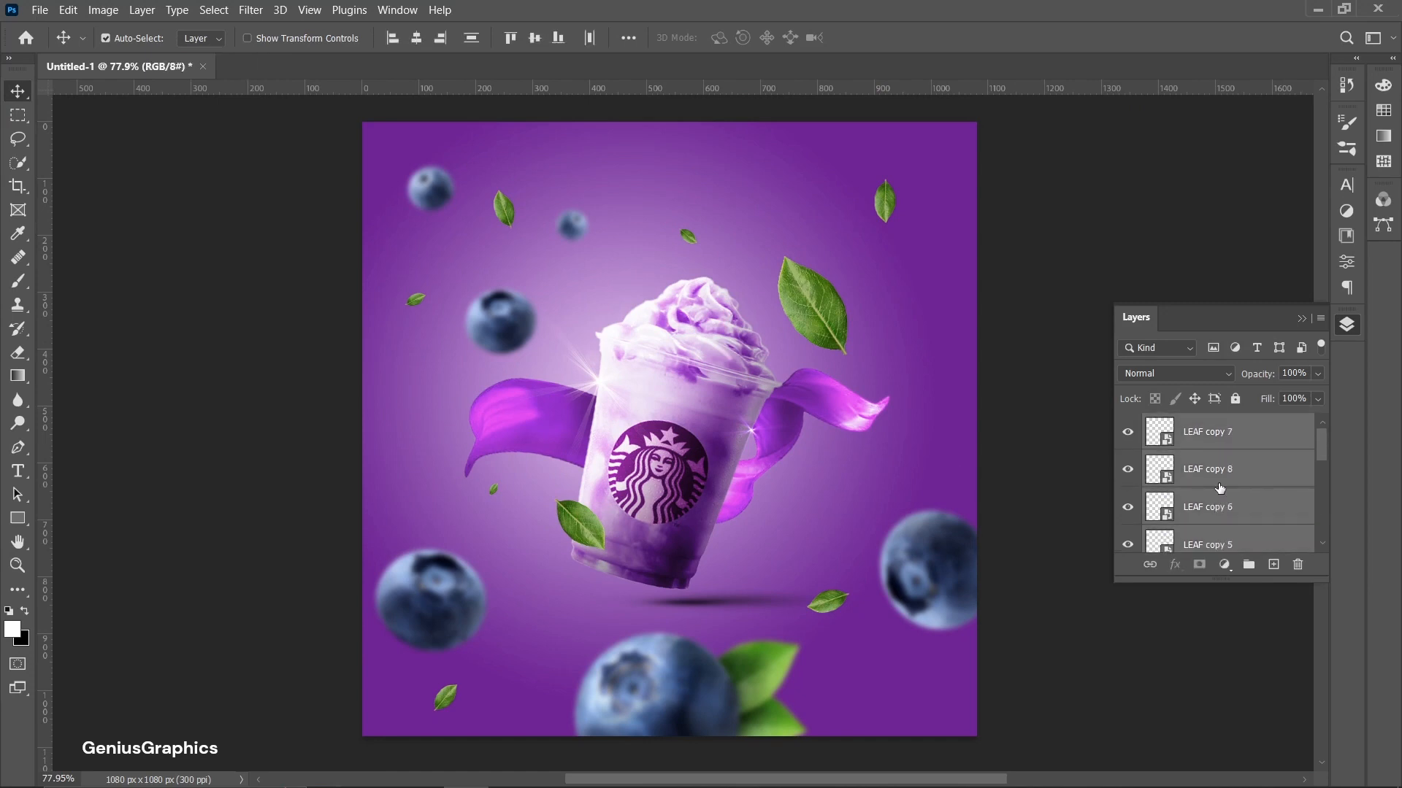
pyautogui.rightClick(1233, 481)
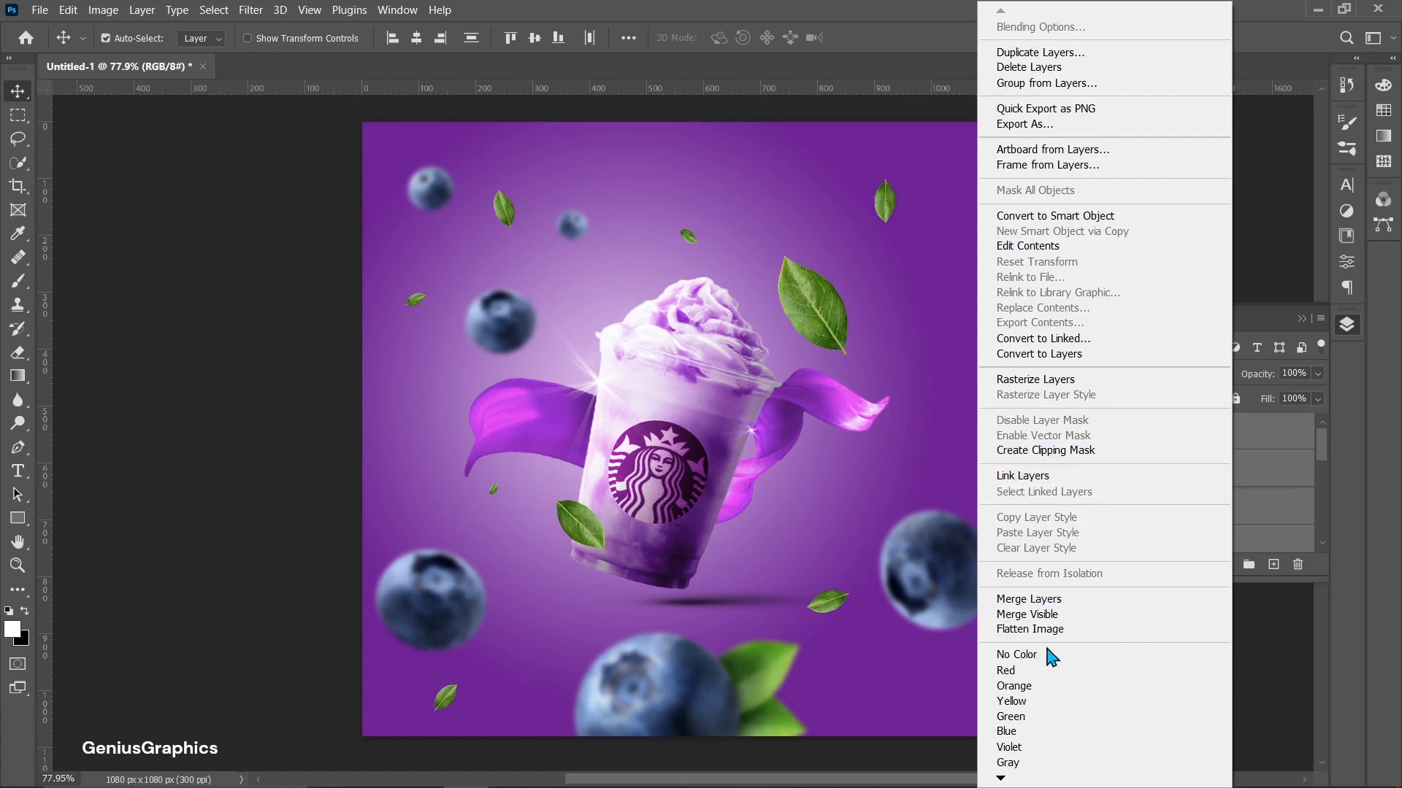
pyautogui.click(1049, 603)
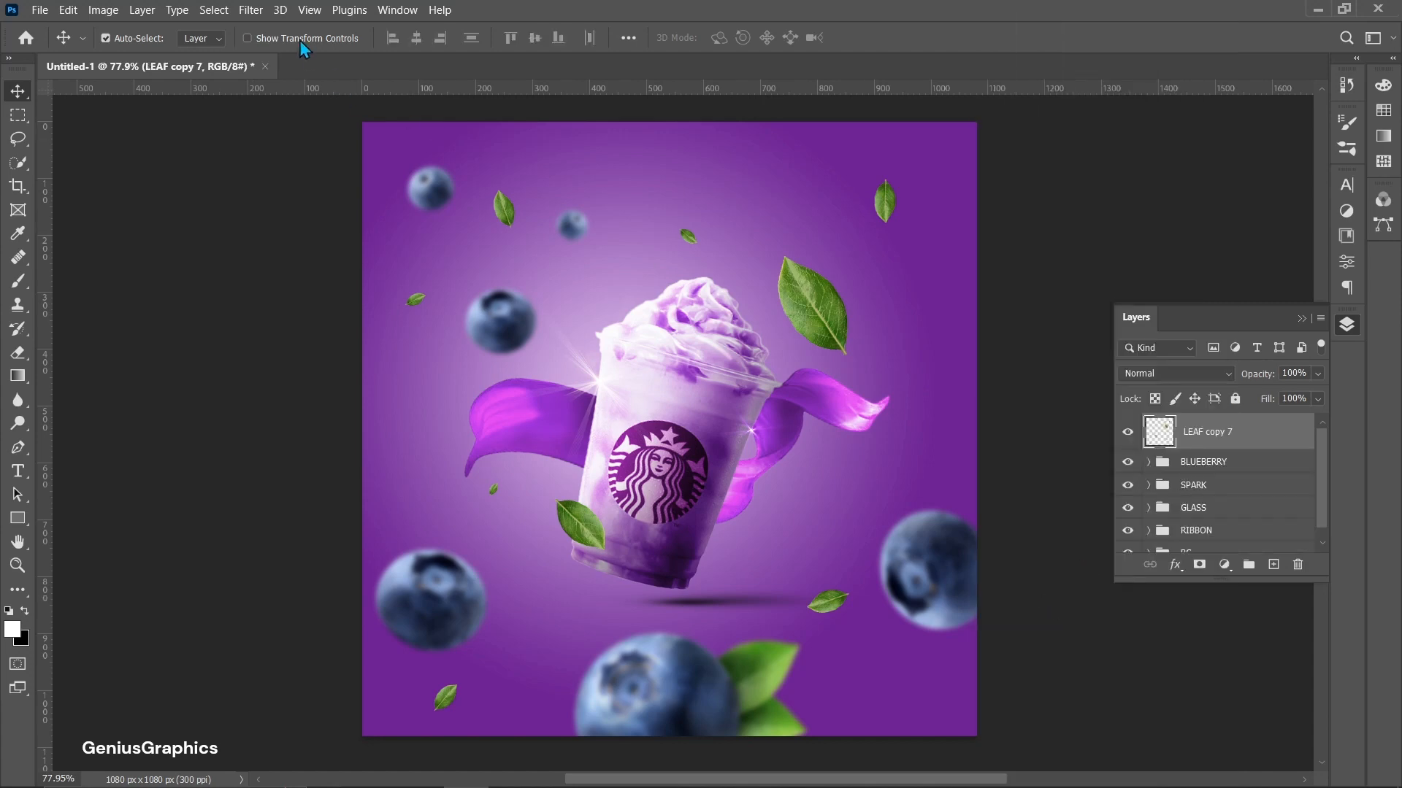
# Apply a Gaussian Blur with a 5.2-pixel radius to the merged leaf layer
pyautogui.click(250, 10)
pyautogui.moveTo(438, 229)
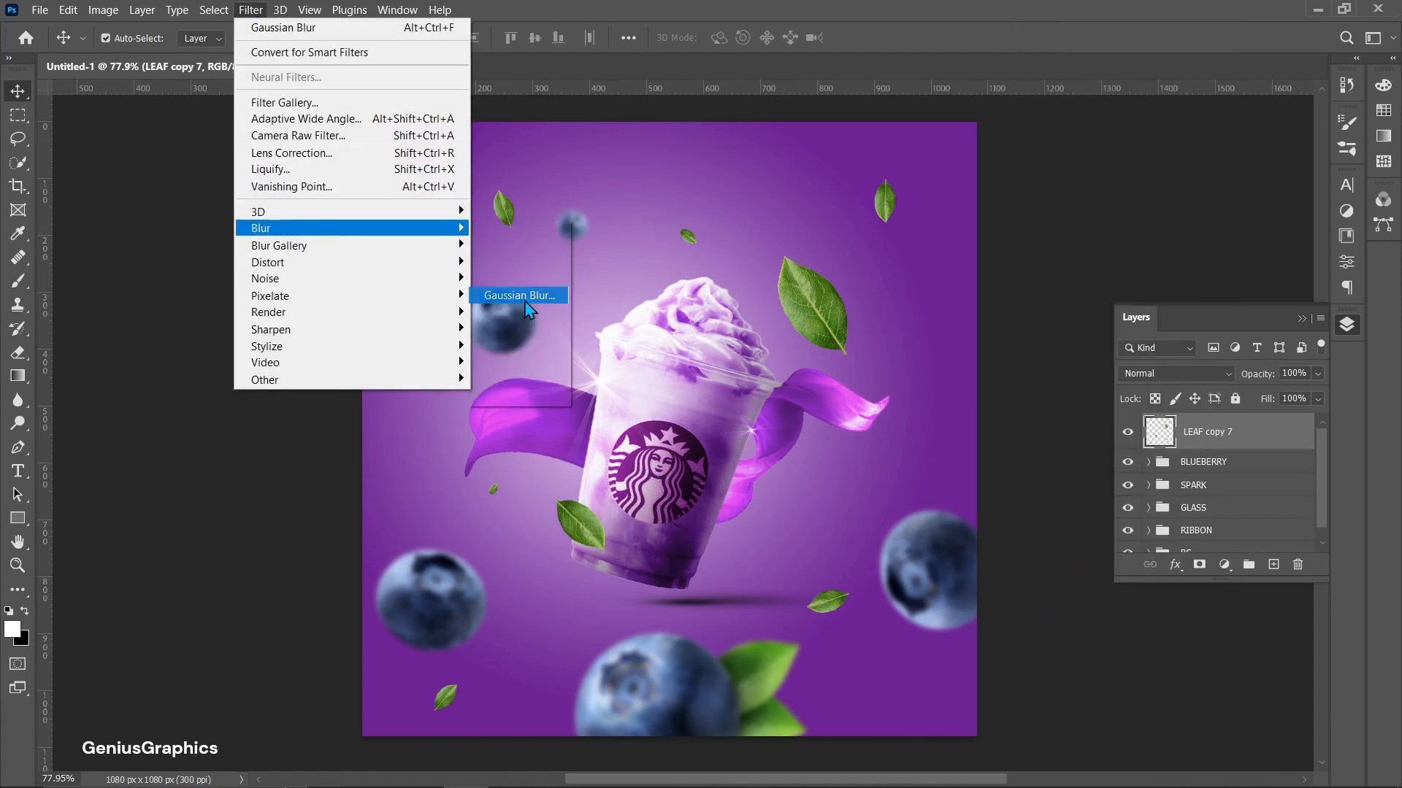
pyautogui.click(519, 296)
pyautogui.moveTo(1030, 577); pyautogui.dragTo(1039, 576)
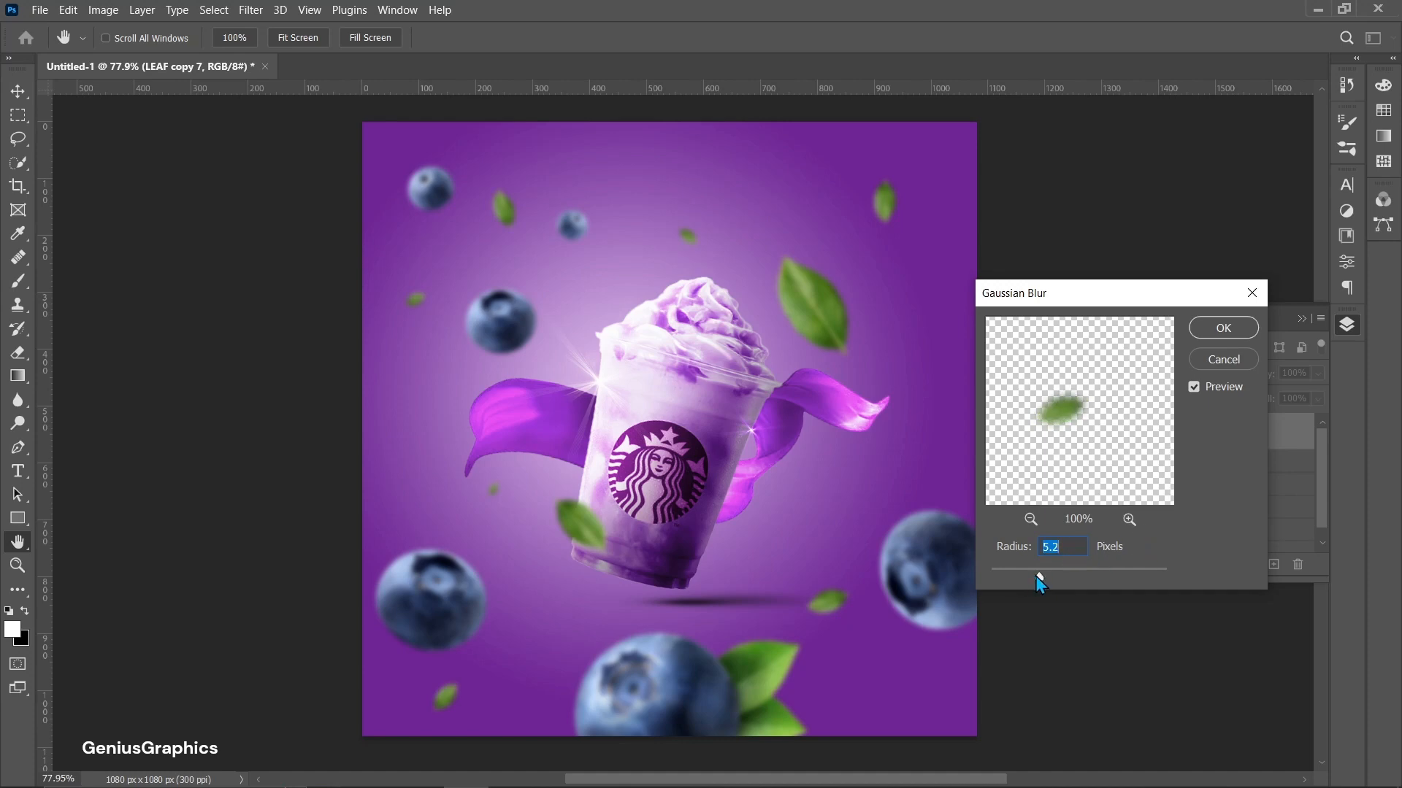
pyautogui.click(1220, 330)
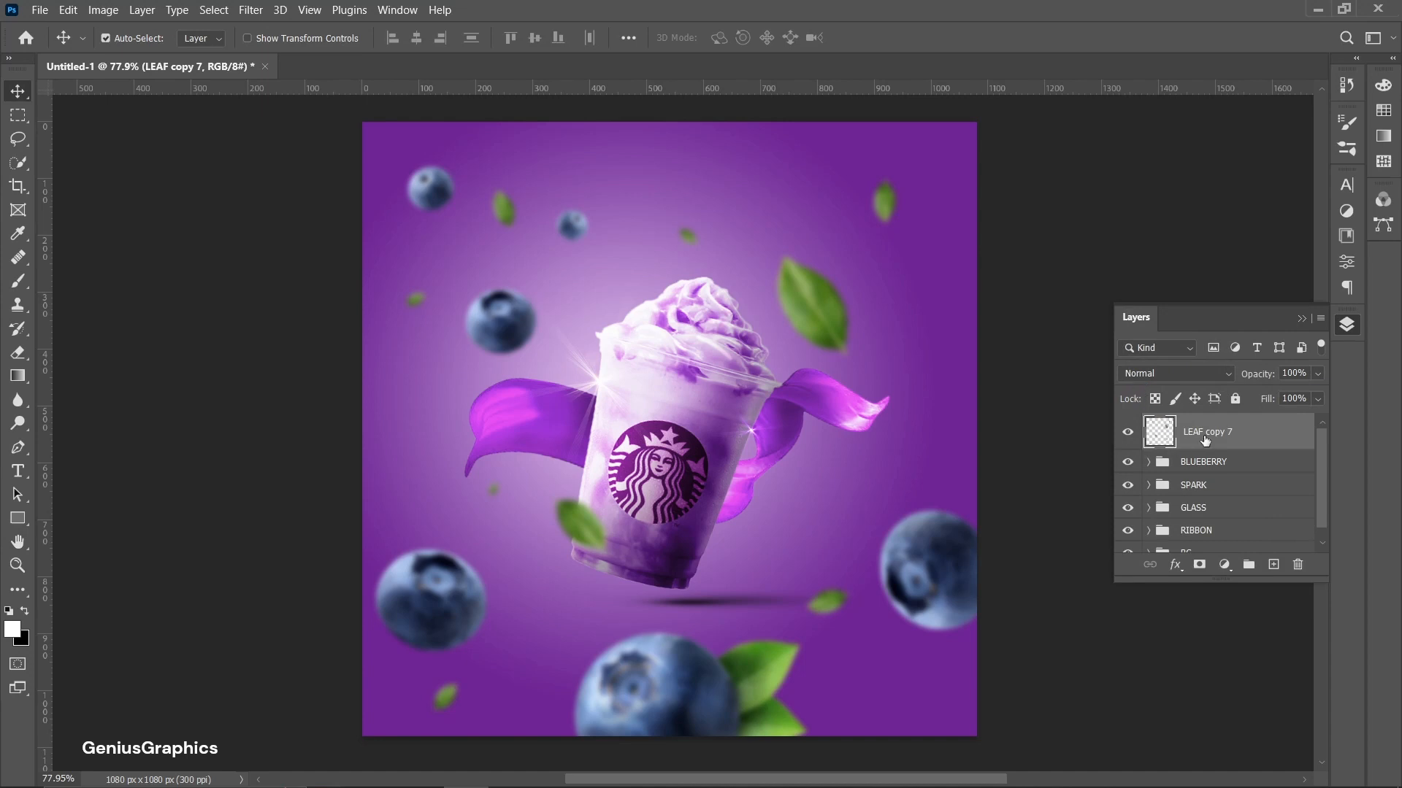
# Add an Exposure adjustment of +1.53 clipped to the merged leaf layer and invert its mask to black
pyautogui.click(1224, 564)
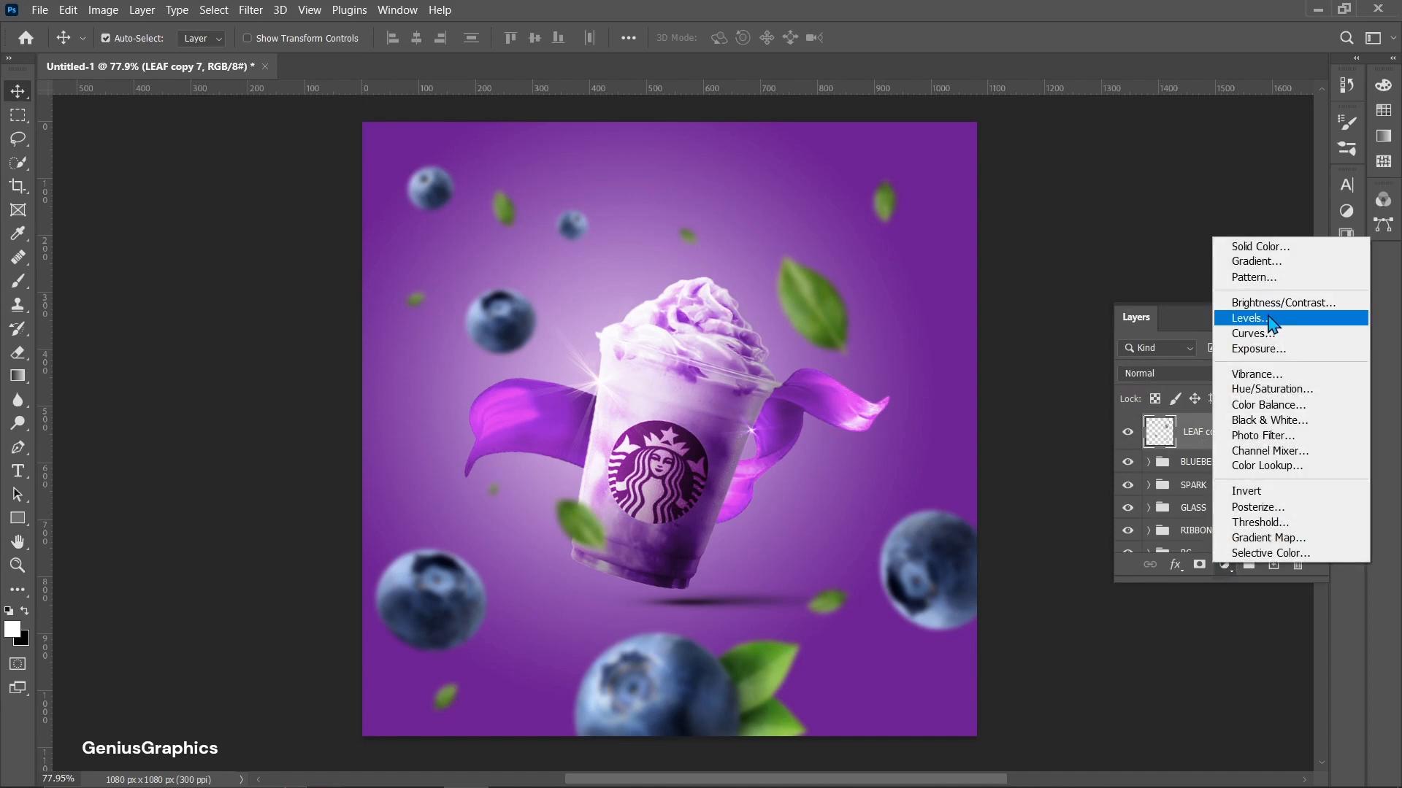
pyautogui.click(1259, 348)
pyautogui.moveTo(1213, 286); pyautogui.dragTo(1235, 286)
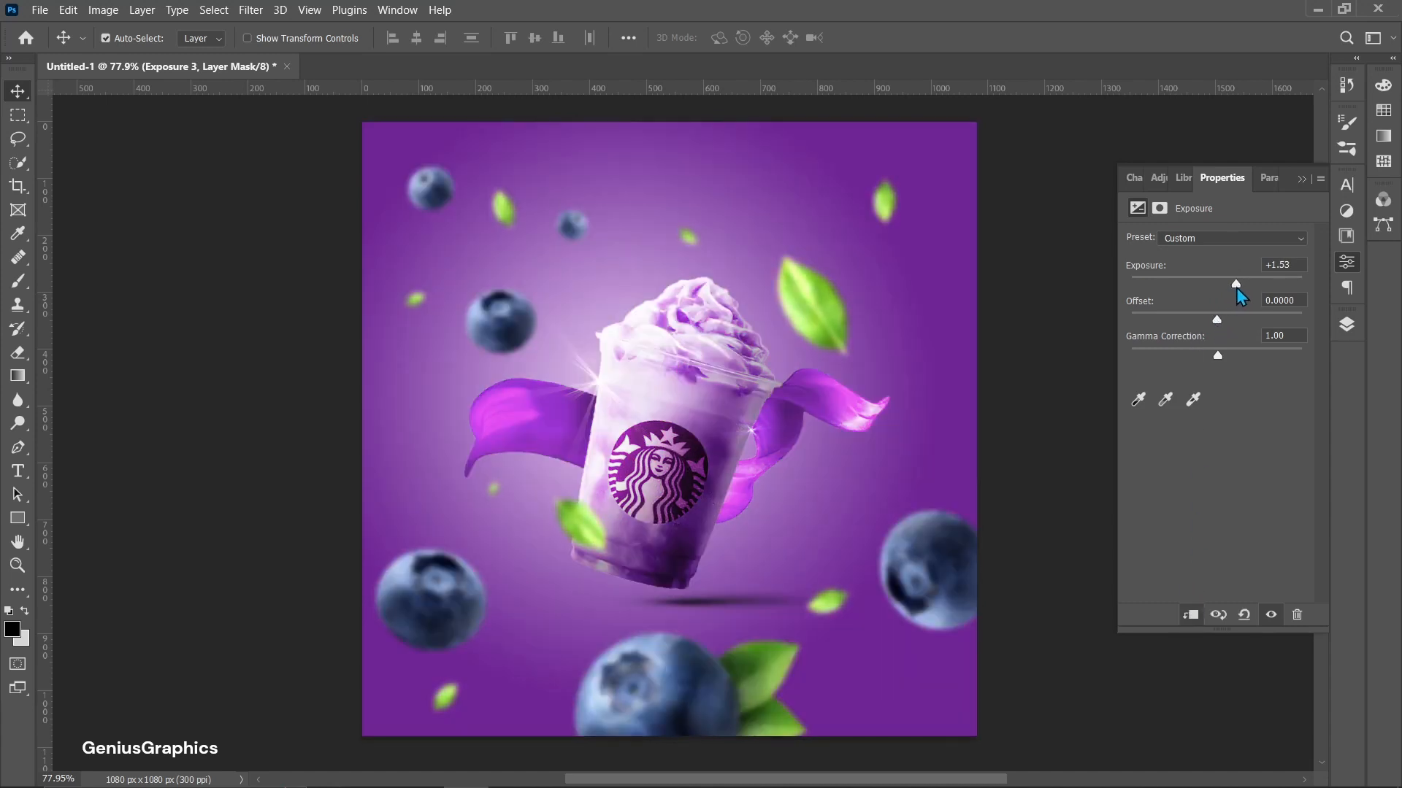
pyautogui.click(1346, 325)
pyautogui.hotkey('ctrl', 'i')
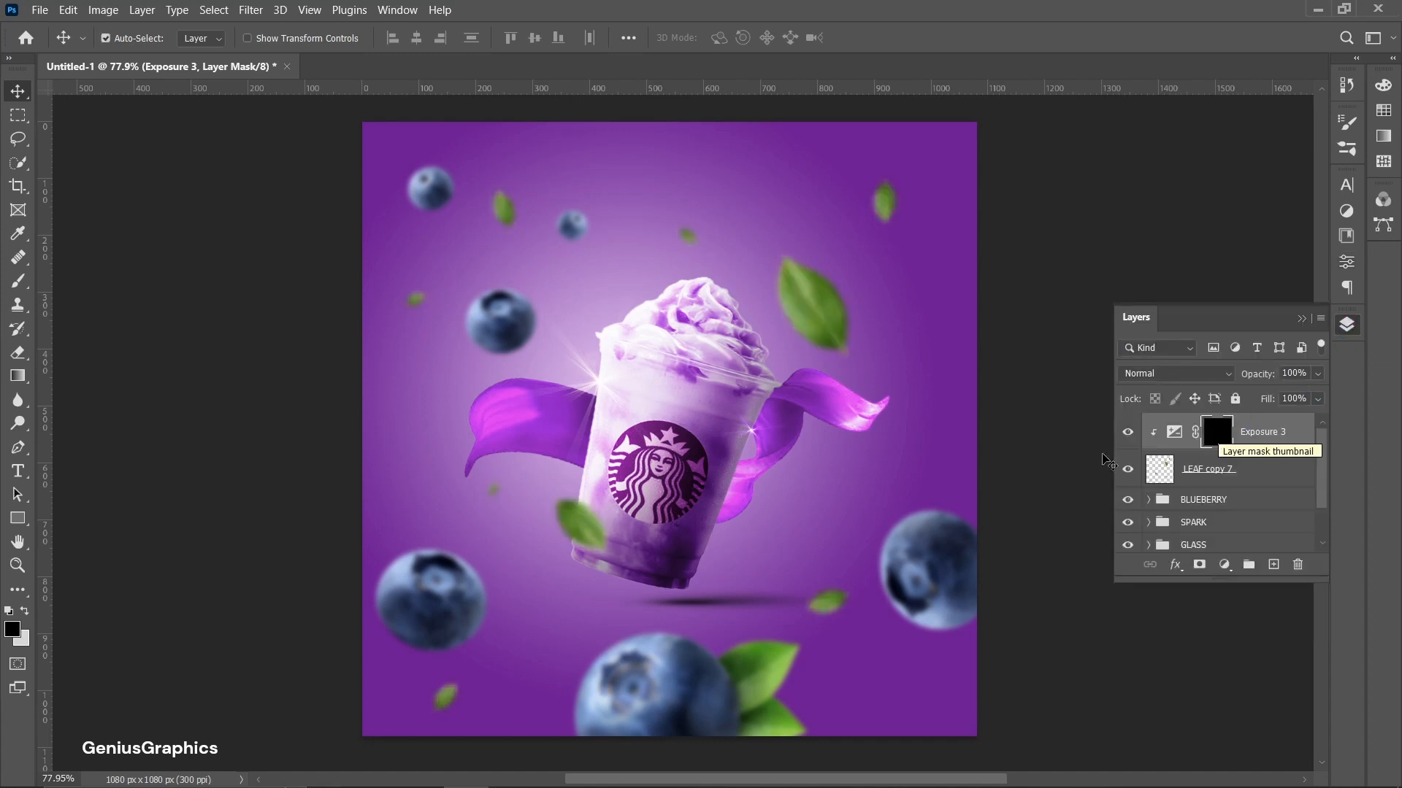
# Paint a light colour on the Exposure 3 mask with a soft 146 px brush at 64% opacity, along the leaves' sides
pyautogui.click(18, 281)
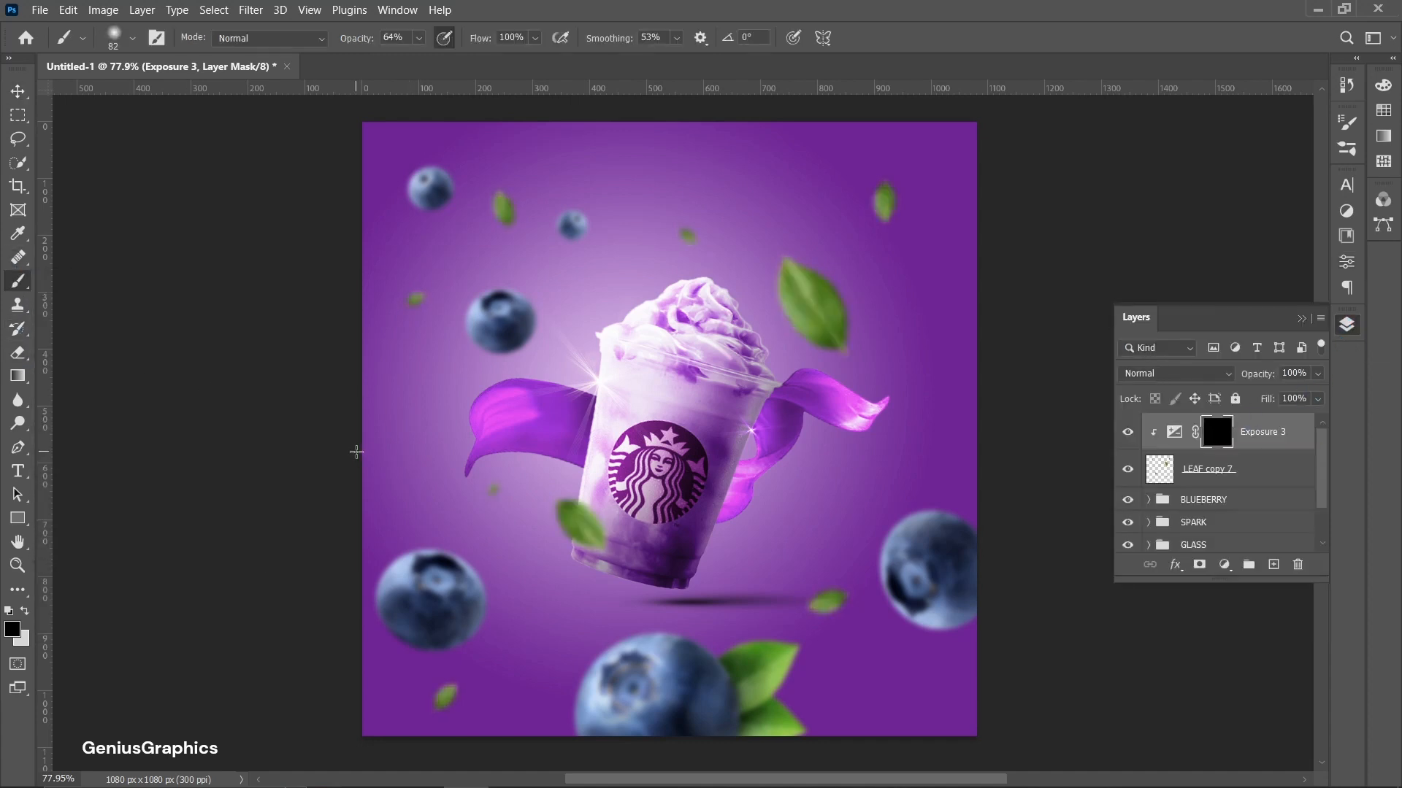
pyautogui.moveTo(362, 477)
pyautogui.mouseDown()
pyautogui.moveTo(412, 489)
pyautogui.moveTo(386, 487)
pyautogui.mouseUp()
pyautogui.press('x')
pyautogui.moveTo(473, 196); pyautogui.dragTo(473, 247)
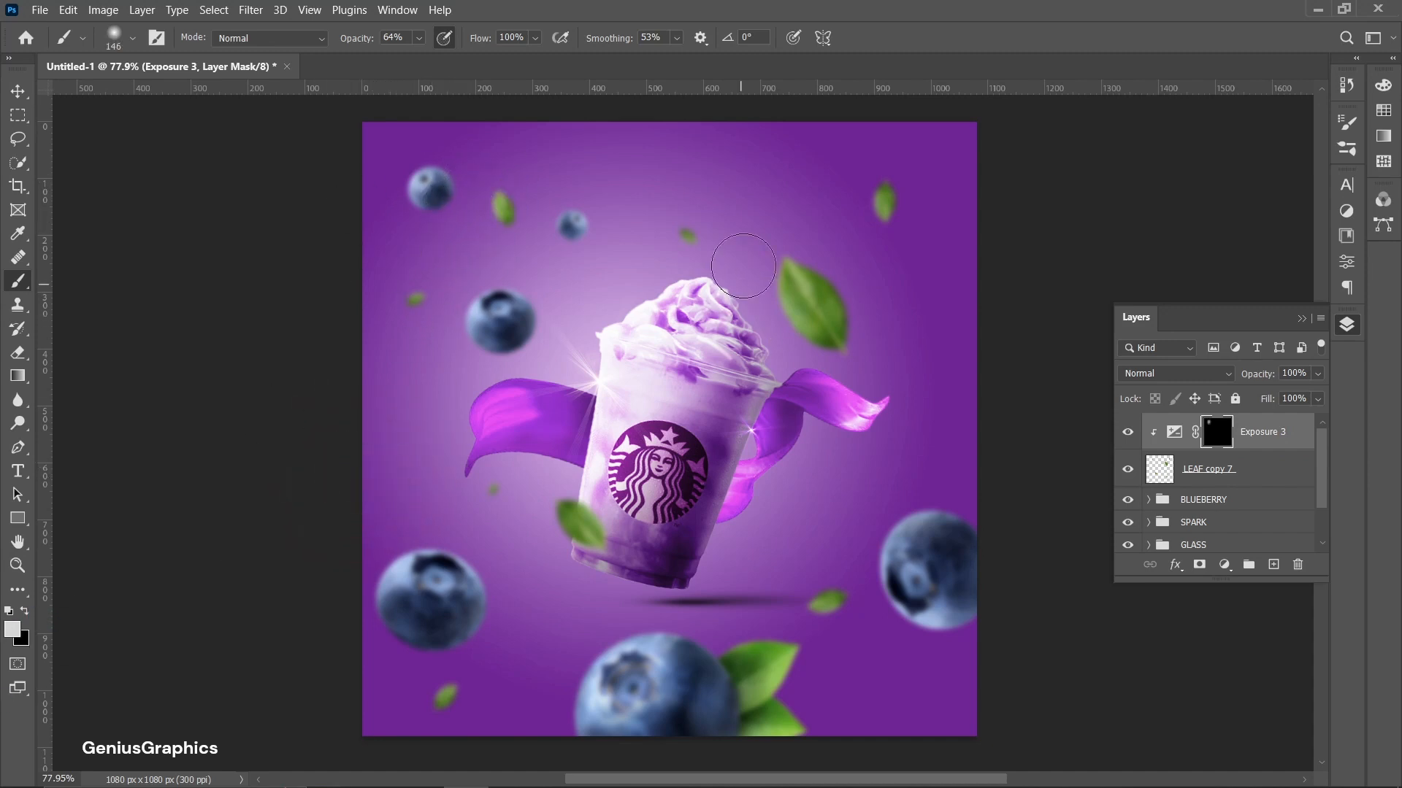
pyautogui.moveTo(744, 272)
pyautogui.mouseDown()
pyautogui.moveTo(773, 350)
pyautogui.moveTo(734, 252)
pyautogui.moveTo(688, 233)
pyautogui.mouseUp()
pyautogui.click(399, 295)
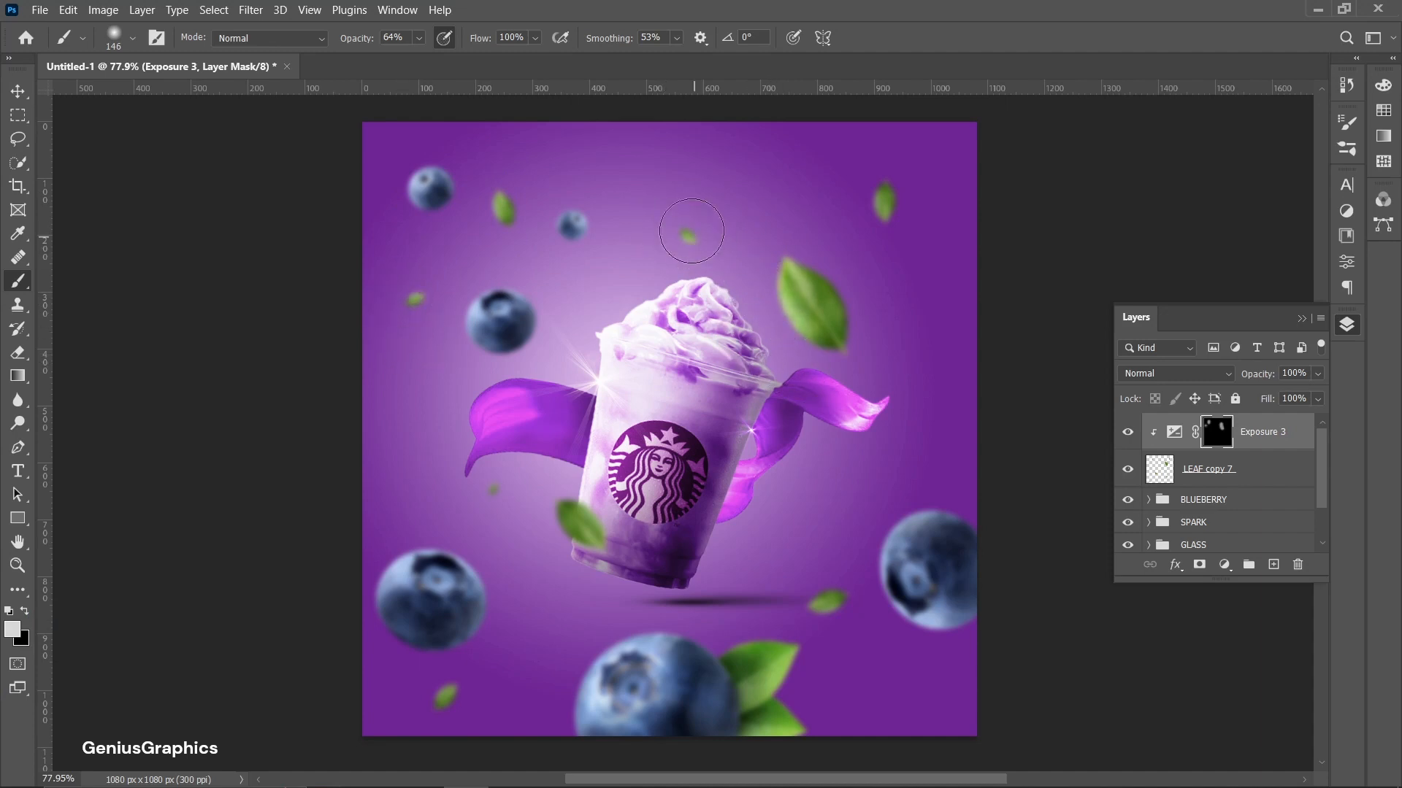
pyautogui.click(443, 679)
pyautogui.moveTo(597, 496); pyautogui.dragTo(617, 530)
pyautogui.click(798, 637)
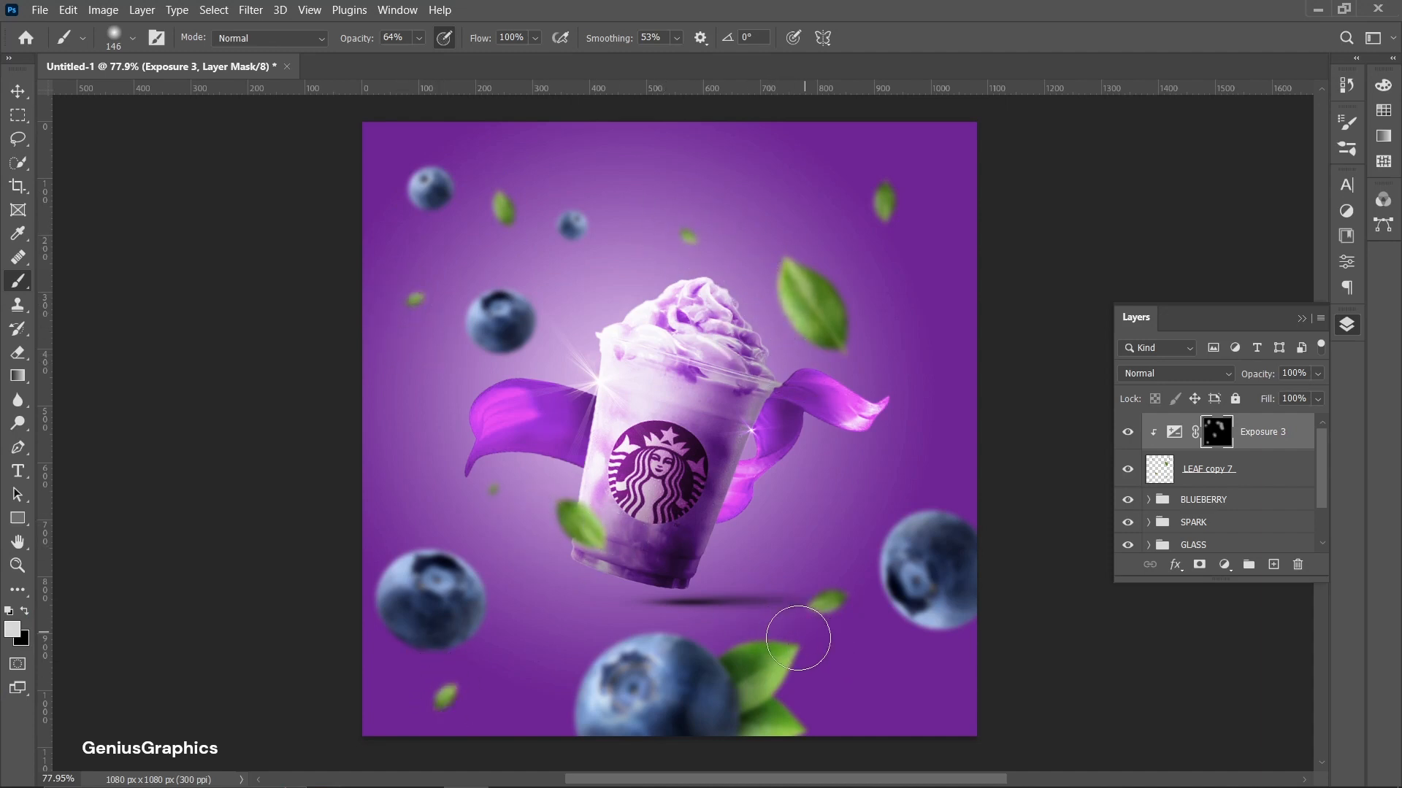
pyautogui.click(494, 497)
pyautogui.click(800, 591)
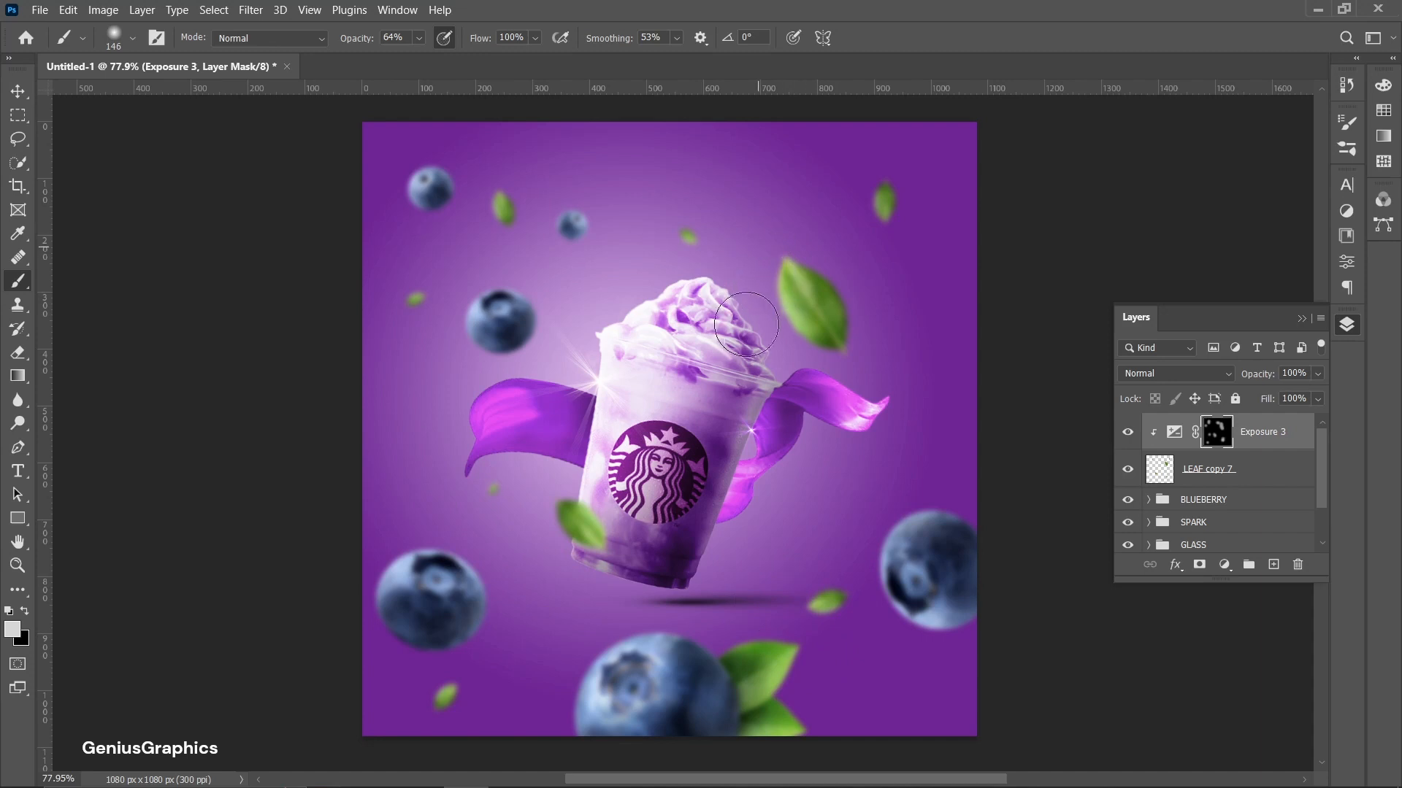
pyautogui.moveTo(748, 326); pyautogui.dragTo(809, 357)
pyautogui.moveTo(865, 236); pyautogui.dragTo(850, 227)
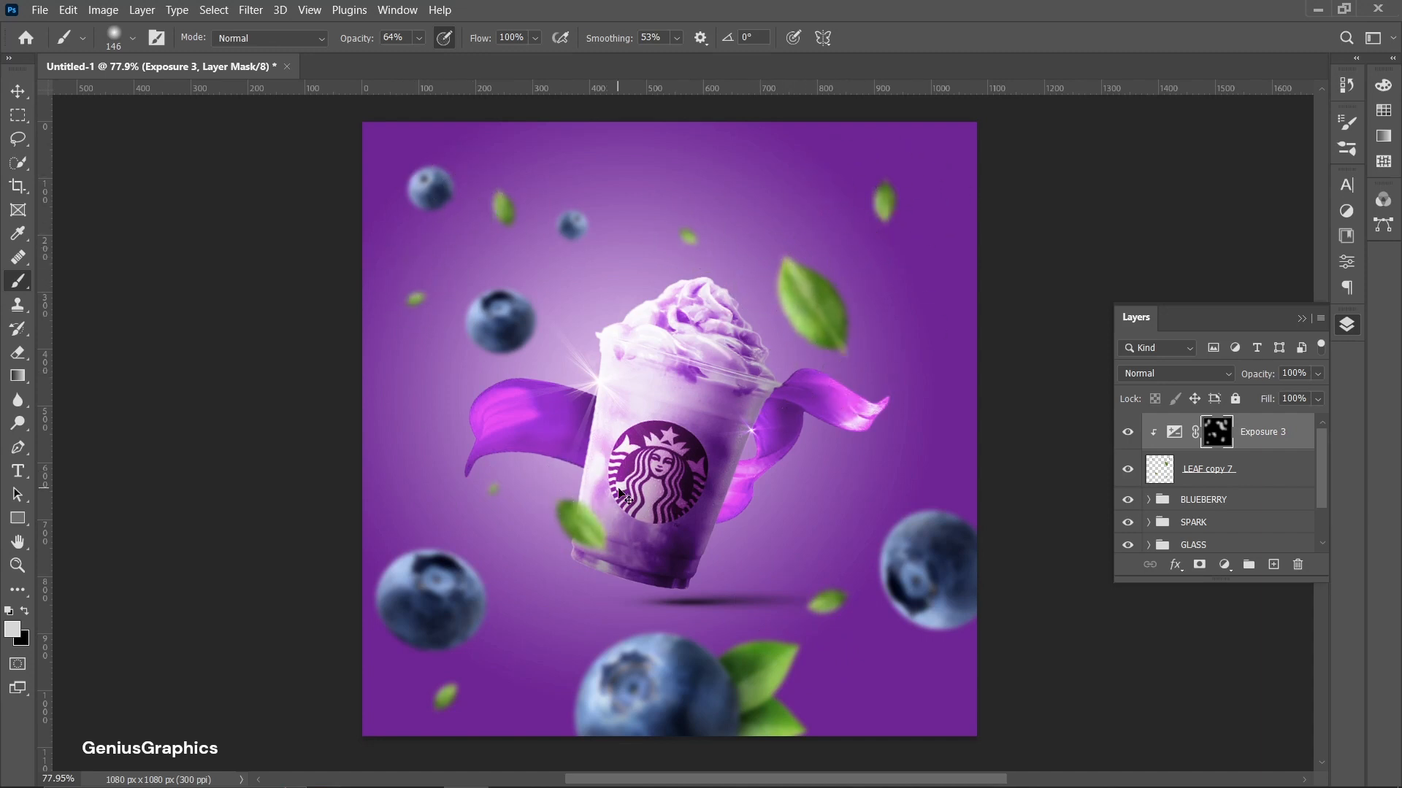
pyautogui.click(25, 611)
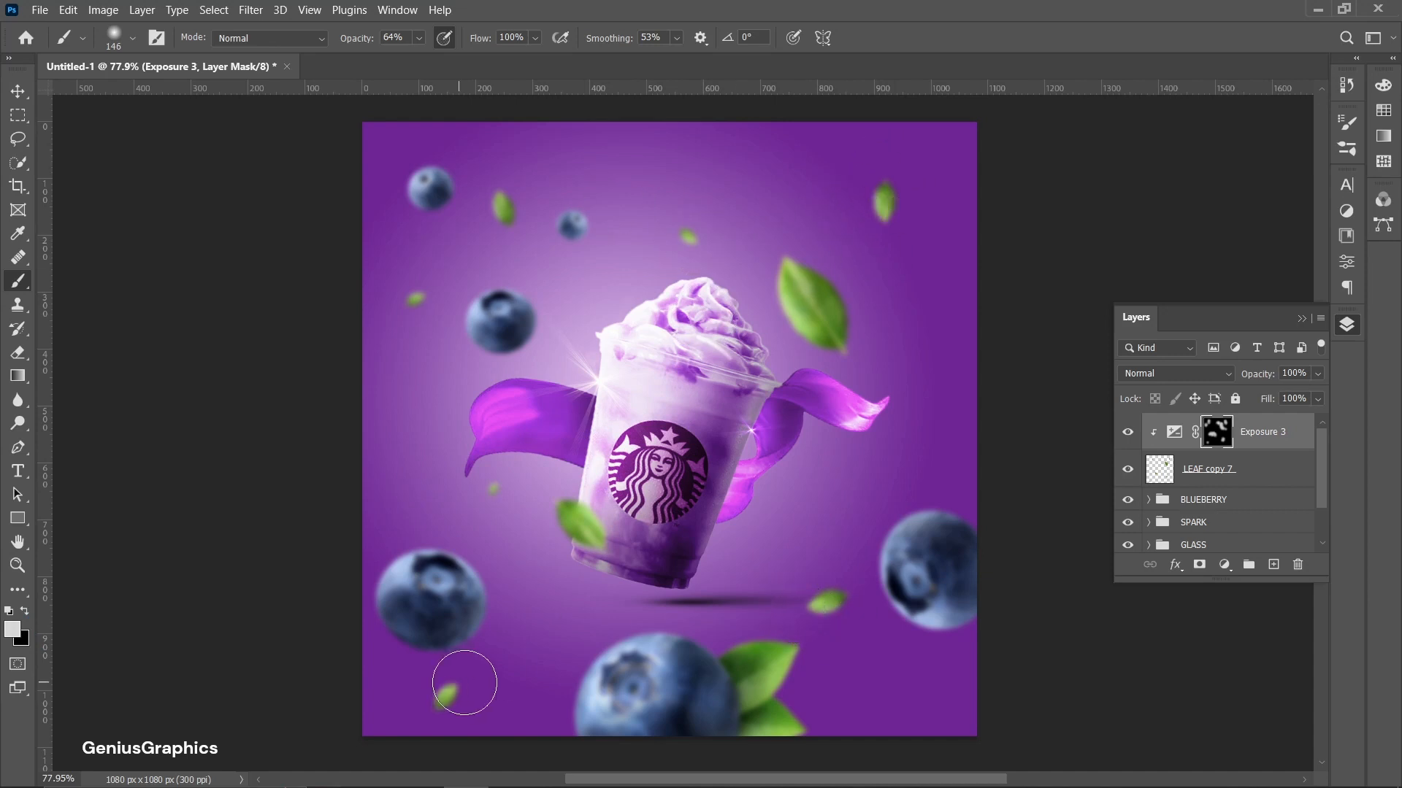
pyautogui.click(781, 290)
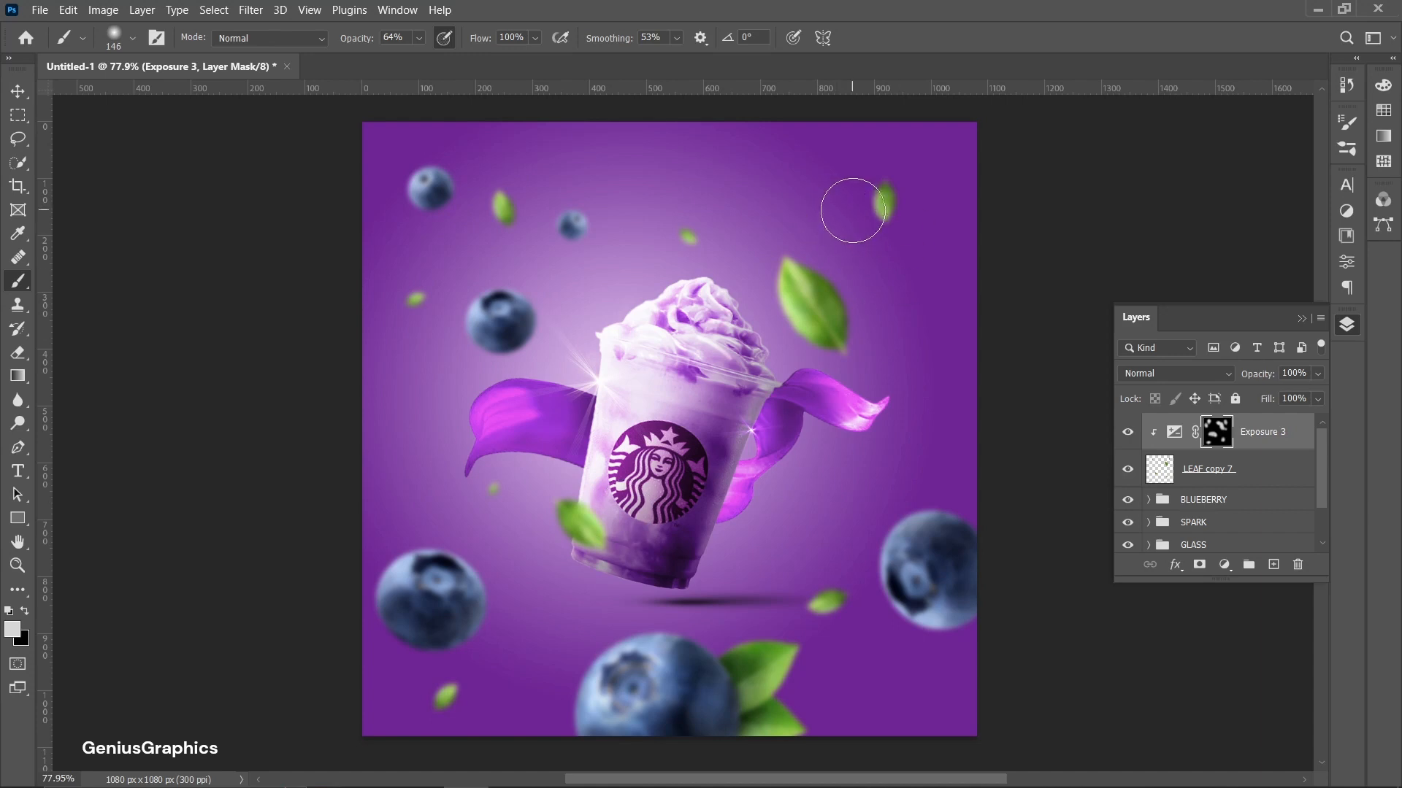
pyautogui.scroll(-1, 720, 374)
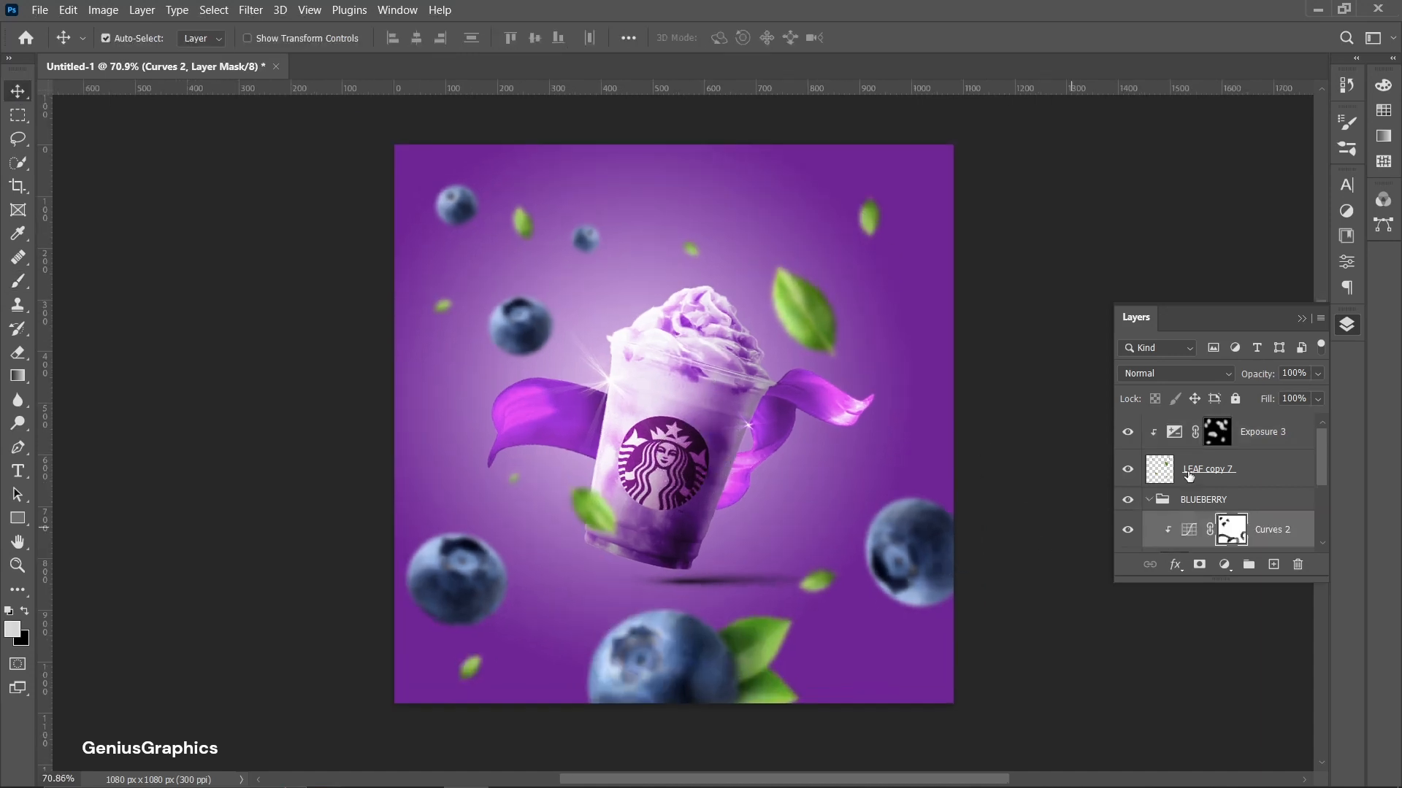
# Add a Hue/Saturation adjustment clipped to the blueberry layer, colorized with Hue 256, Saturation 33 and Lightness -4
pyautogui.scroll(-1, 1170, 497)
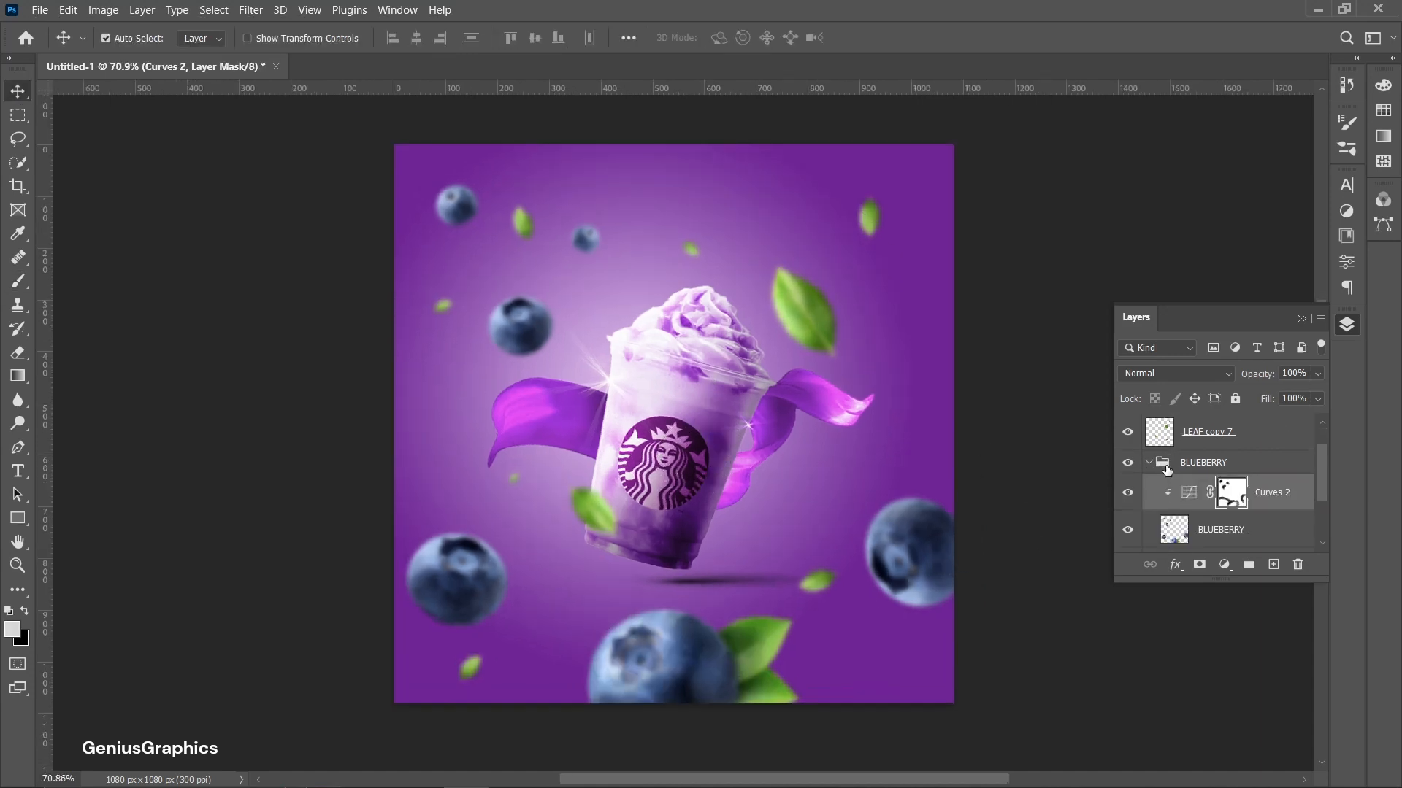
pyautogui.click(1152, 465)
pyautogui.click(1150, 464)
pyautogui.scroll(-1, 1212, 494)
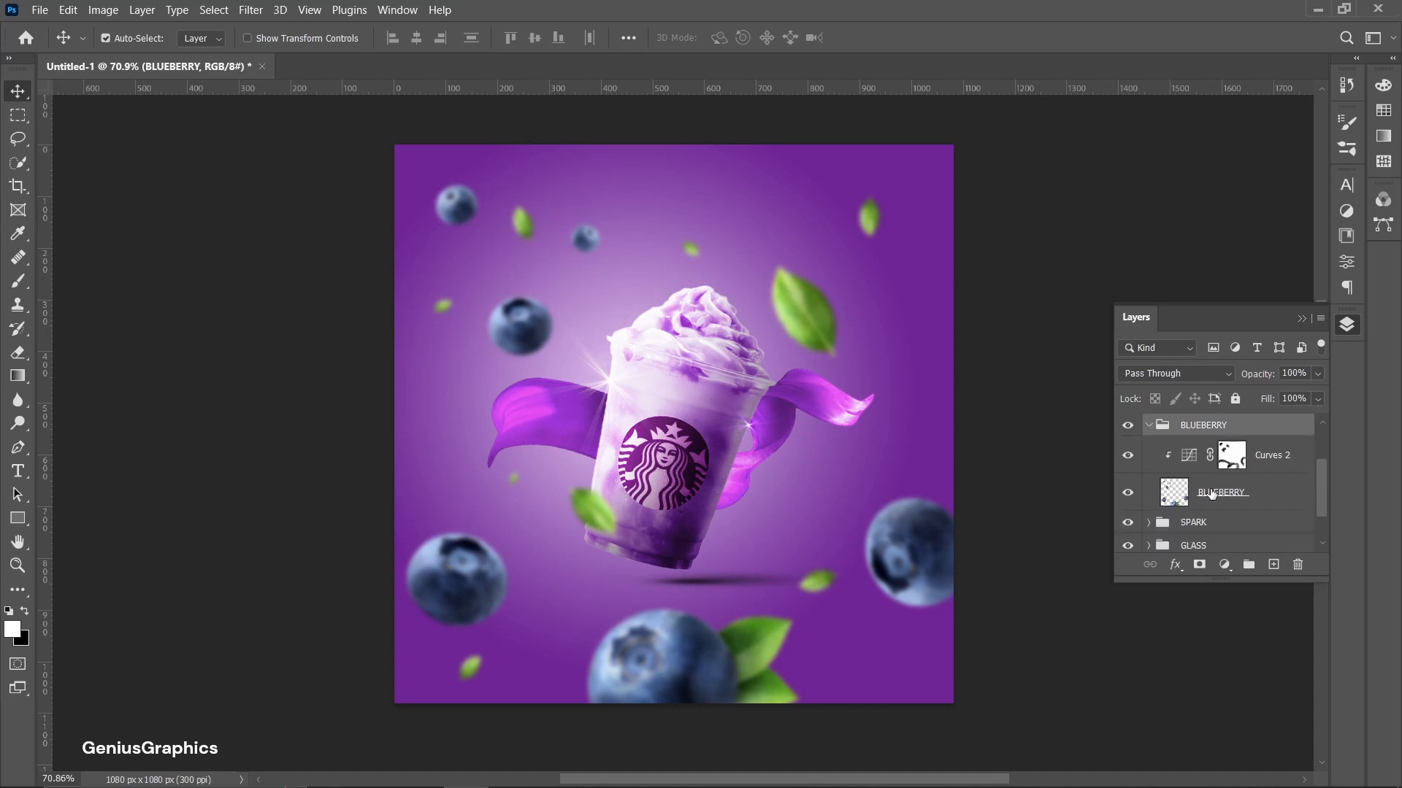
pyautogui.click(1187, 461)
pyautogui.click(1224, 565)
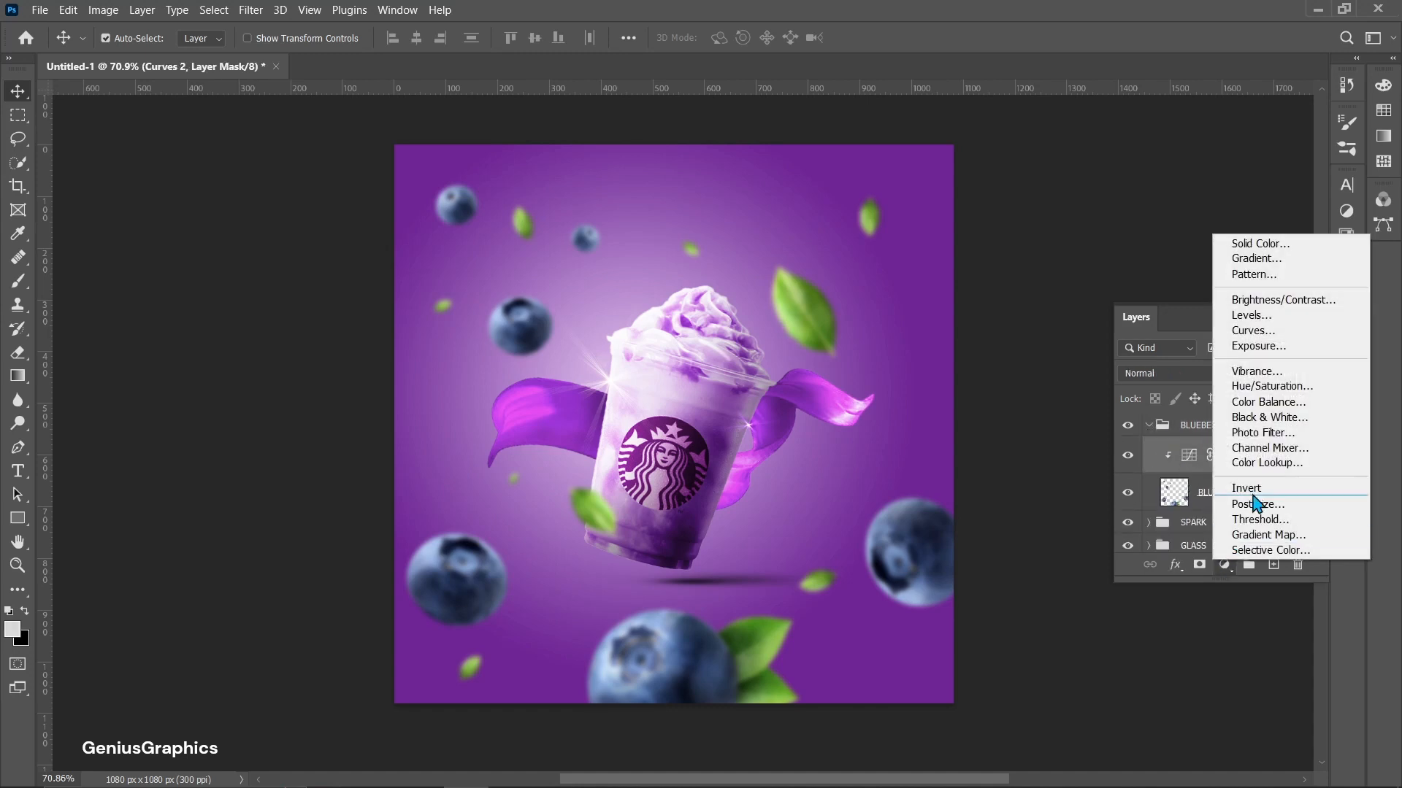
pyautogui.click(1263, 387)
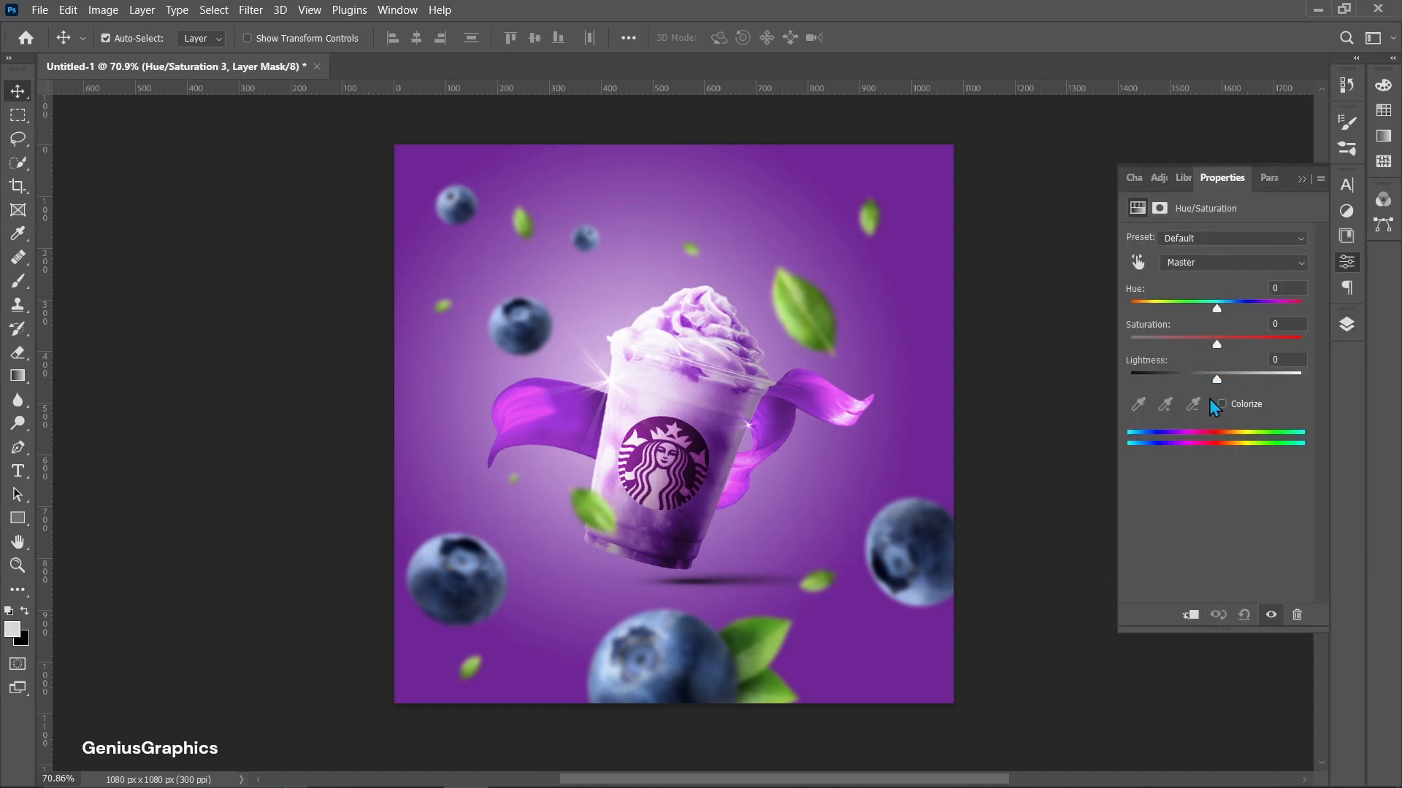
pyautogui.click(1222, 405)
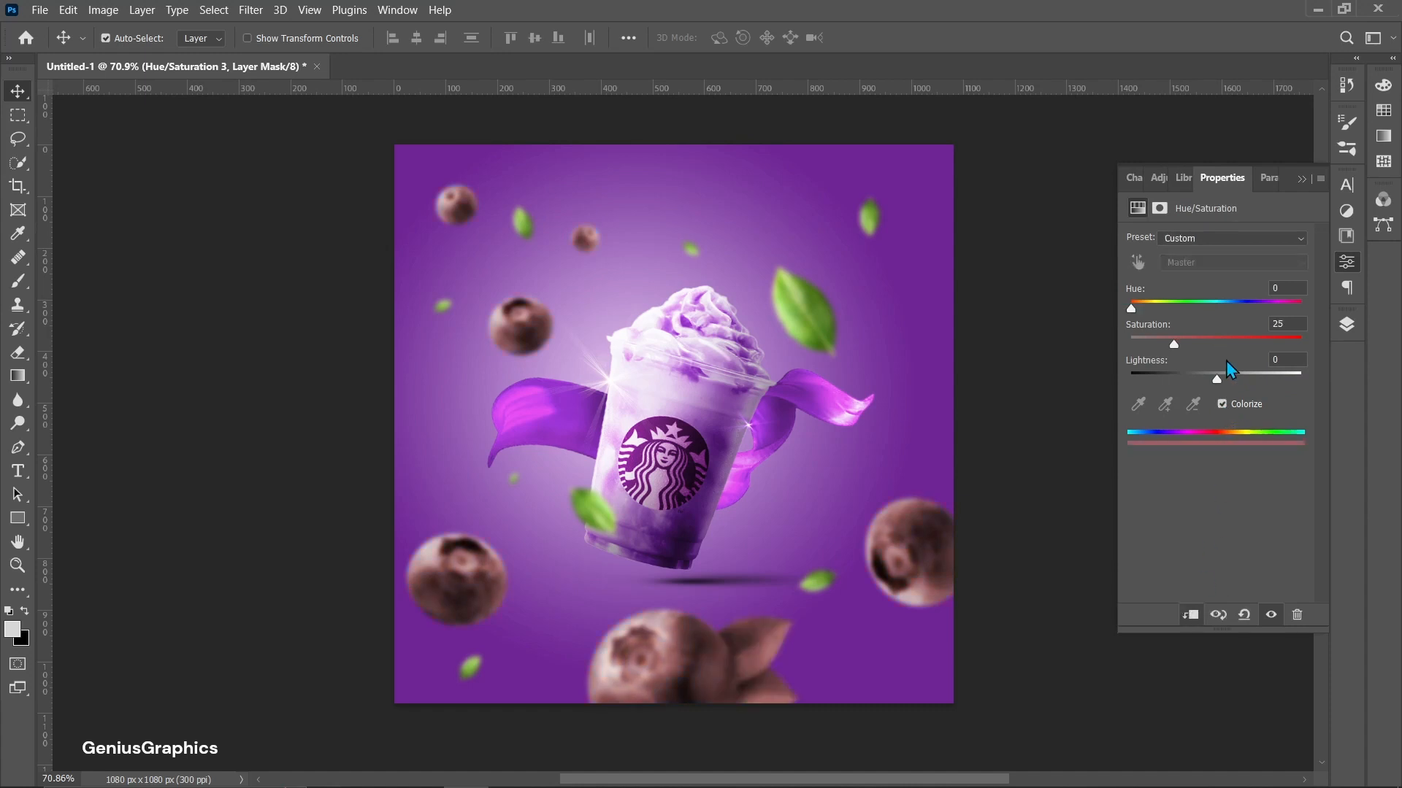
pyautogui.moveTo(1174, 344); pyautogui.dragTo(1231, 345)
pyautogui.moveTo(1131, 309); pyautogui.dragTo(1276, 309)
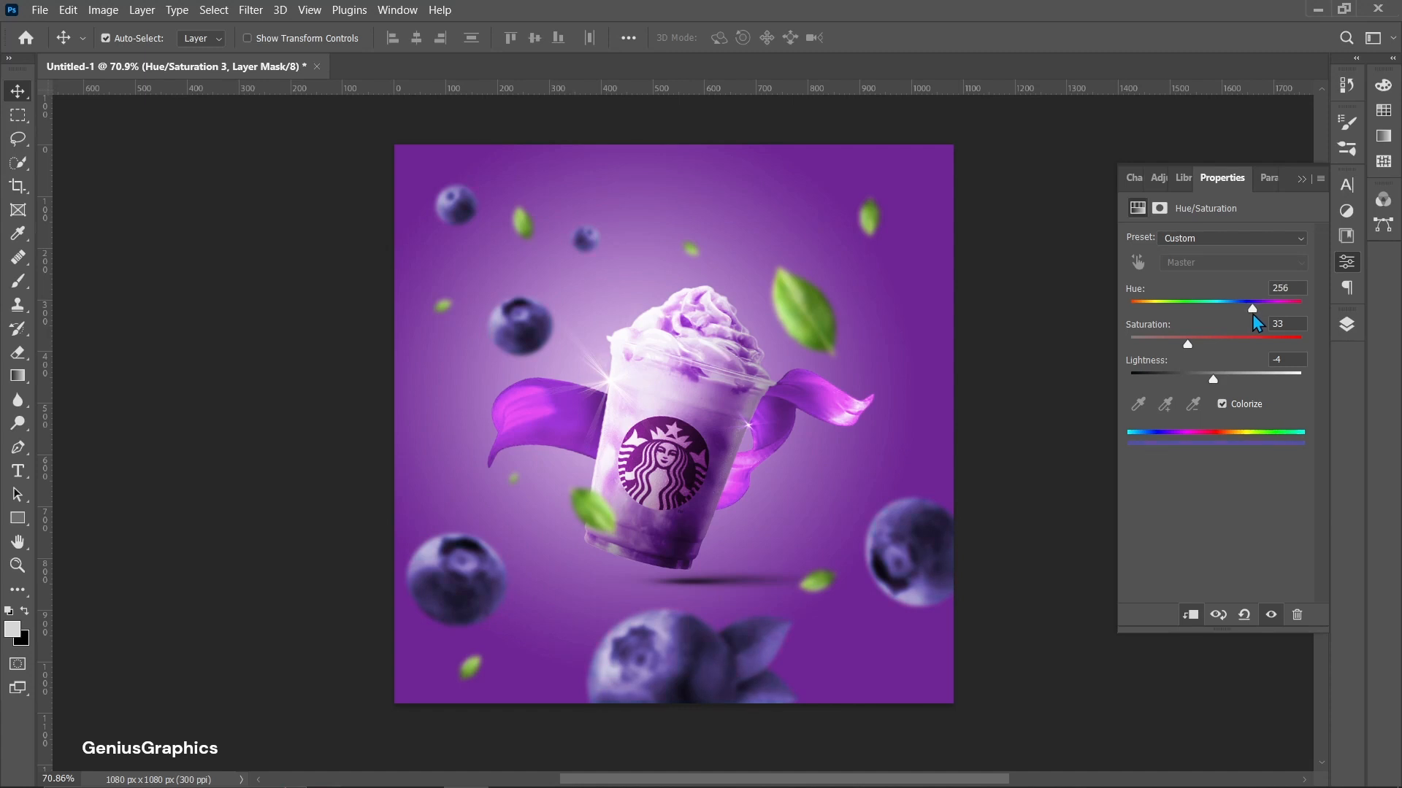
pyautogui.click(1347, 325)
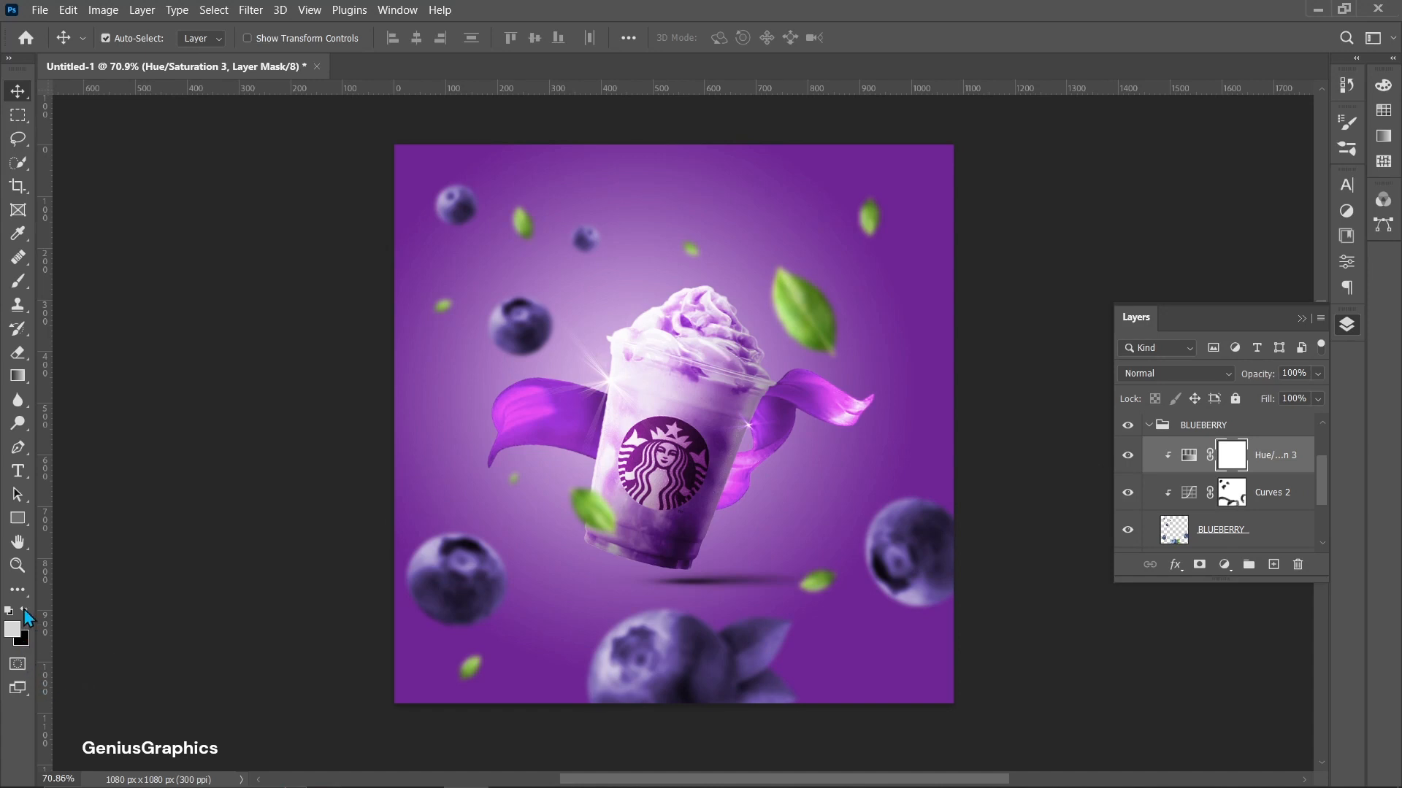
# Paint black on the Hue/Saturation 3 mask with a soft 146 px brush at 64% opacity, over the blueberry's leaves and parts of the berries
pyautogui.click(18, 281)
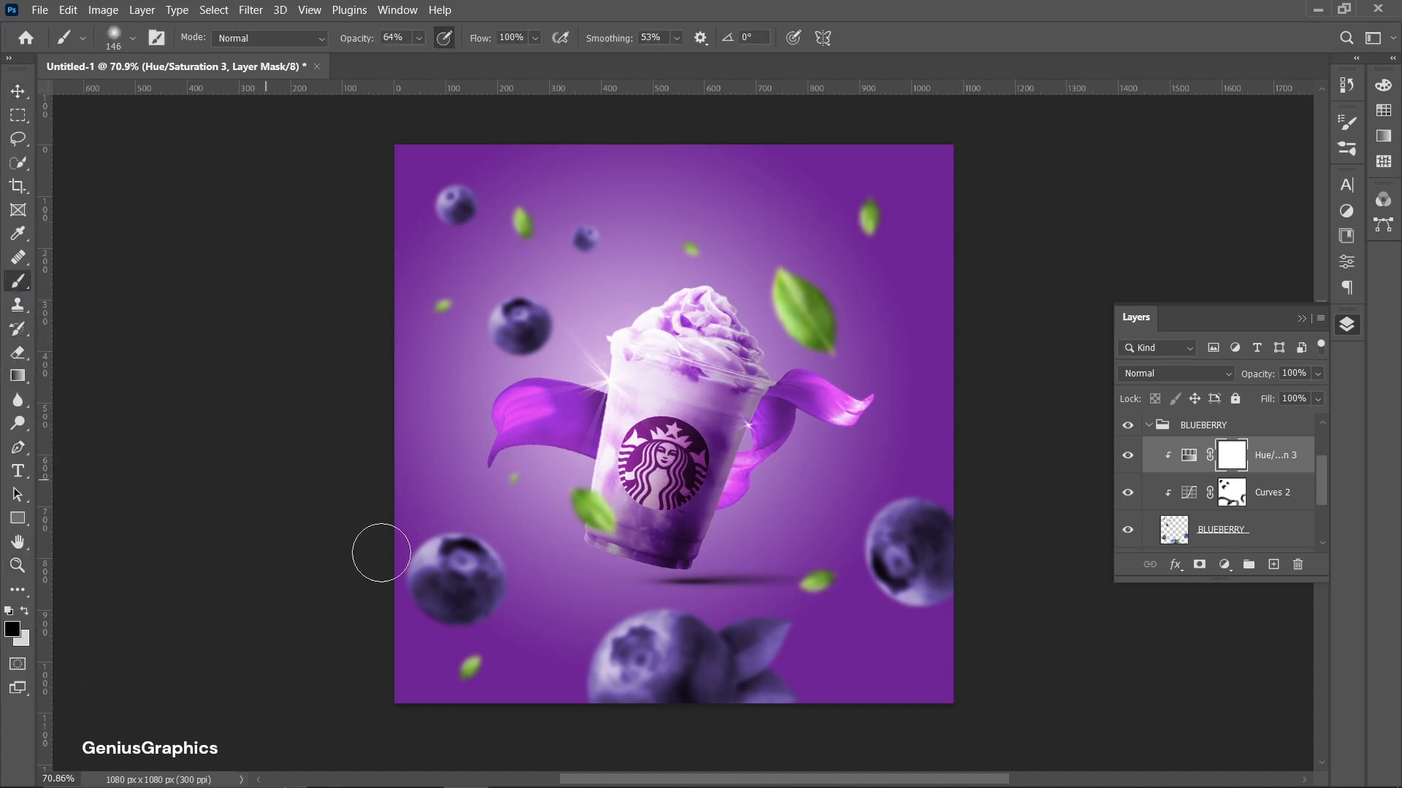
pyautogui.moveTo(778, 634)
pyautogui.mouseDown()
pyautogui.moveTo(771, 705)
pyautogui.moveTo(761, 649)
pyautogui.moveTo(760, 713)
pyautogui.moveTo(733, 625)
pyautogui.moveTo(764, 713)
pyautogui.moveTo(749, 646)
pyautogui.mouseUp()
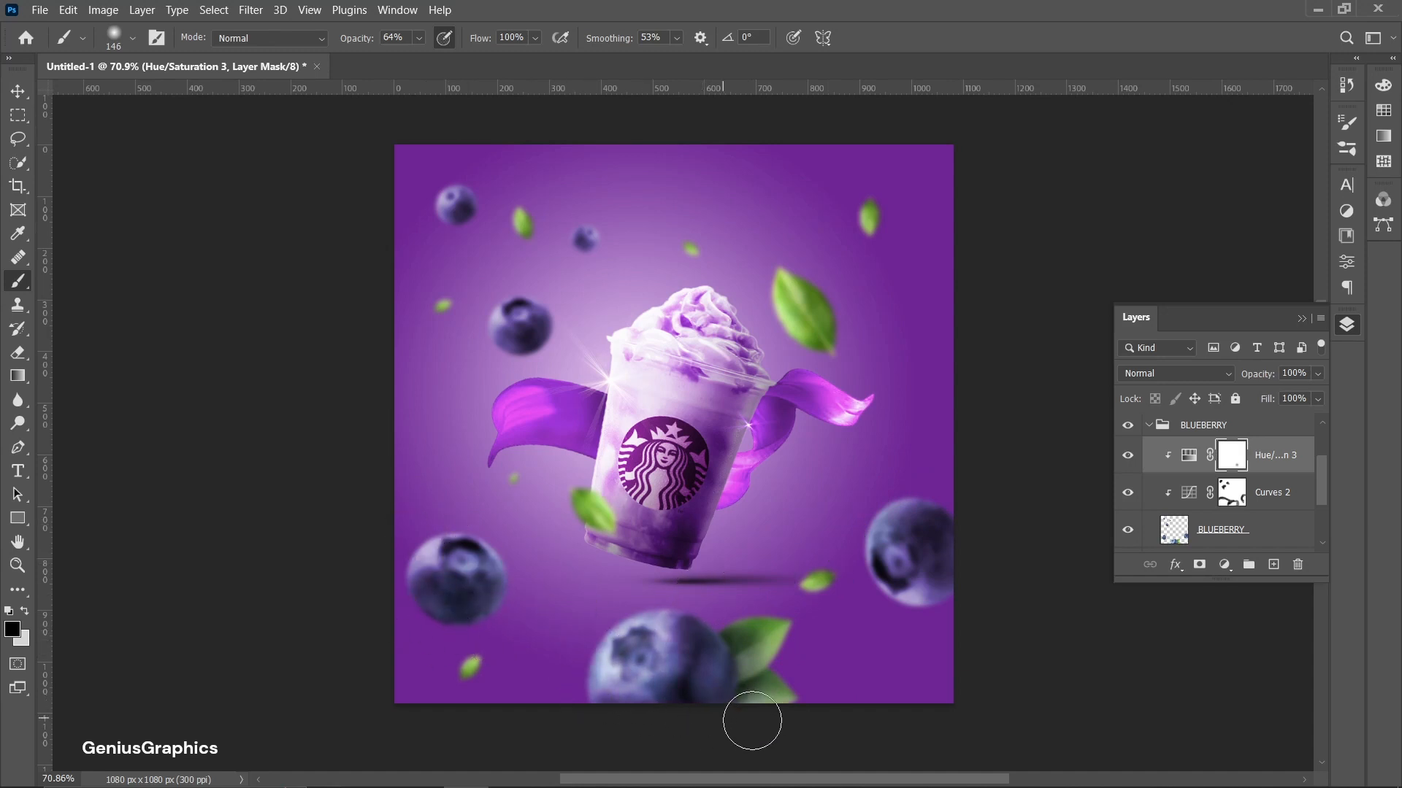
pyautogui.moveTo(574, 237)
pyautogui.mouseDown()
pyautogui.moveTo(448, 252)
pyautogui.moveTo(508, 248)
pyautogui.moveTo(648, 452)
pyautogui.mouseUp()
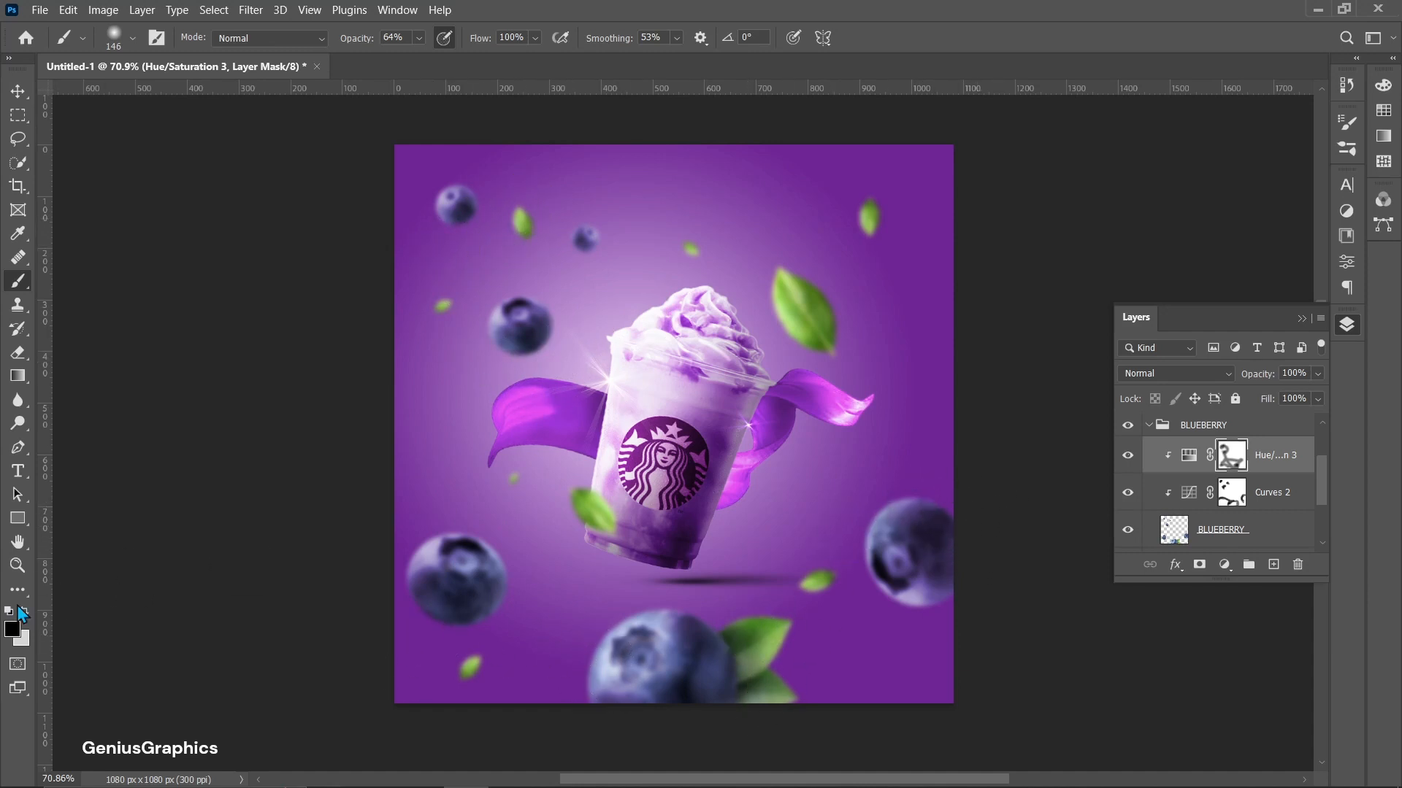
pyautogui.click(22, 611)
pyautogui.click(27, 611)
# Collapse the BLUEBERRY group and stamp all visible layers into a new layer above Exposure 3
pyautogui.scroll(3, 1227, 475)
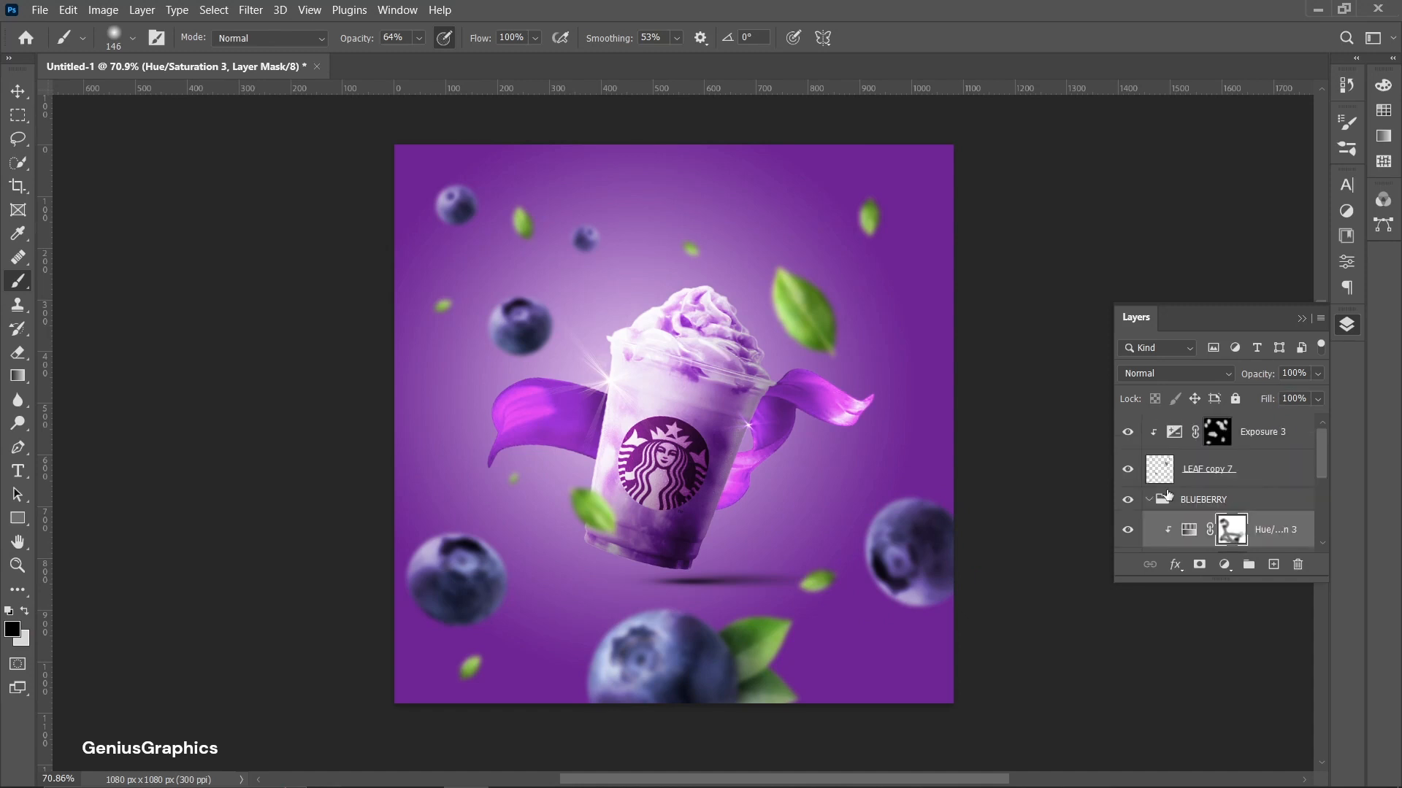
pyautogui.click(1156, 501)
pyautogui.click(1217, 438)
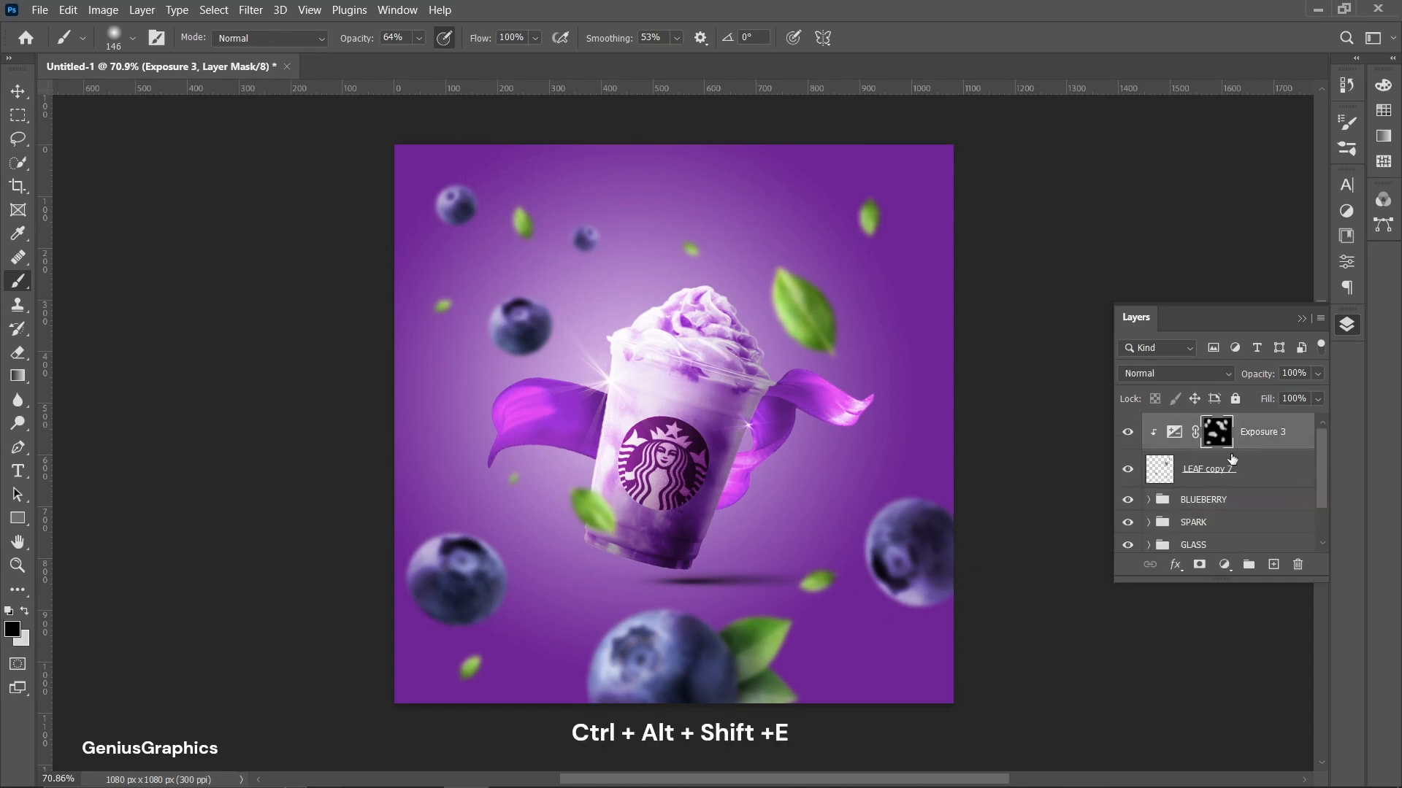
pyautogui.press('x')
pyautogui.hotkey('ctrl', 'alt', 'shift', 'e')
pyautogui.press('x')
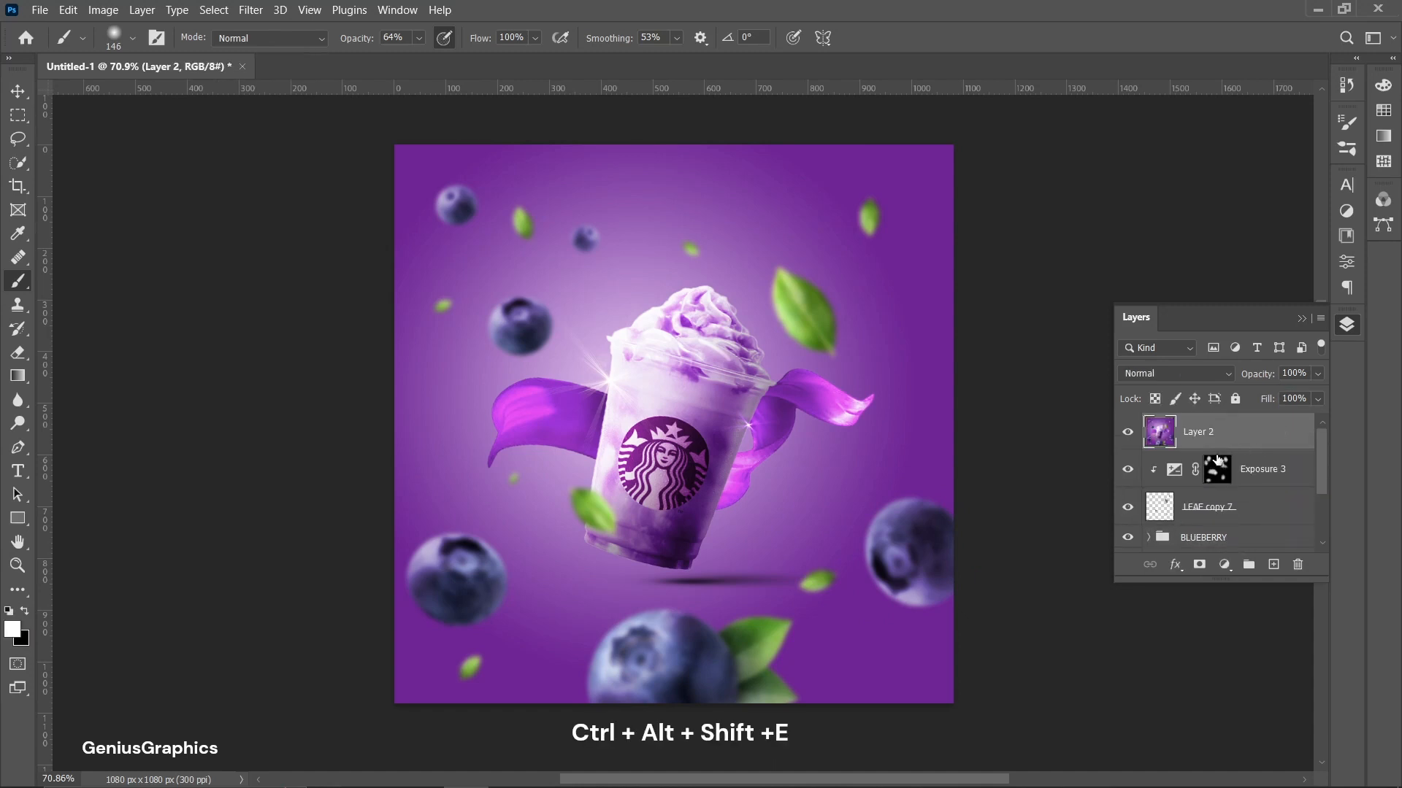
# Start a Camera Raw filter on the stamped layer with Tint +3, Exposure -0.60, Contrast +18, Highlights -33, Shadows +25, Whites +21 and Blacks +34
pyautogui.click(18, 90)
pyautogui.click(251, 9)
pyautogui.click(262, 135)
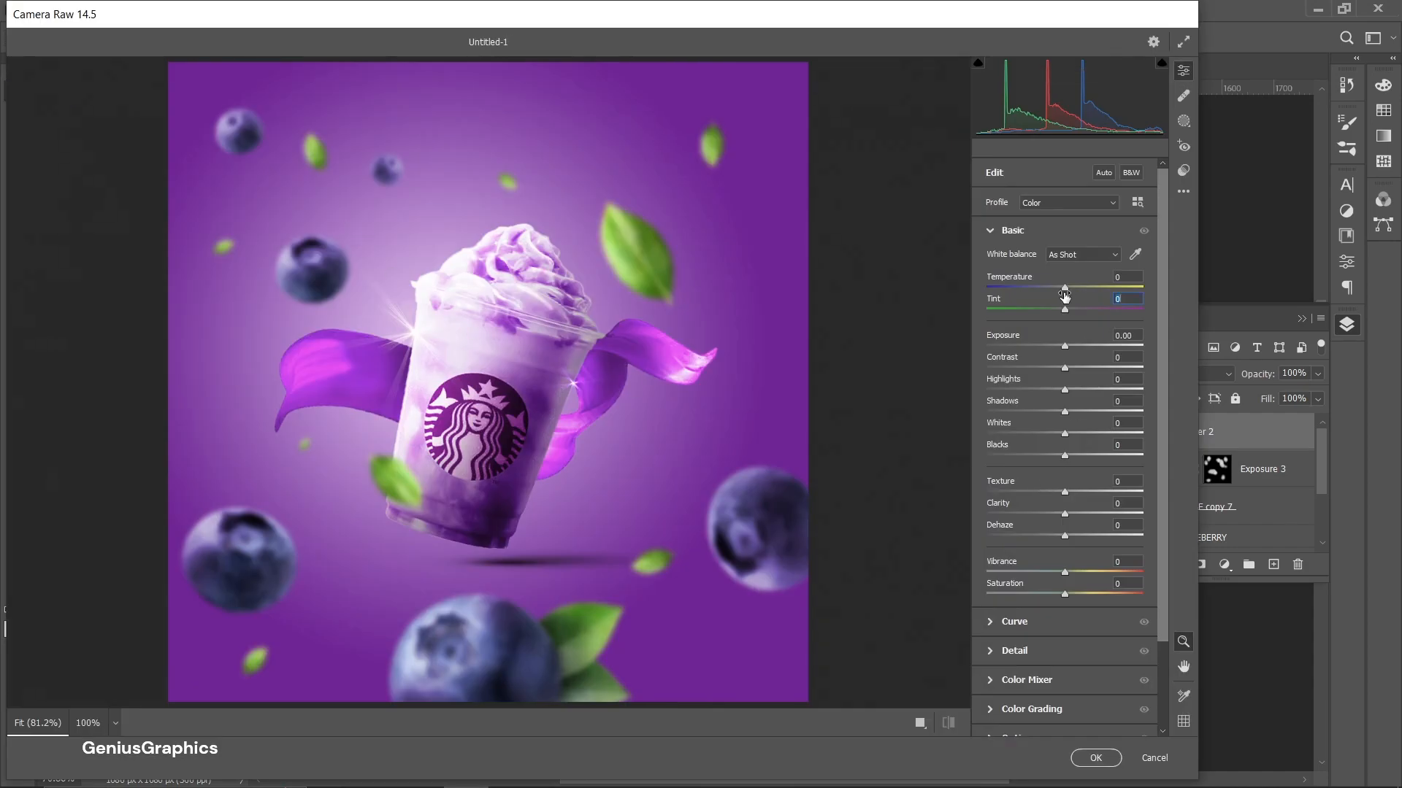
pyautogui.moveTo(1065, 310); pyautogui.dragTo(1063, 295)
pyautogui.moveTo(1065, 346); pyautogui.dragTo(1097, 458)
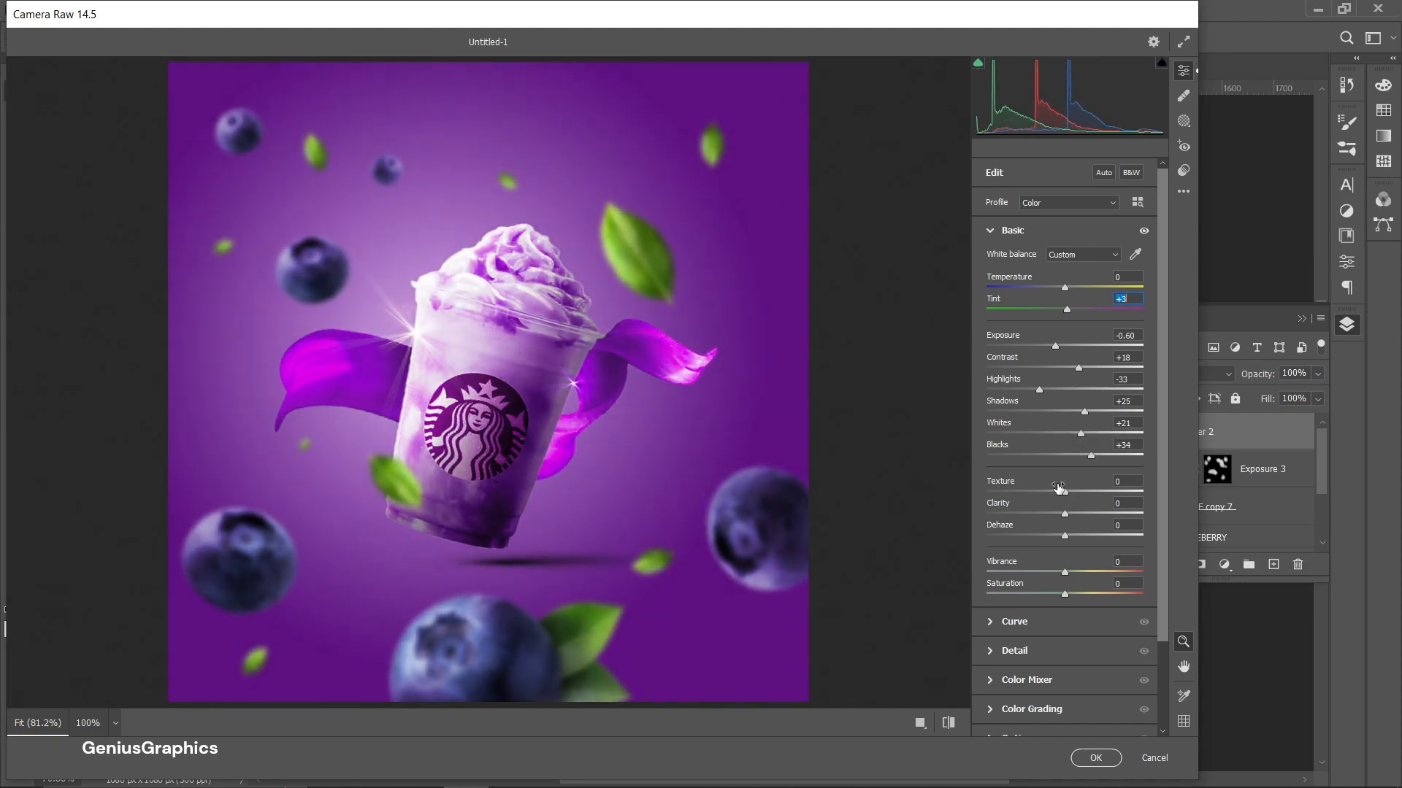
# Set Clarity to -38, Dehaze to -16, Vibrance to +13 and Saturation to +4, and apply the Camera Raw filter
pyautogui.moveTo(1098, 513); pyautogui.dragTo(1074, 577)
pyautogui.moveTo(1088, 572); pyautogui.dragTo(1052, 541)
pyautogui.moveTo(1064, 594); pyautogui.dragTo(1074, 572)
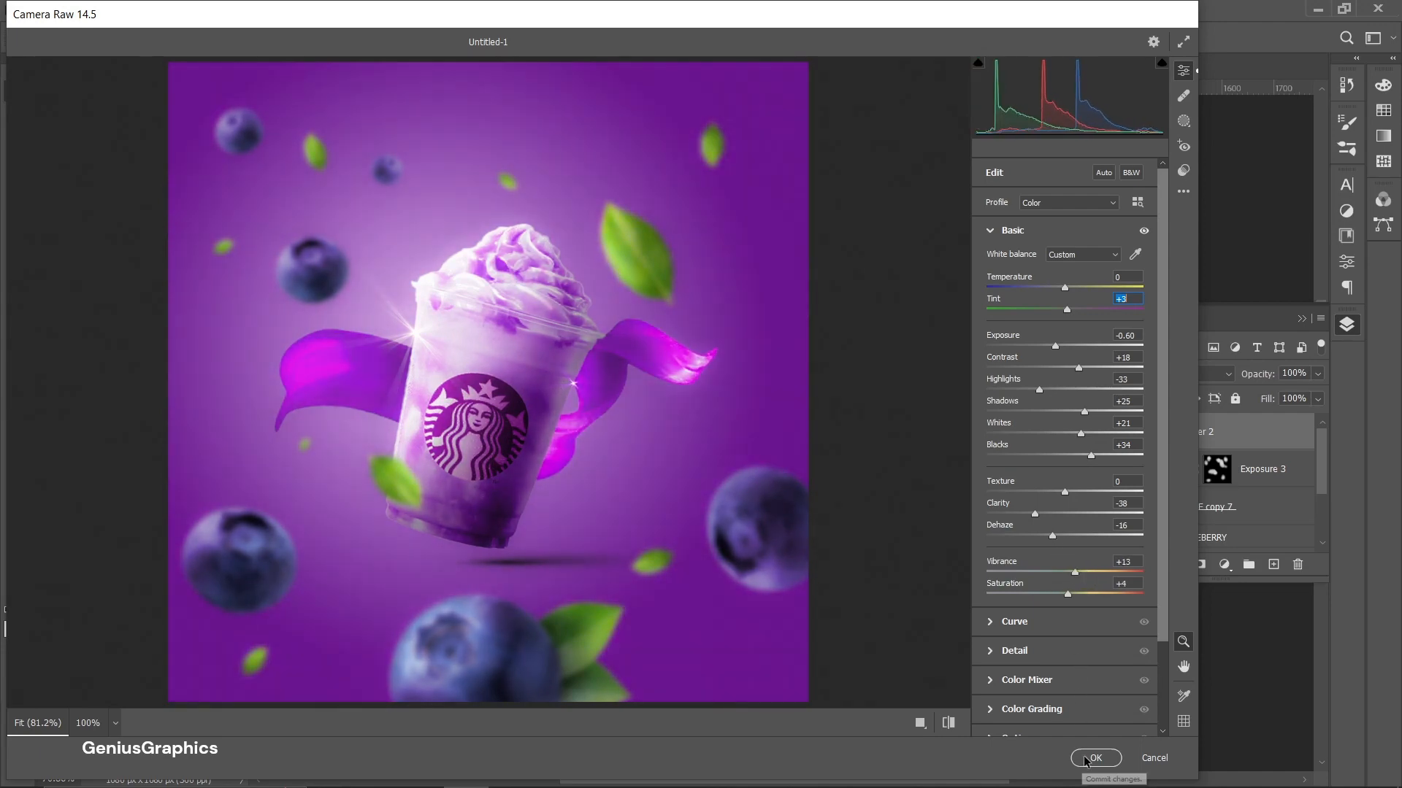
pyautogui.click(1095, 758)
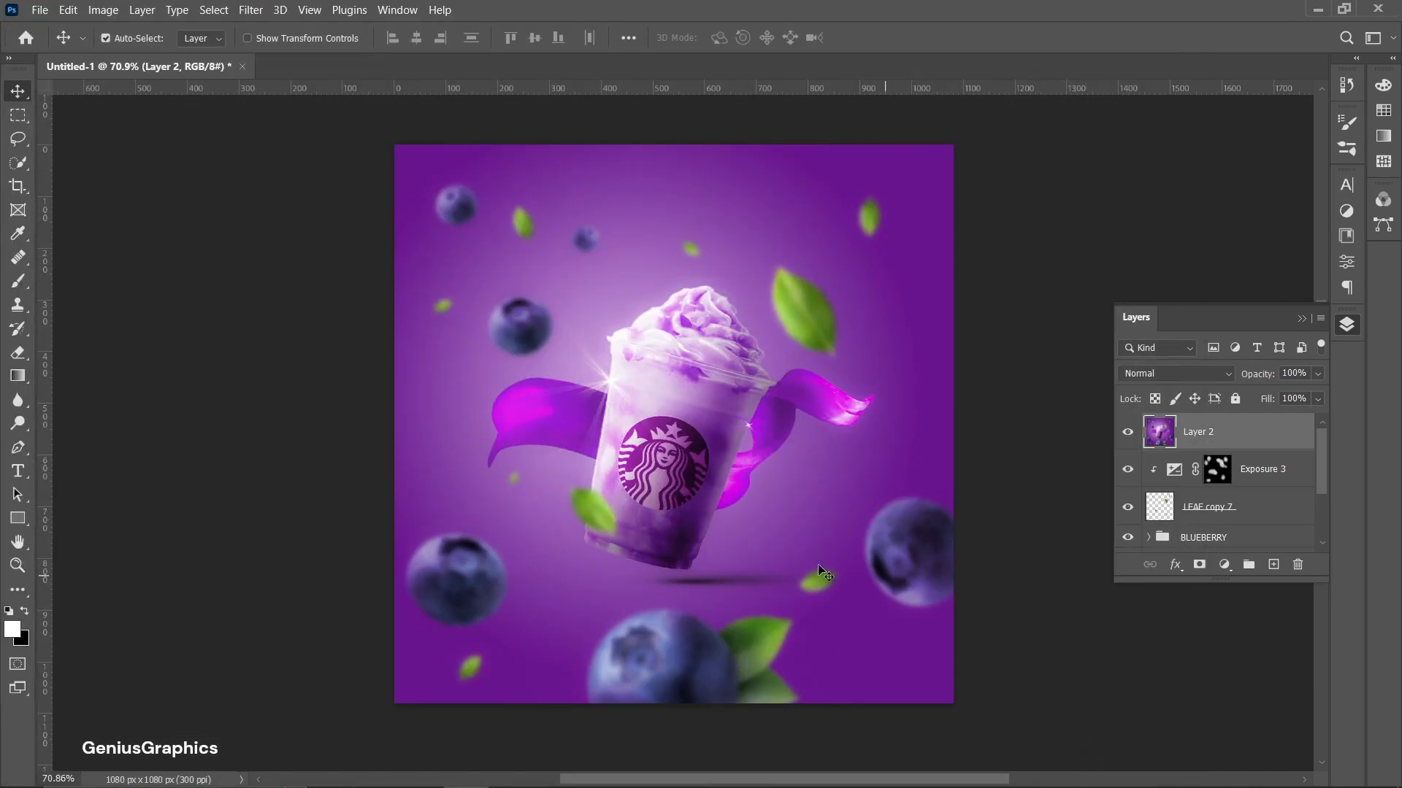
# Place the SHINE image from the PRODUCT folder as an embedded layer and align it with the canvas's top edge
pyautogui.click(39, 9)
pyautogui.click(81, 254)
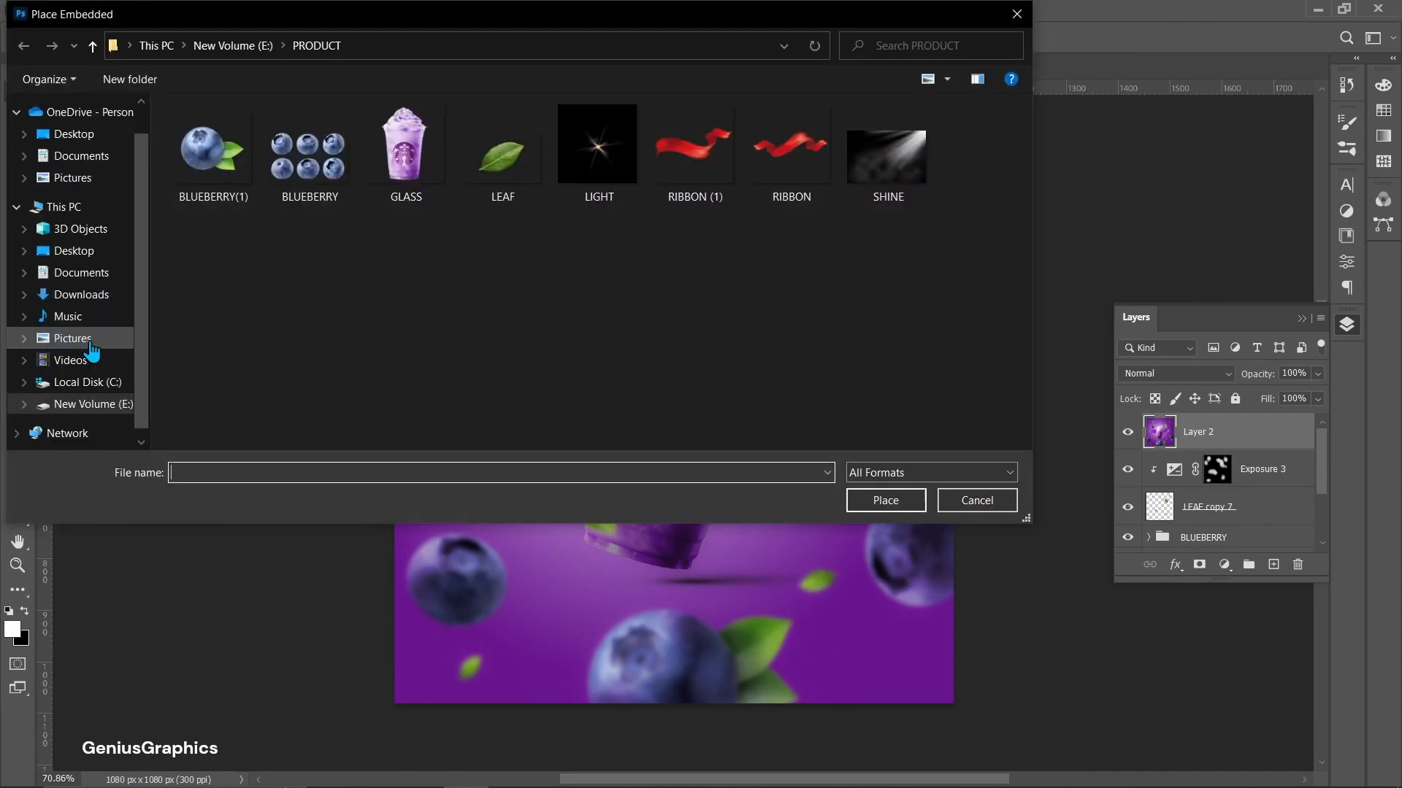
pyautogui.click(886, 157)
pyautogui.click(883, 501)
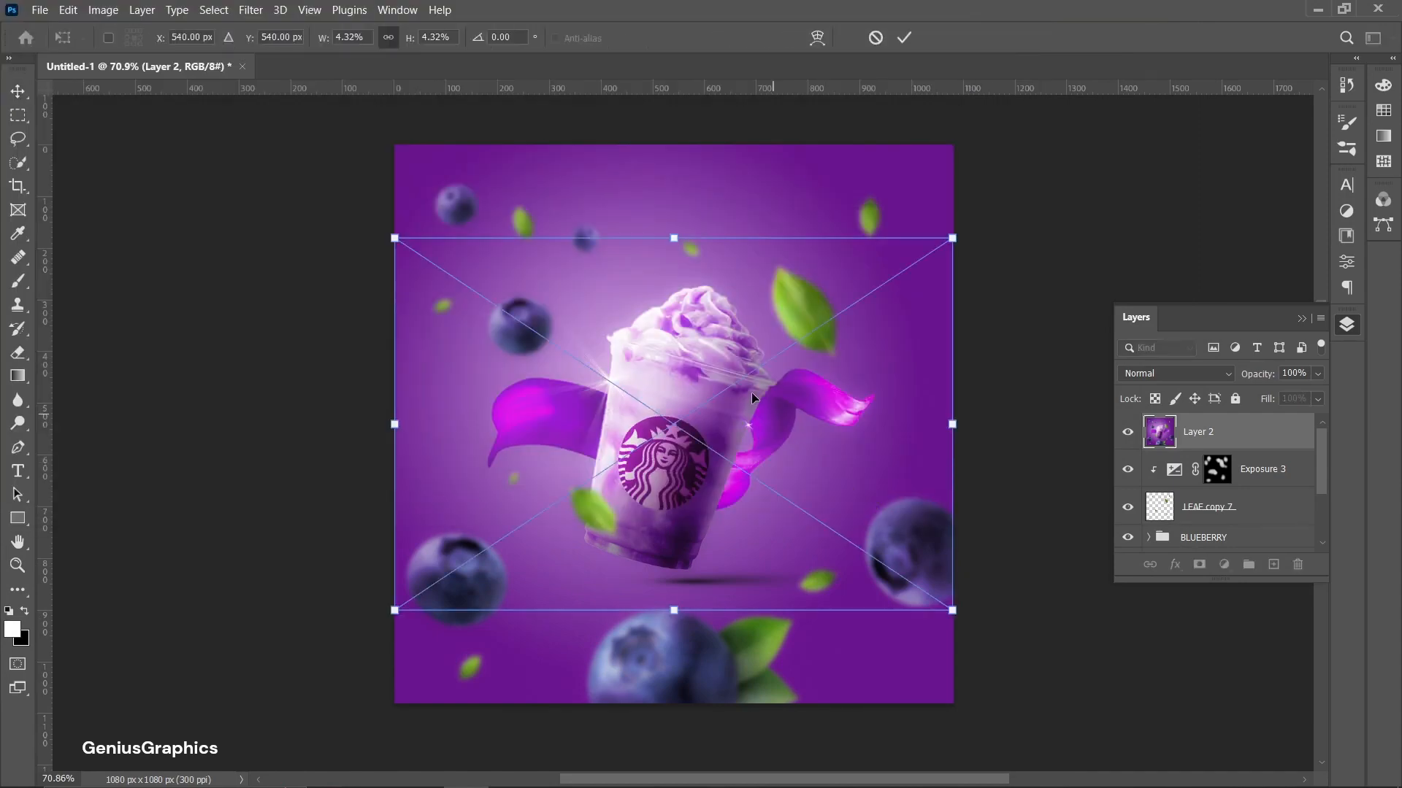
pyautogui.moveTo(819, 371); pyautogui.dragTo(817, 276)
# Flip the SHINE image horizontally and enlarge it to about 5.49%, keeping its upper-left corner at the canvas corner
pyautogui.rightClick(818, 287)
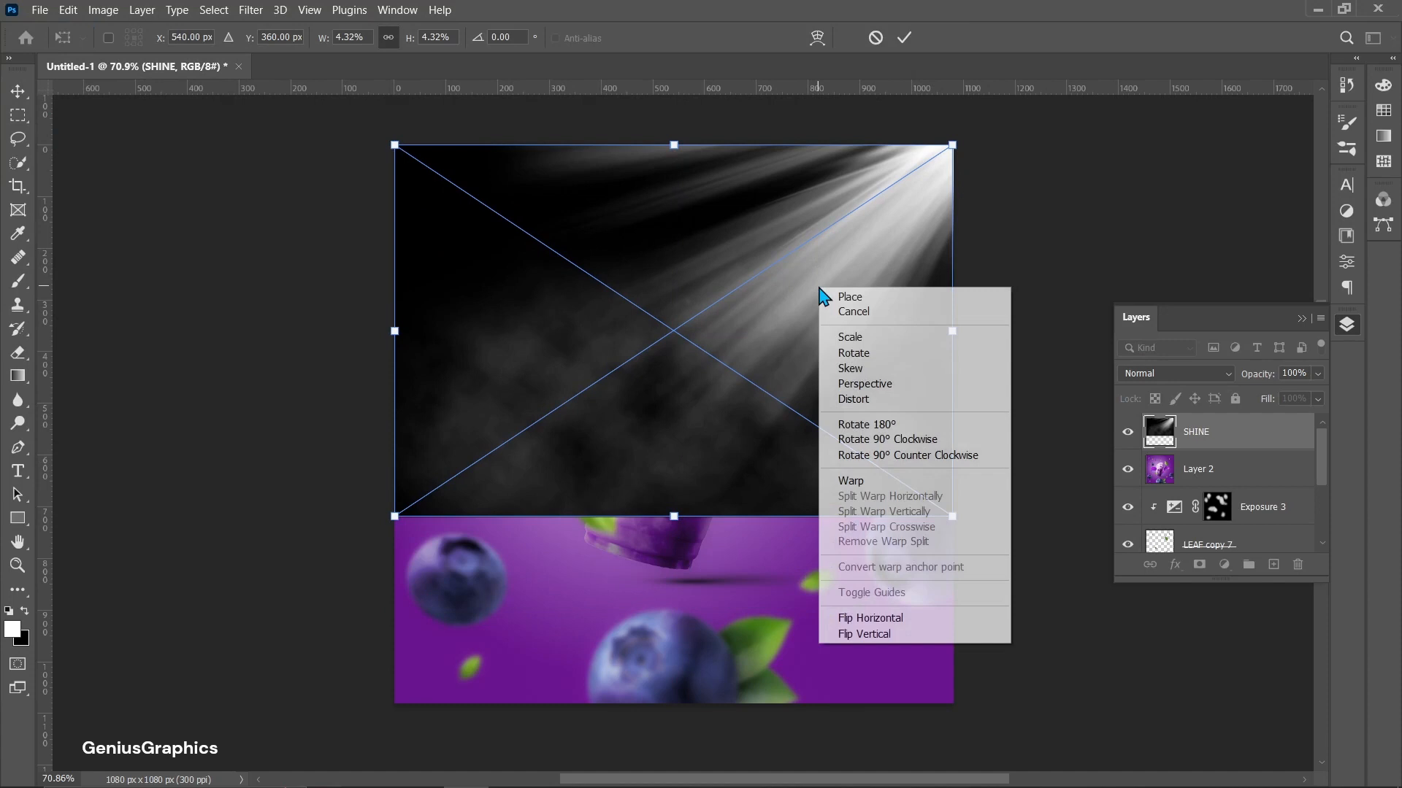
pyautogui.click(876, 621)
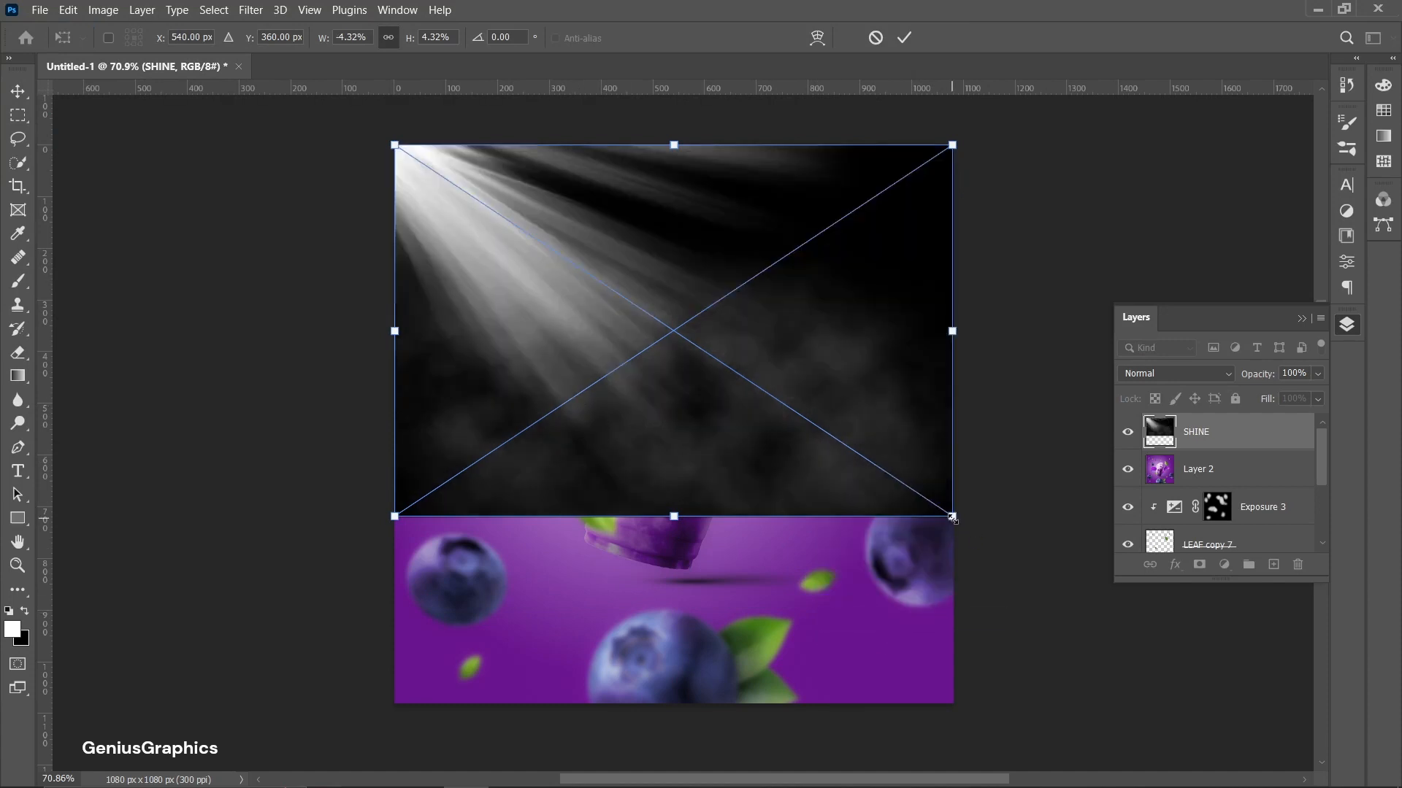
pyautogui.moveTo(952, 517); pyautogui.dragTo(1068, 645)
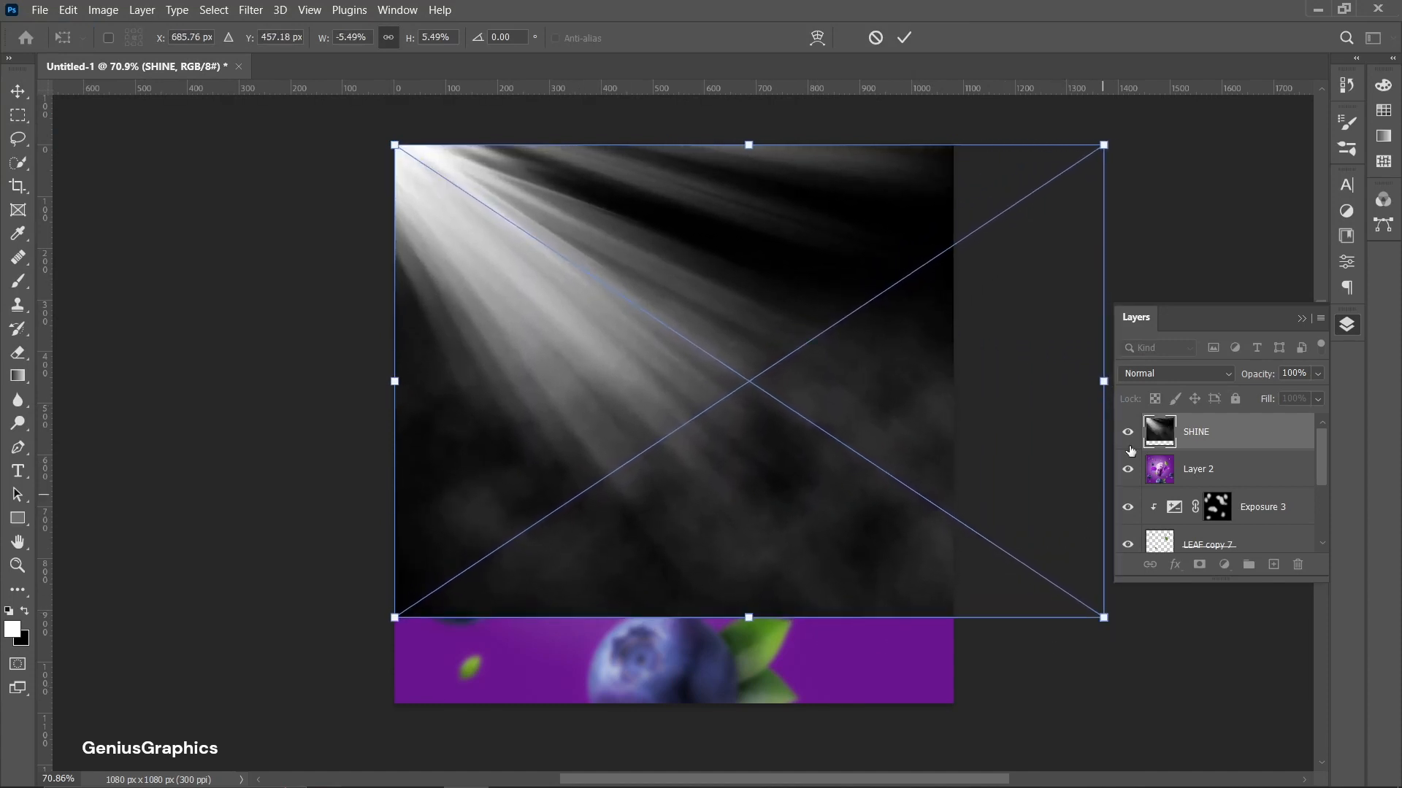
# Set the SHINE layer's blend mode to Screen, enlarge it to about 1417 × 945 px and commit the placement
pyautogui.click(1176, 373)
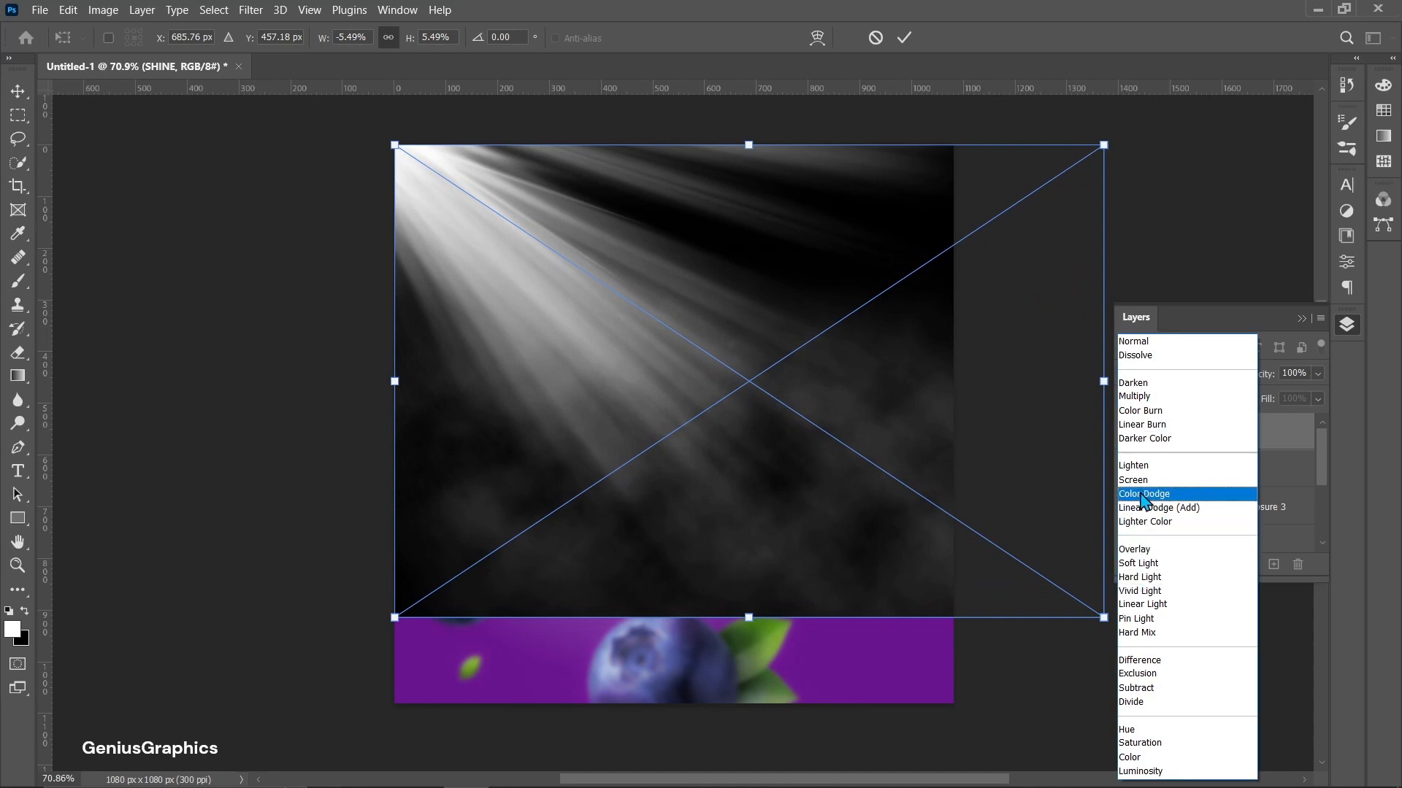
pyautogui.click(1139, 480)
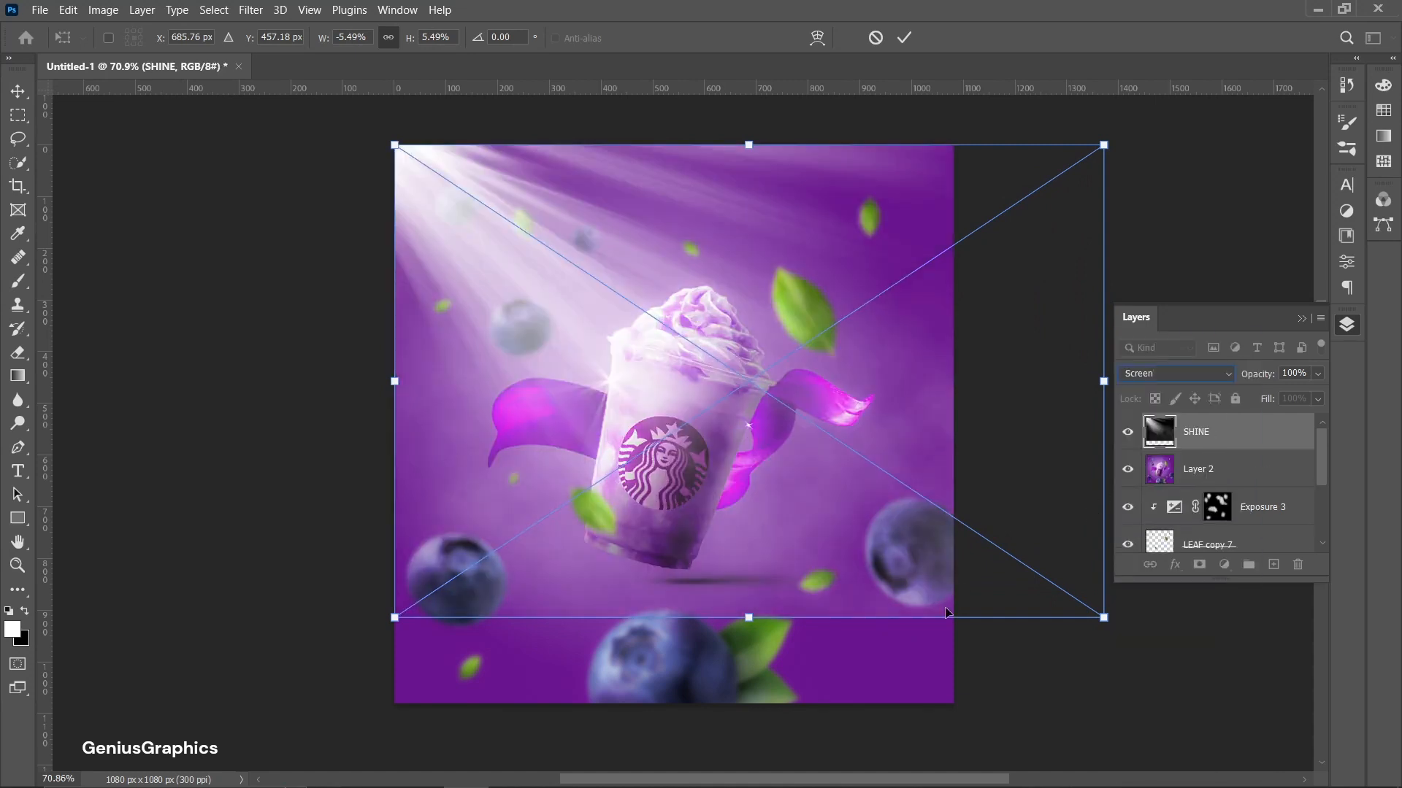
pyautogui.moveTo(1103, 618); pyautogui.dragTo(1128, 633)
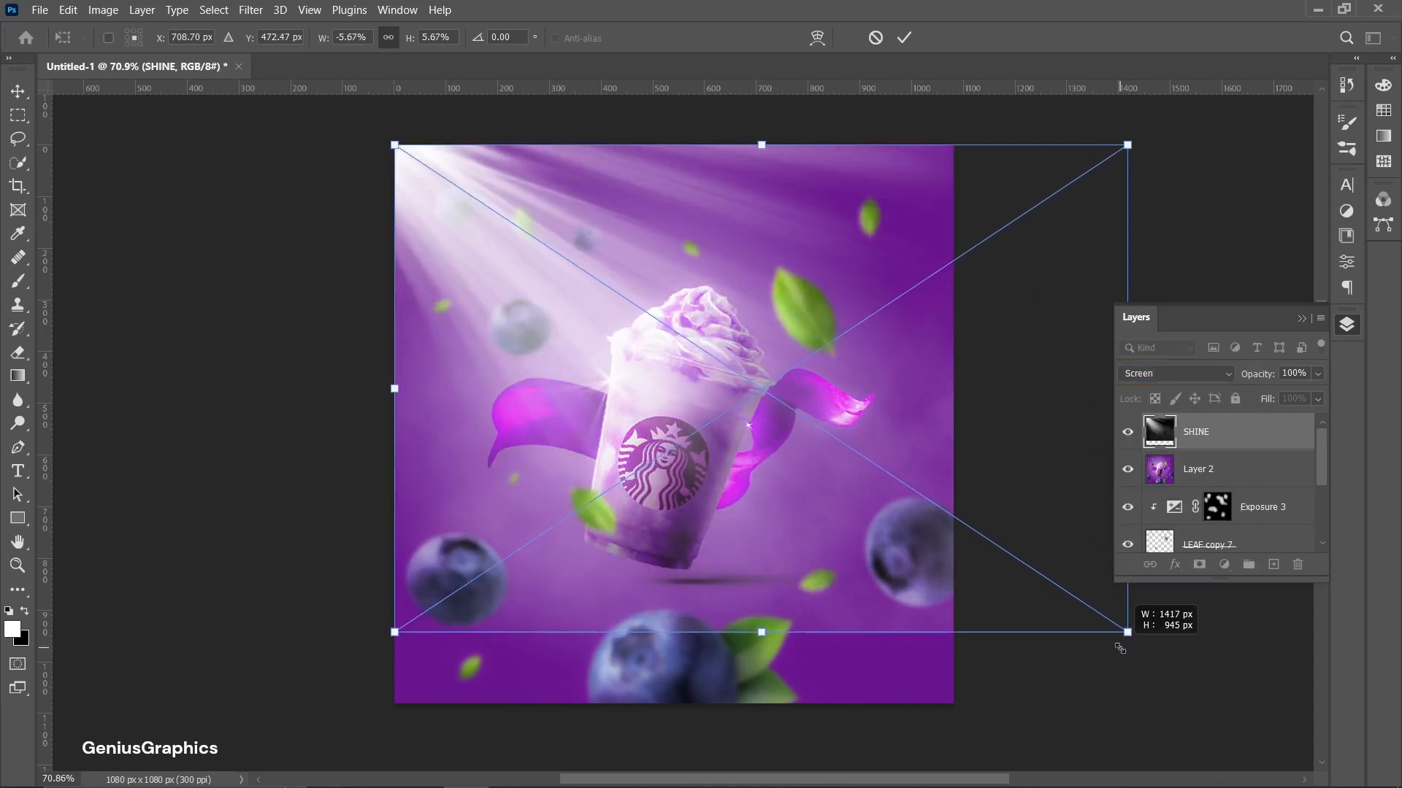
pyautogui.click(17, 91)
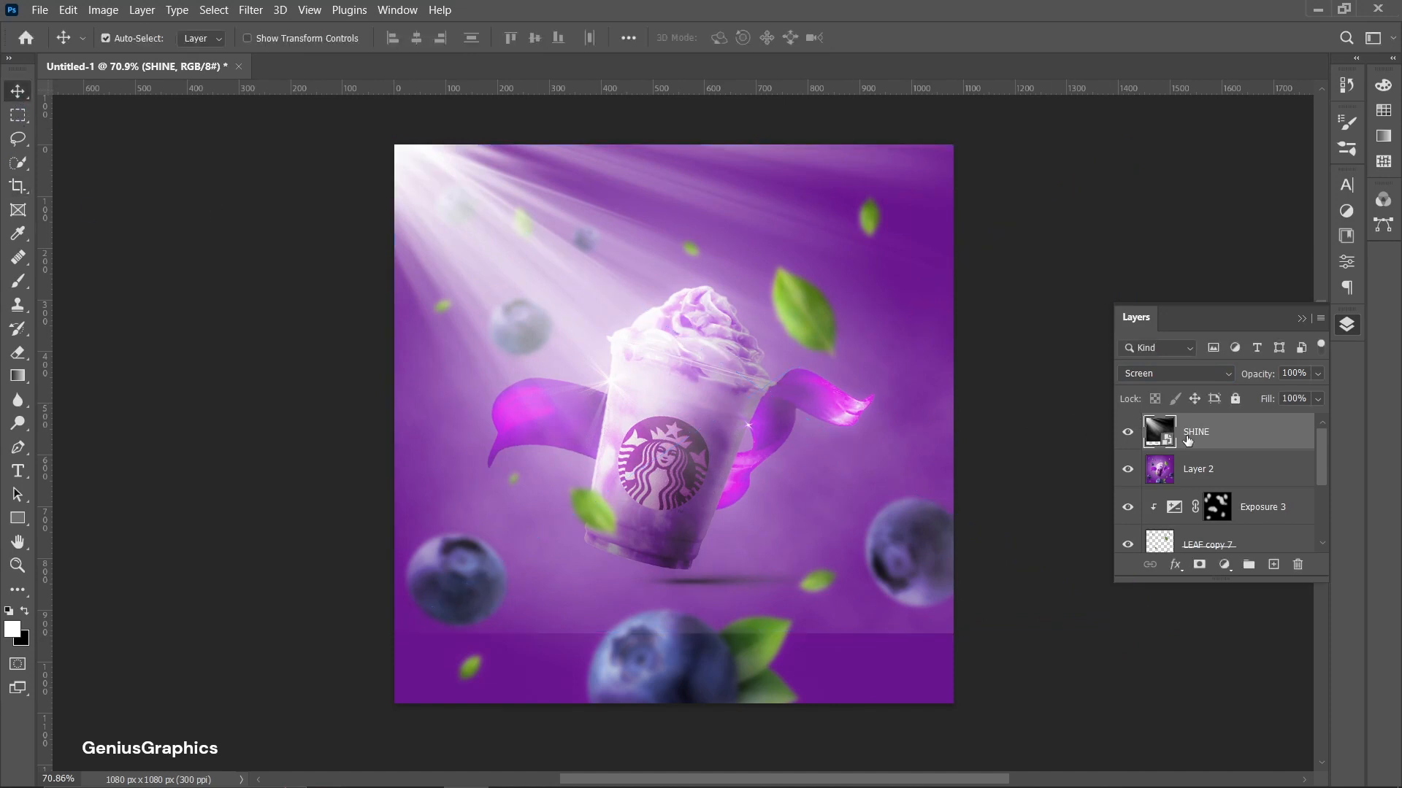
# Add a Hue/Saturation adjustment clipped to the SHINE layer, colorized with Hue 281 and Saturation 42
pyautogui.click(1225, 566)
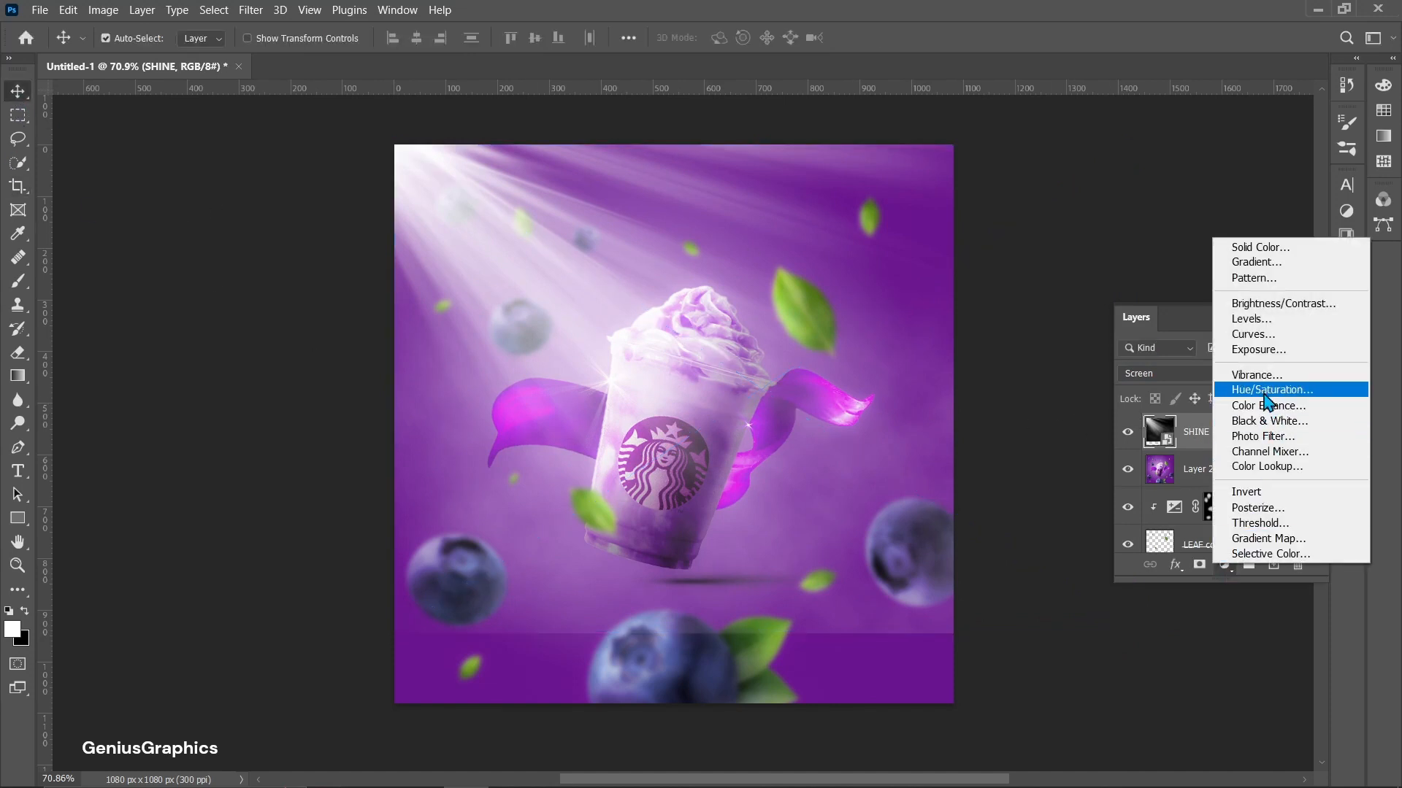
pyautogui.click(1241, 387)
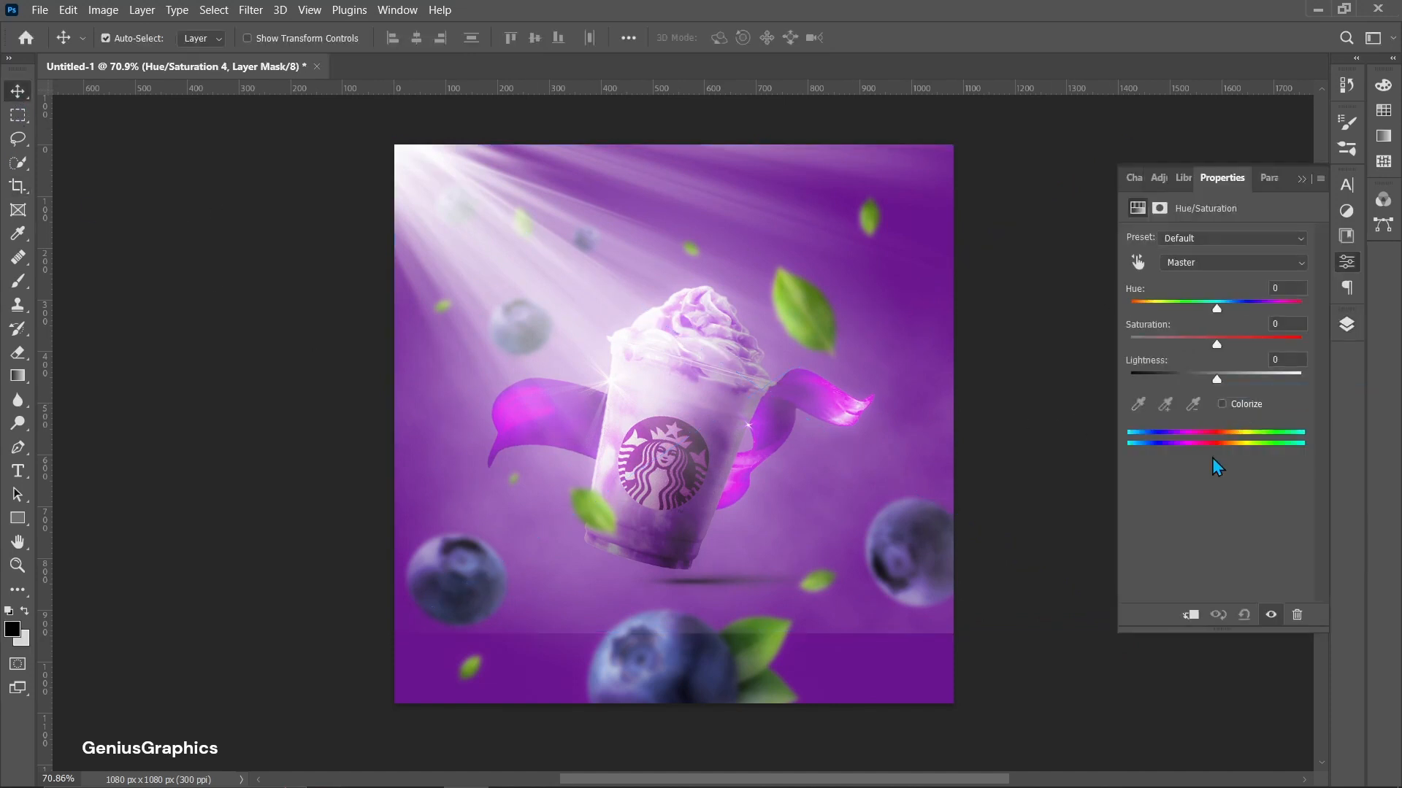
pyautogui.click(1223, 405)
pyautogui.moveTo(1174, 343); pyautogui.dragTo(1202, 345)
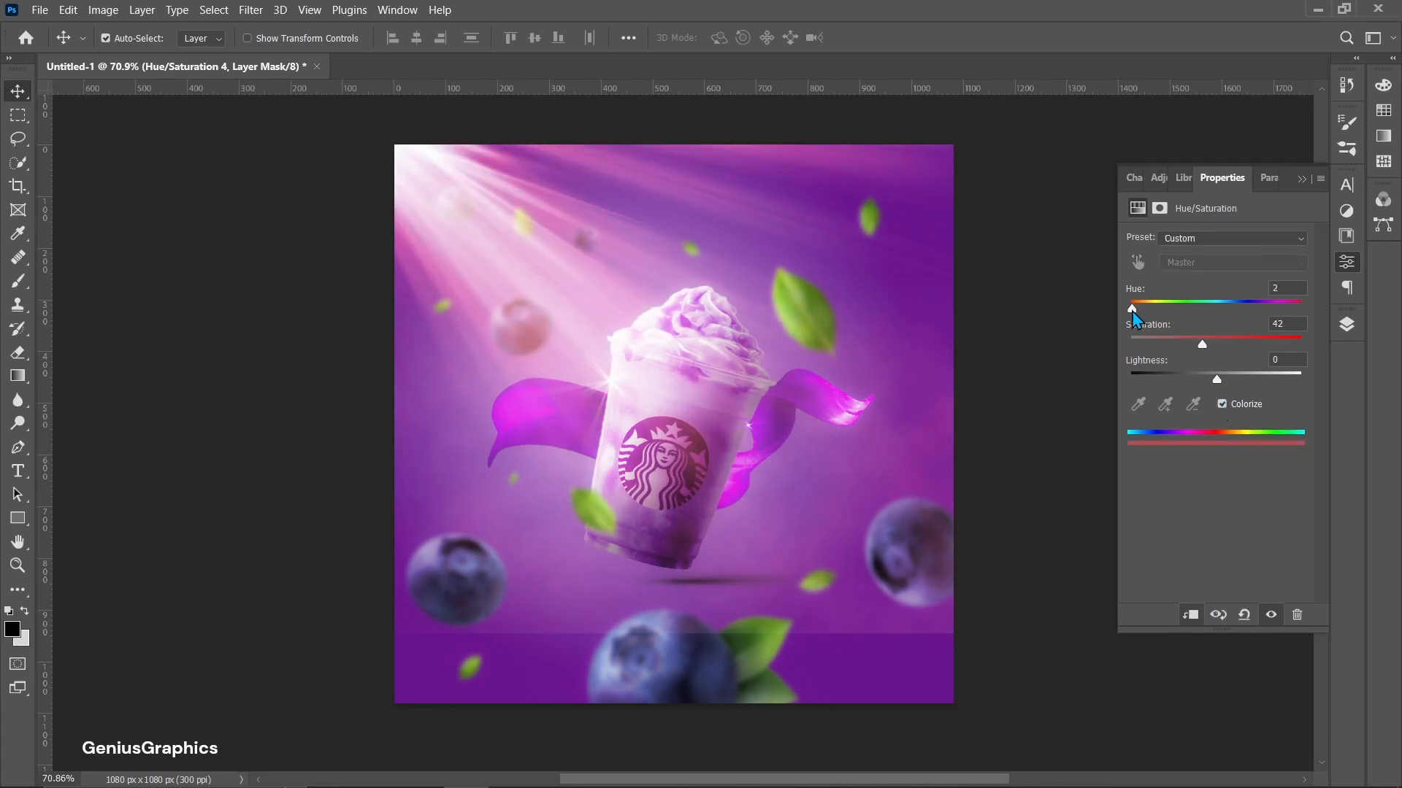
pyautogui.moveTo(1132, 311); pyautogui.dragTo(1262, 310)
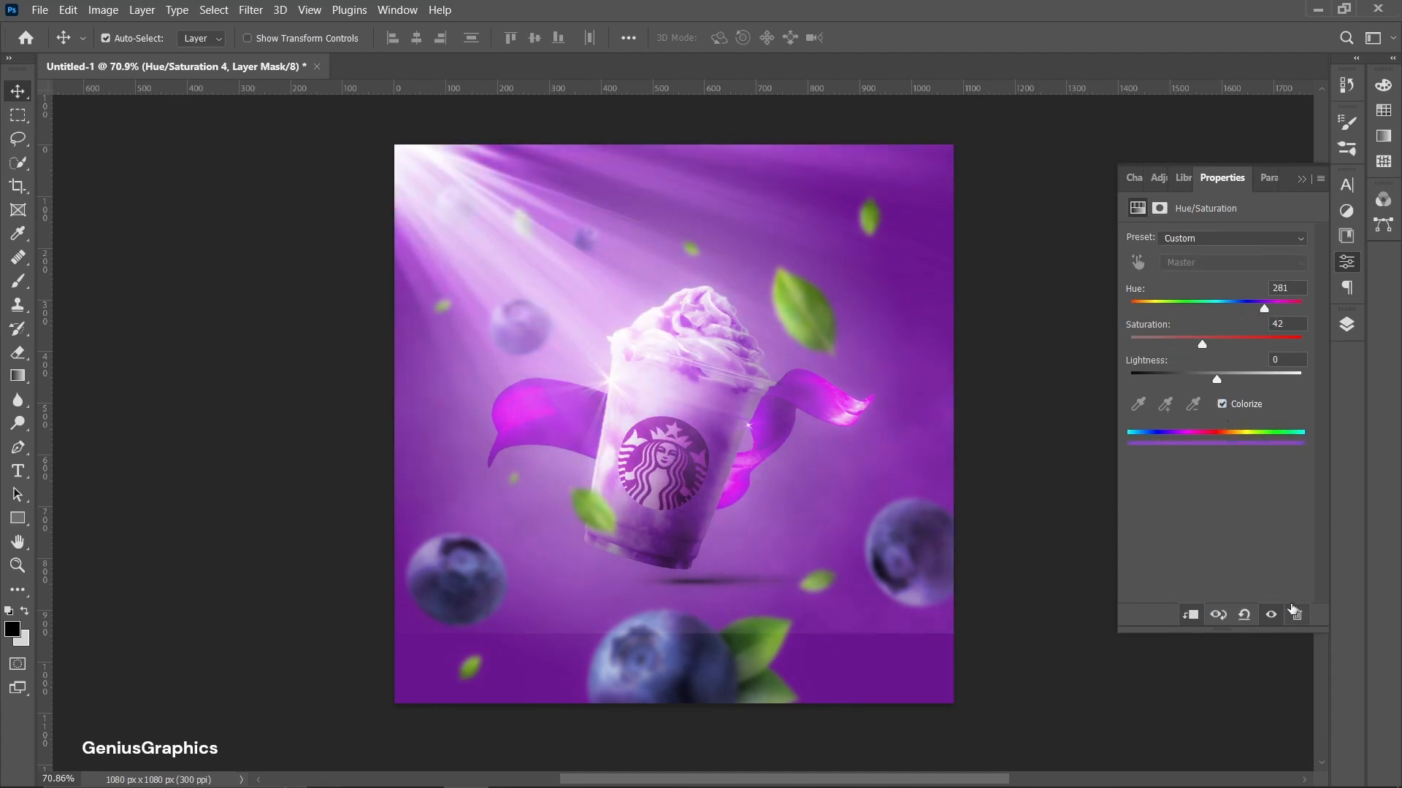
pyautogui.click(1346, 325)
pyautogui.press('Delete')
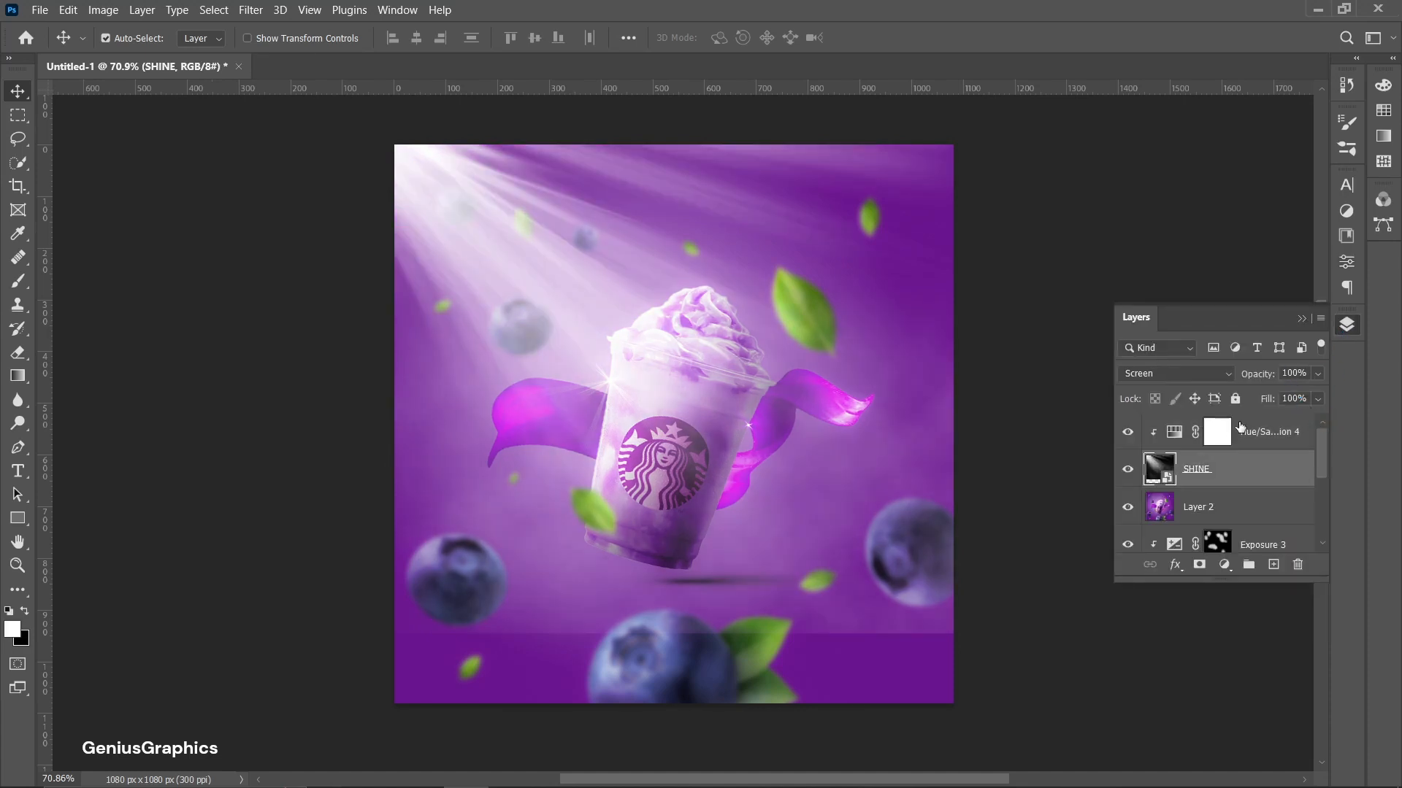
# Lower the SHINE layer's opacity to 83%
pyautogui.moveTo(1260, 380); pyautogui.dragTo(1301, 395)
pyautogui.click(1317, 375)
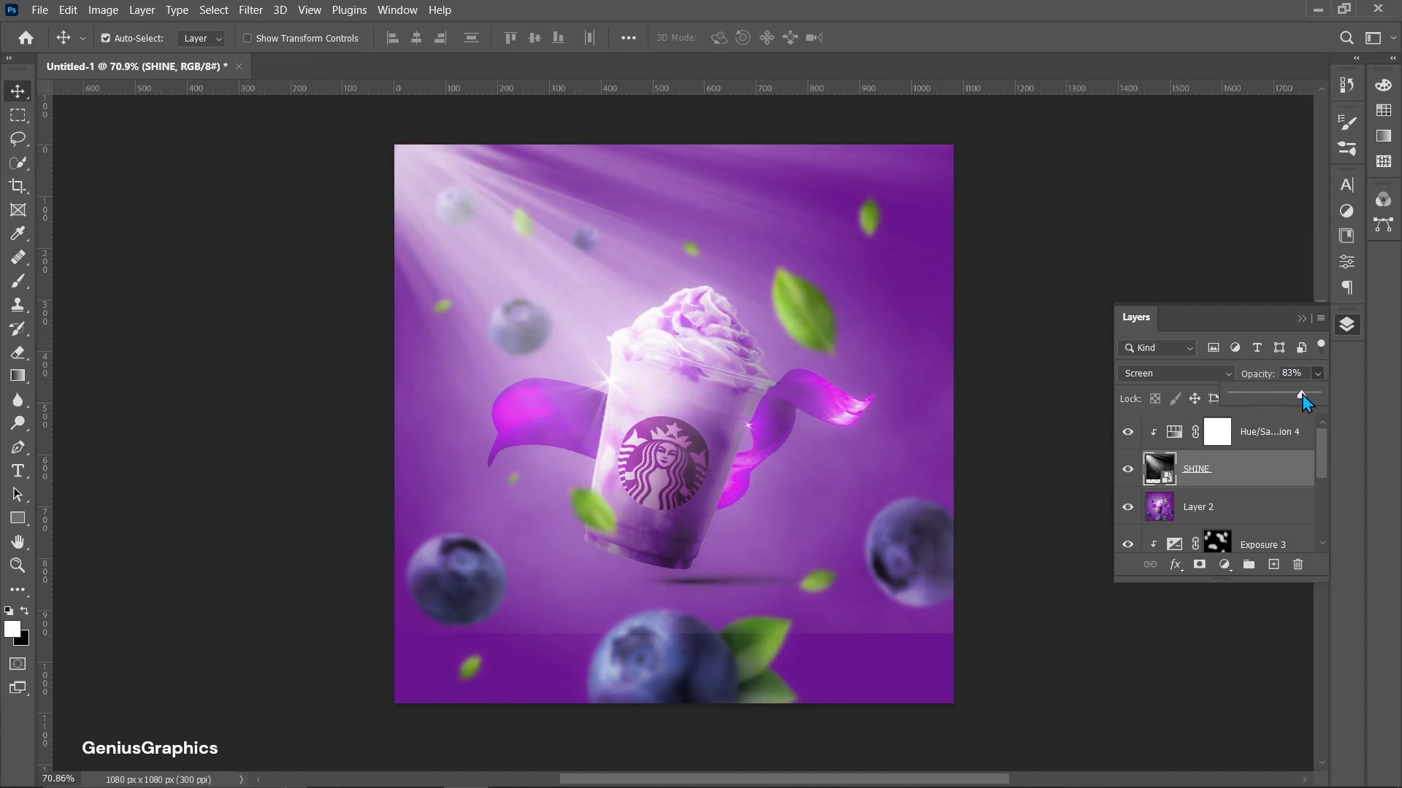
pyautogui.click(1313, 371)
# Add a layer mask to the SHINE layer and paint black along the light image's lower edge with the brush at 64% opacity
pyautogui.click(1199, 566)
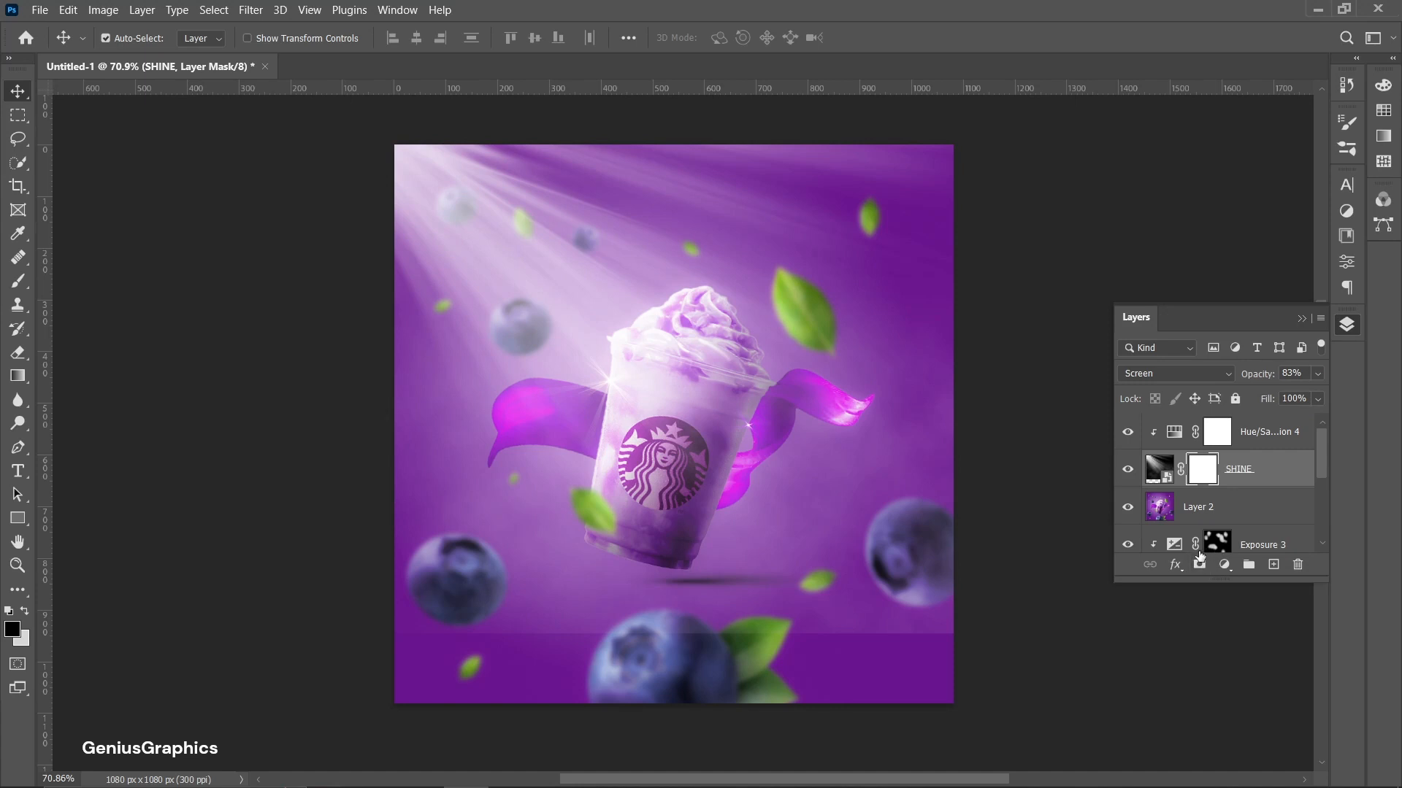
pyautogui.click(18, 281)
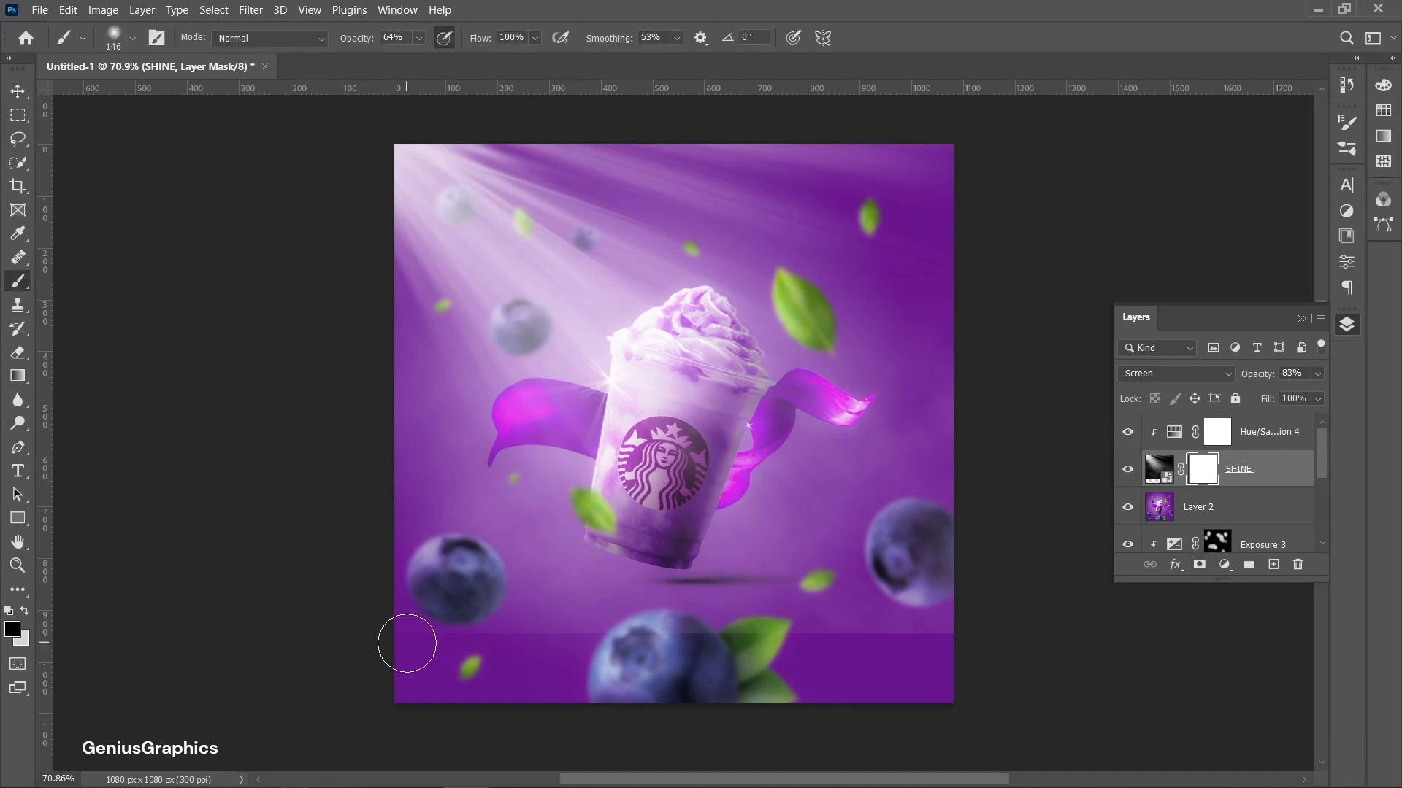
pyautogui.moveTo(419, 642)
pyautogui.mouseDown()
pyautogui.moveTo(590, 667)
pyautogui.moveTo(547, 650)
pyautogui.moveTo(719, 642)
pyautogui.moveTo(767, 619)
pyautogui.moveTo(687, 648)
pyautogui.mouseUp()
# Paint black on the SHINE mask with a soft 261 px brush at 80% opacity, over the remaining lower edge and the right side
pyautogui.moveTo(360, 40); pyautogui.dragTo(371, 40)
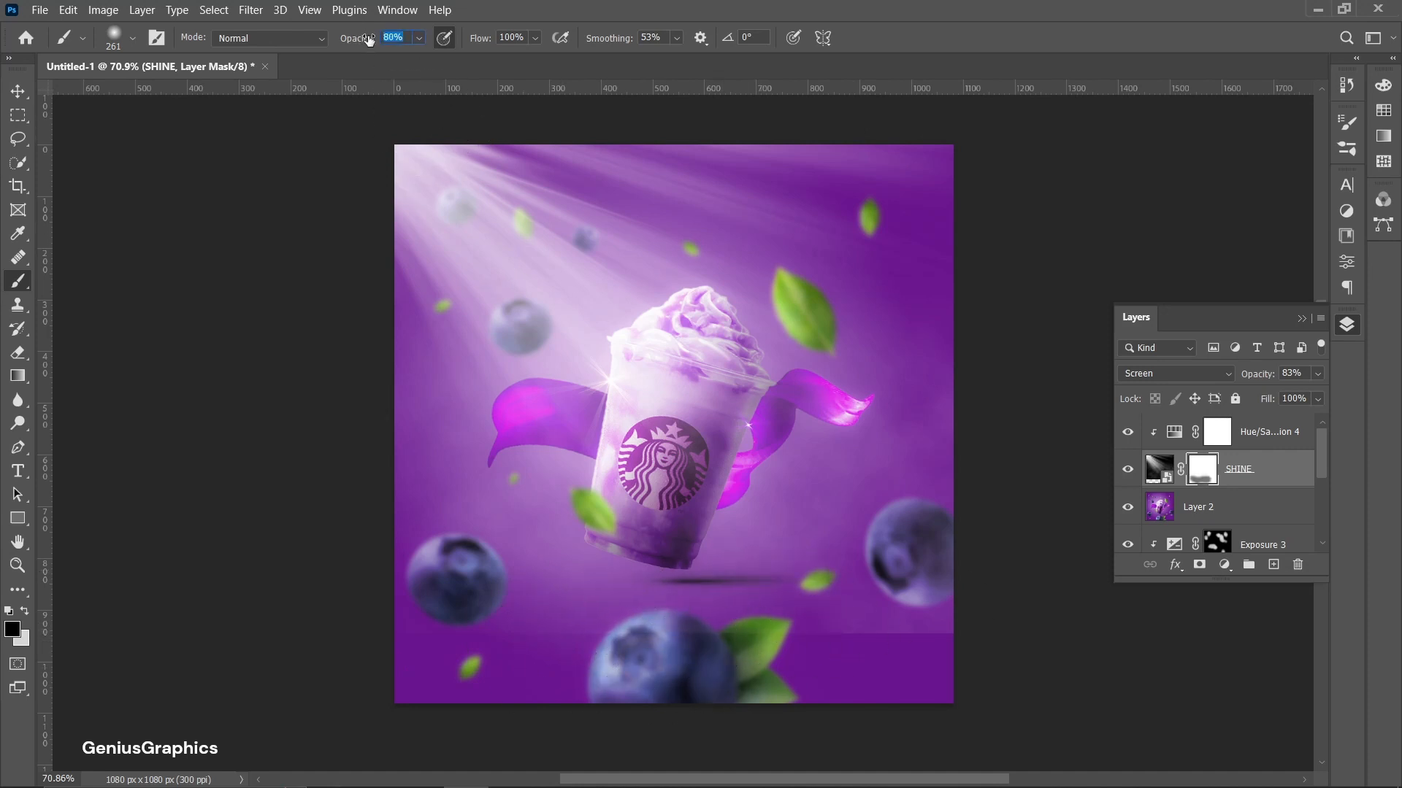
pyautogui.moveTo(849, 601)
pyautogui.mouseDown()
pyautogui.moveTo(1009, 560)
pyautogui.moveTo(982, 627)
pyautogui.mouseUp()
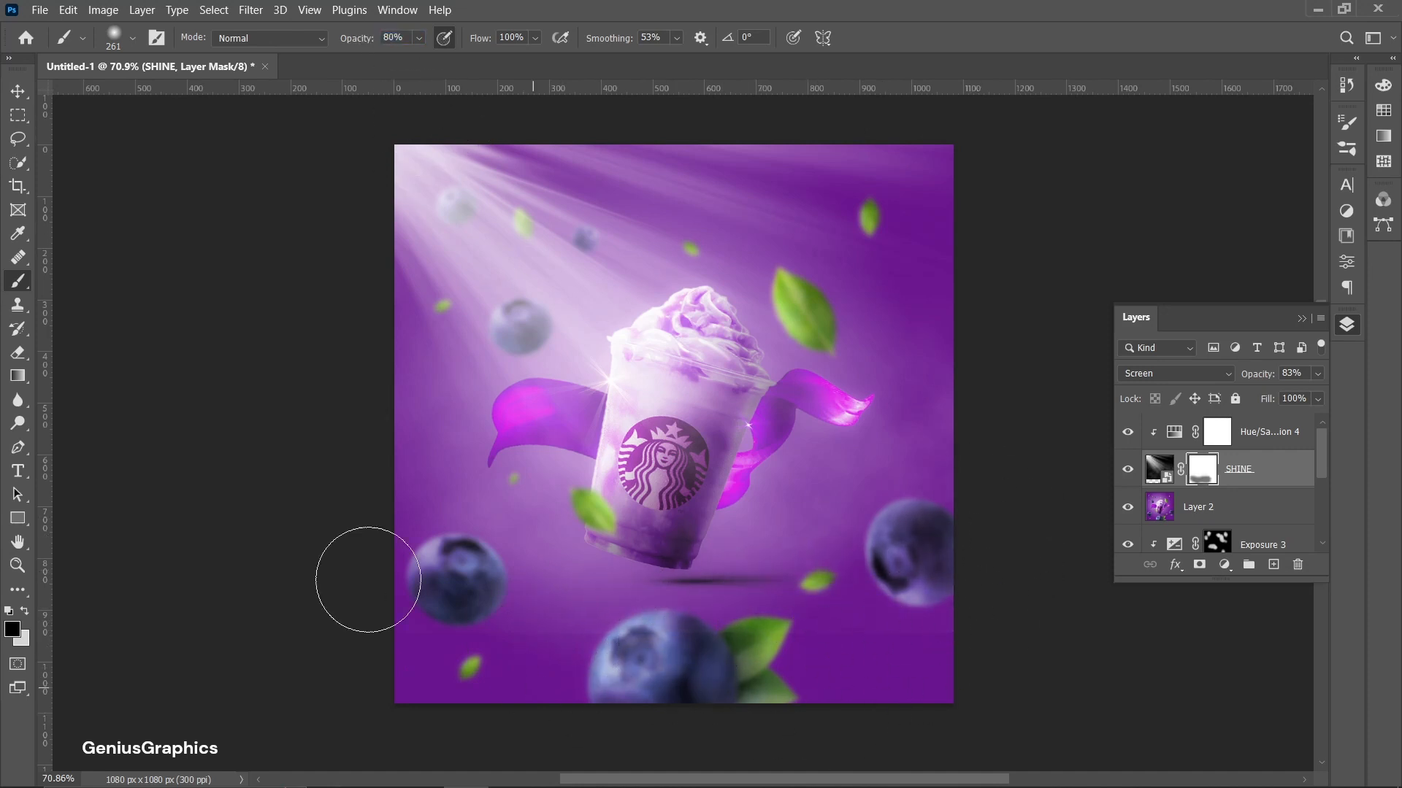
pyautogui.moveTo(882, 568); pyautogui.dragTo(906, 395)
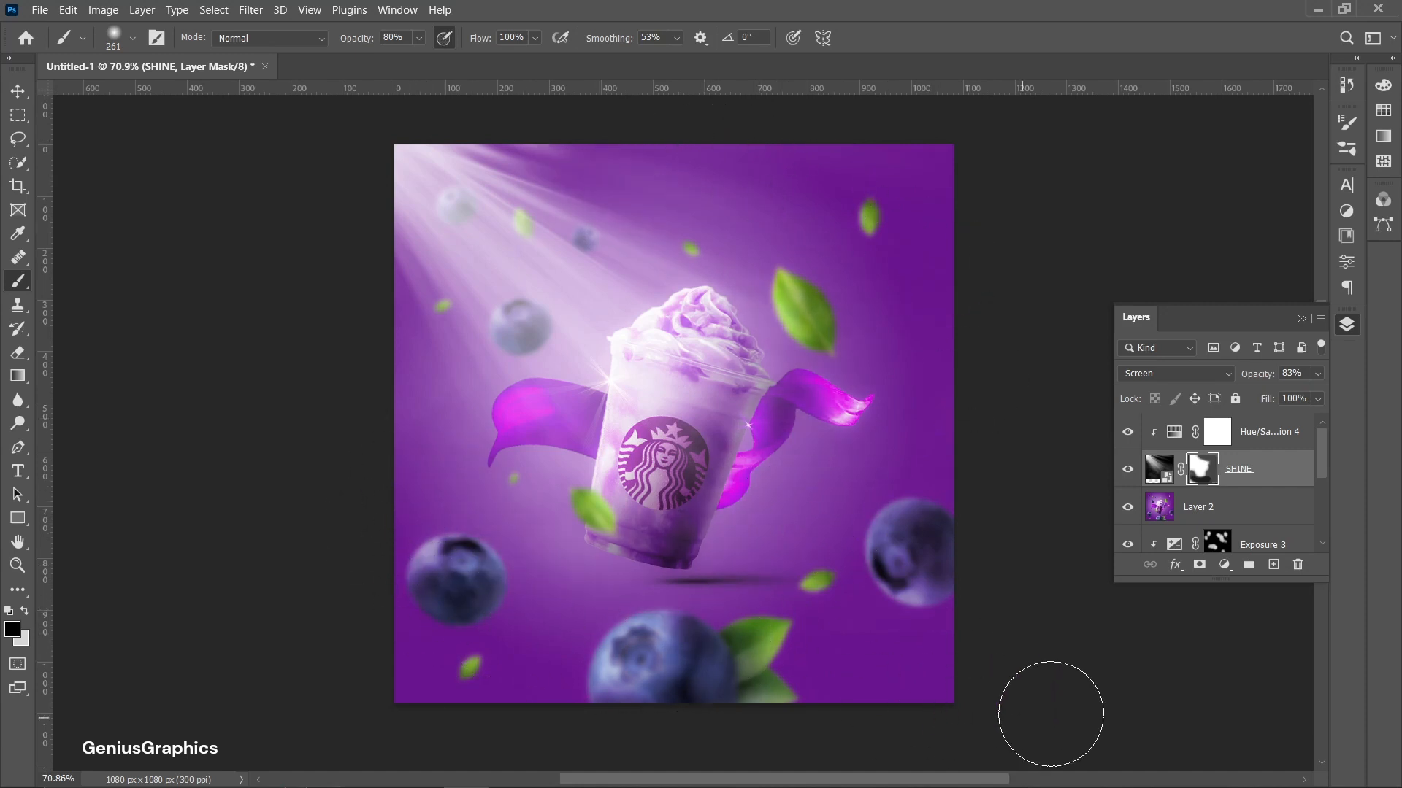
pyautogui.click(18, 90)
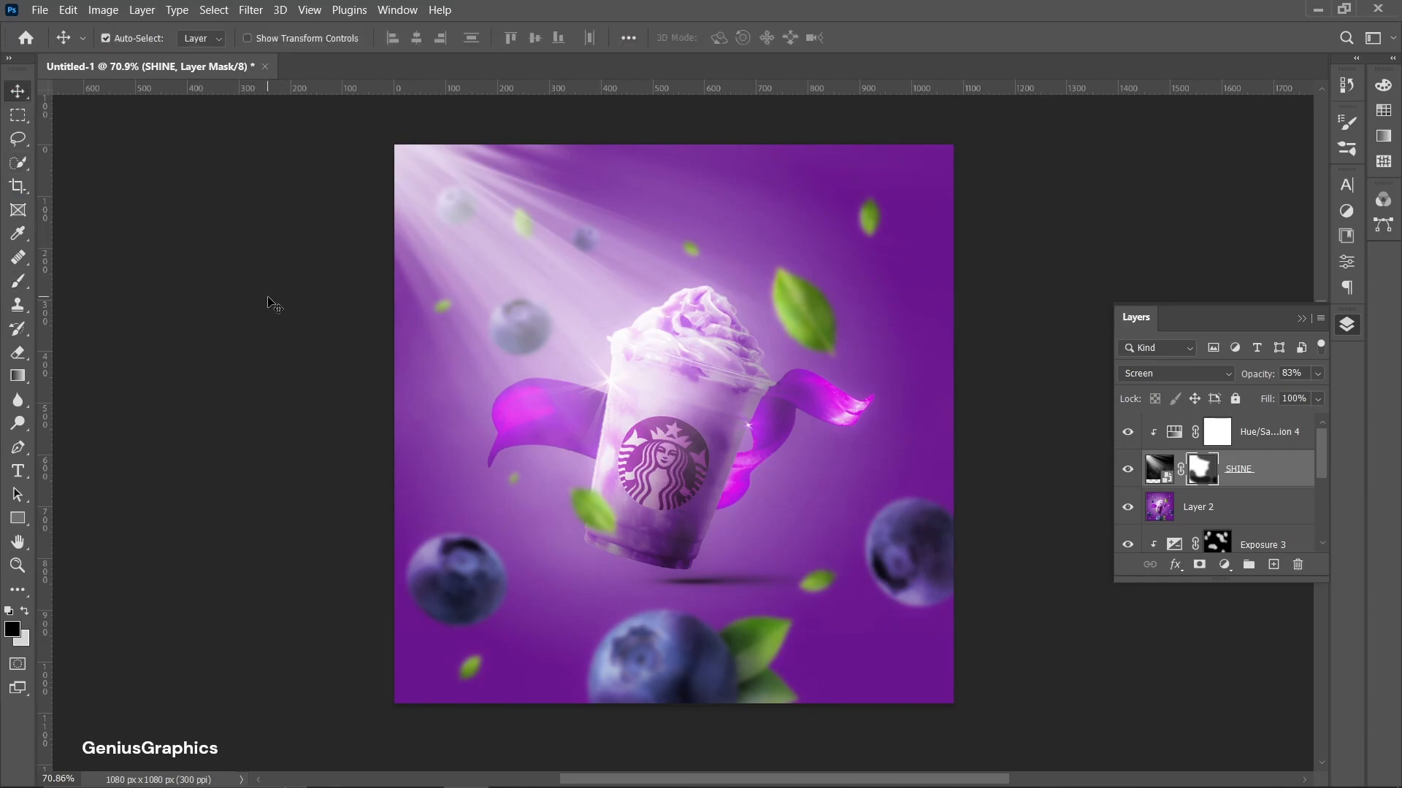